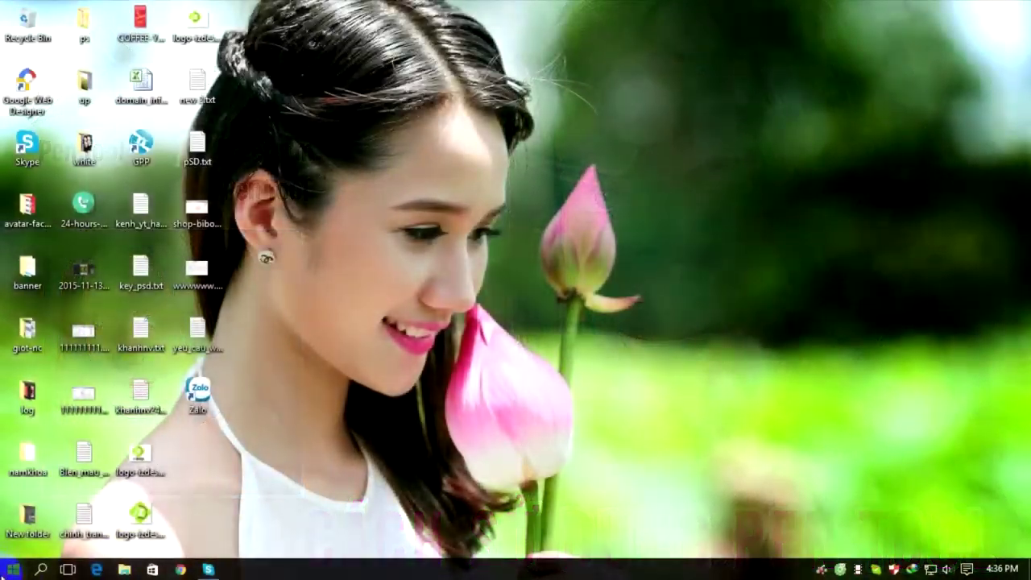
Launch Adobe Photoshop CS6 (64 Bit) from the Start menu's Most used list.
{"action": "left_click", "coordinate": [13, 570]}
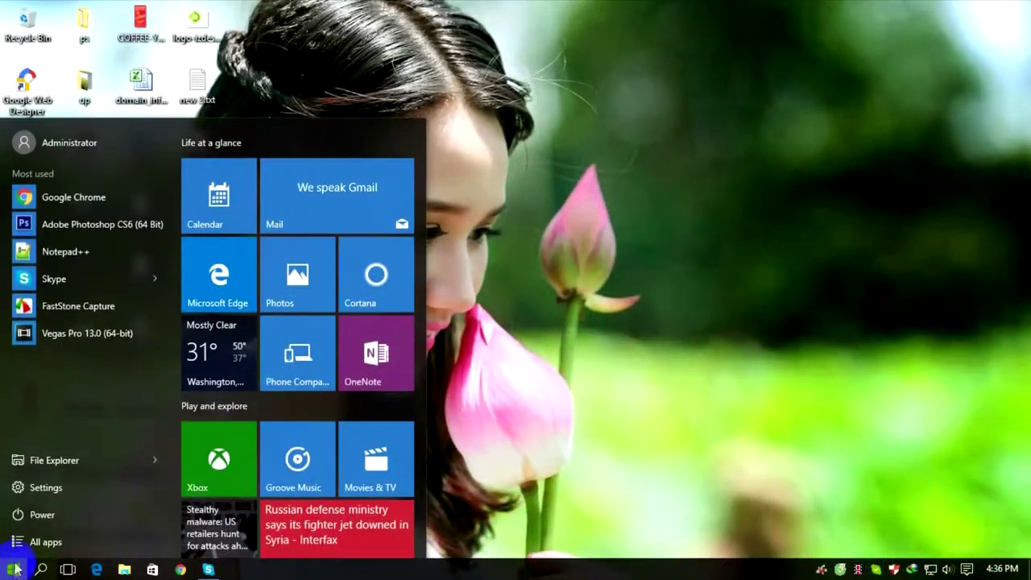
{"action": "left_click", "coordinate": [73, 227]}
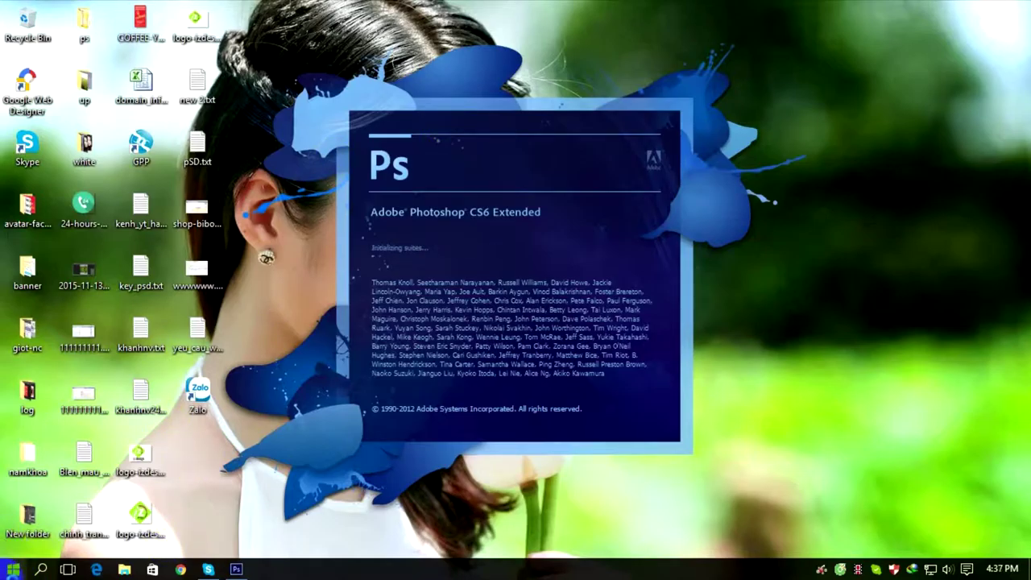
{"action": "left_click", "coordinate": [11, 572]}
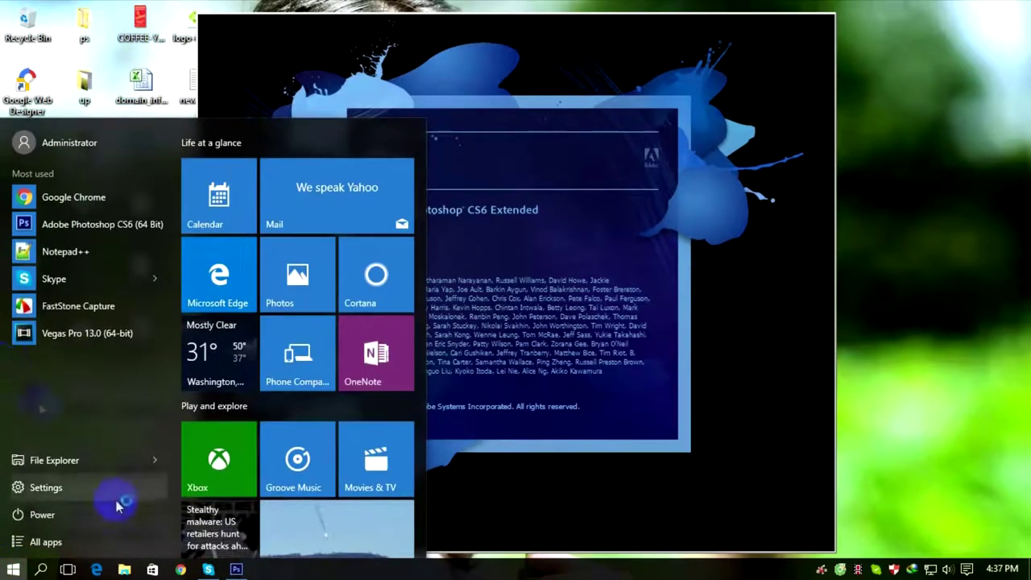
Open WordPad from All apps > Windows Accessories and click into its blank document.
{"action": "left_click", "coordinate": [37, 542]}
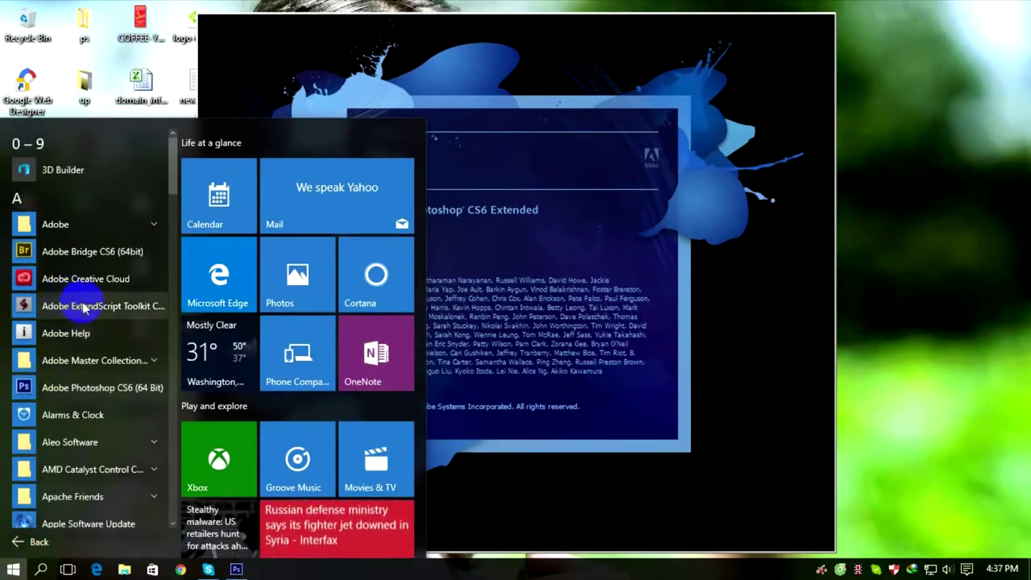
{"action": "scroll", "coordinate": [83, 310], "scroll_direction": "down", "scroll_amount": 5}
{"action": "scroll", "coordinate": [83, 312], "scroll_direction": "down", "scroll_amount": 6}
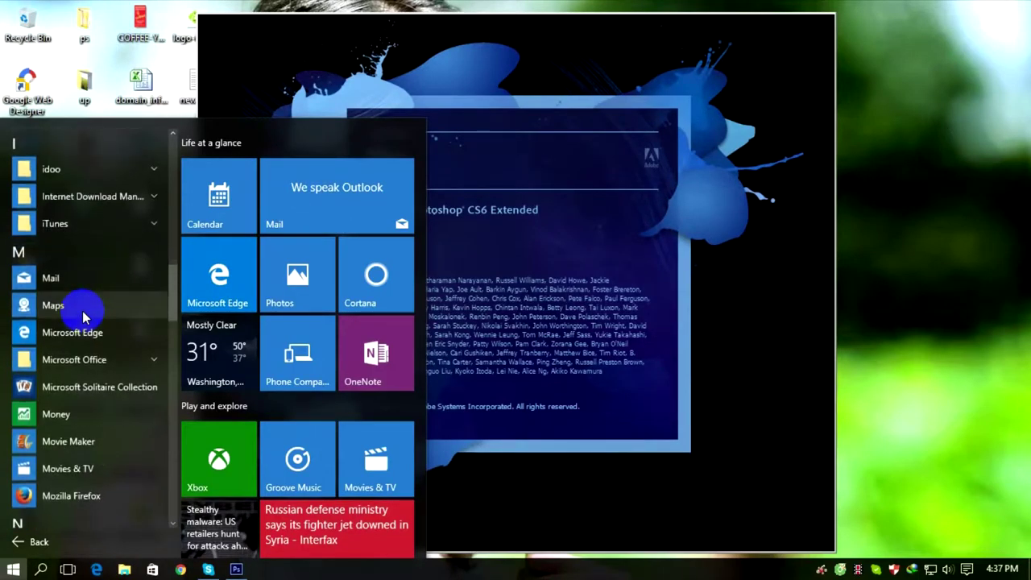
{"action": "scroll", "coordinate": [83, 311], "scroll_direction": "down", "scroll_amount": 4}
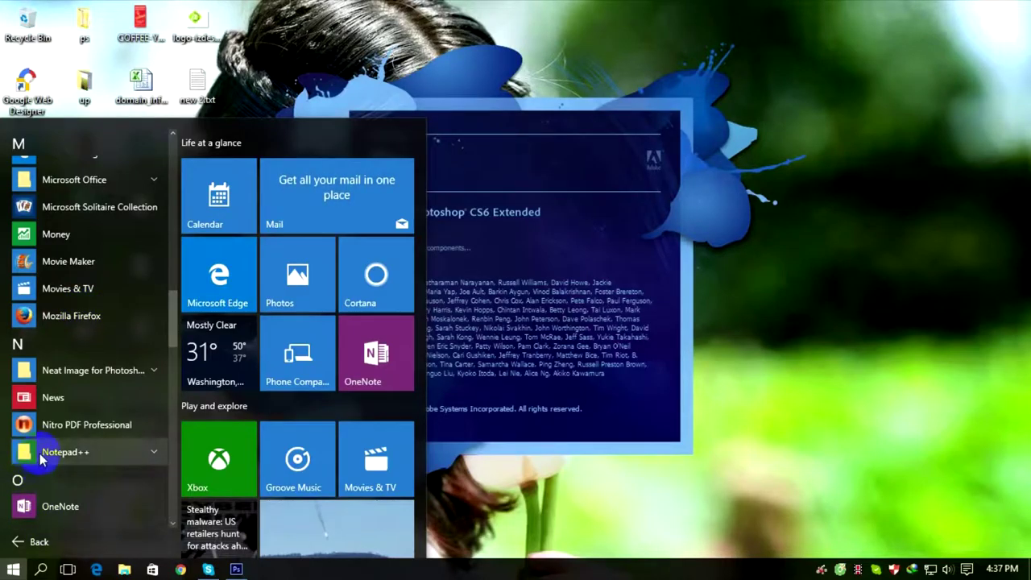
{"action": "scroll", "coordinate": [41, 459], "scroll_direction": "down", "scroll_amount": 3}
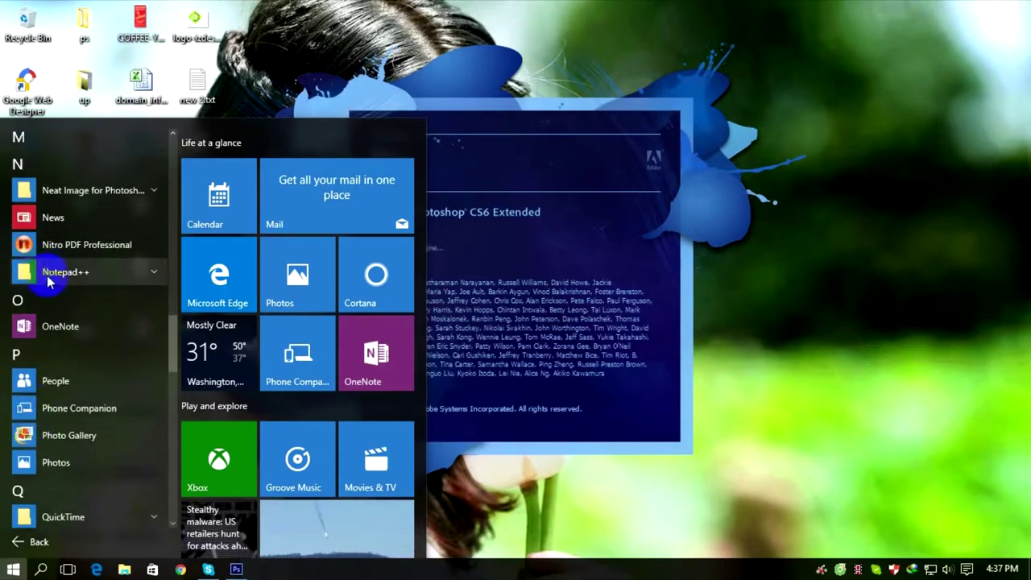
{"action": "scroll", "coordinate": [49, 298], "scroll_direction": "down", "scroll_amount": 2}
{"action": "scroll", "coordinate": [48, 298], "scroll_direction": "down", "scroll_amount": 4}
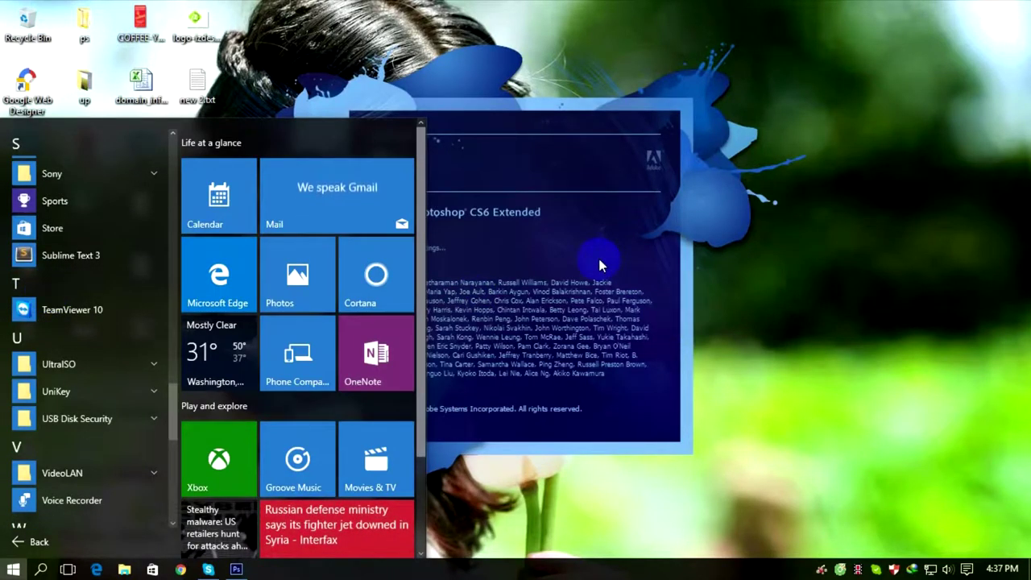
{"action": "scroll", "coordinate": [75, 390], "scroll_direction": "down", "scroll_amount": 3}
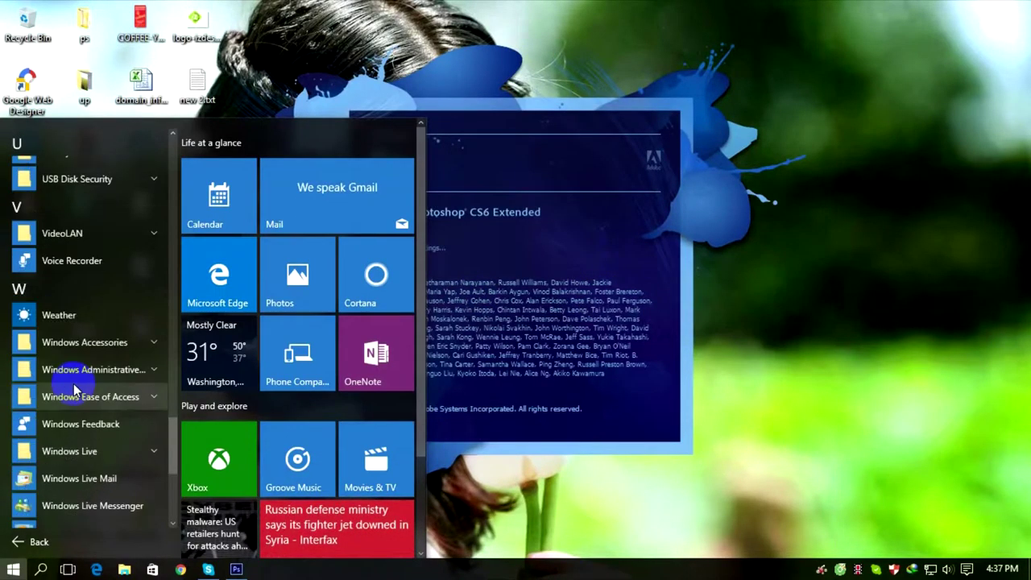
{"action": "scroll", "coordinate": [75, 390], "scroll_direction": "down", "scroll_amount": 1}
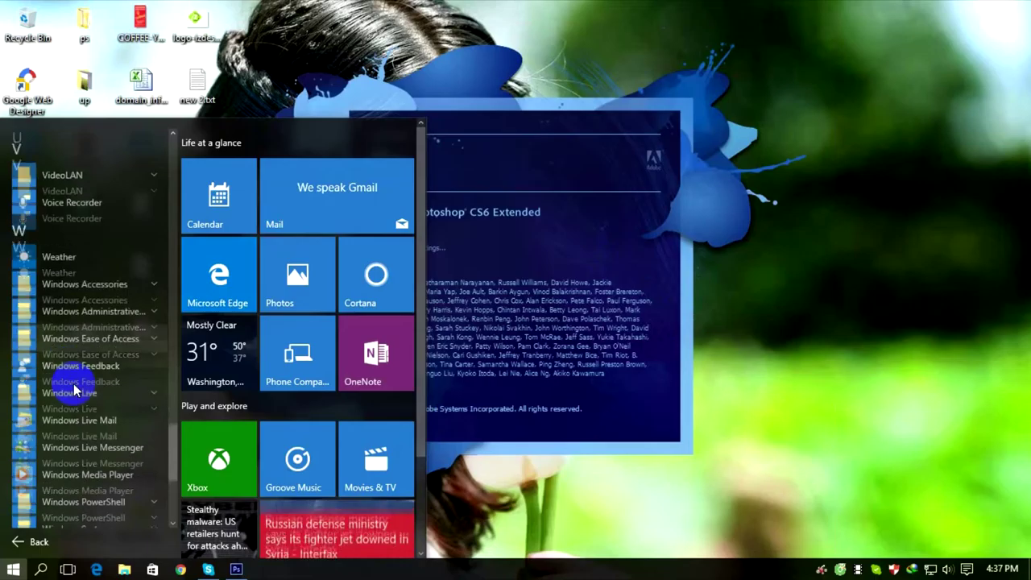
{"action": "left_click", "coordinate": [92, 283]}
{"action": "scroll", "coordinate": [117, 366], "scroll_direction": "down", "scroll_amount": 3}
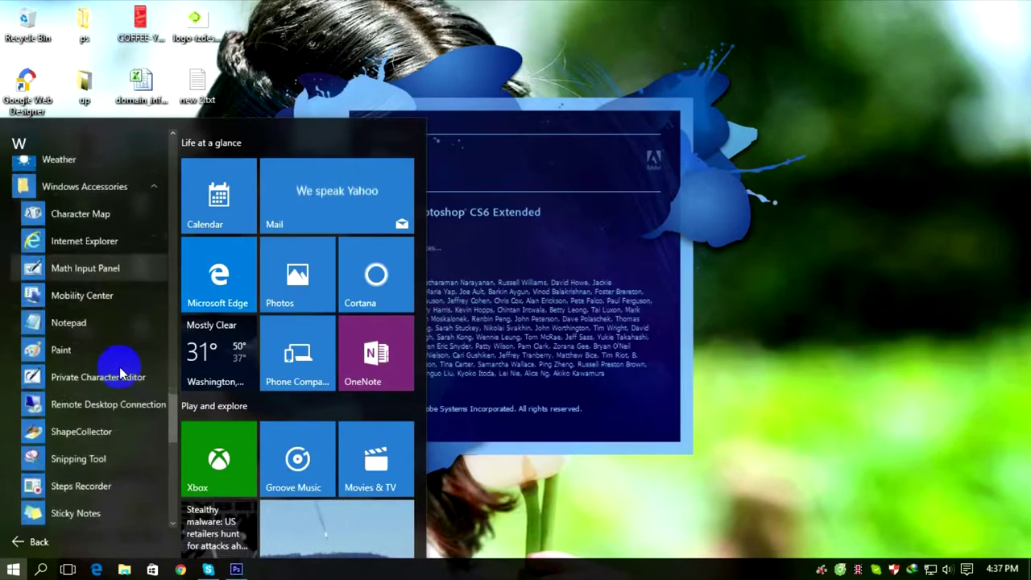
{"action": "scroll", "coordinate": [119, 367], "scroll_direction": "down", "scroll_amount": 4}
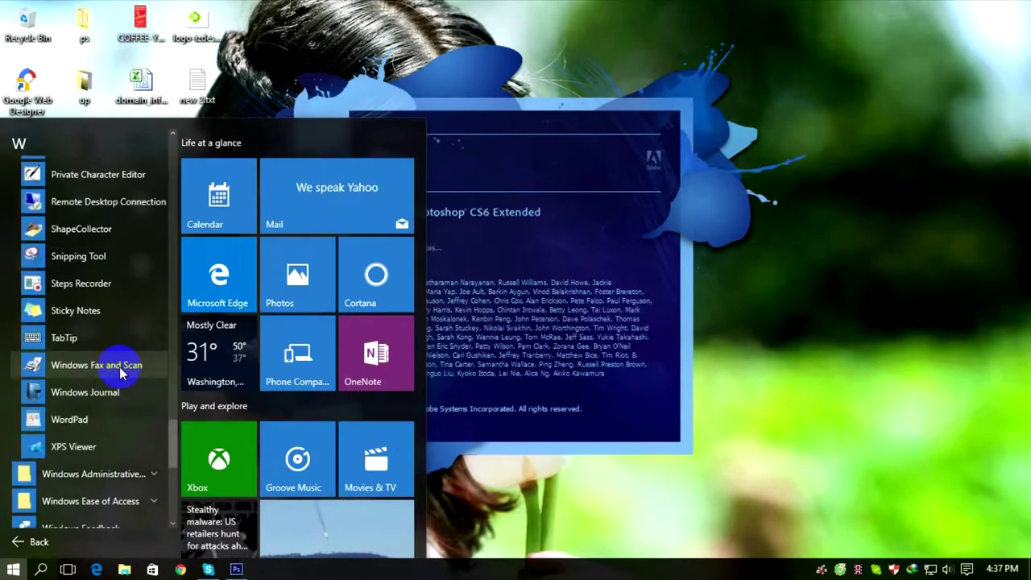
{"action": "left_click", "coordinate": [47, 426]}
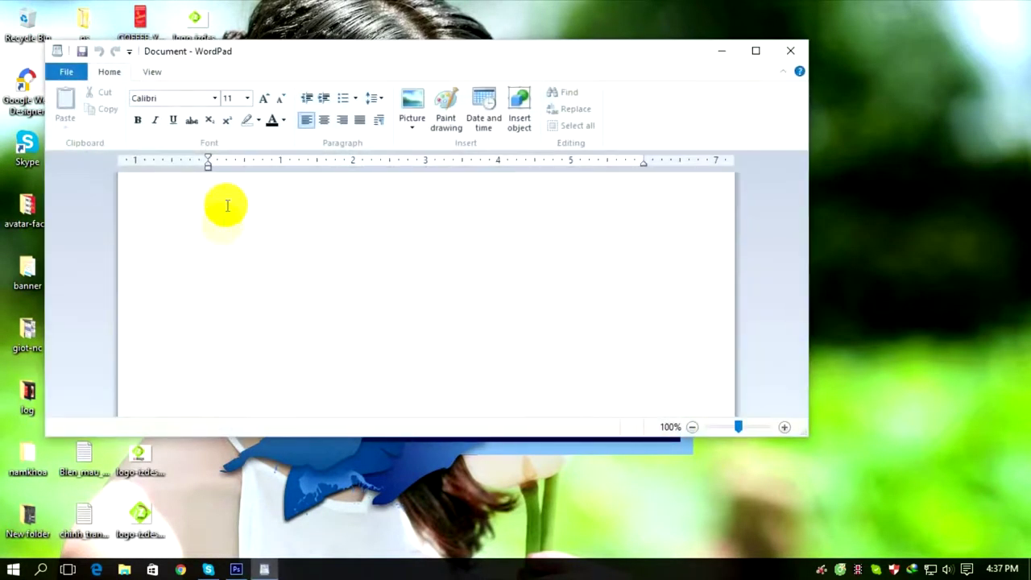
{"action": "left_click", "coordinate": [236, 195]}
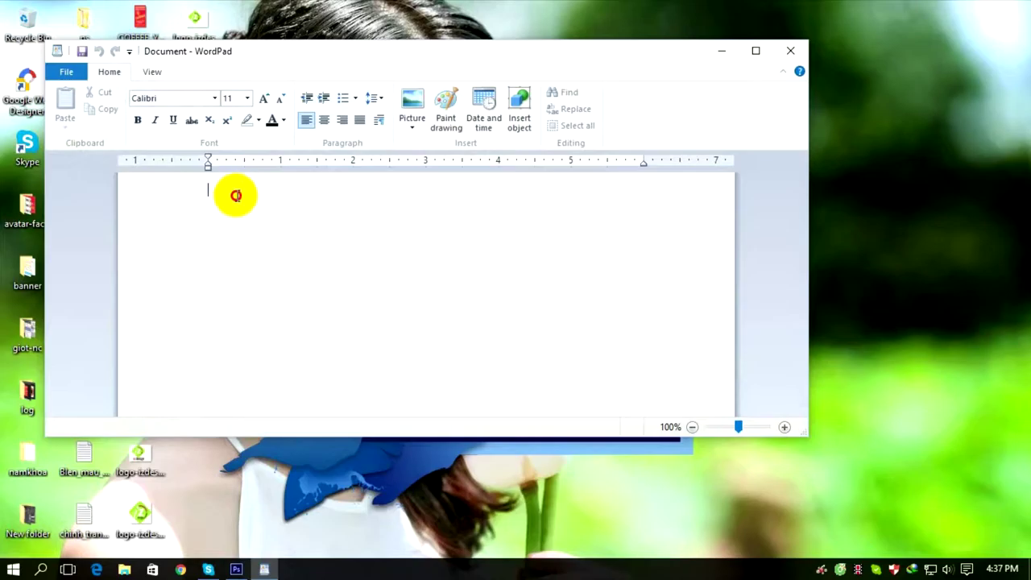
Select WordPad's Calibri font box, then bring Photoshop's empty workspace to the front.
{"action": "left_click", "coordinate": [202, 99]}
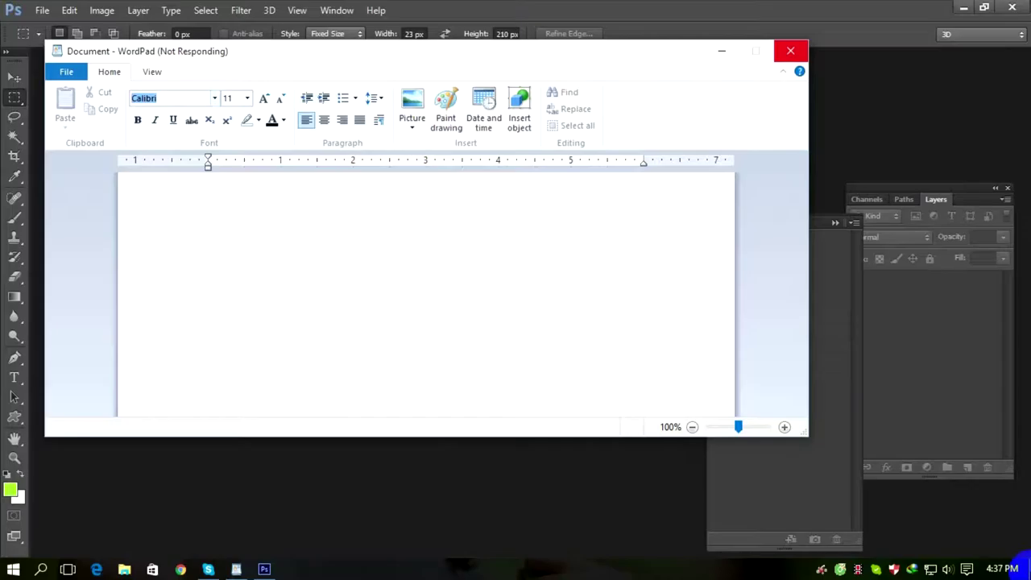
{"action": "mouse_move", "coordinate": [1021, 562]}
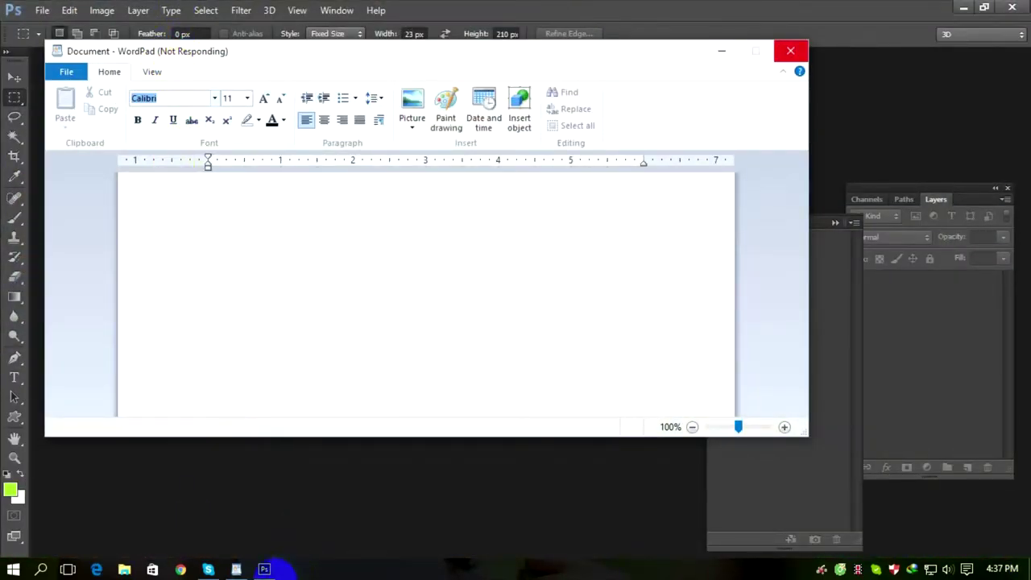
{"action": "left_click", "coordinate": [264, 569]}
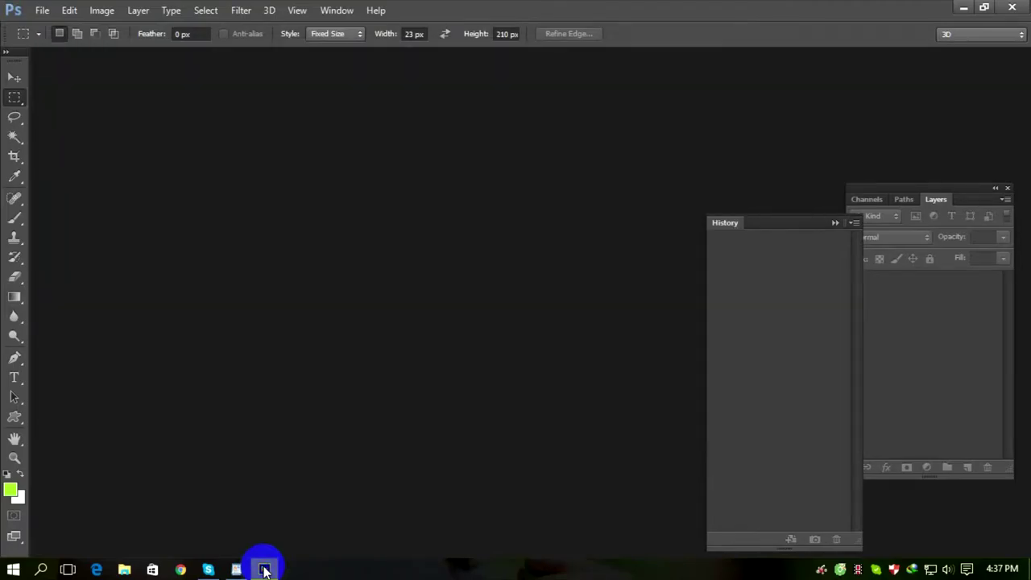
{"action": "left_click", "coordinate": [265, 569]}
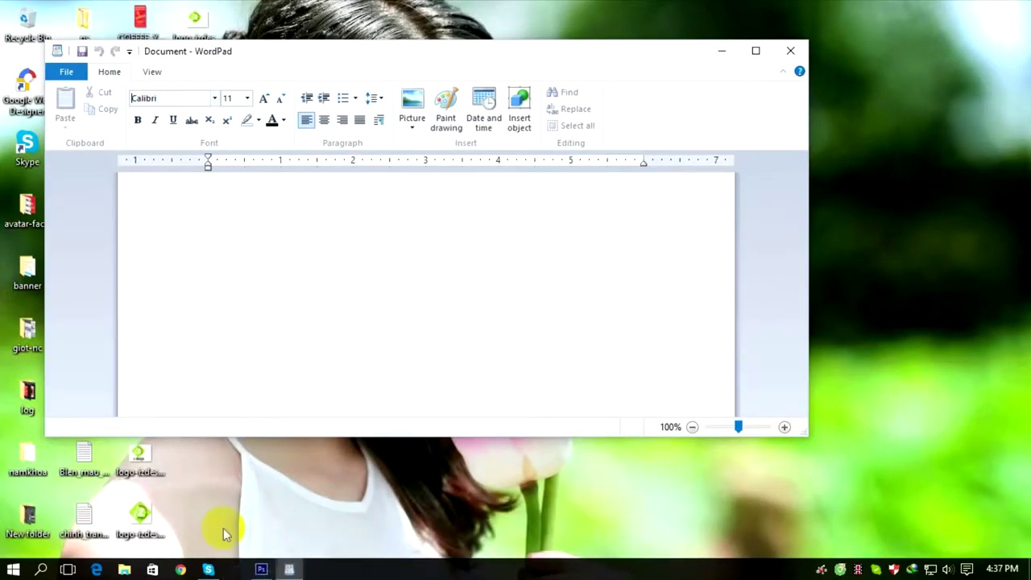
{"action": "left_click", "coordinate": [236, 568]}
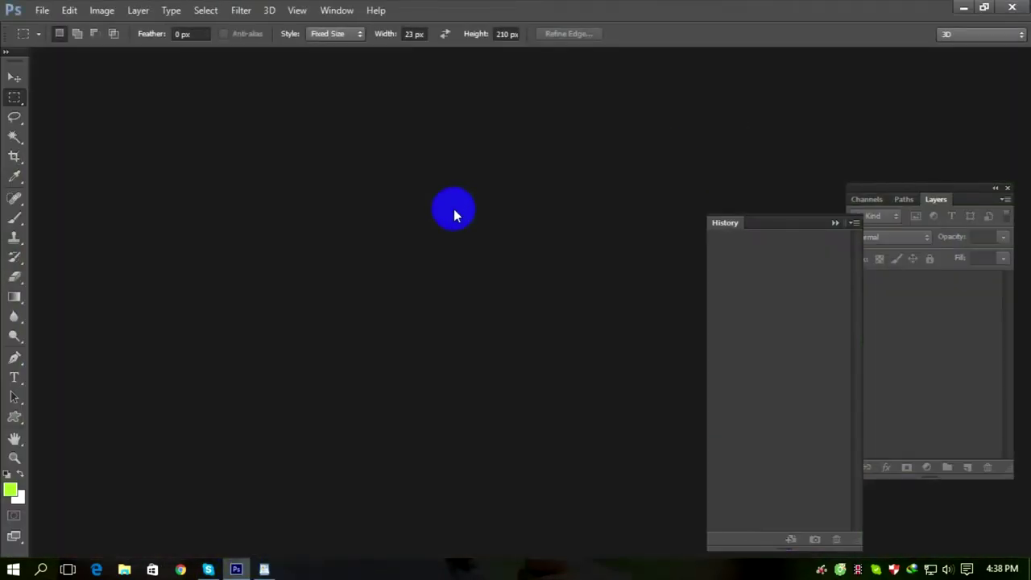
Create a new white 851 × 315 pixel document with File > New.
{"action": "left_click", "coordinate": [42, 11]}
{"action": "left_click", "coordinate": [46, 25]}
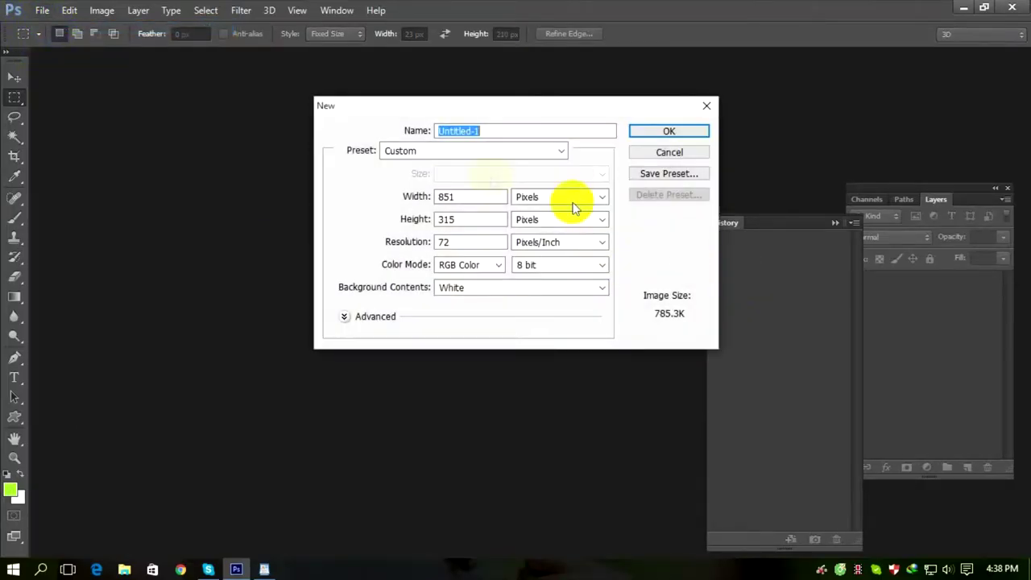
{"action": "left_click", "coordinate": [471, 195]}
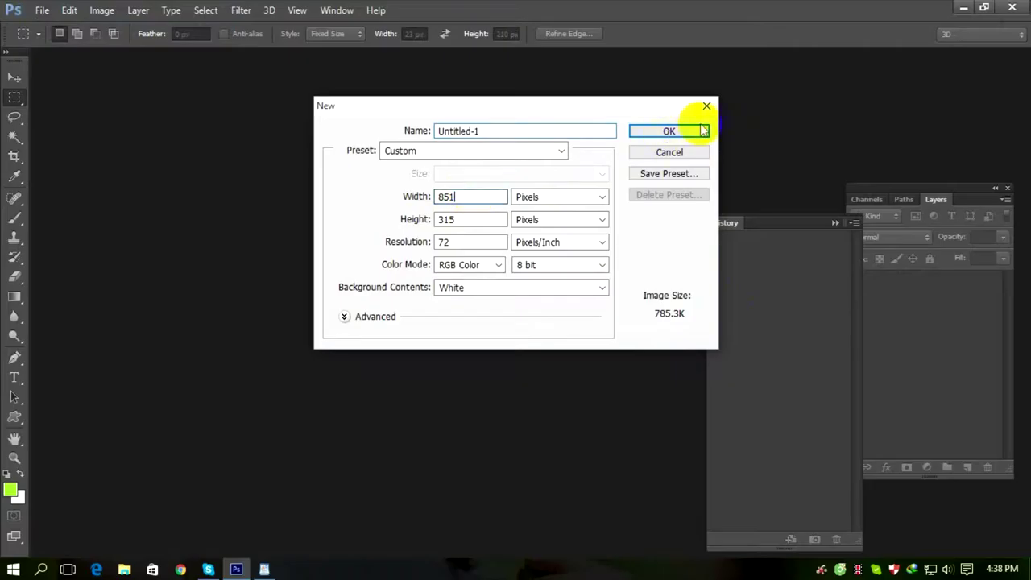
{"action": "left_click", "coordinate": [670, 131]}
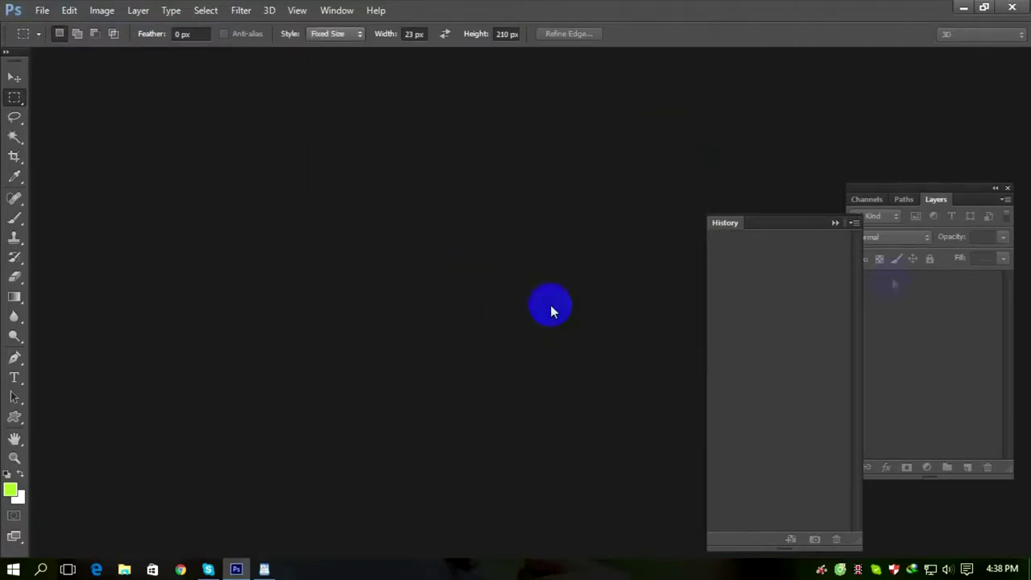
Close the History panel from its panel menu.
{"action": "left_click", "coordinate": [853, 223]}
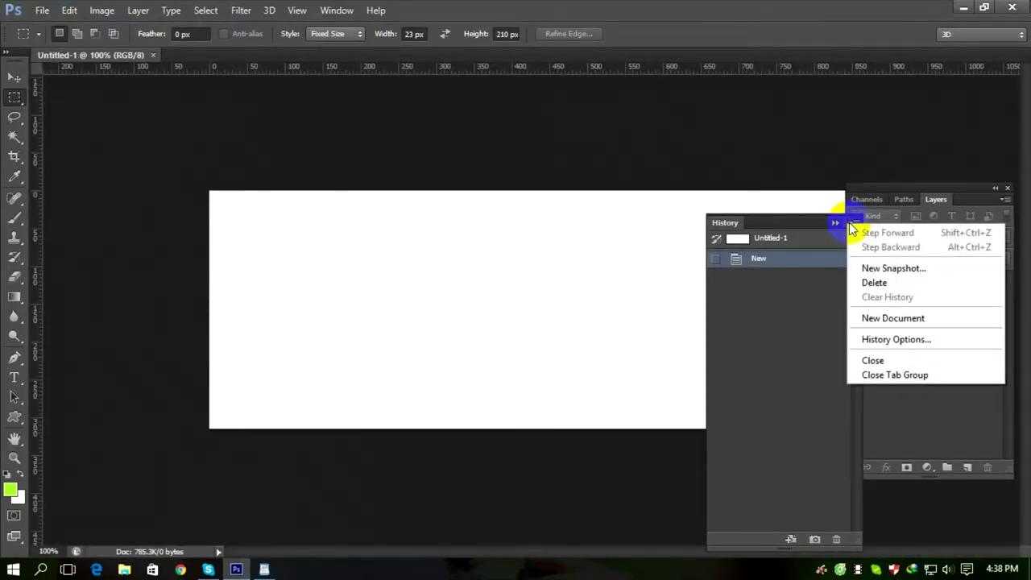
{"action": "left_click", "coordinate": [872, 360]}
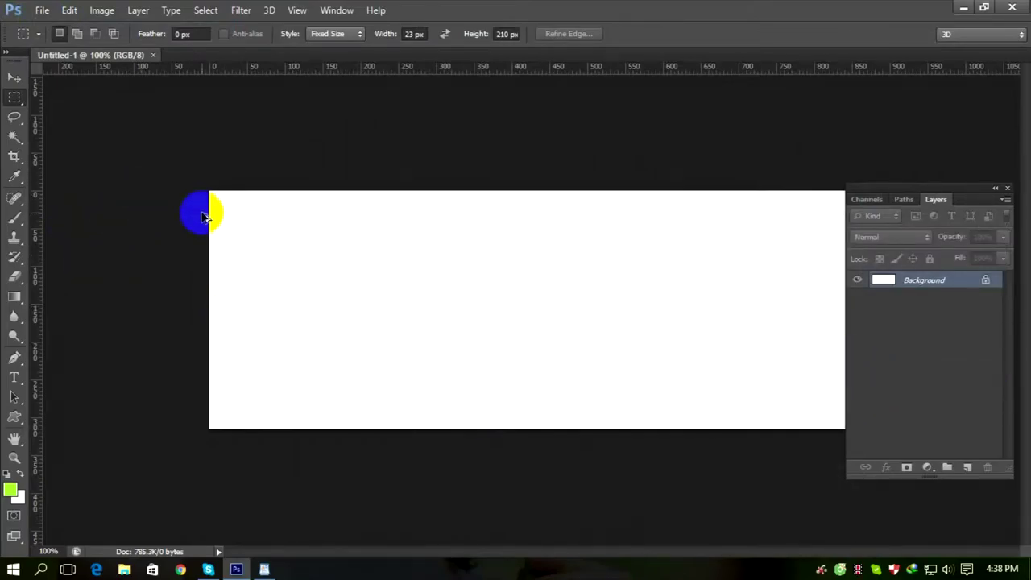
{"action": "key", "text": "ctrl+alt+c"}
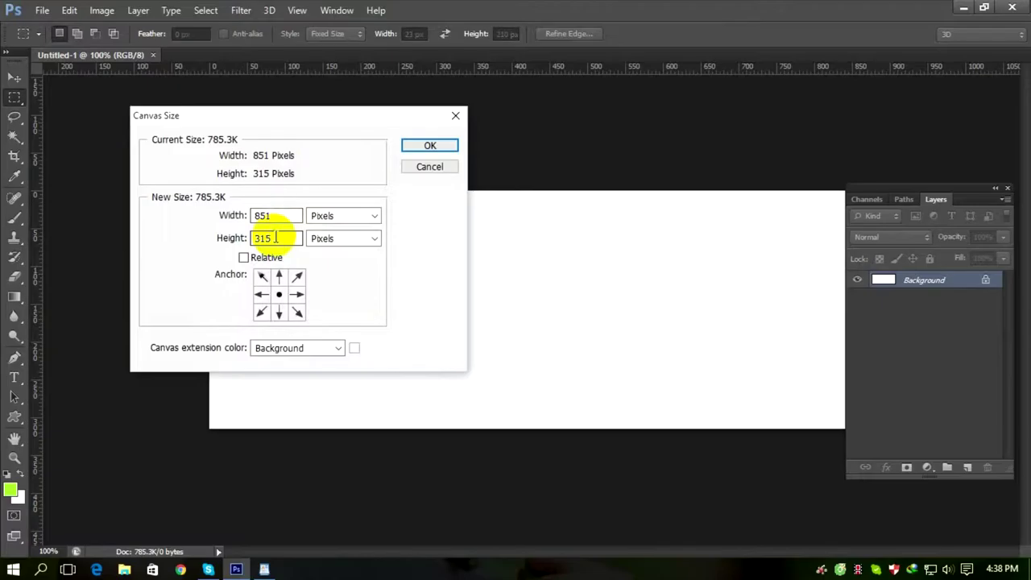
Change the canvas size to 650 pixels wide by 400 pixels high.
{"action": "double_click", "coordinate": [274, 216]}
{"action": "key", "text": "BackSpace"}
{"action": "left_click", "coordinate": [234, 216]}
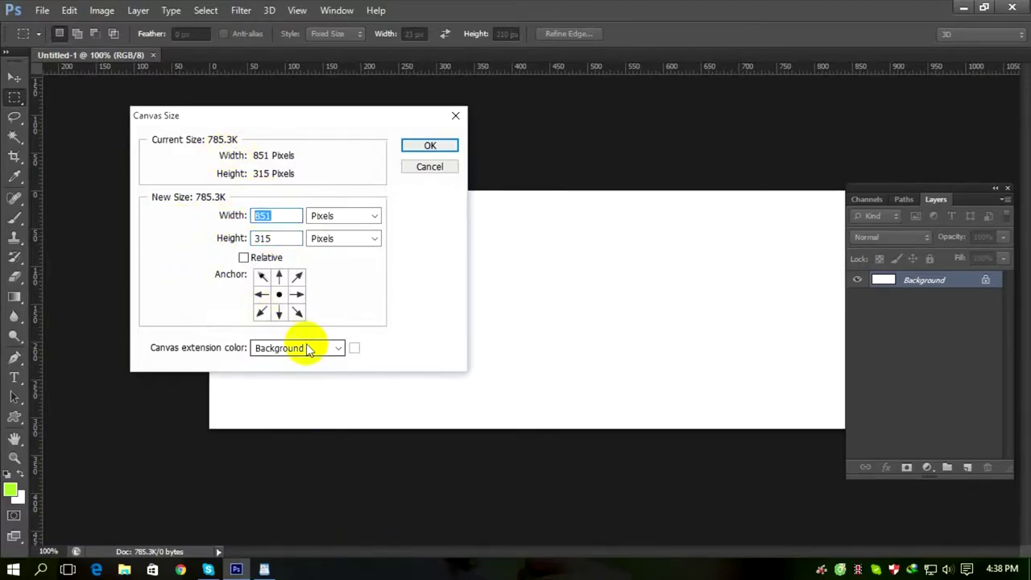
{"action": "type", "text": "650"}
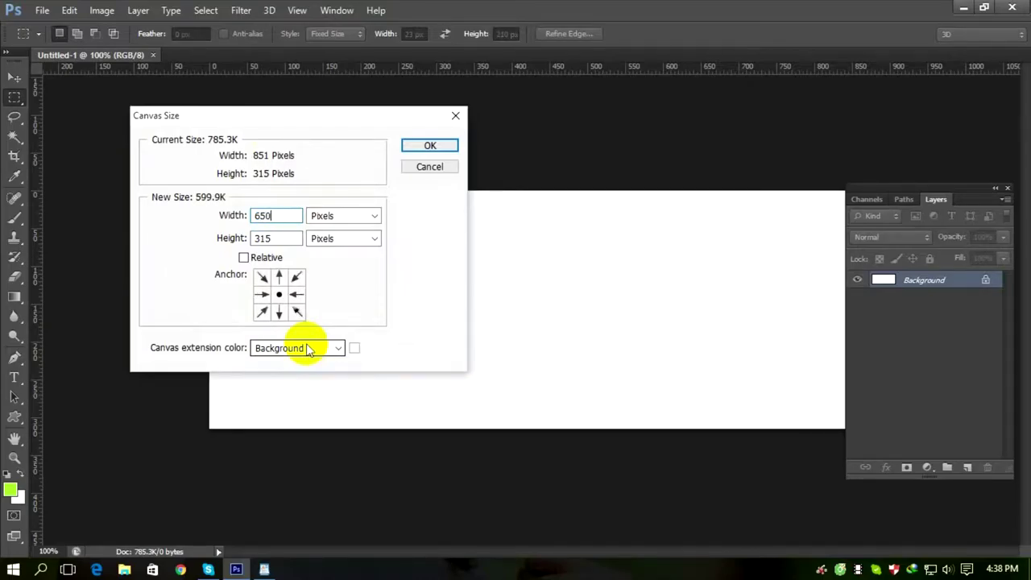
{"action": "key", "text": "Tab"}
{"action": "key", "text": "Tab"}
{"action": "type", "text": "400"}
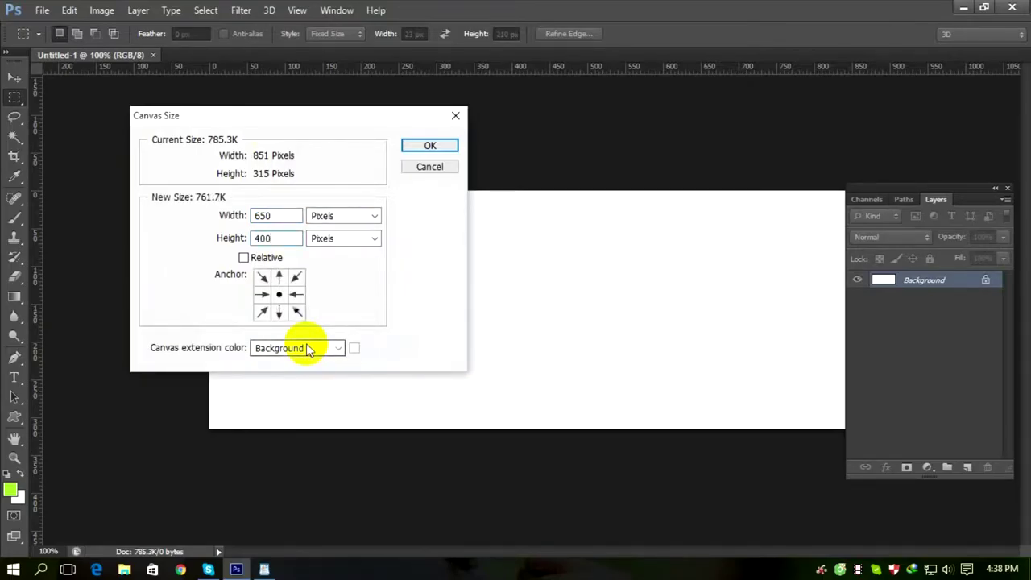
{"action": "key", "text": "Return"}
{"action": "key", "text": "Return"}
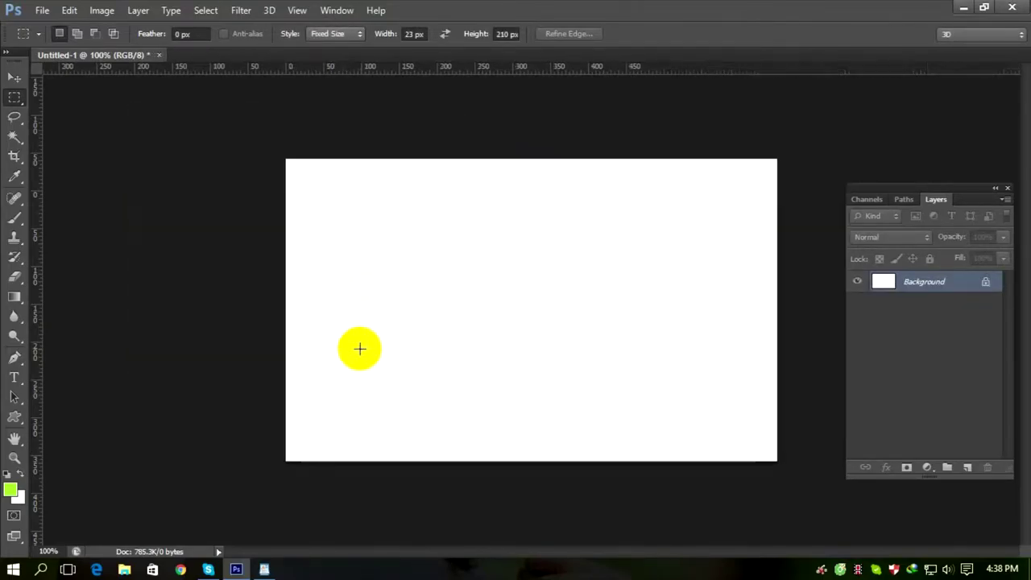
Draw a paragraph text box with the Type tool, then abandon it and switch to Move.
{"action": "left_click", "coordinate": [15, 377]}
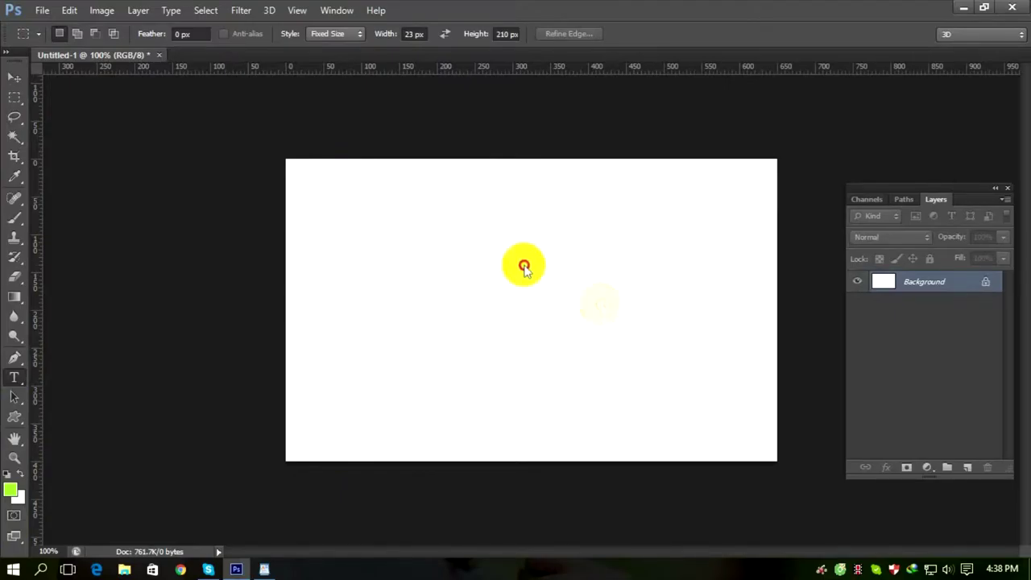
{"action": "left_click", "coordinate": [312, 187]}
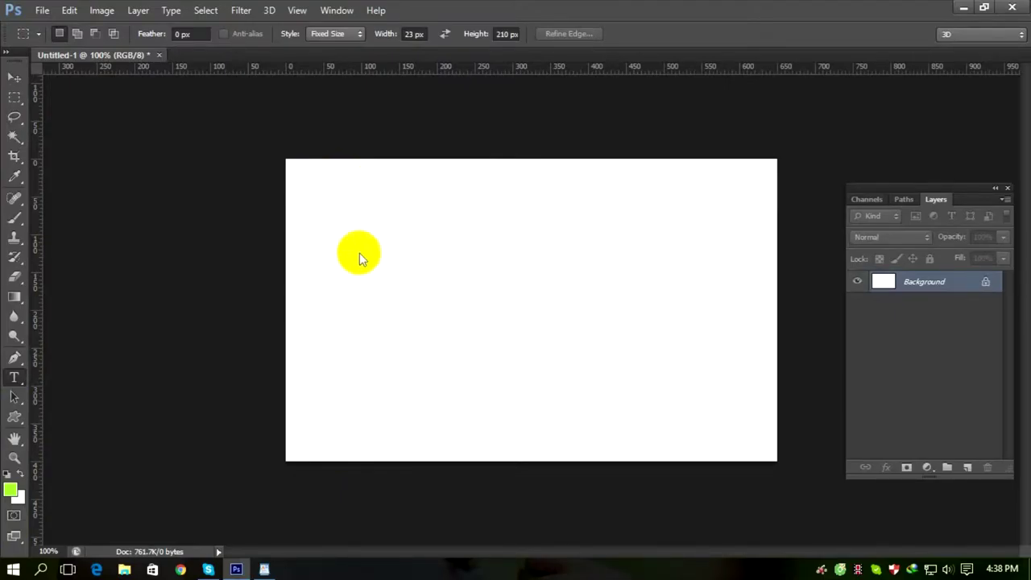
{"action": "left_click", "coordinate": [313, 153]}
{"action": "left_click", "coordinate": [318, 162]}
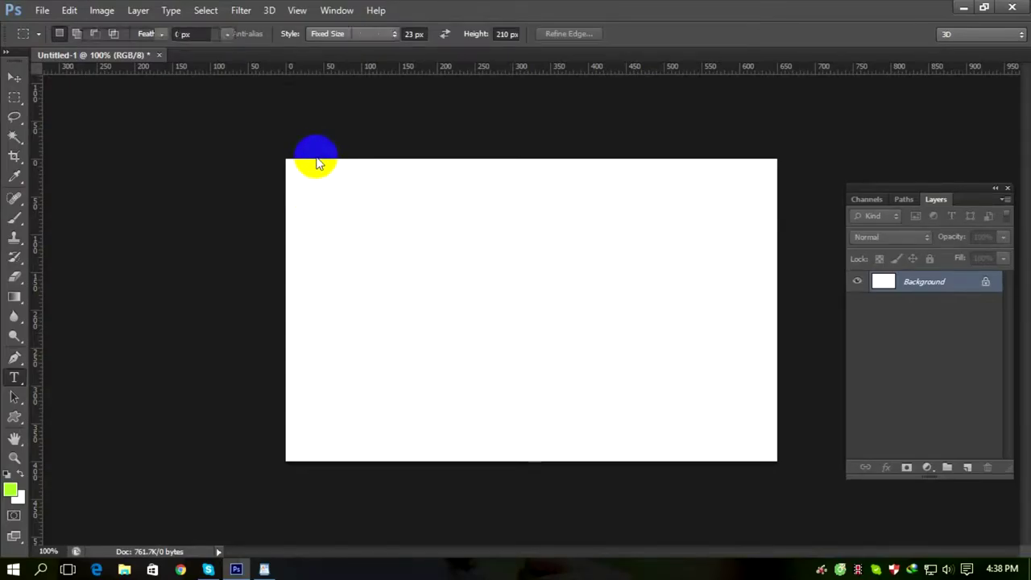
{"action": "left_click", "coordinate": [344, 202]}
{"action": "left_click_drag", "start_coordinate": [594, 329], "coordinate": [387, 218]}
{"action": "left_click", "coordinate": [483, 34]}
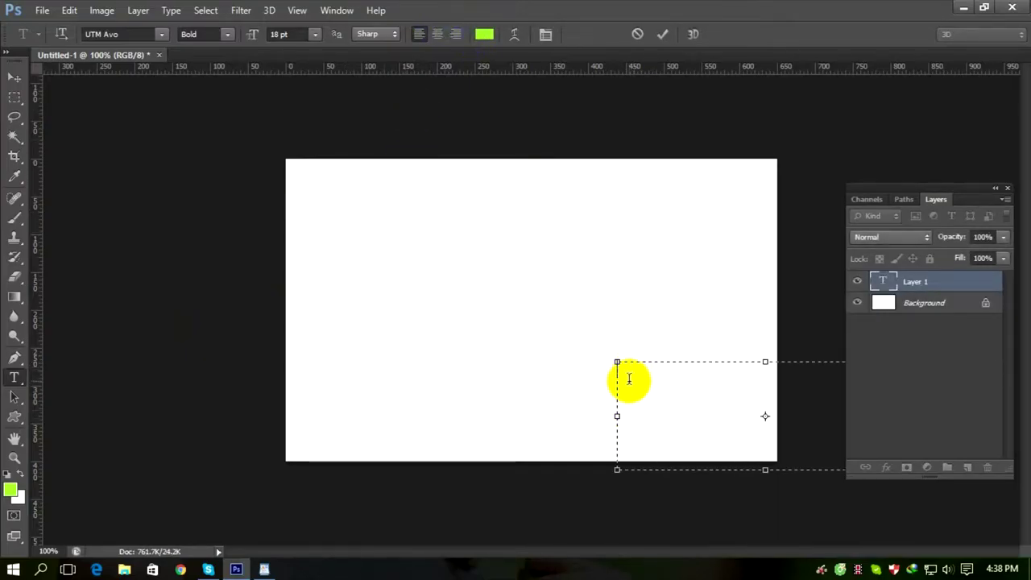
{"action": "left_click", "coordinate": [16, 81]}
{"action": "left_click", "coordinate": [172, 201]}
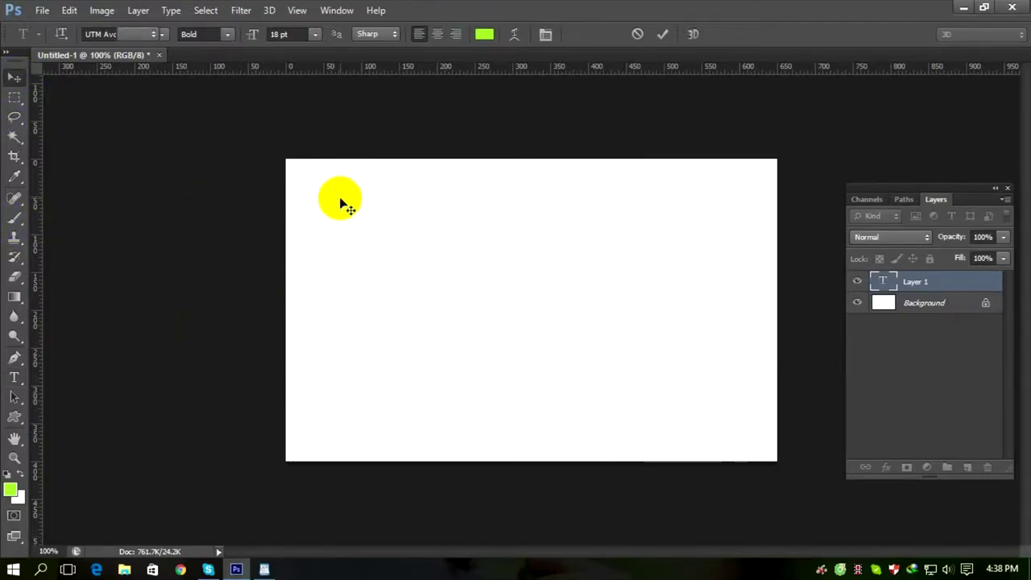
Set the foreground colour to bright magenta and draw a wide text box across the canvas top.
{"action": "left_click", "coordinate": [10, 489]}
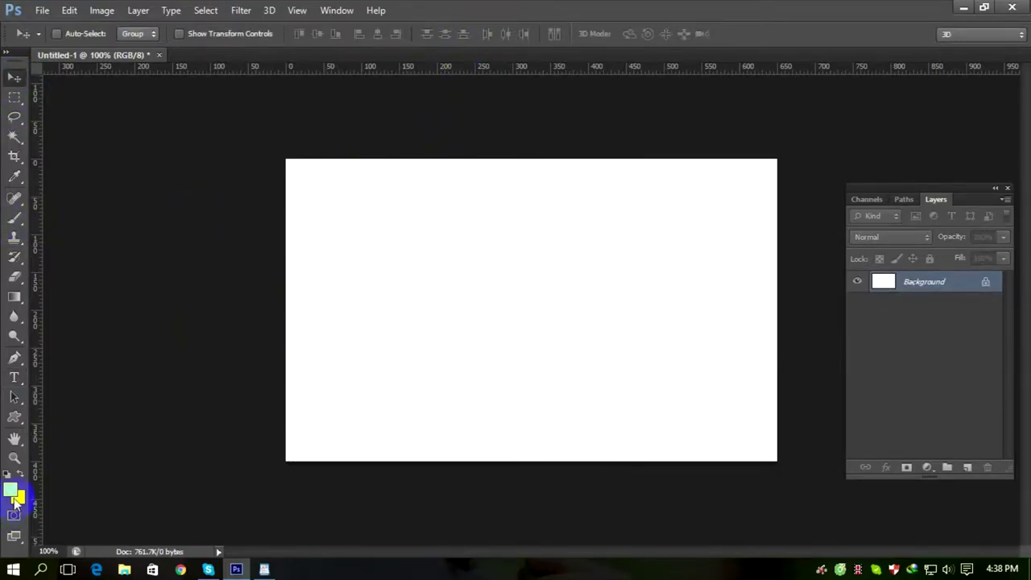
{"action": "left_click", "coordinate": [373, 356]}
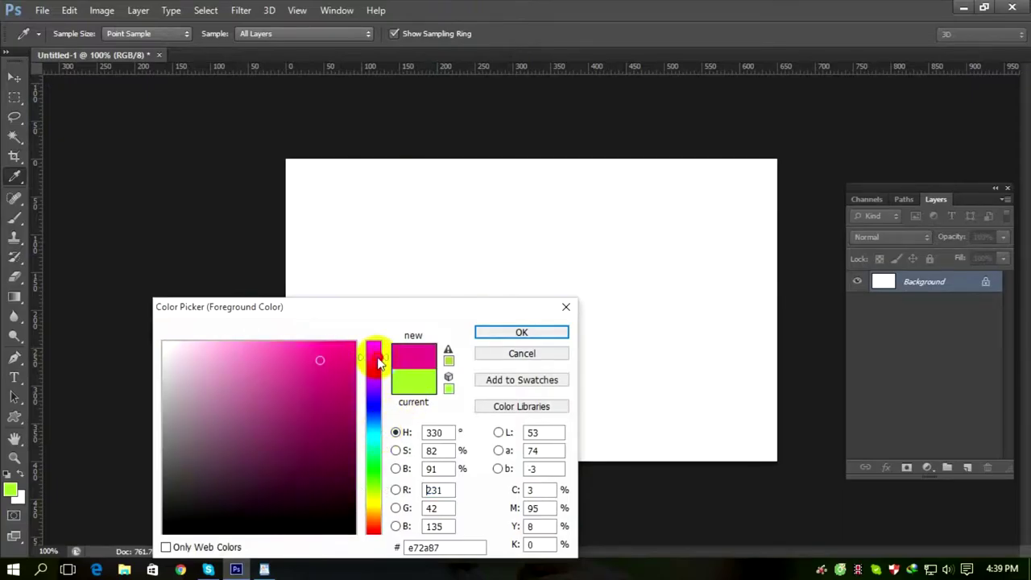
{"action": "left_click", "coordinate": [347, 350]}
{"action": "left_click", "coordinate": [521, 332]}
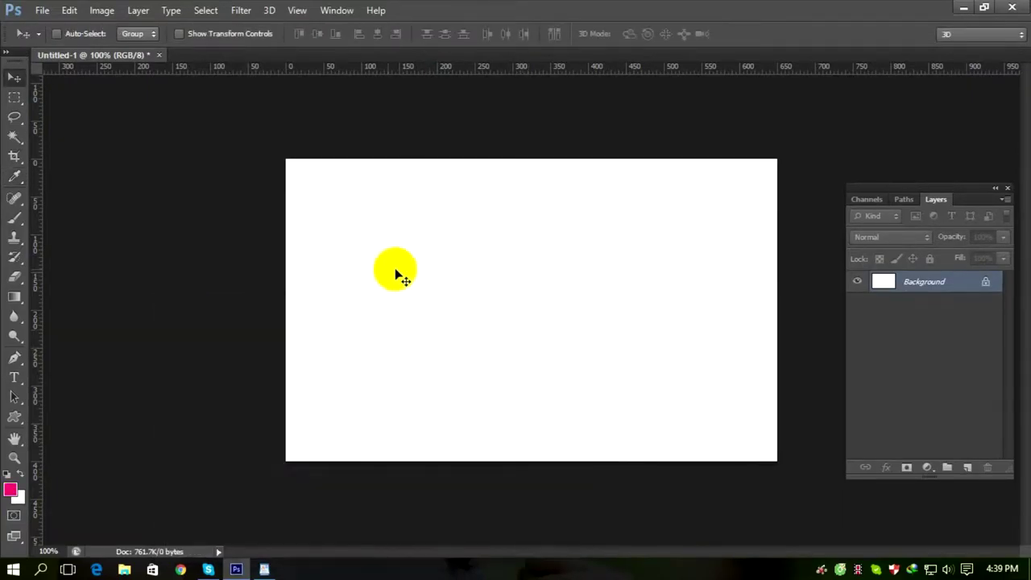
{"action": "key", "text": "t"}
{"action": "left_click_drag", "start_coordinate": [323, 187], "coordinate": [738, 420]}
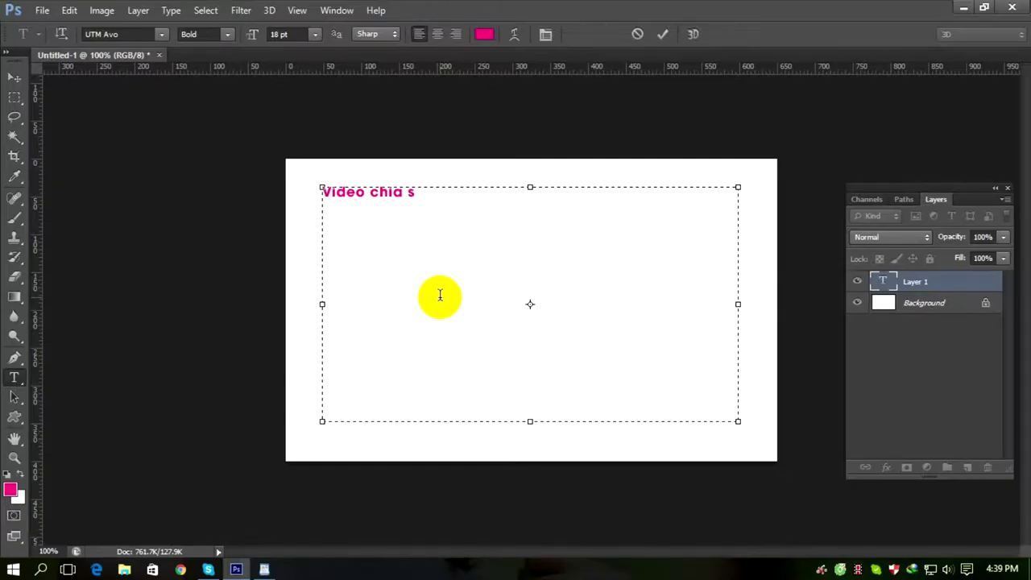
Try running 'snipping' from the Start menu and dismiss the program-not-found error.
{"action": "left_click", "coordinate": [13, 569]}
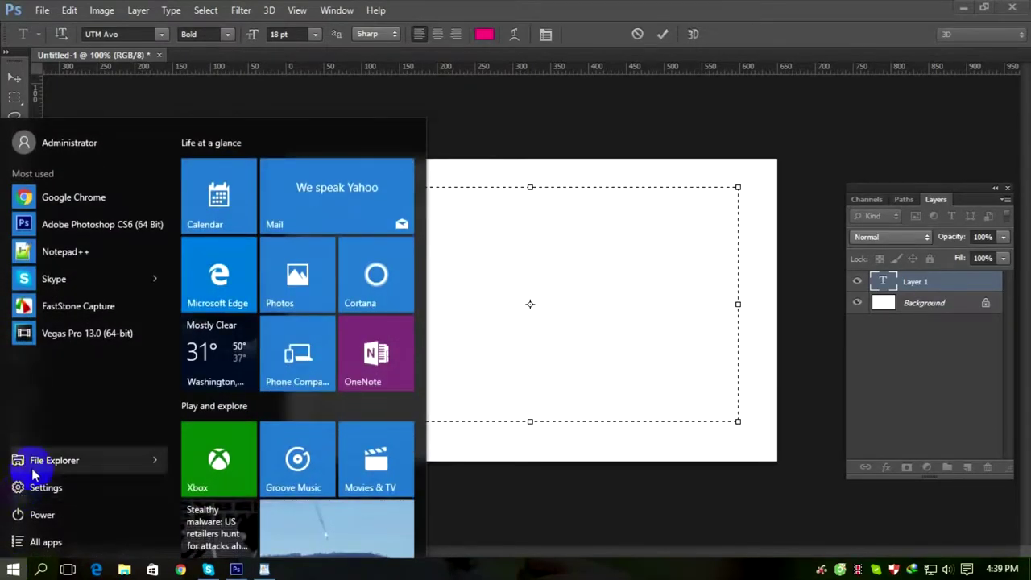
{"action": "left_click", "coordinate": [45, 542]}
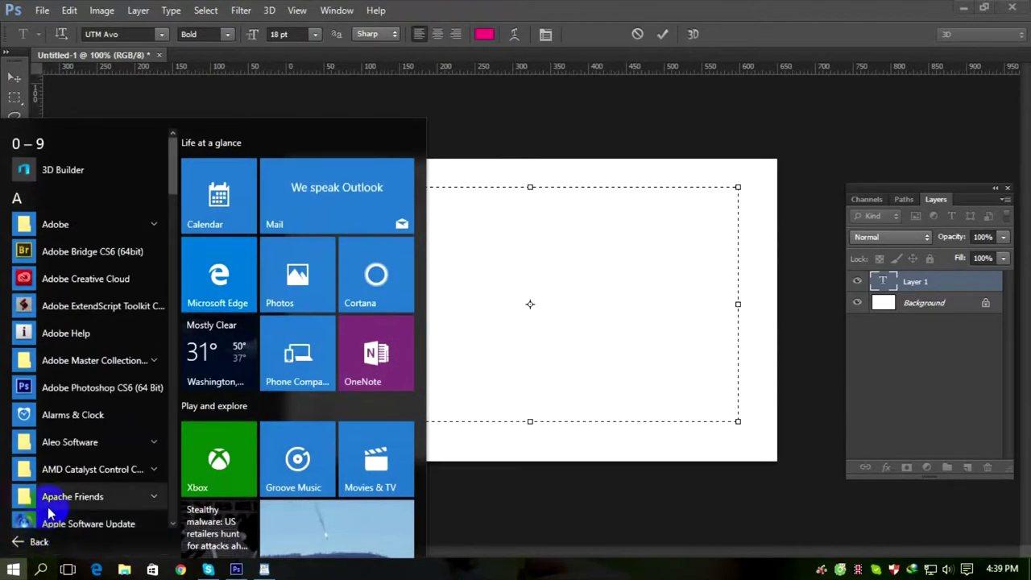
{"action": "scroll", "coordinate": [54, 447], "scroll_direction": "down", "scroll_amount": 7}
{"action": "scroll", "coordinate": [55, 447], "scroll_direction": "down", "scroll_amount": 4}
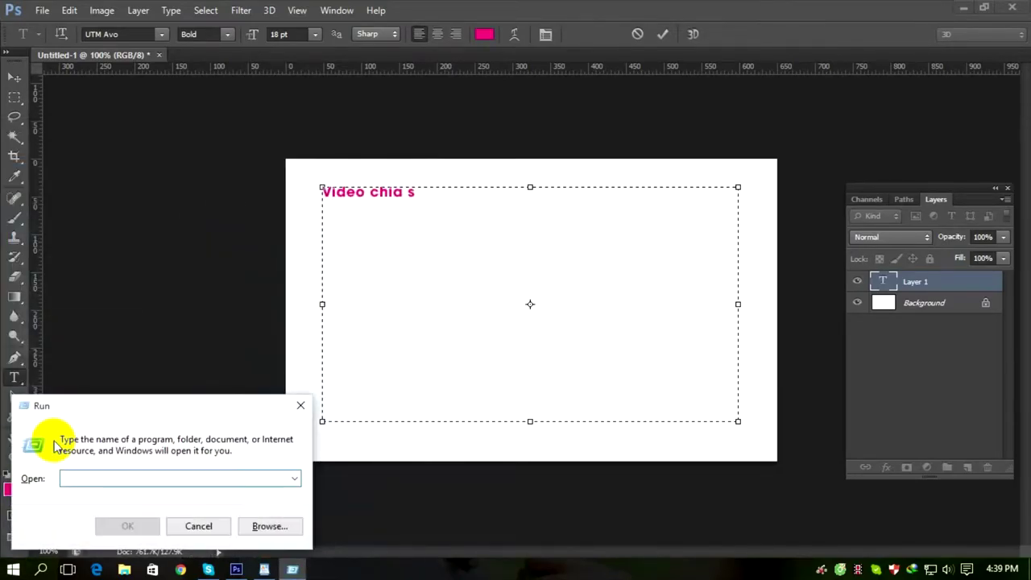
{"action": "type", "text": "snipping"}
{"action": "key", "text": "Return"}
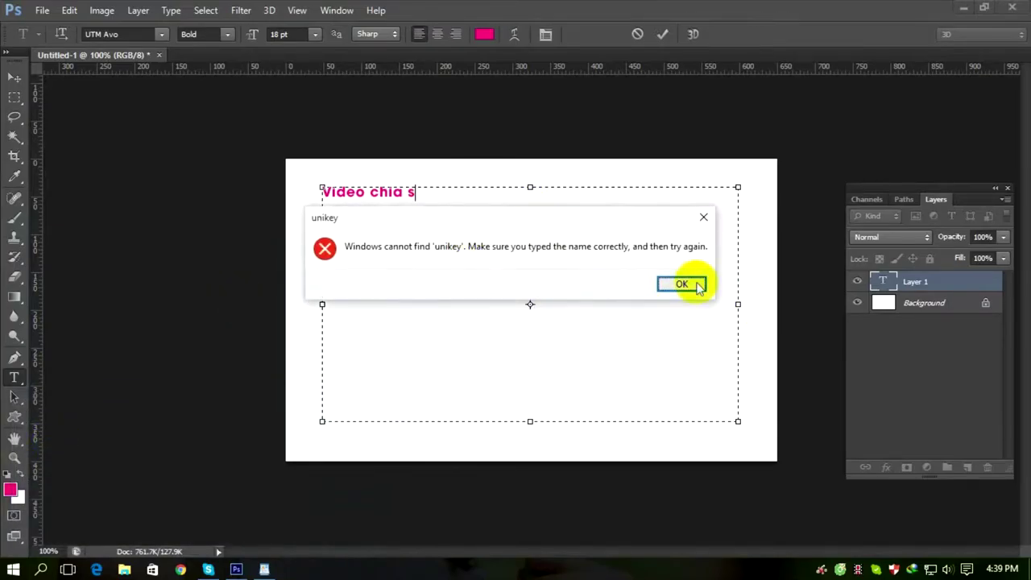
{"action": "left_click", "coordinate": [679, 283]}
{"action": "left_click", "coordinate": [104, 478]}
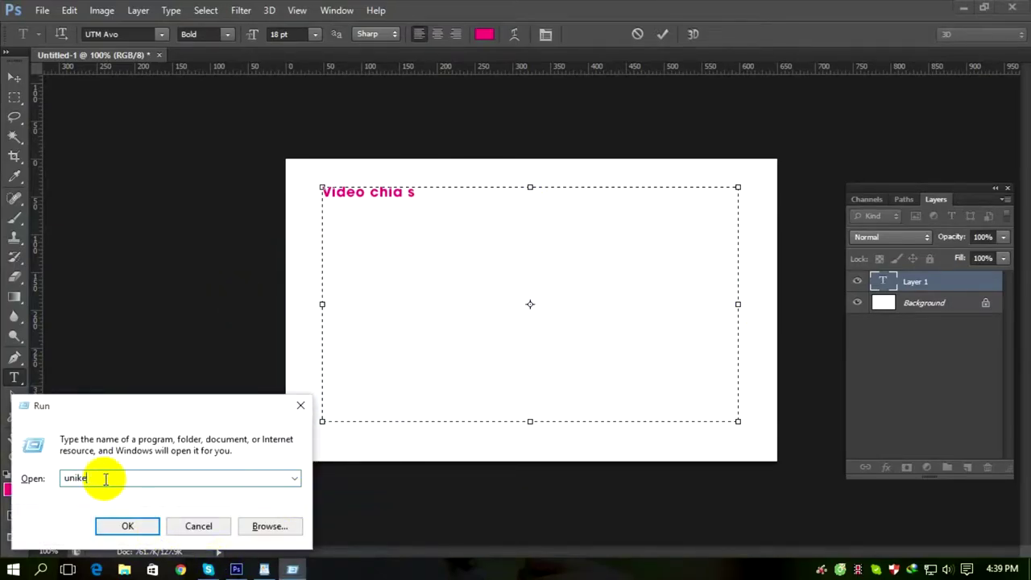
{"action": "key", "text": "BackSpace"}
Launch UniKey from the All apps UniKey folder, close its settings window, and return to the title.
{"action": "left_click", "coordinate": [11, 570]}
{"action": "left_click", "coordinate": [32, 542]}
{"action": "scroll", "coordinate": [78, 326], "scroll_direction": "down", "scroll_amount": 2}
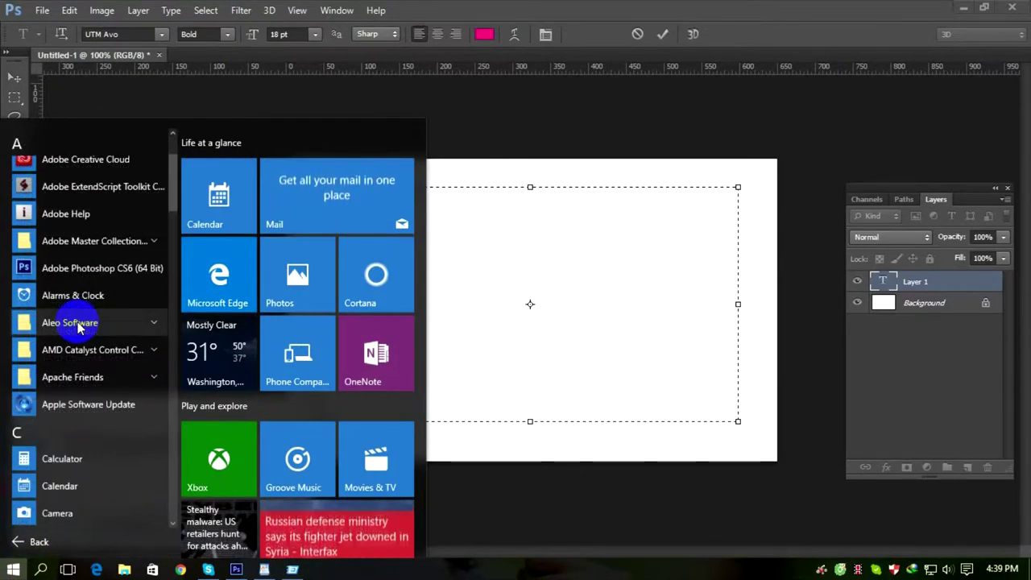
{"action": "scroll", "coordinate": [78, 326], "scroll_direction": "down", "scroll_amount": 5}
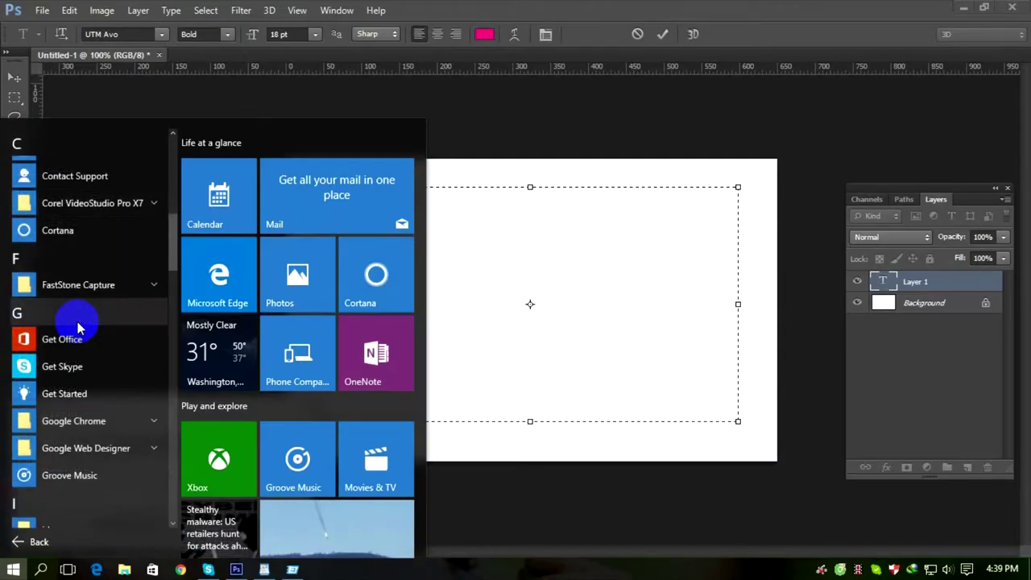
{"action": "scroll", "coordinate": [78, 326], "scroll_direction": "down", "scroll_amount": 3}
{"action": "scroll", "coordinate": [79, 322], "scroll_direction": "down", "scroll_amount": 5}
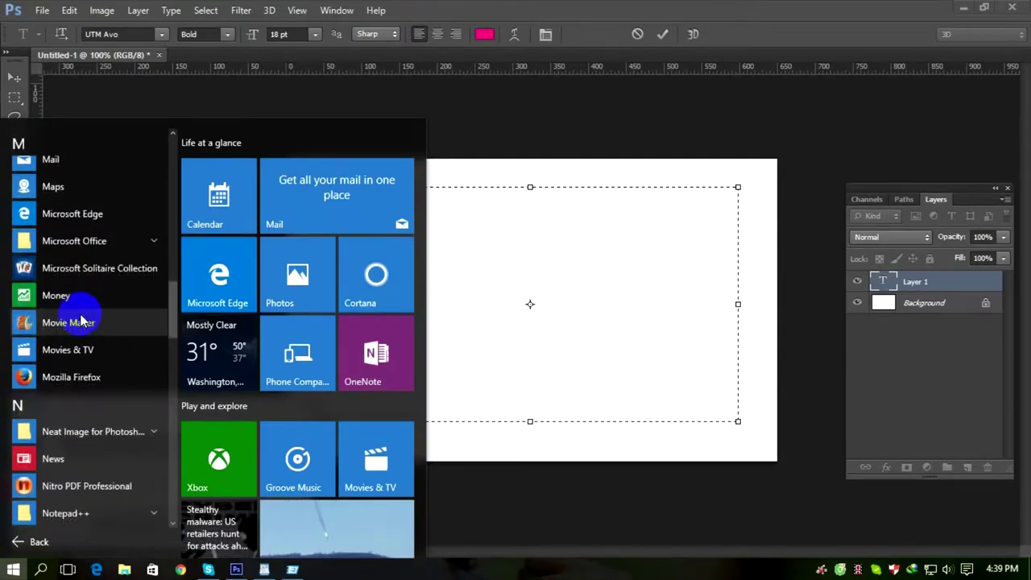
{"action": "scroll", "coordinate": [80, 321], "scroll_direction": "down", "scroll_amount": 8}
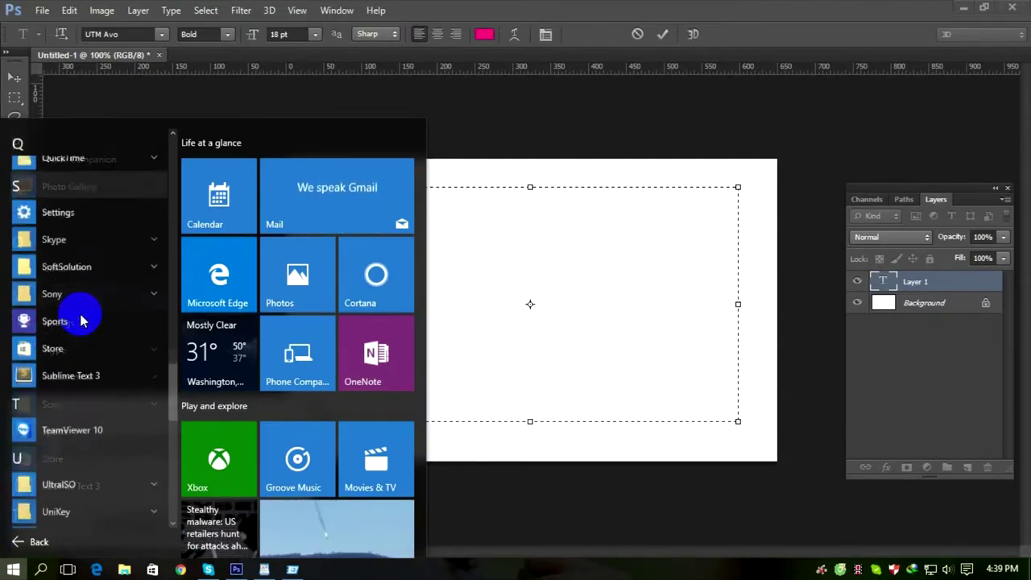
{"action": "scroll", "coordinate": [80, 316], "scroll_direction": "down", "scroll_amount": 2}
{"action": "left_click", "coordinate": [60, 394]}
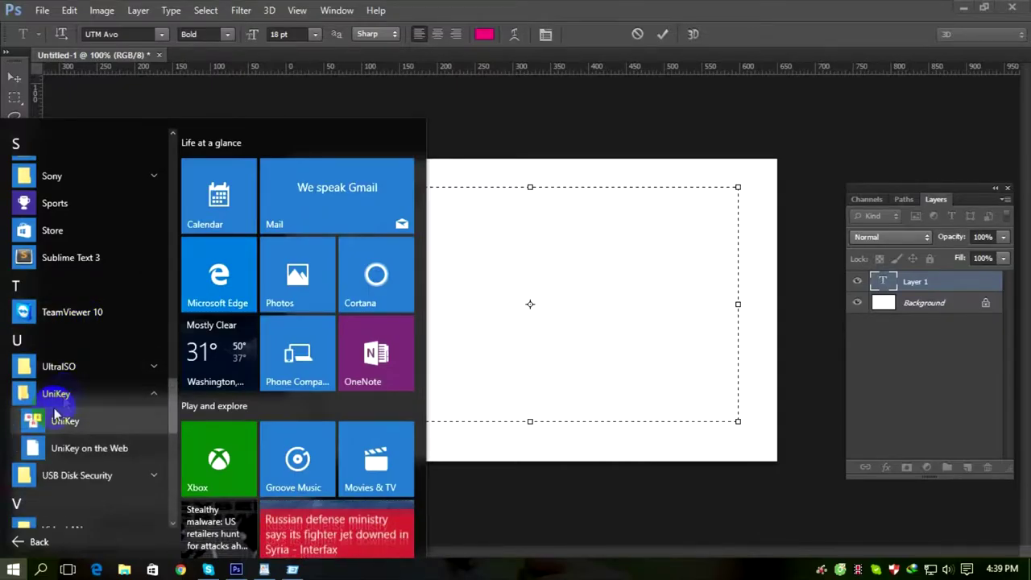
{"action": "left_click", "coordinate": [55, 415]}
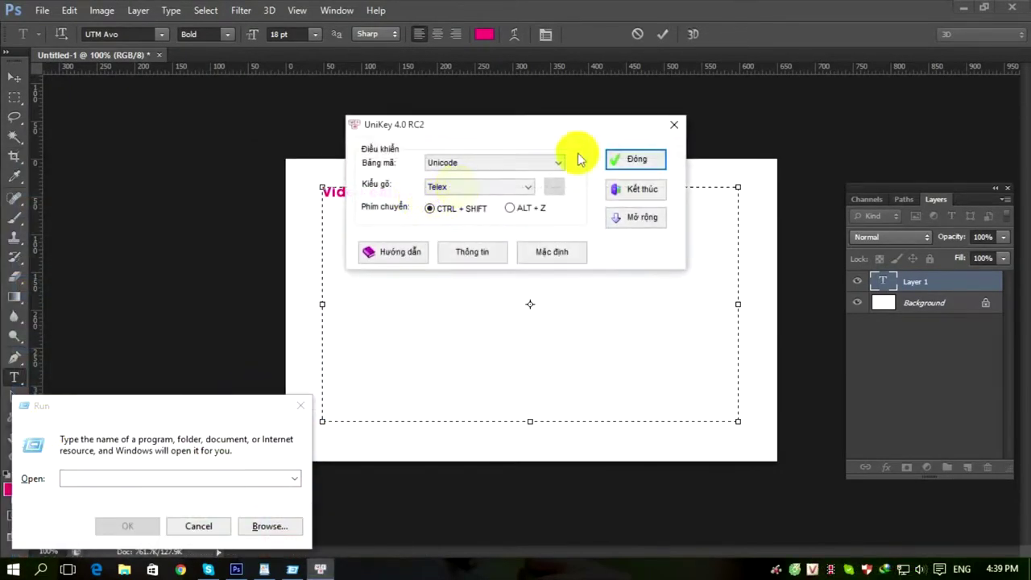
{"action": "left_click", "coordinate": [629, 160]}
{"action": "left_click", "coordinate": [426, 191]}
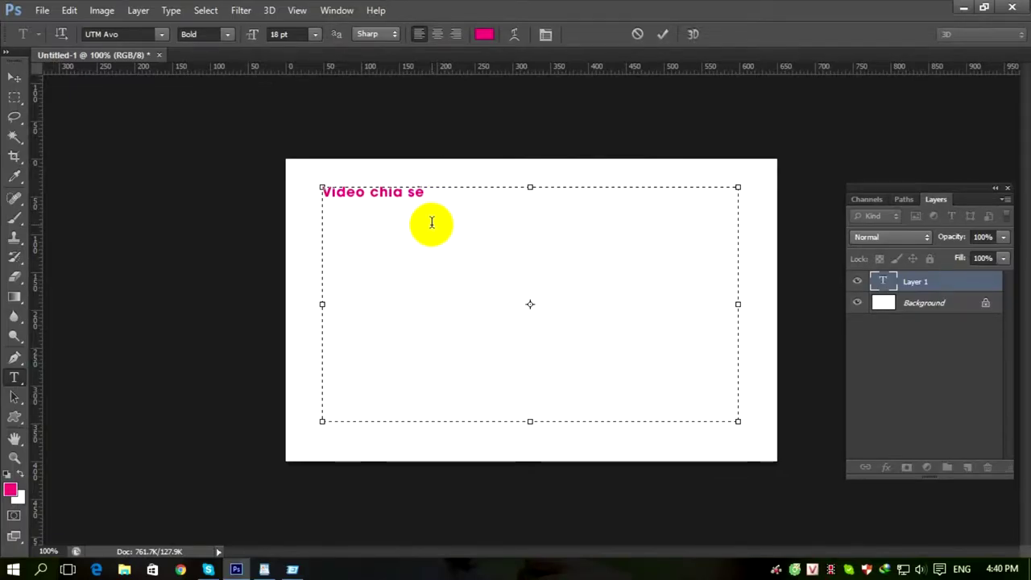
Finish the title with 'hướng dẫn sử dụng công cụ Pen Tool' and commit it.
{"action": "type", "text": "hướng da"}
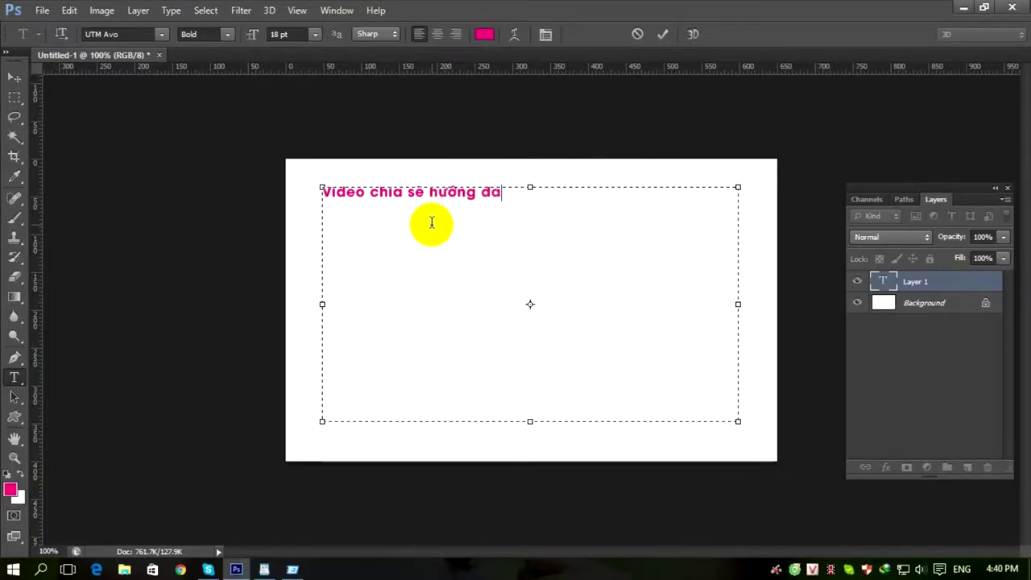
{"action": "type", "text": "aaxn"}
{"action": "key", "text": "BackSpace"}
{"action": "key", "text": "BackSpace"}
{"action": "key", "text": "BackSpace"}
{"action": "key", "text": "BackSpace"}
{"action": "key", "text": "BackSpace"}
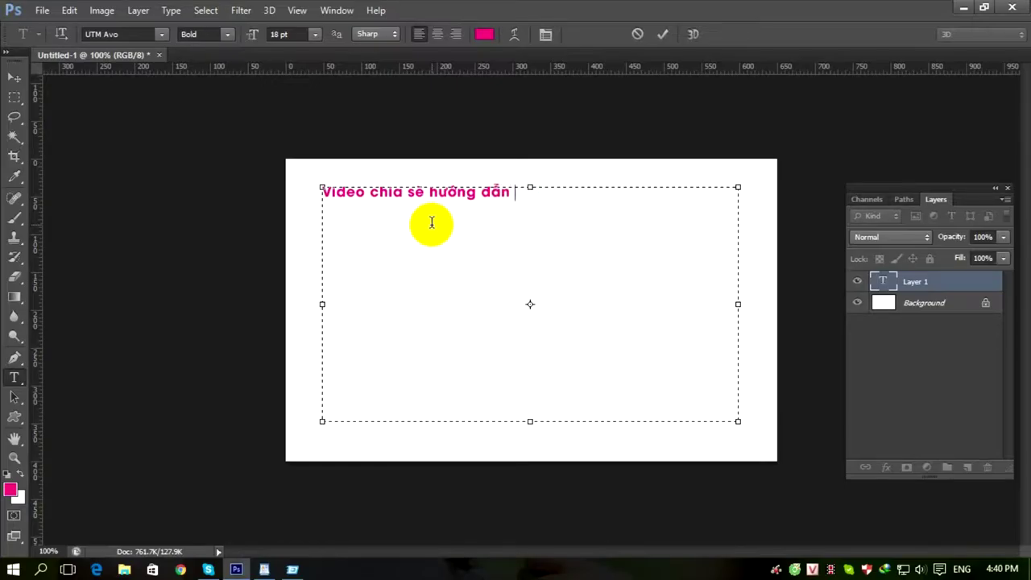
{"action": "type", "text": "dụng công "}
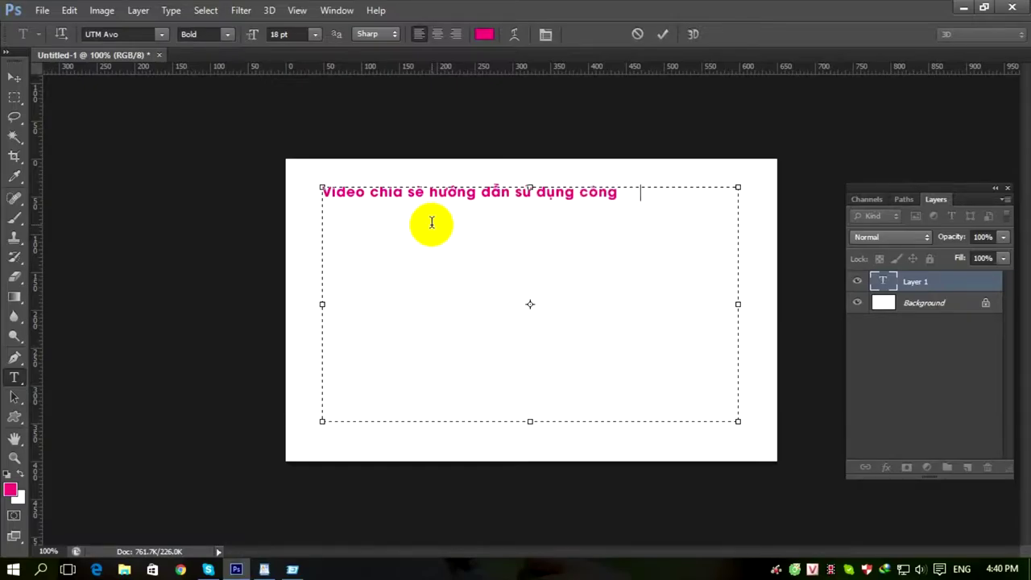
{"action": "type", "text": "cụ Pen"}
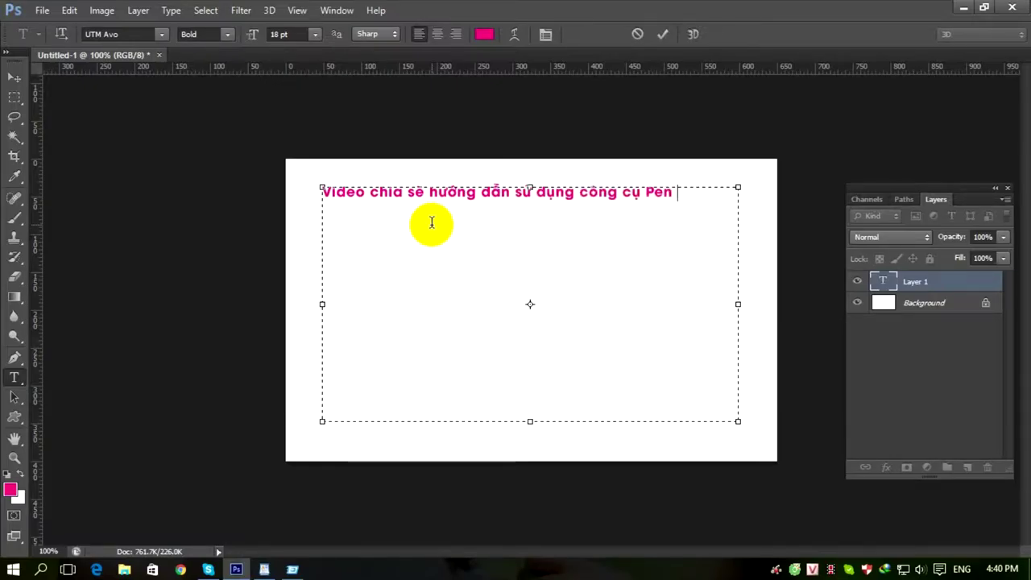
{"action": "type", "text": " Tool"}
{"action": "left_click", "coordinate": [927, 302]}
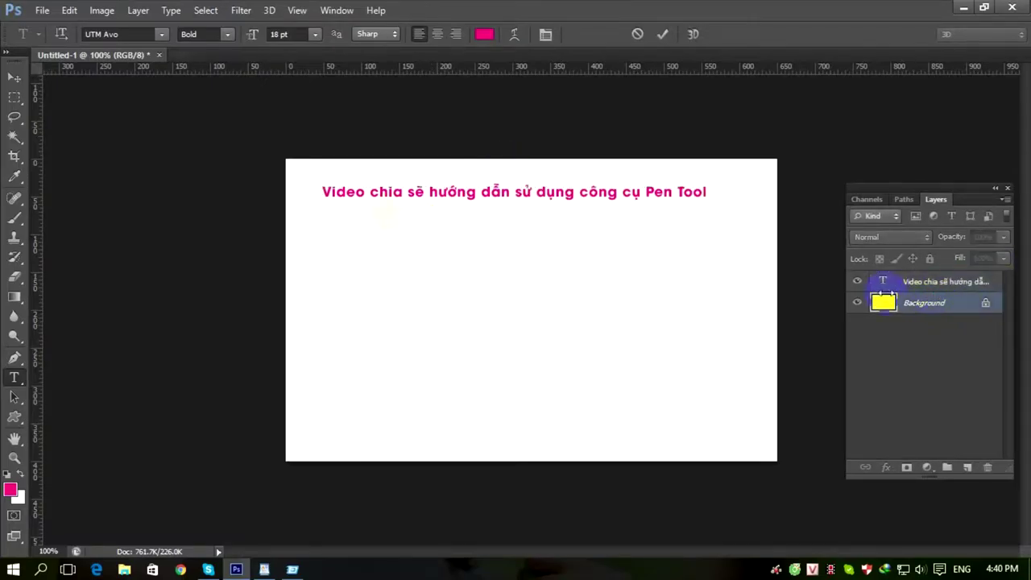
Add a new empty Layer 1 above Background in the Layers panel.
{"action": "left_click", "coordinate": [884, 302]}
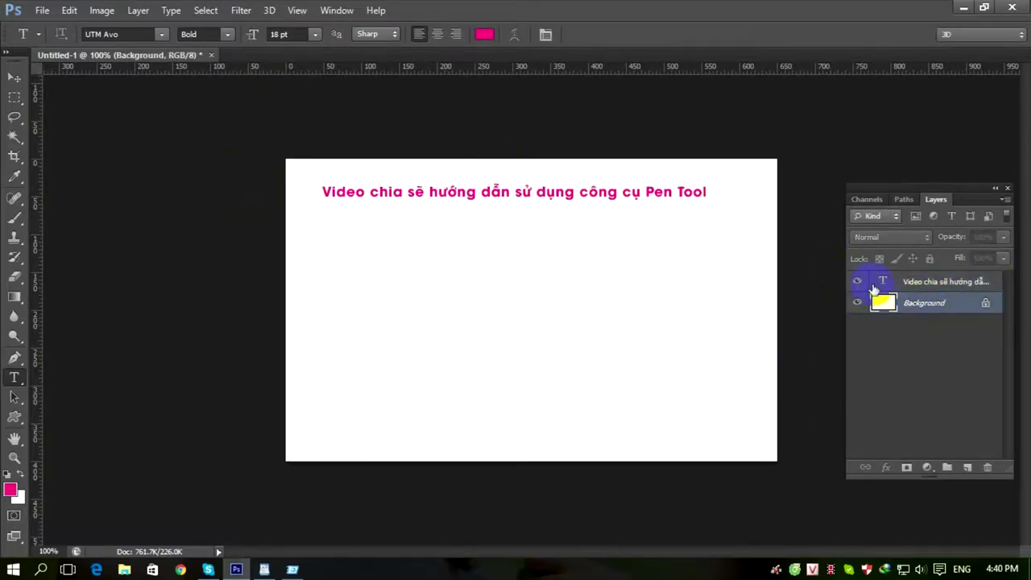
{"action": "left_click", "coordinate": [970, 468]}
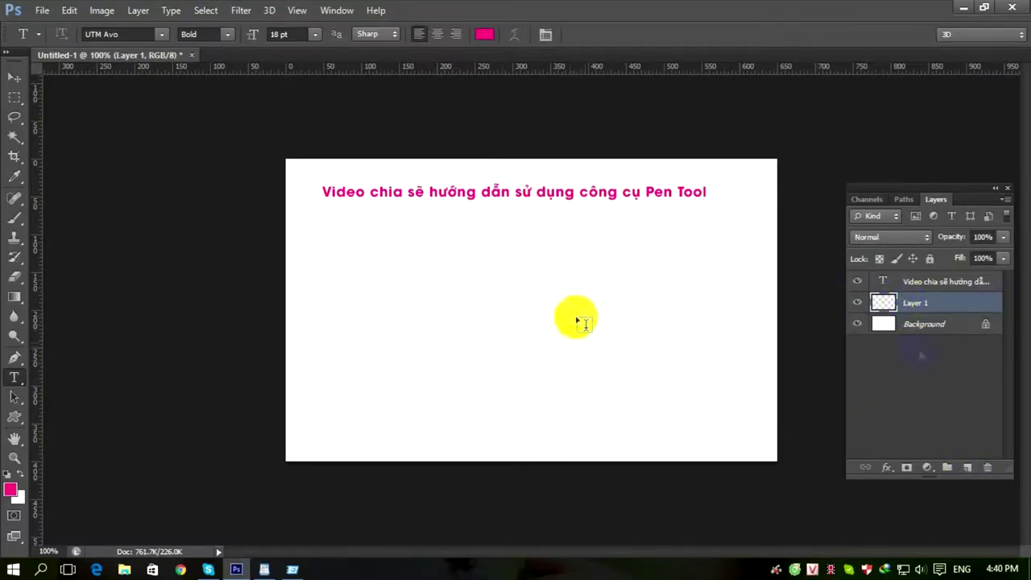
{"action": "left_click", "coordinate": [398, 193]}
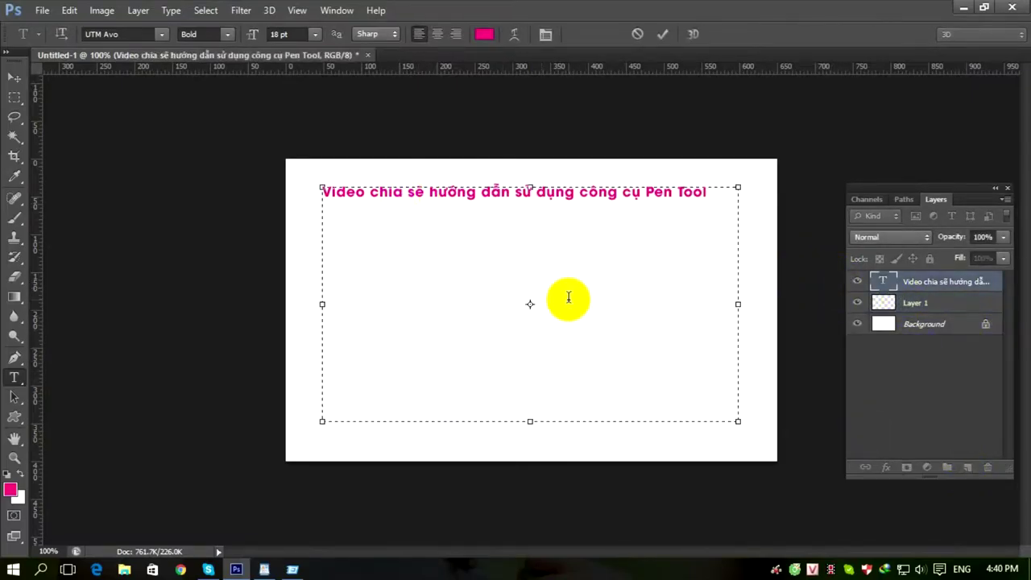
Add 'Bước 1:' and '- Có thể sử dụng công cụ để vẽ đối tượng' below the title, then commit.
{"action": "key", "text": "Return"}
{"action": "type", "text": "BuoCos there dsuw"}
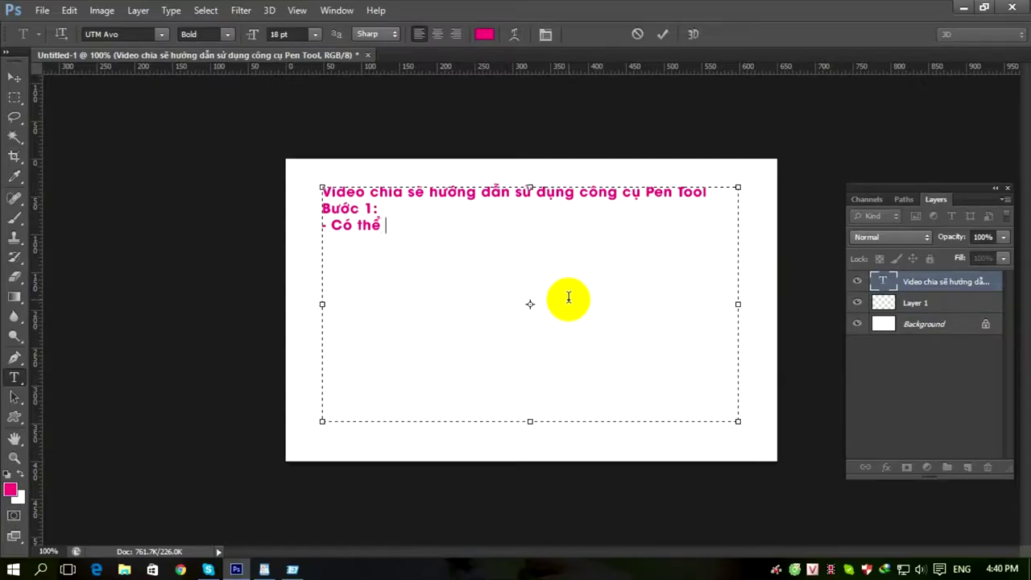
{"action": "type", "text": "r dujng  coong cu"}
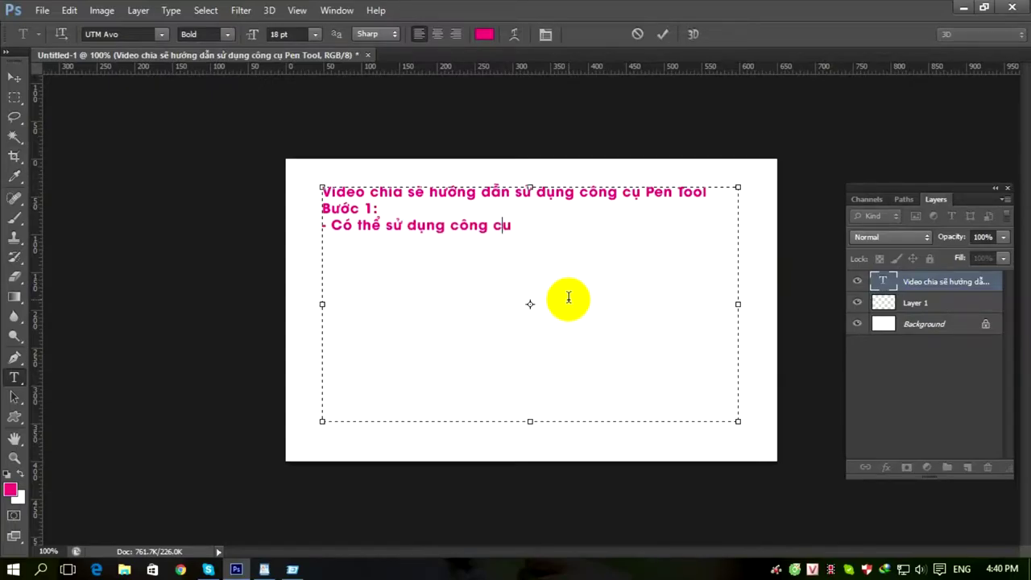
{"action": "type", "text": "j ddeer r"}
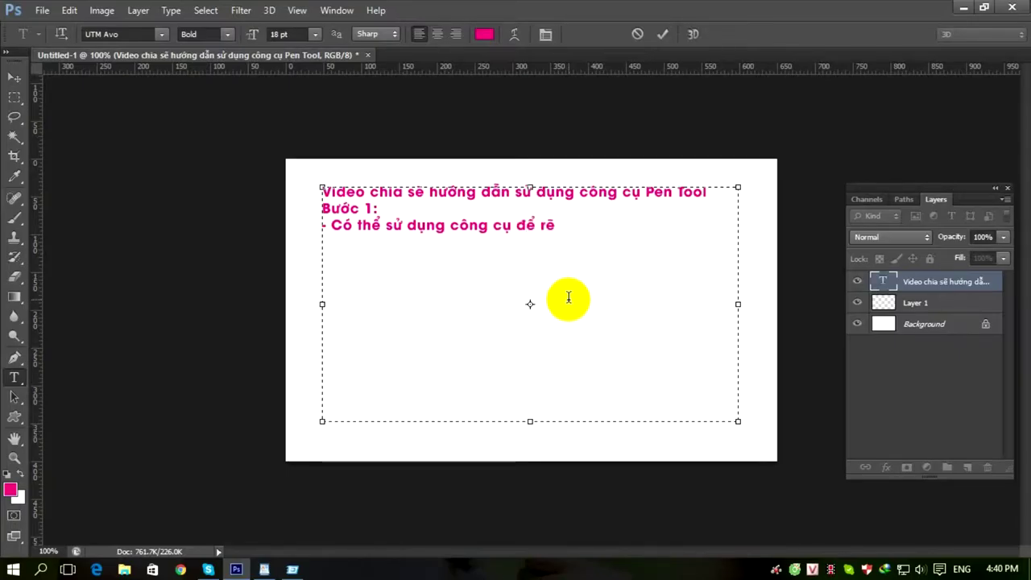
{"action": "key", "text": "BackSpace"}
{"action": "key", "text": "BackSpace"}
{"action": "type", "text": "vex ddoois tuowngj"}
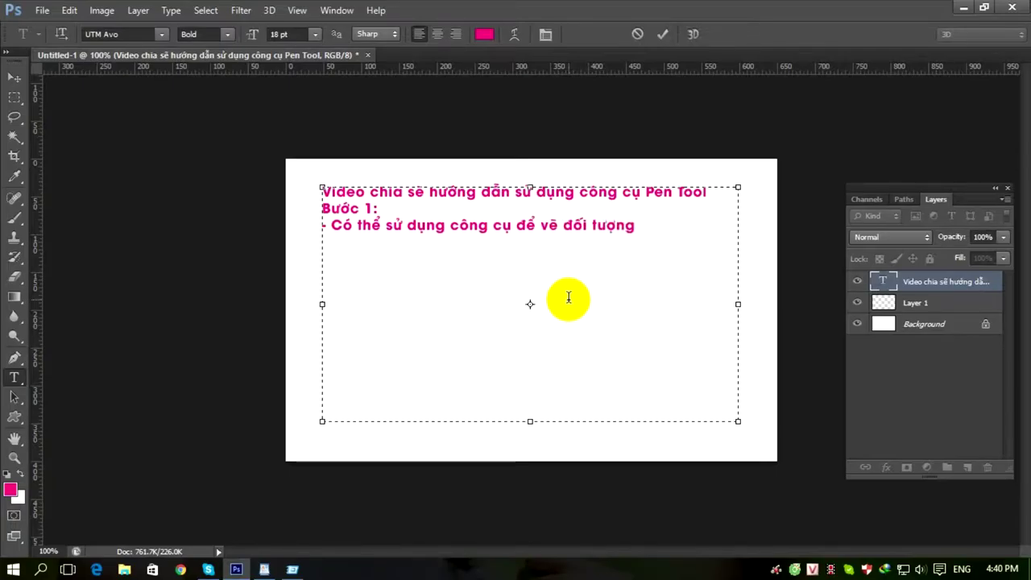
{"action": "left_click", "coordinate": [963, 287]}
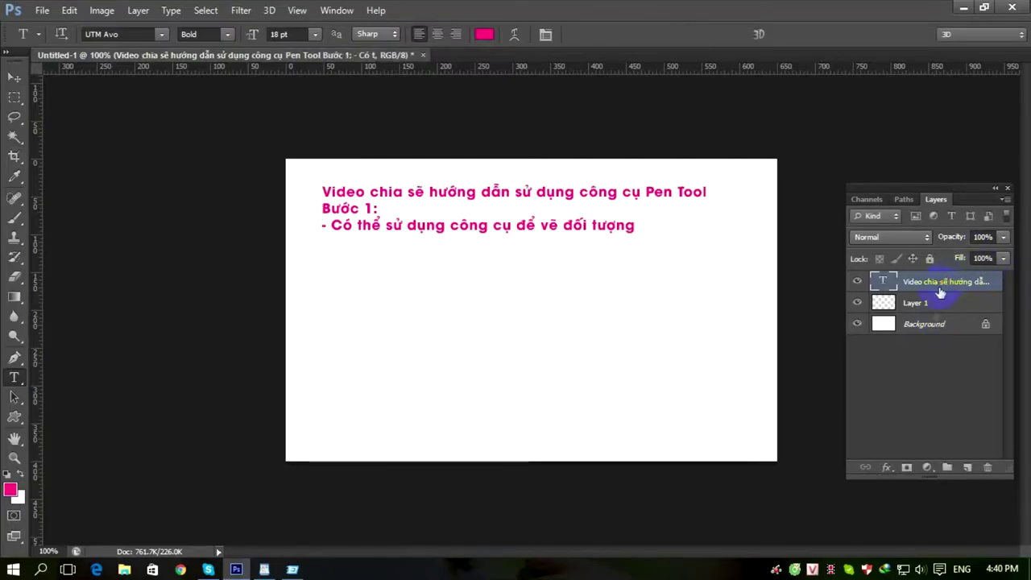
{"action": "left_click", "coordinate": [918, 324]}
{"action": "left_click", "coordinate": [886, 299]}
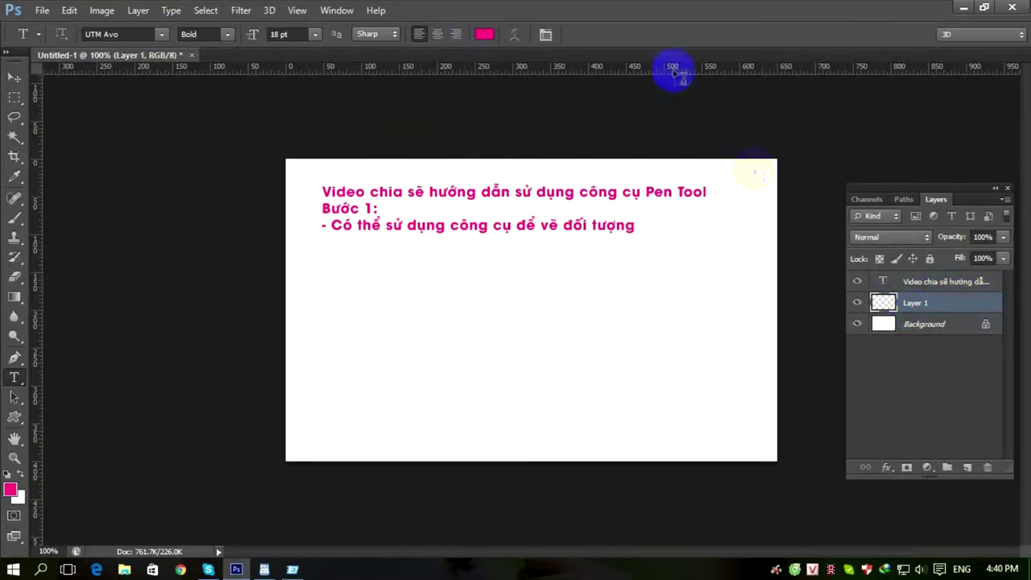
Move the caption text layer into a new Group 1, hide that group, and select Layer 1.
{"action": "left_click", "coordinate": [947, 467]}
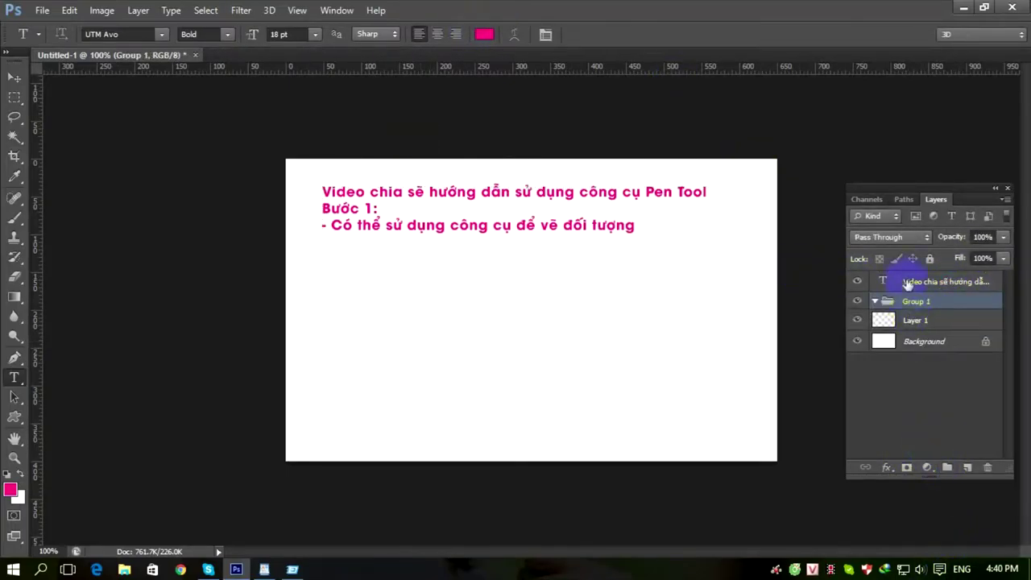
{"action": "left_click_drag", "start_coordinate": [885, 279], "coordinate": [906, 316]}
{"action": "left_click", "coordinate": [906, 317]}
{"action": "left_click", "coordinate": [886, 291]}
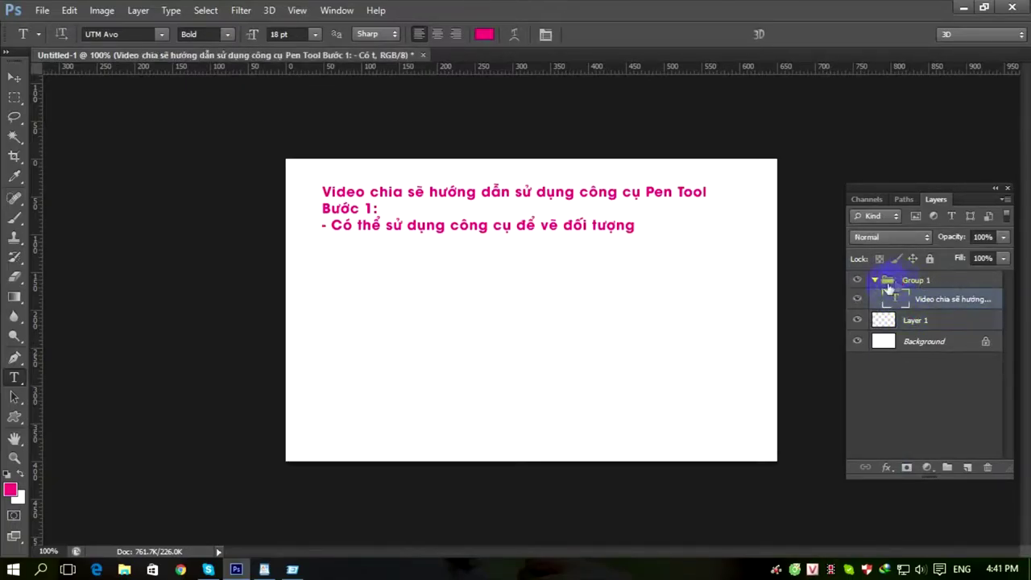
{"action": "left_click", "coordinate": [874, 281]}
{"action": "left_click", "coordinate": [857, 279]}
{"action": "left_click", "coordinate": [878, 299]}
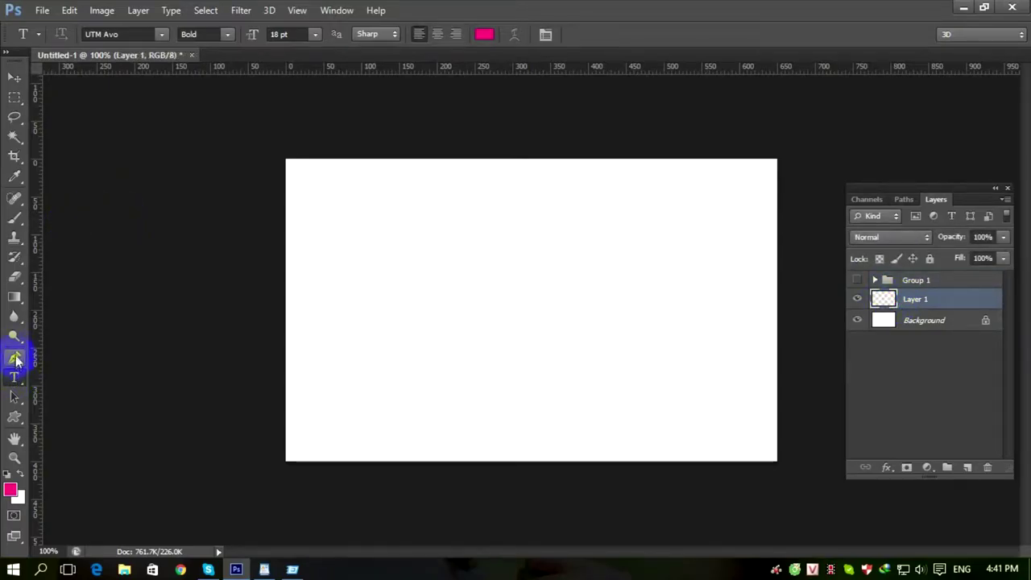
{"action": "left_click_drag", "start_coordinate": [16, 362], "coordinate": [63, 354]}
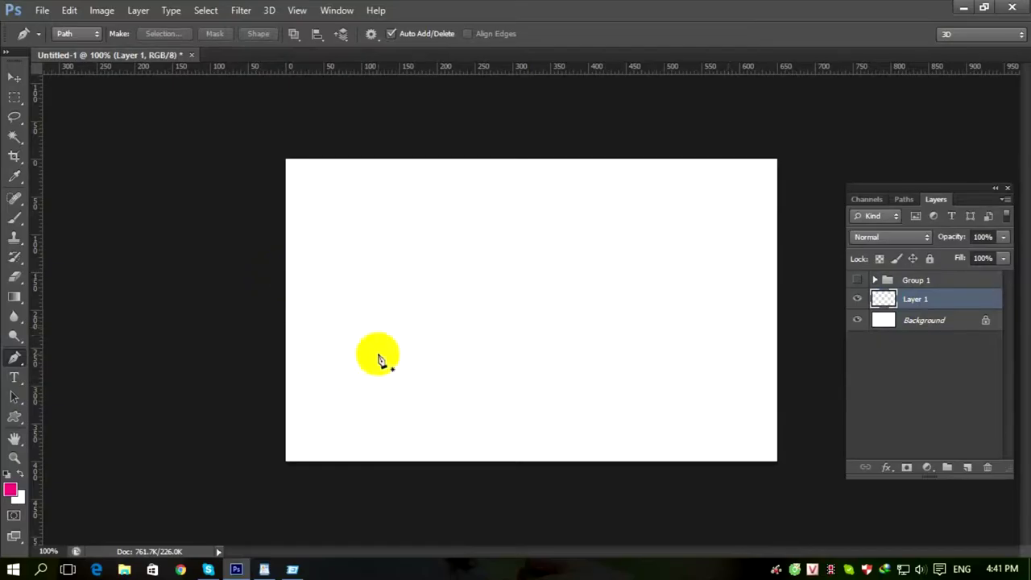
Draw a closed triangle path with the third corner level with the first, then load and clear its selection.
{"action": "key", "text": "ctrl+plus"}
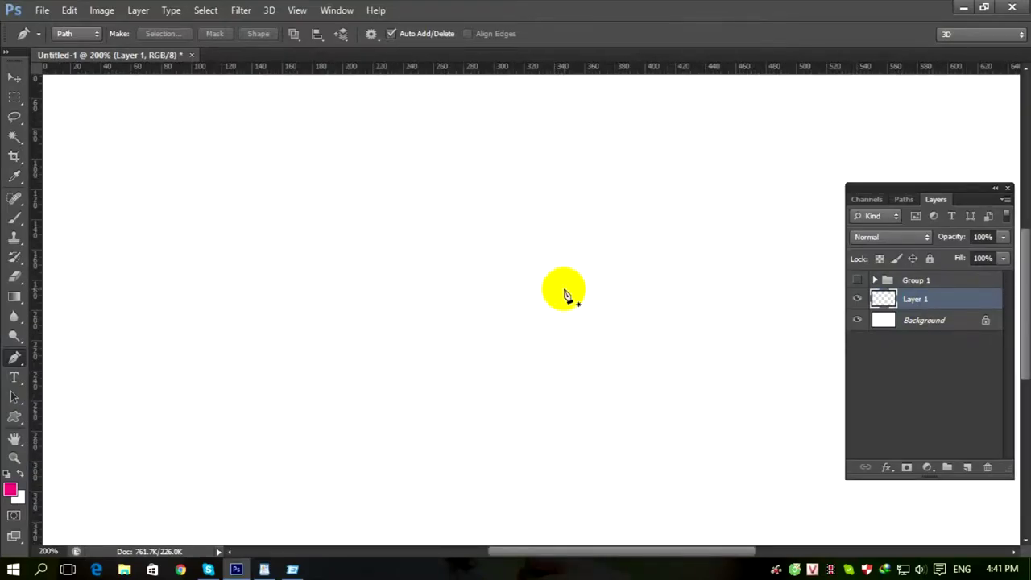
{"action": "key", "text": "ctrl+minus"}
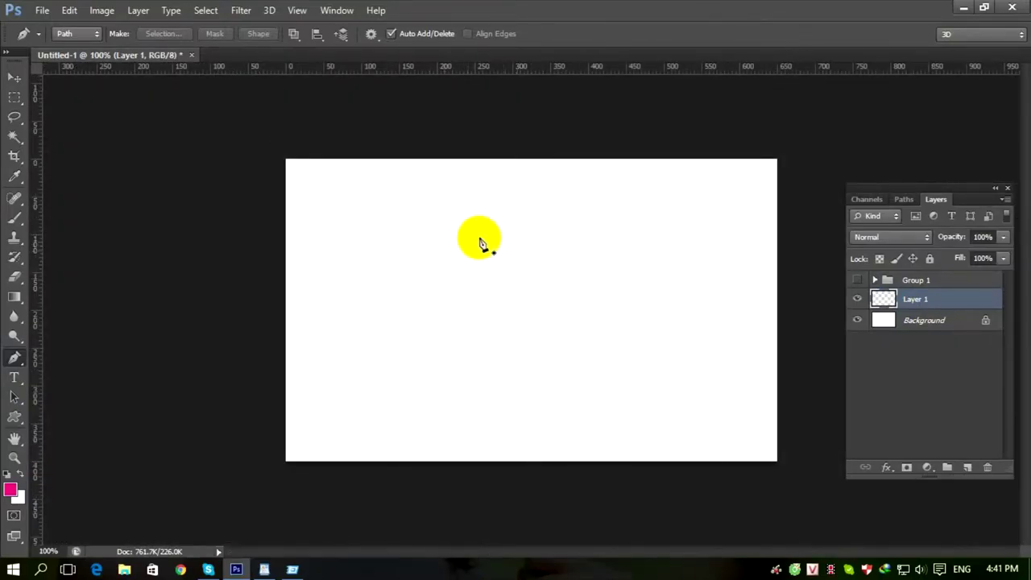
{"action": "left_click", "coordinate": [449, 353]}
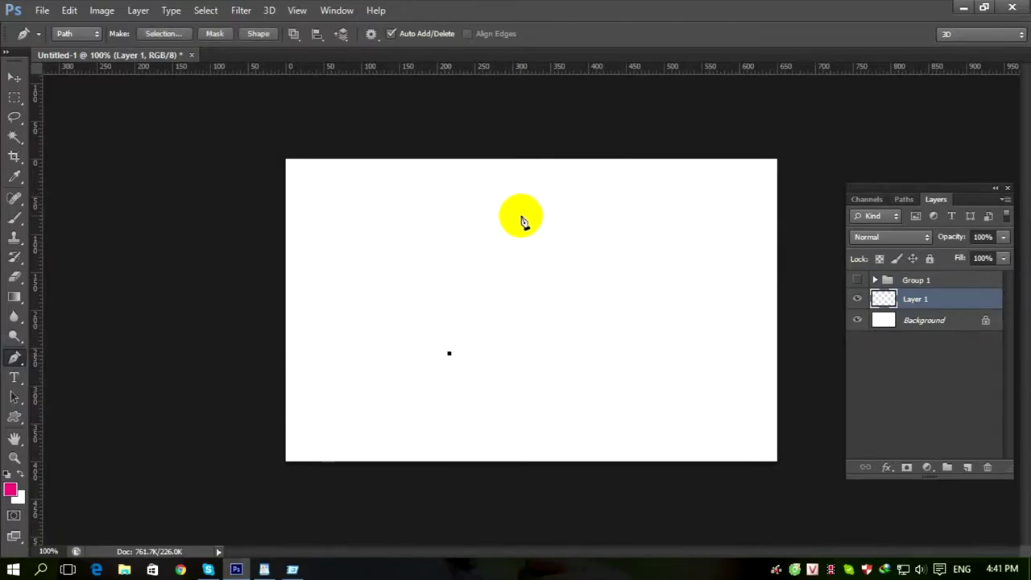
{"action": "left_click", "coordinate": [505, 235]}
{"action": "left_click", "coordinate": [598, 328]}
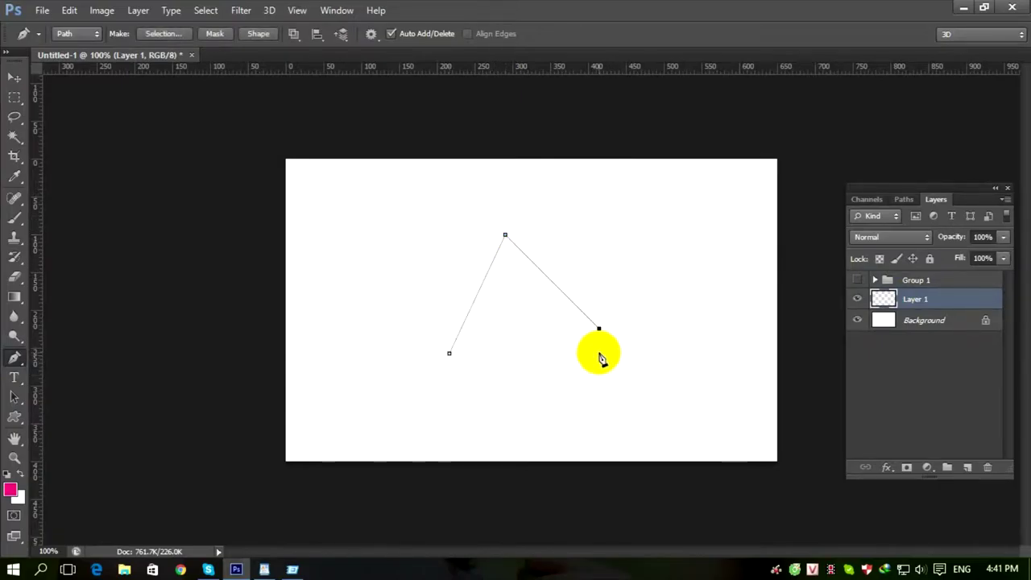
{"action": "key", "text": "ctrl+z"}
{"action": "left_click", "coordinate": [596, 354]}
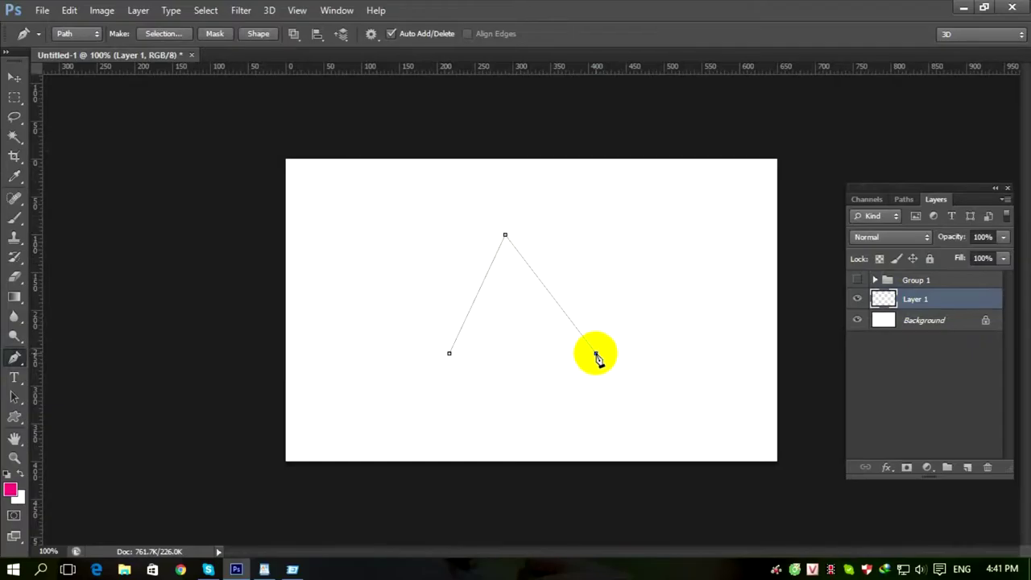
{"action": "left_click", "coordinate": [448, 353]}
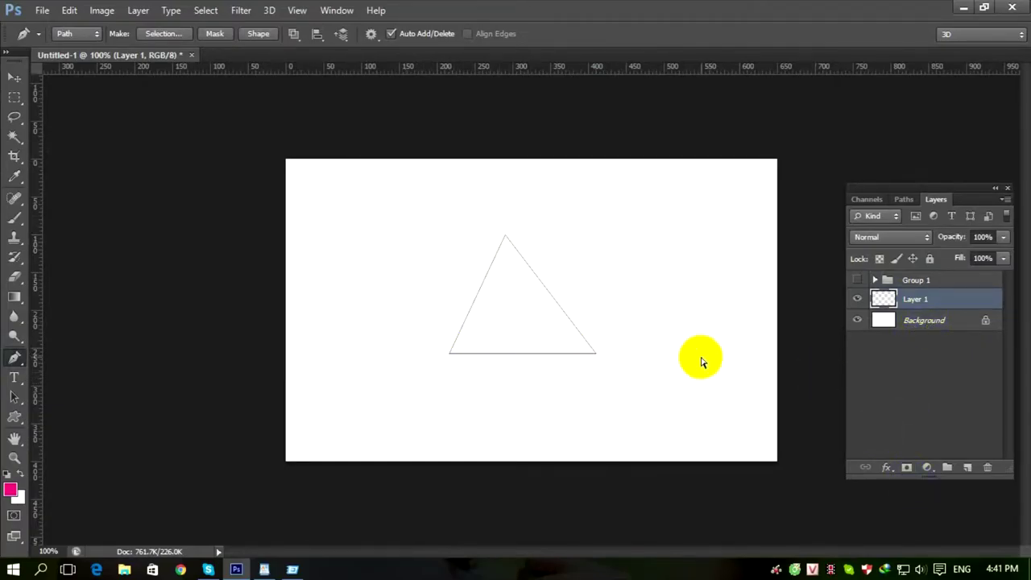
{"action": "key", "text": "ctrl+Return"}
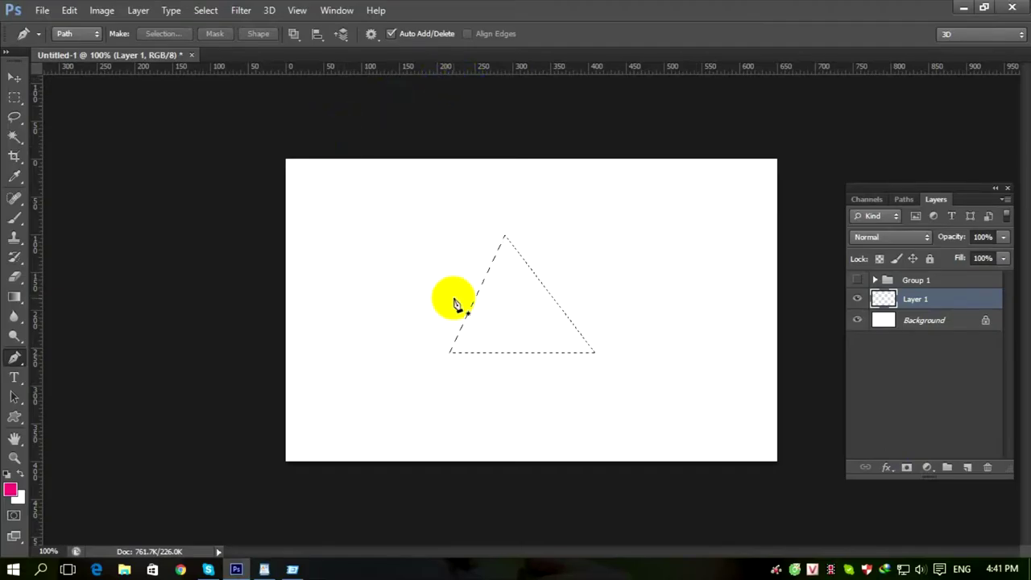
{"action": "key", "text": "ctrl+d"}
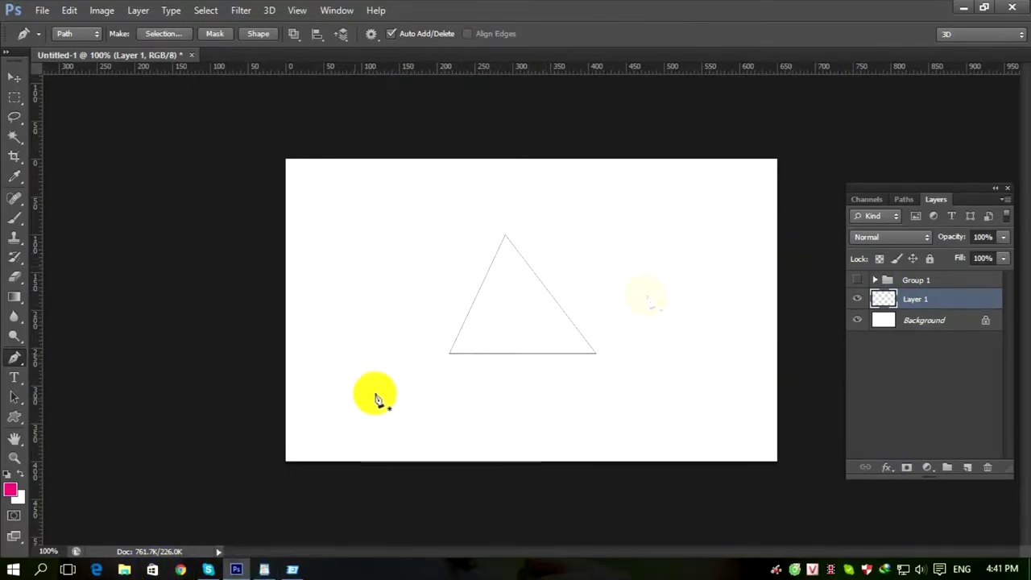
Resize and move the WordPad window so the triangle canvas stays visible.
{"action": "left_click", "coordinate": [264, 567]}
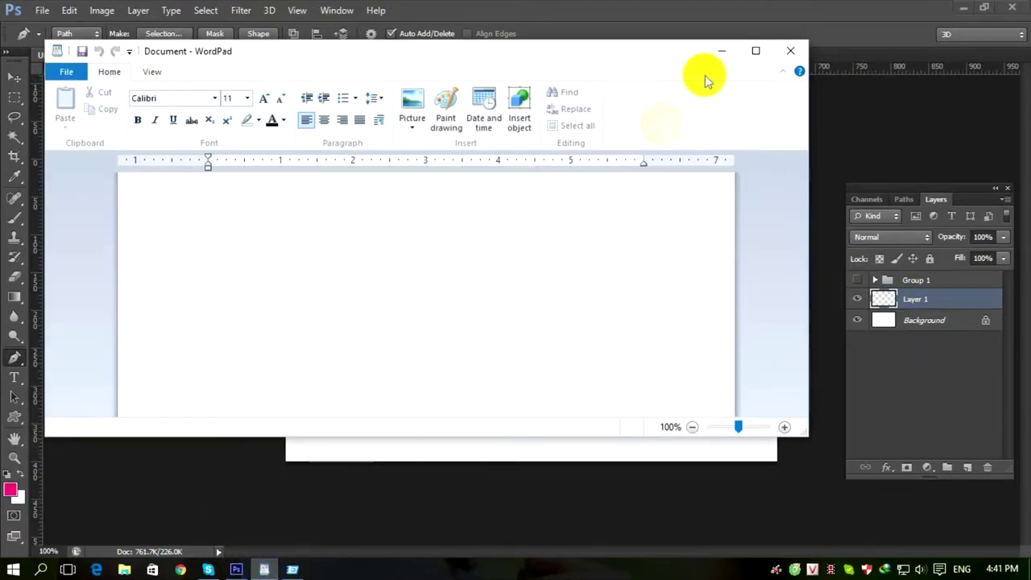
{"action": "left_click", "coordinate": [756, 51]}
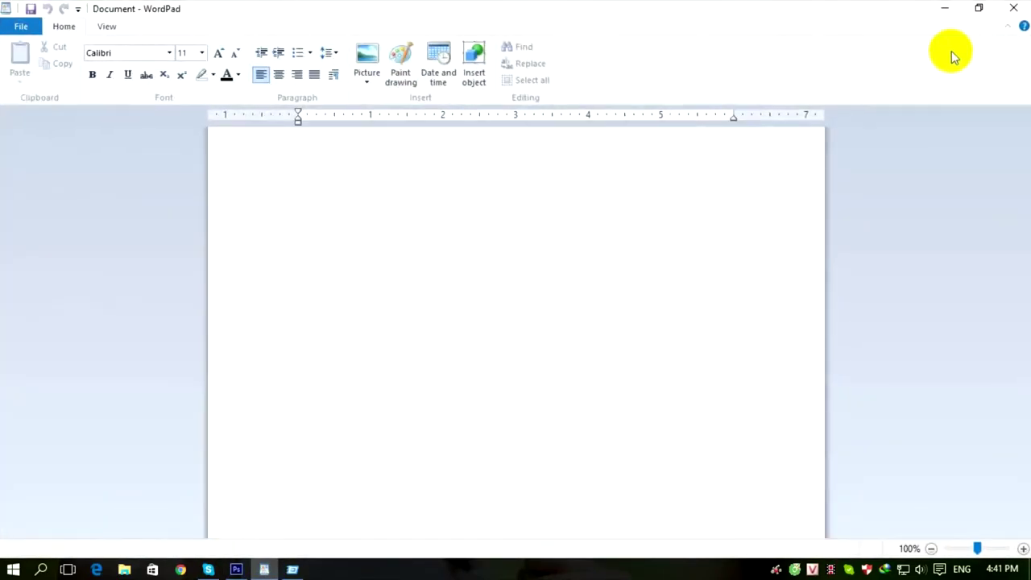
{"action": "left_click", "coordinate": [979, 7]}
{"action": "left_click_drag", "start_coordinate": [518, 57], "coordinate": [688, 98]}
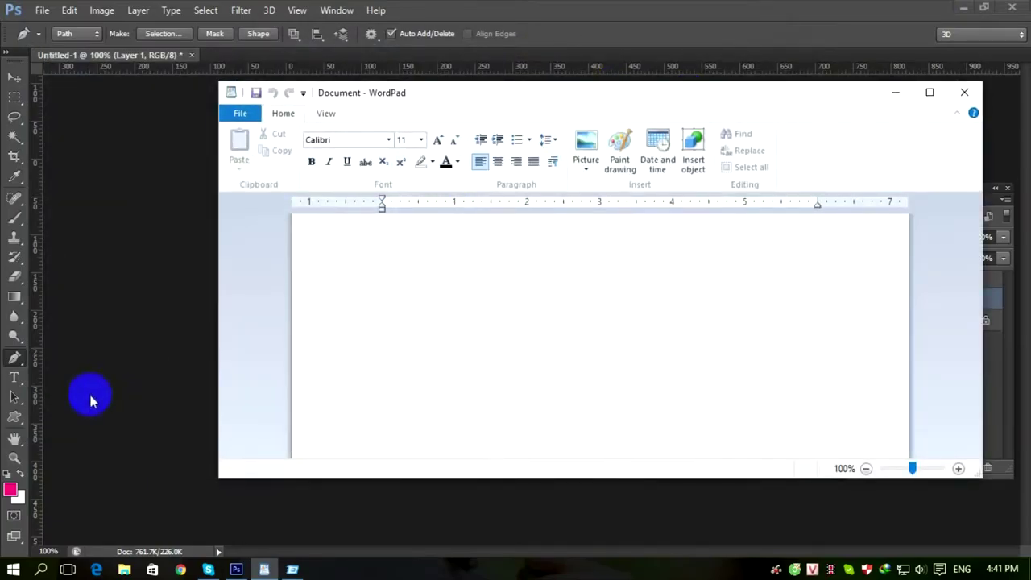
{"action": "left_click_drag", "start_coordinate": [218, 349], "coordinate": [679, 347]}
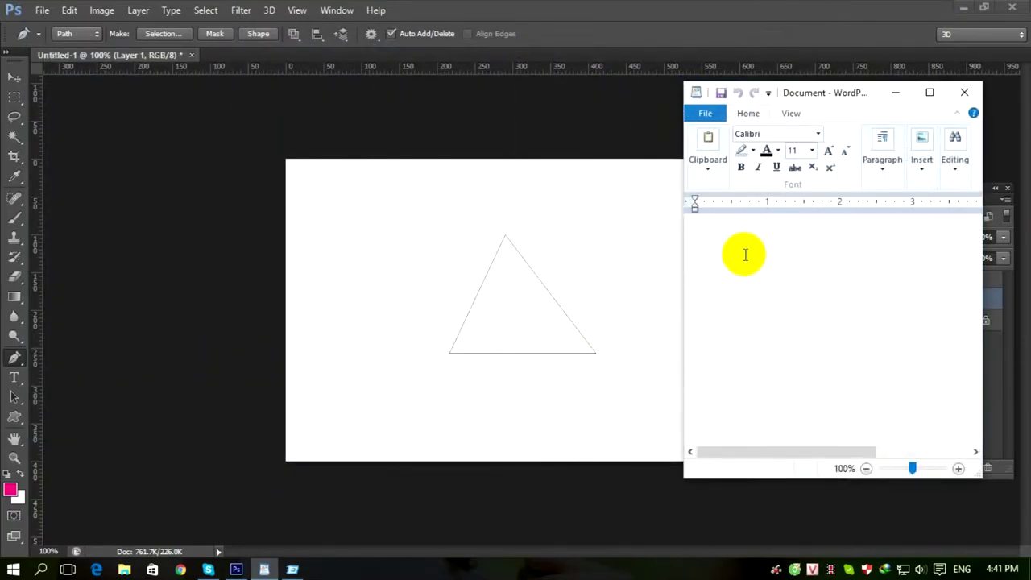
Type notes 'Vẽ xong đối tượng hình tam giác' and 'Nhấn phím Ctrl + Enter', set to 13 pt.
{"action": "type", "text": "Vẽ xong đối tuo"}
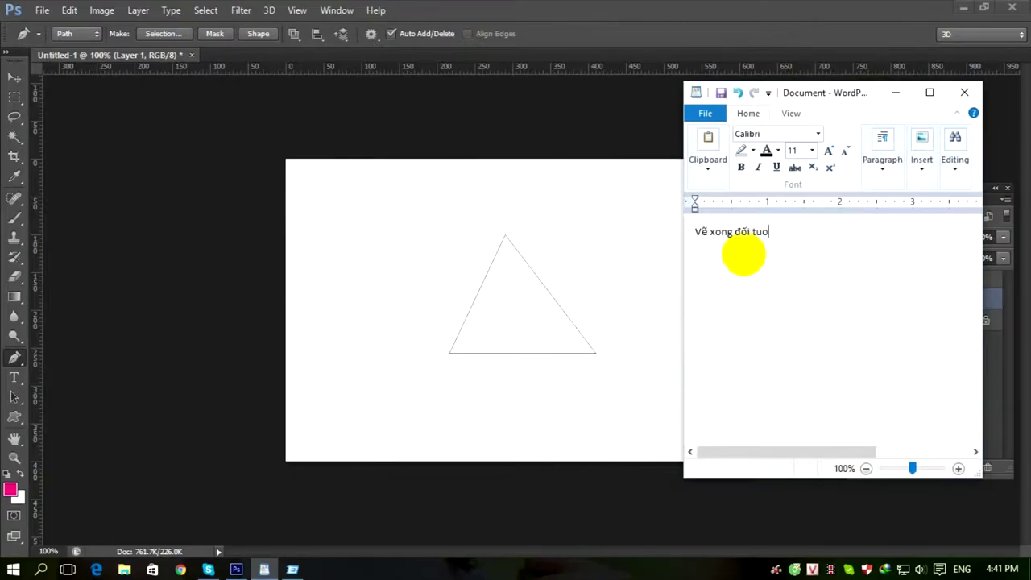
{"action": "type", "text": "am giác"}
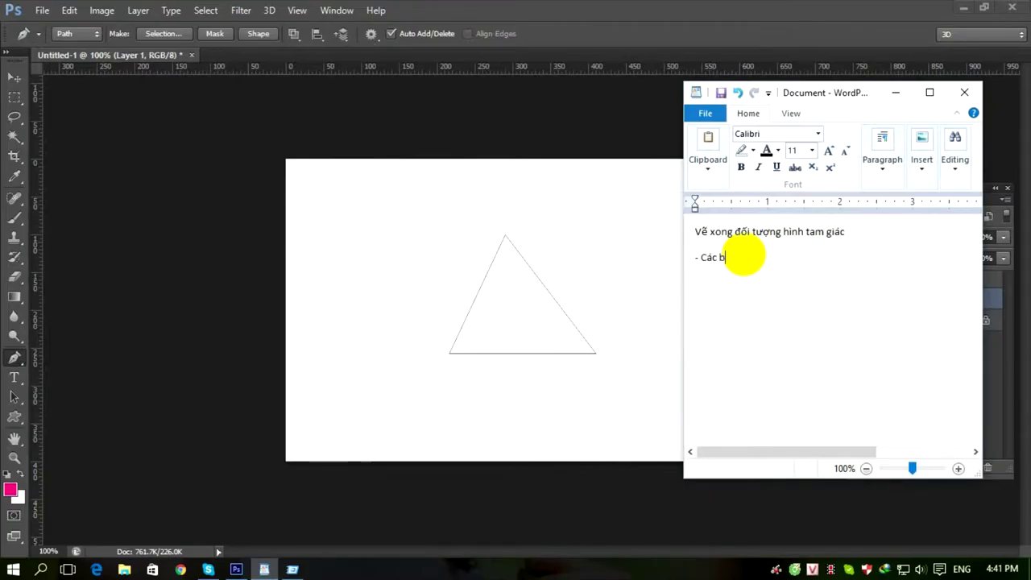
{"action": "type", "text": "N"}
{"action": "type", "text": "hấn phims "}
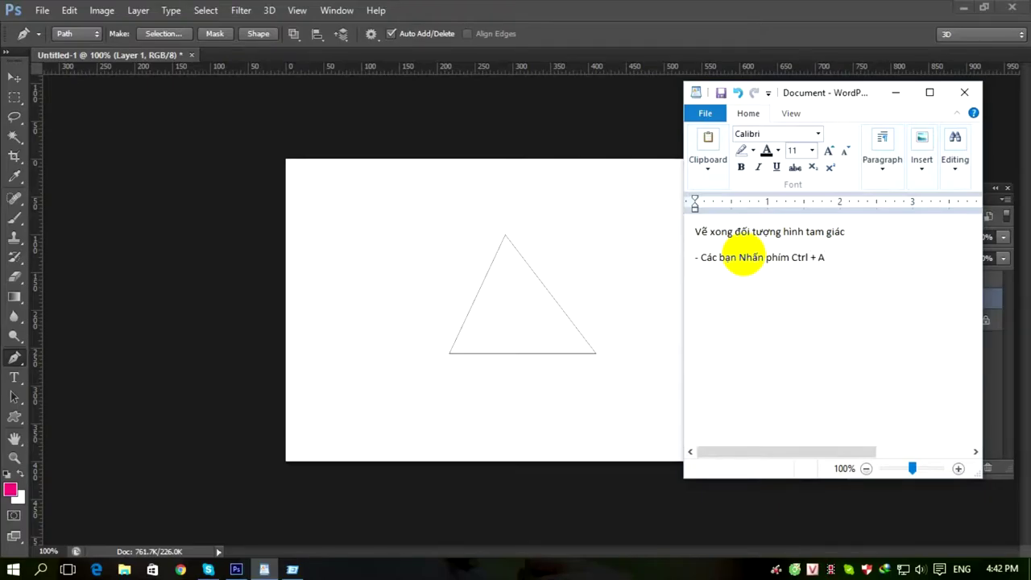
{"action": "type", "text": "Ctrl + Enter để hiển thị vùng chọn"}
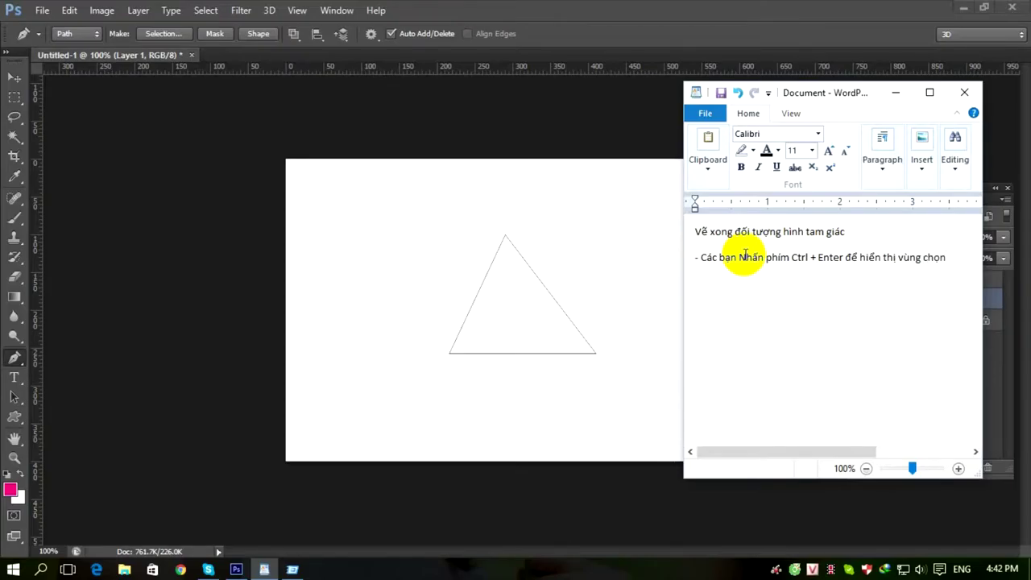
{"action": "key", "text": "ctrl+a"}
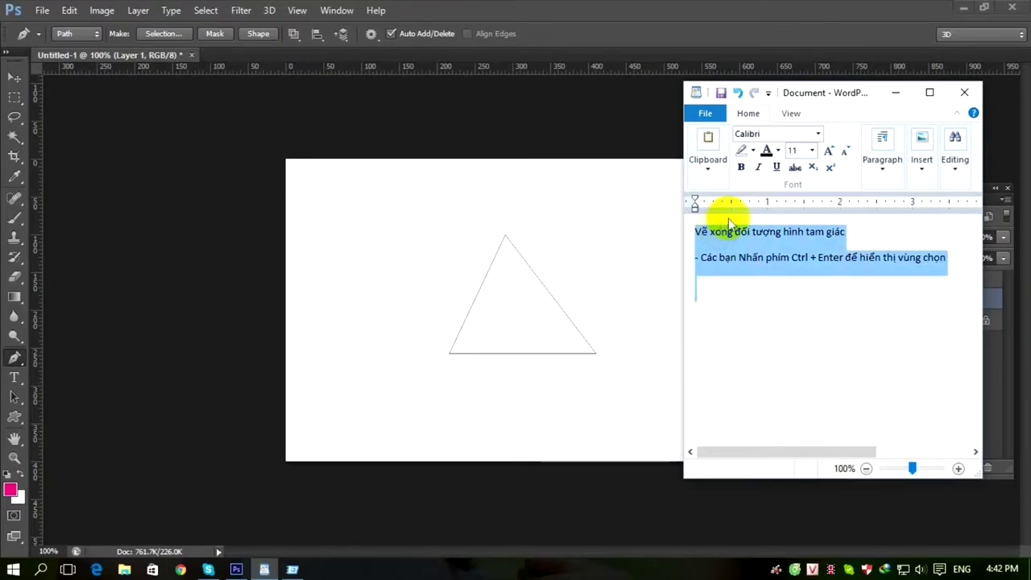
{"action": "left_click", "coordinate": [796, 150]}
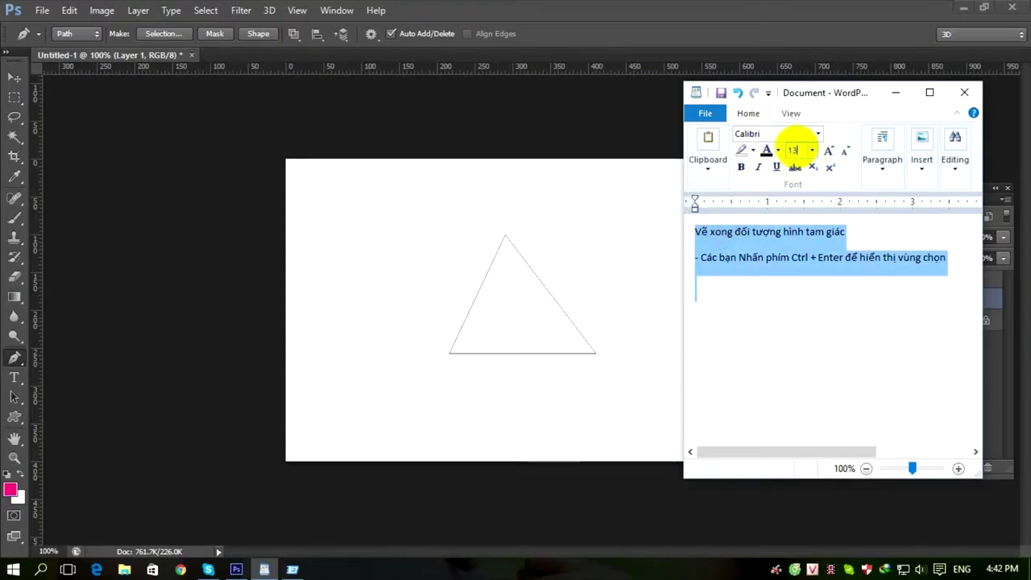
{"action": "type", "text": "13"}
{"action": "key", "text": "Return"}
{"action": "left_click", "coordinate": [750, 308]}
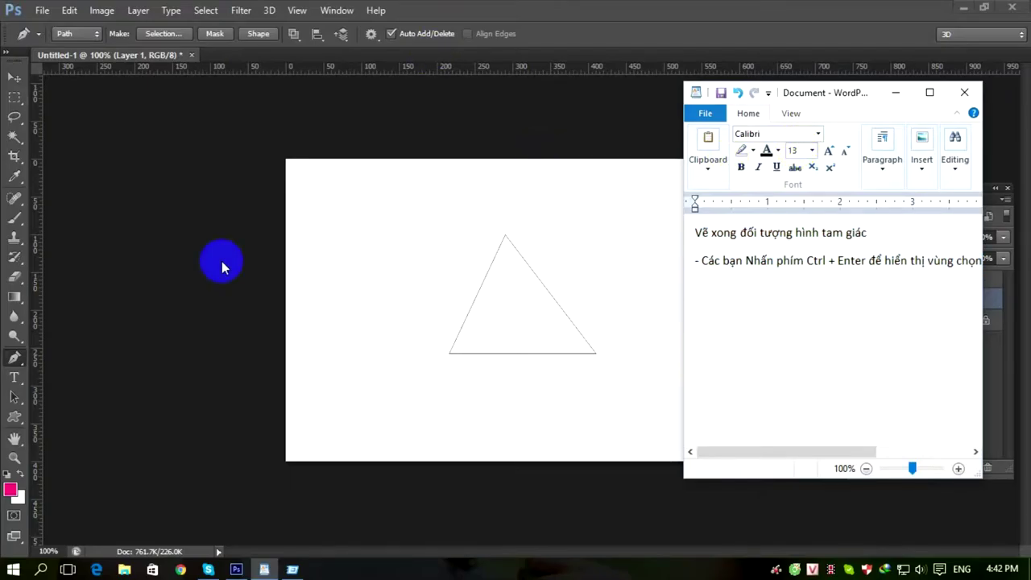
Check WordPad's word wrap options, then place the cursor on the empty line below the notes.
{"action": "left_click", "coordinate": [790, 112]}
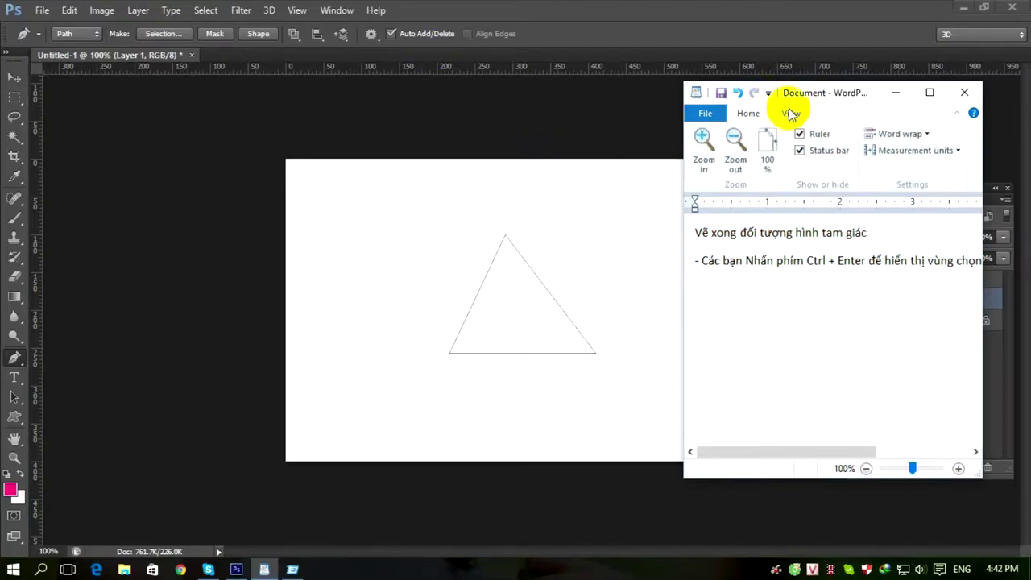
{"action": "left_click", "coordinate": [898, 133]}
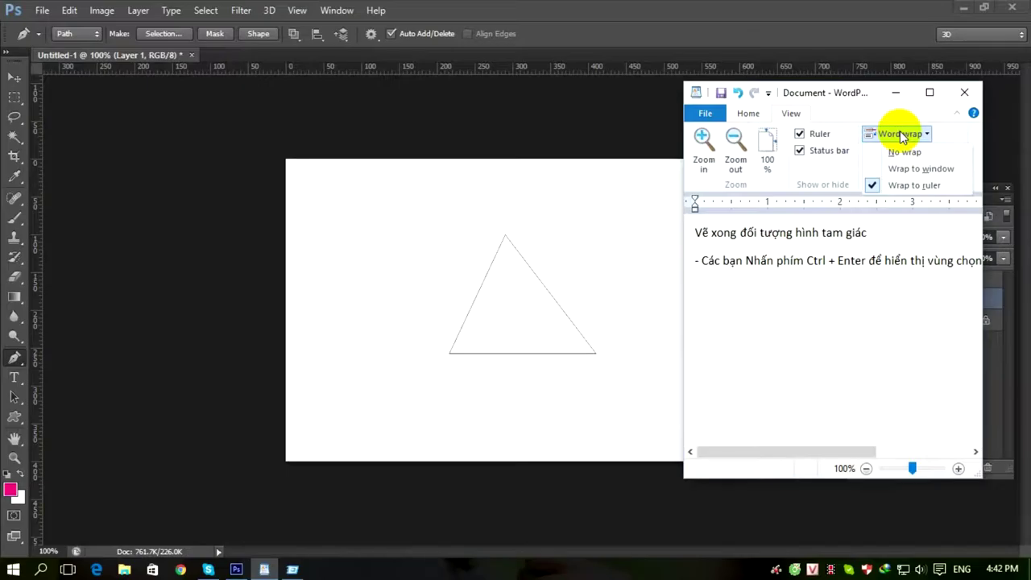
{"action": "left_click", "coordinate": [809, 296]}
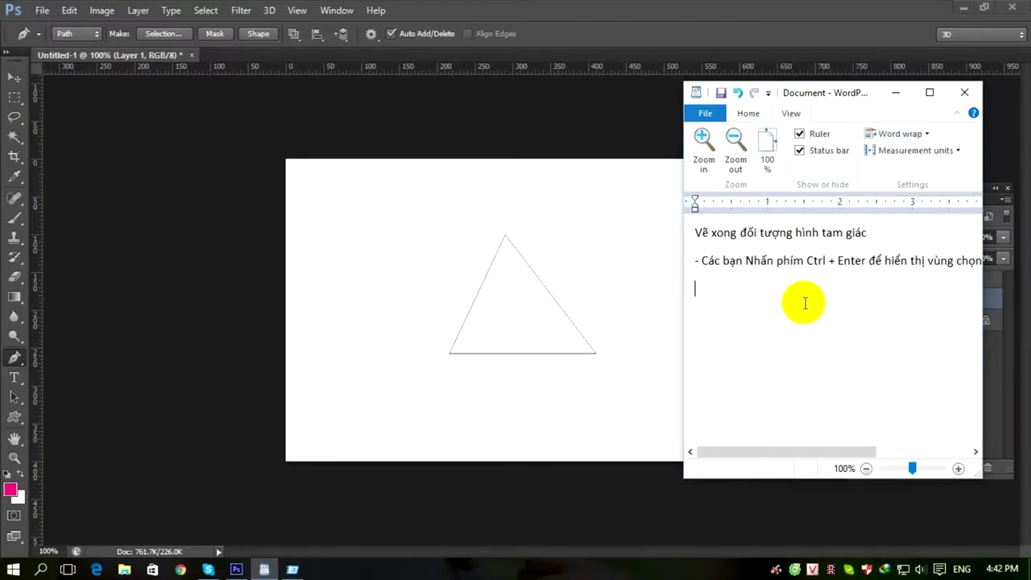
{"action": "left_click", "coordinate": [547, 352]}
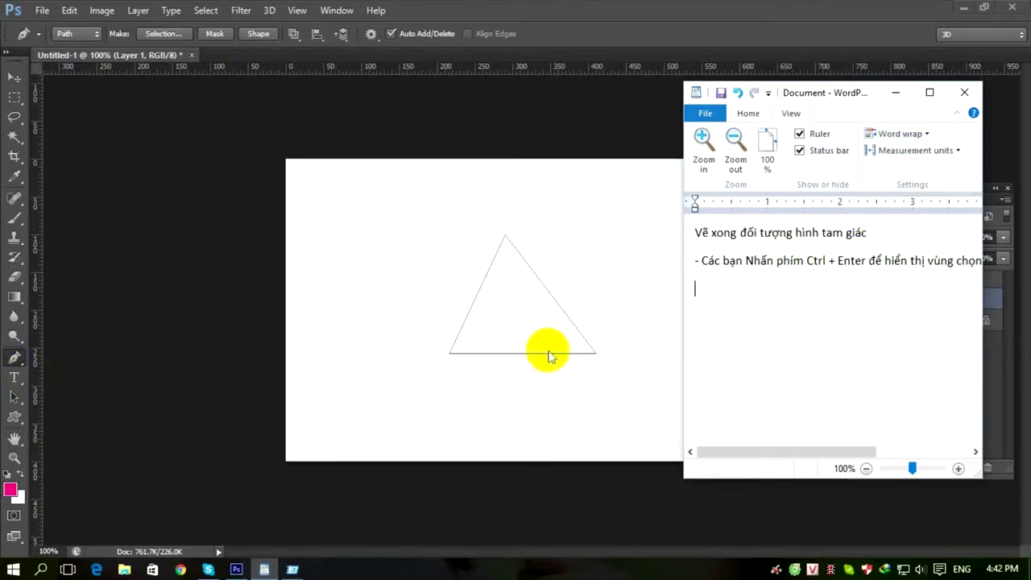
Fill the triangle with pink, then start the WordPad note '- Tô màu cho hình tam giác'.
{"action": "key", "text": "ctrl+Return"}
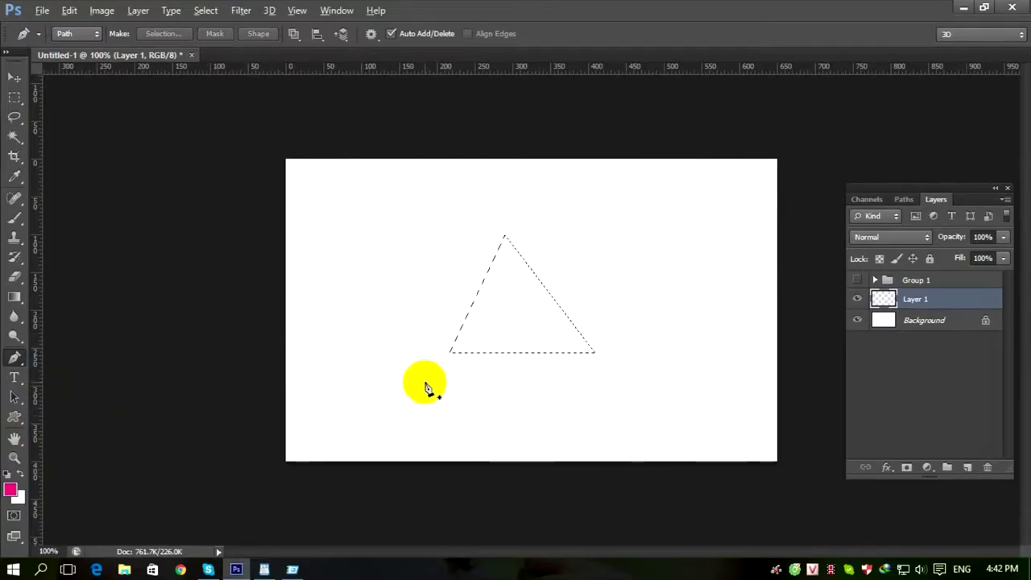
{"action": "key", "text": "alt+BackSpace"}
{"action": "key", "text": "ctrl+d"}
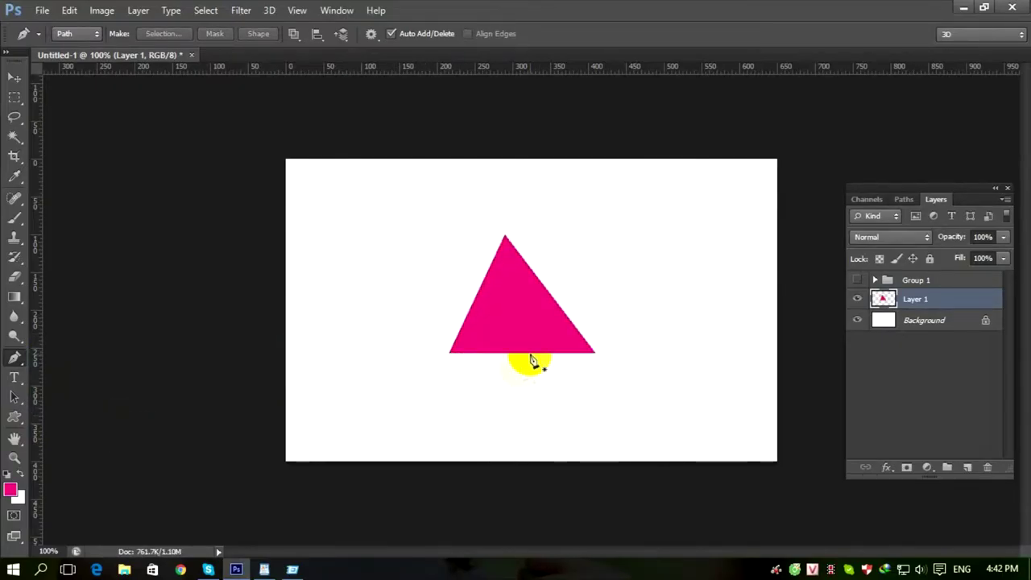
{"action": "left_click", "coordinate": [264, 570]}
{"action": "type", "text": "- Tô ma"}
{"action": "type", "text": "u cho hình"}
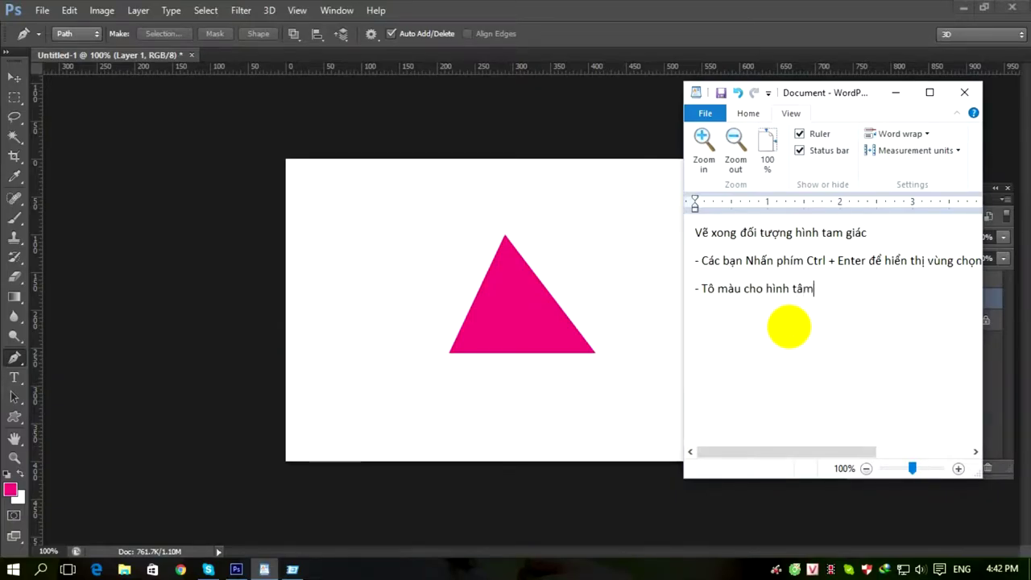
{"action": "type", "text": " tam giác >."}
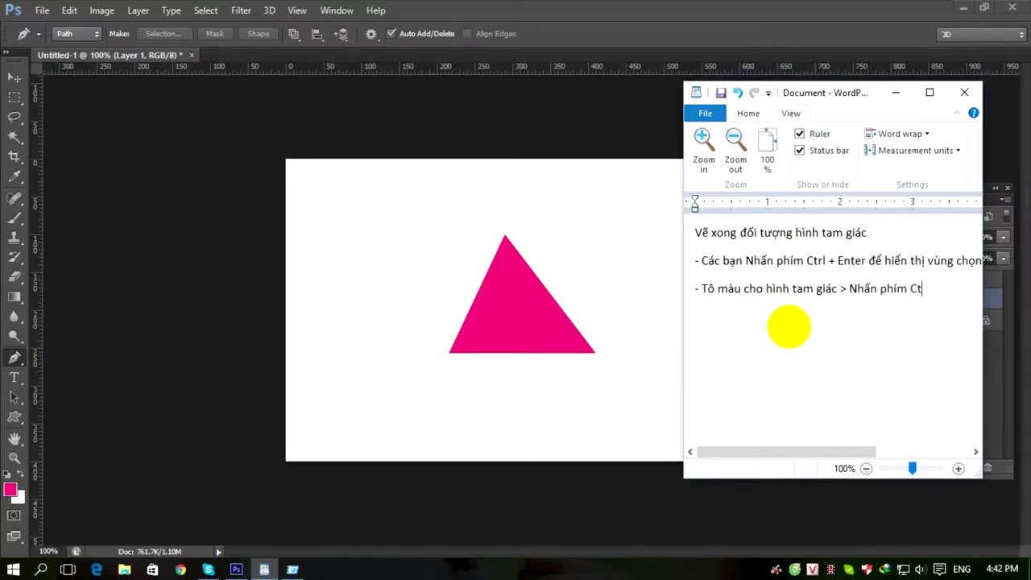
Finish the fill note with 'Atl + Delete để tô màu cho đối tượng'.
{"action": "key", "text": "BackSpace"}
{"action": "type", "text": "Atl + Delete"}
{"action": "type", "text": "để to"}
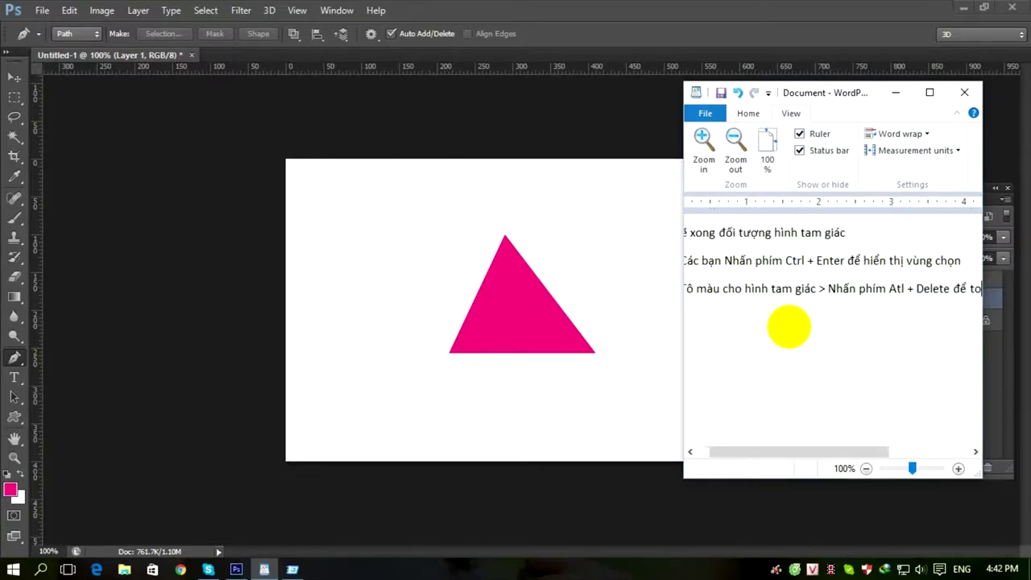
{"action": "type", "text": "o ma"}
{"action": "type", "text": "u cho đối tuo"}
{"action": "type", "text": "wngj"}
Wrap the notes to the window width and add a new empty line.
{"action": "key", "text": "ctrl+a"}
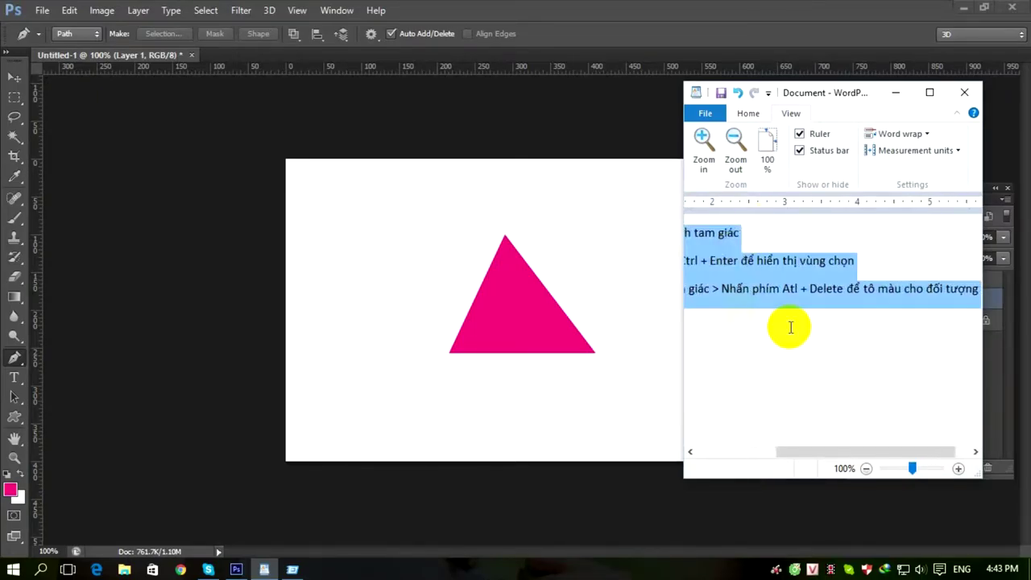
{"action": "left_click", "coordinate": [882, 132]}
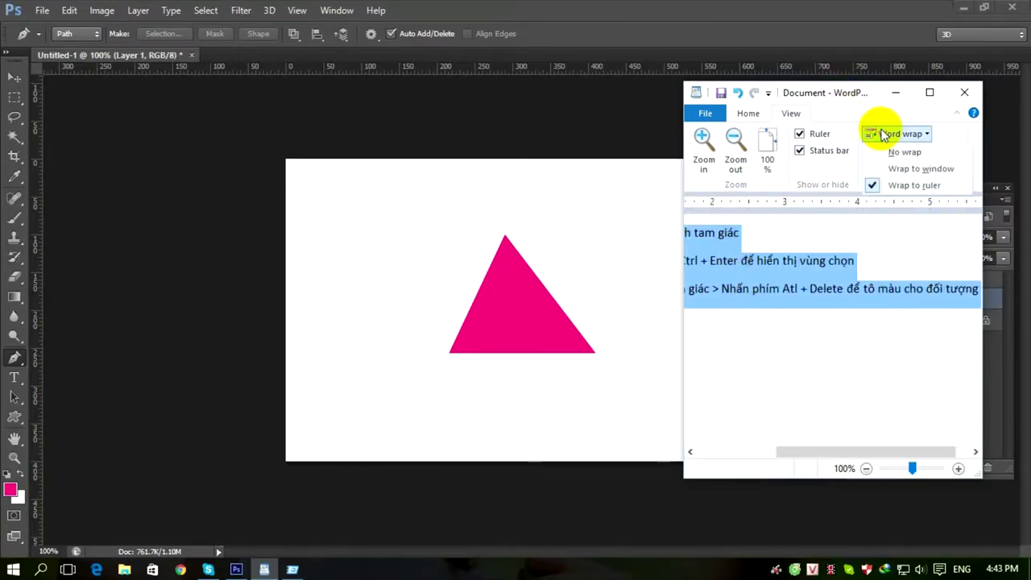
{"action": "left_click", "coordinate": [891, 169]}
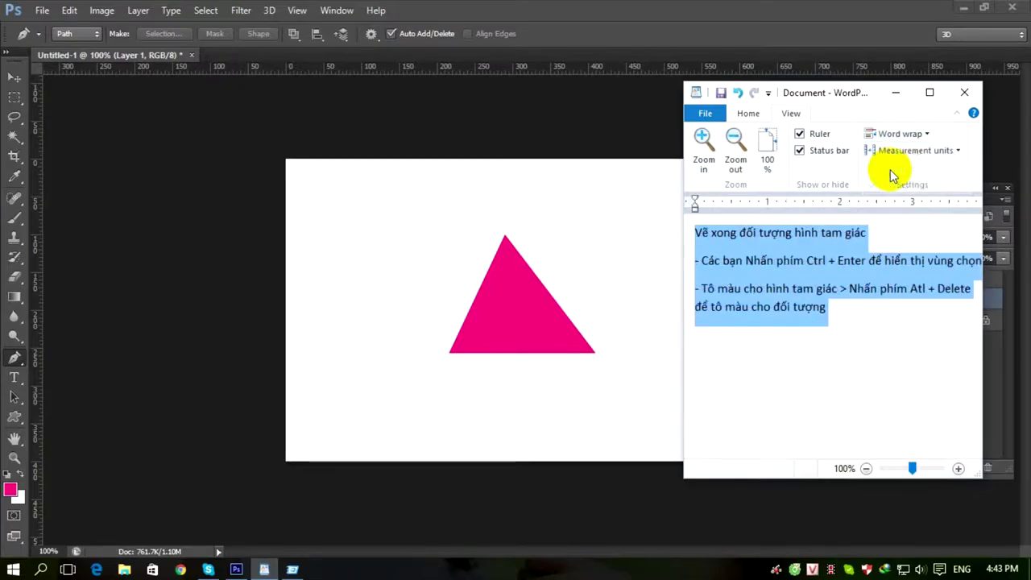
{"action": "left_click", "coordinate": [820, 347]}
{"action": "key", "text": "Return"}
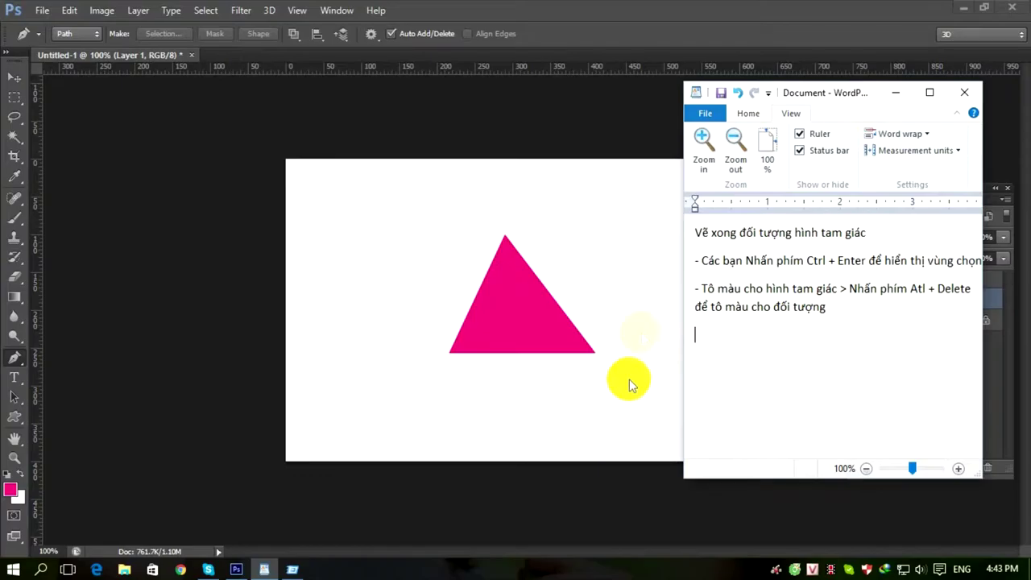
{"action": "left_click", "coordinate": [546, 352]}
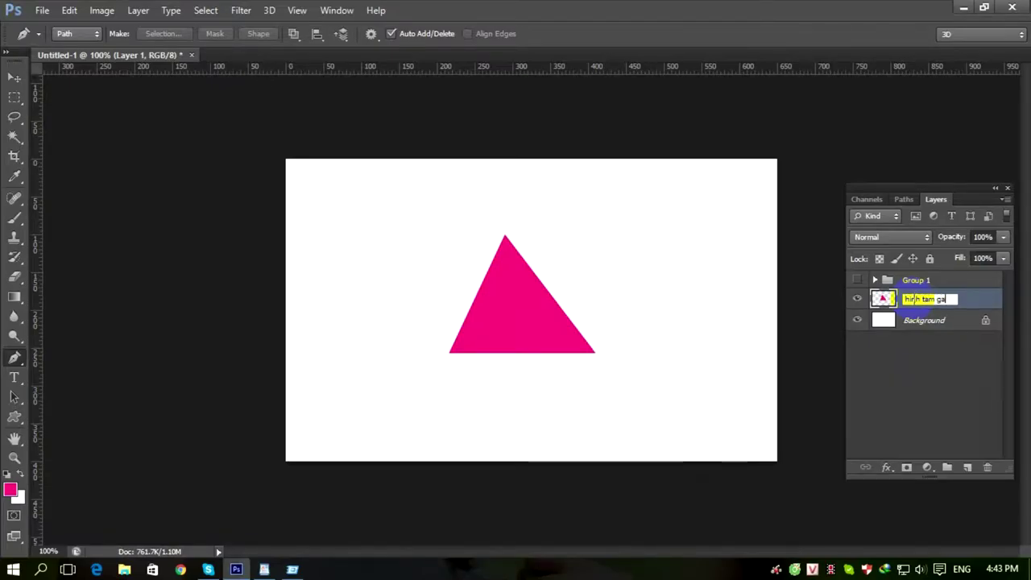
Name the triangle layer 'hinh tam gac' and add a new layer named 'hình chủ nhật'.
{"action": "type", "text": "c"}
{"action": "key", "text": "Return"}
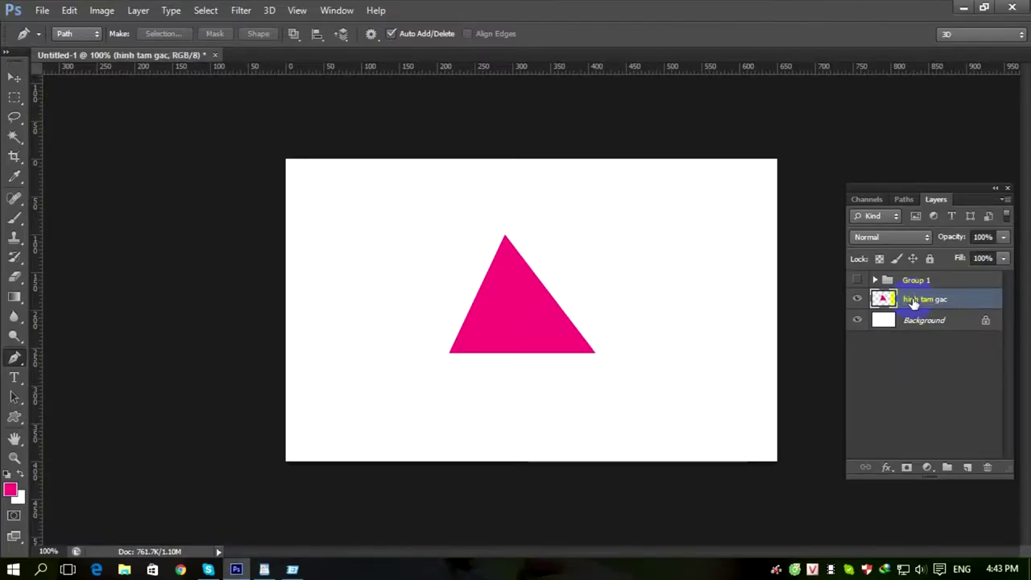
{"action": "left_click", "coordinate": [968, 467]}
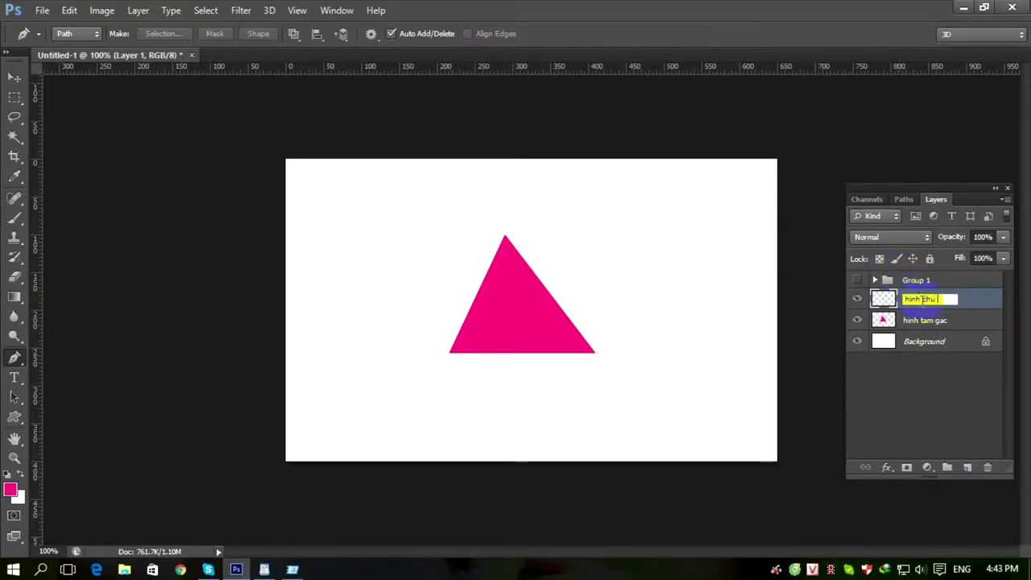
{"action": "key", "text": "Return"}
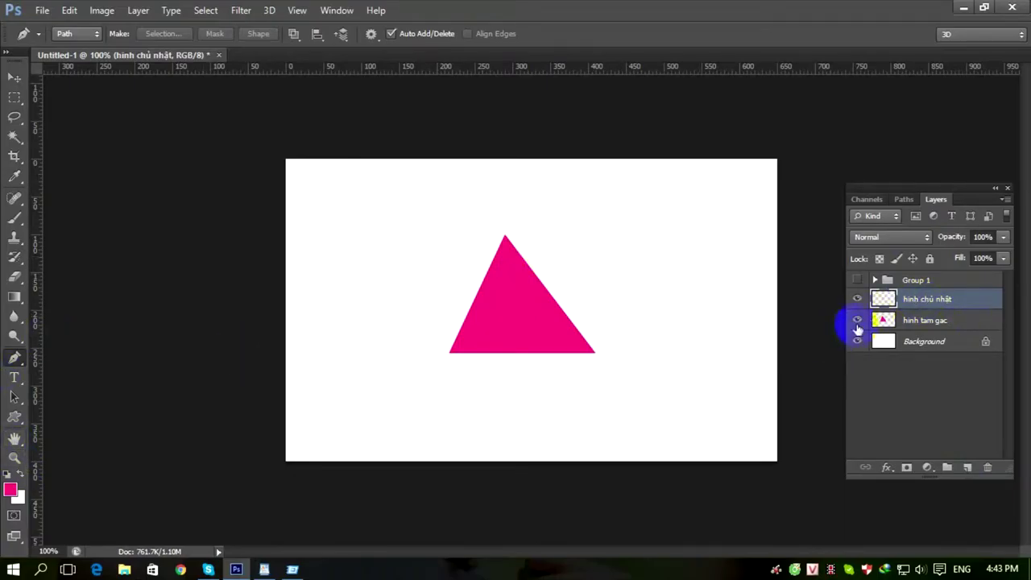
Move the pink triangle to the right side of the canvas.
{"action": "left_click", "coordinate": [926, 320]}
{"action": "key", "text": "v"}
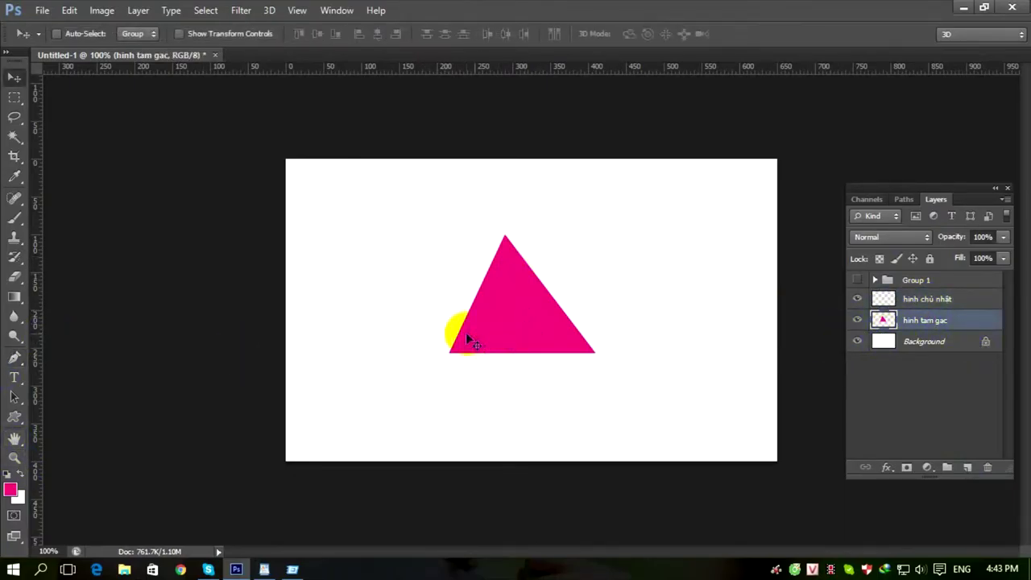
{"action": "left_click_drag", "start_coordinate": [523, 344], "coordinate": [679, 331]}
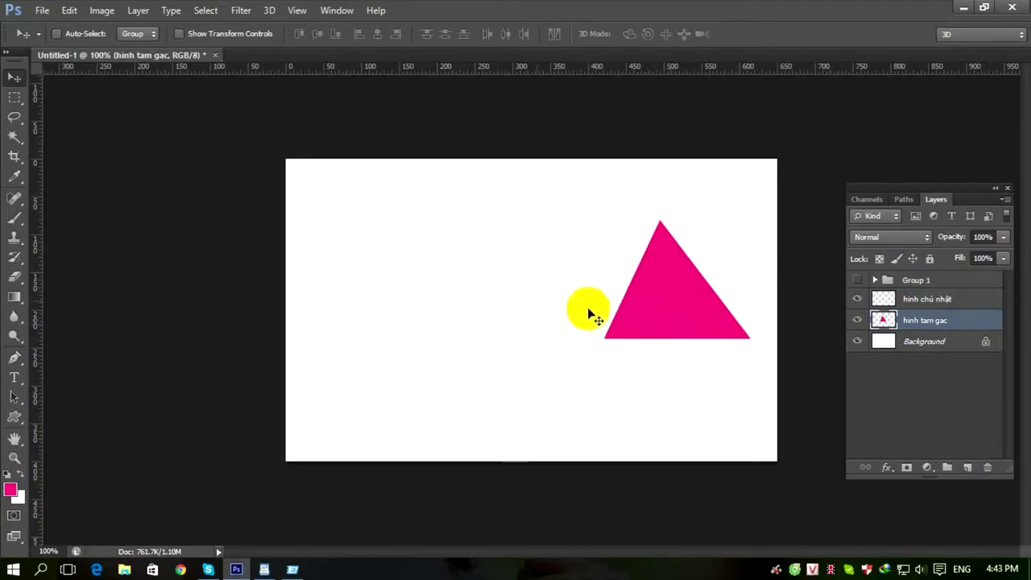
{"action": "left_click", "coordinate": [14, 357]}
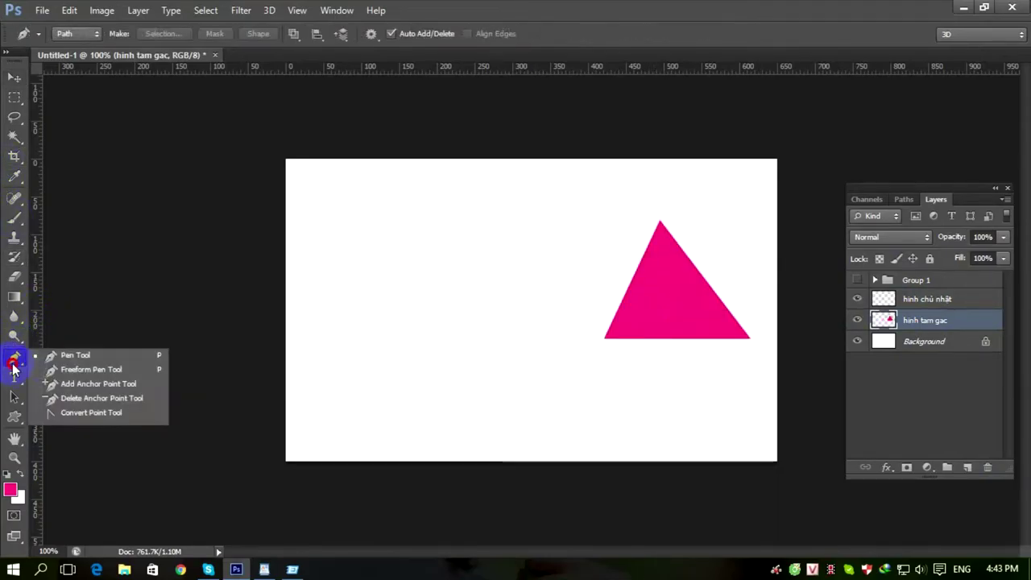
Draw a closed rectangular path left of the triangle and target the 'hinh chu nhat' layer.
{"action": "left_click", "coordinate": [65, 356]}
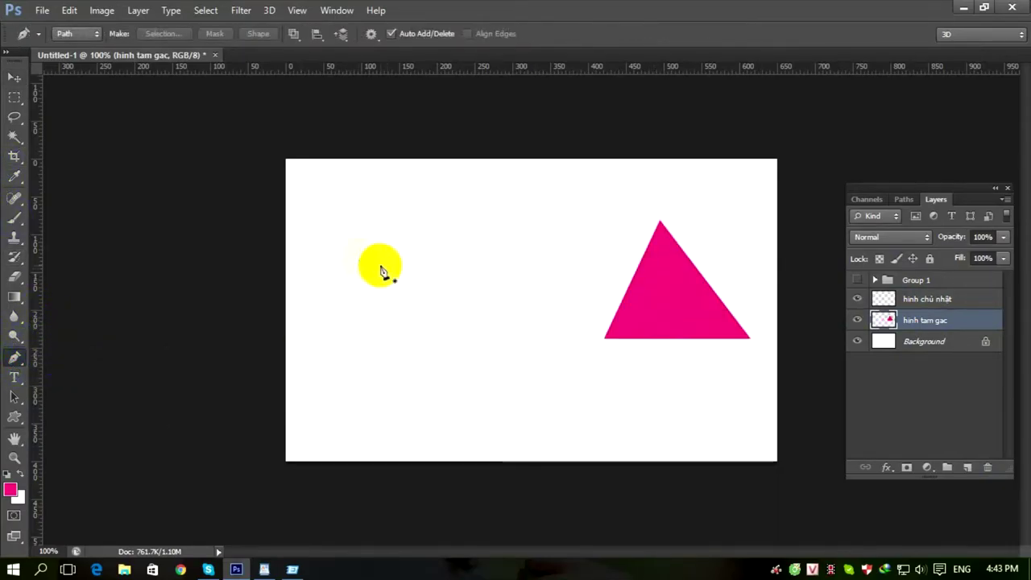
{"action": "left_click", "coordinate": [348, 249]}
{"action": "left_click", "coordinate": [514, 249]}
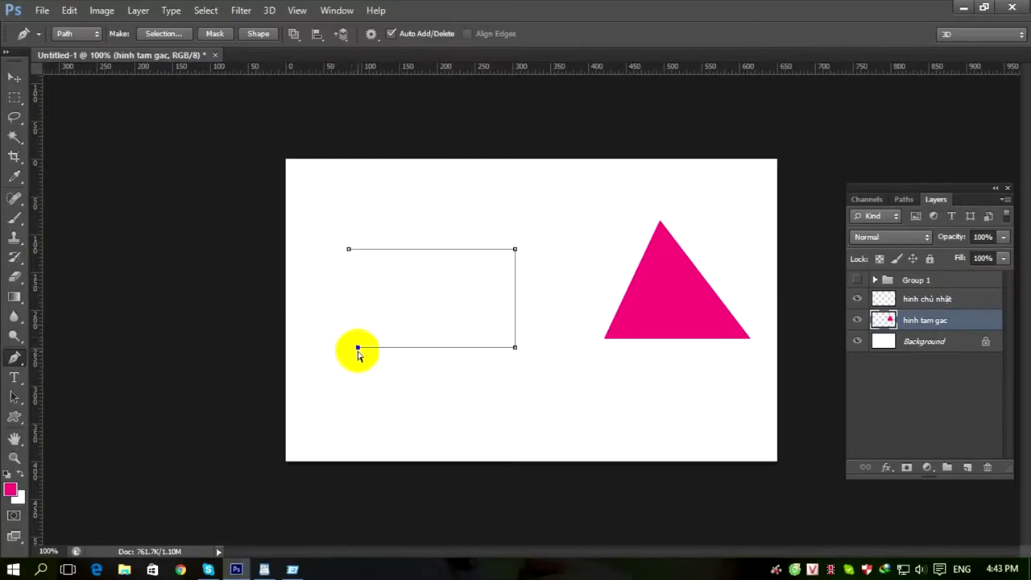
{"action": "key", "text": "ctrl+z"}
{"action": "left_click", "coordinate": [349, 347]}
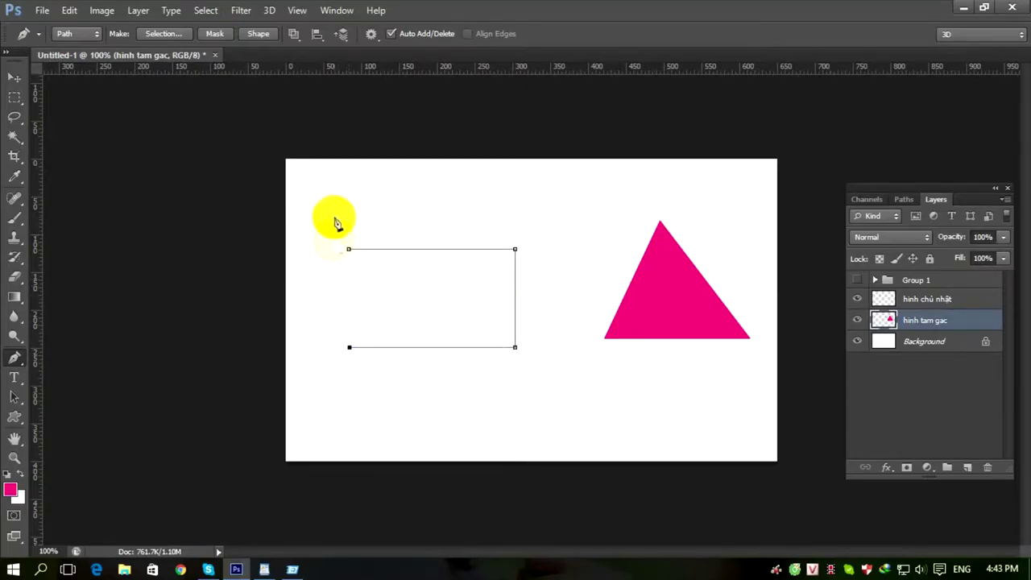
{"action": "left_click", "coordinate": [348, 251]}
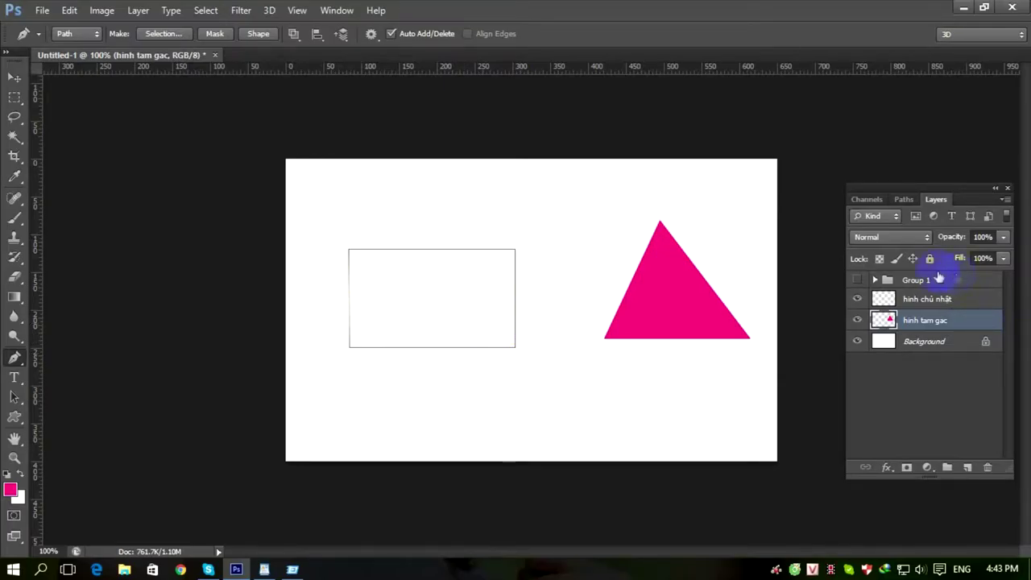
{"action": "left_click", "coordinate": [926, 300]}
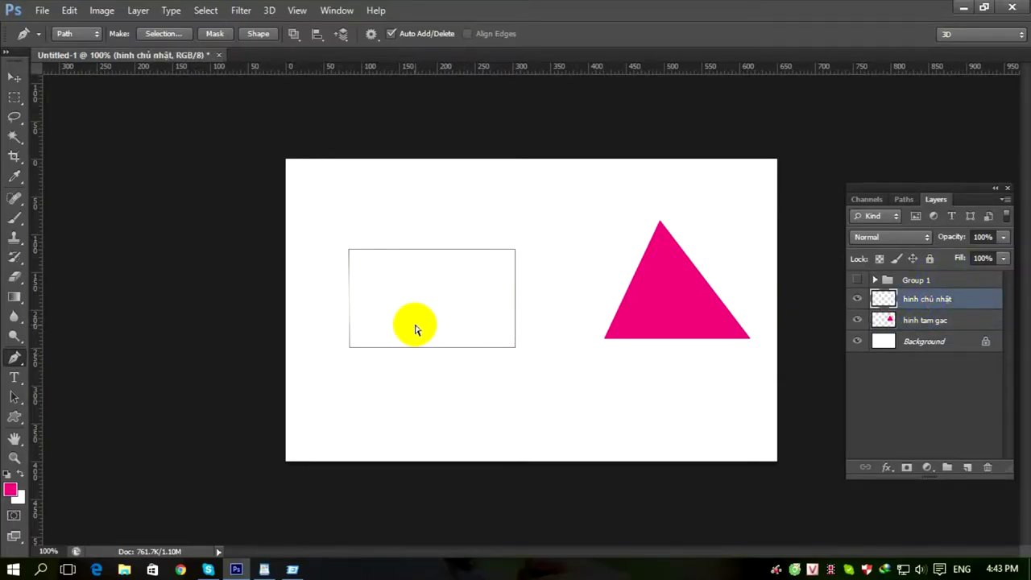
Fill the rectangle path with a light blue foreground colour.
{"action": "key", "text": "ctrl+Return"}
{"action": "left_click", "coordinate": [11, 490]}
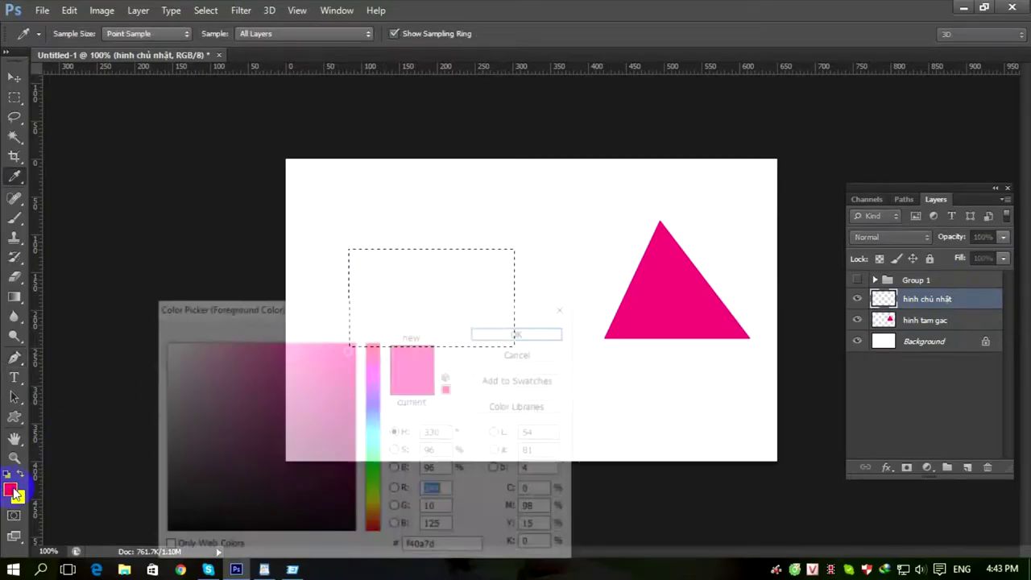
{"action": "left_click_drag", "start_coordinate": [370, 419], "coordinate": [372, 430]}
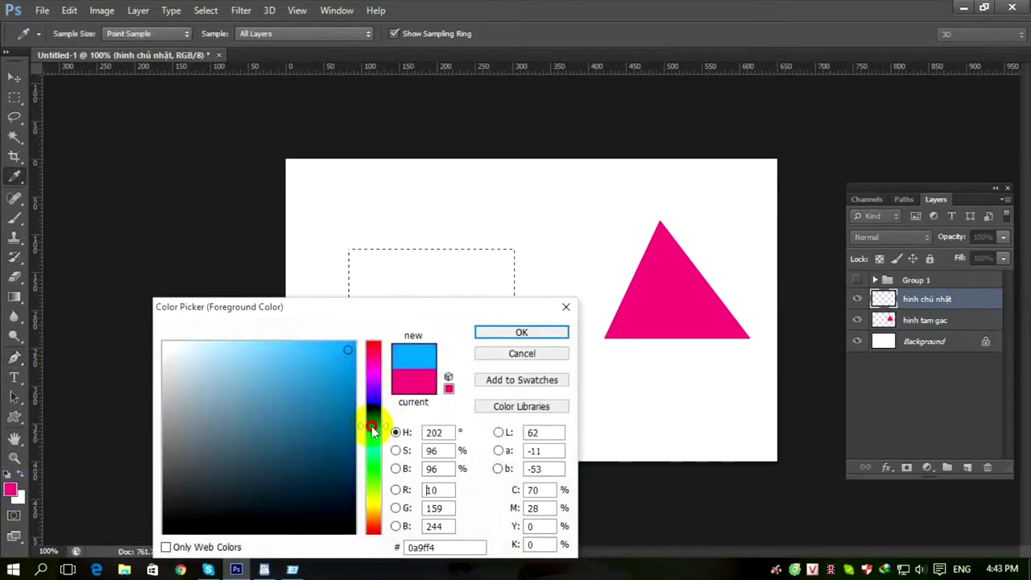
{"action": "left_click", "coordinate": [346, 341]}
{"action": "left_click", "coordinate": [517, 334]}
{"action": "key", "text": "p"}
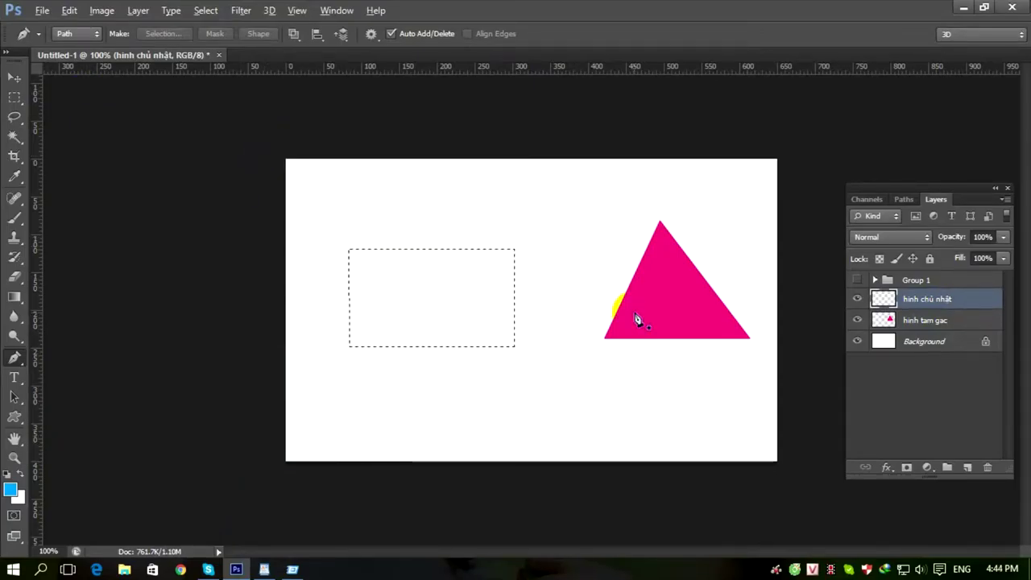
{"action": "key", "text": "alt+BackSpace"}
{"action": "key", "text": "ctrl+d"}
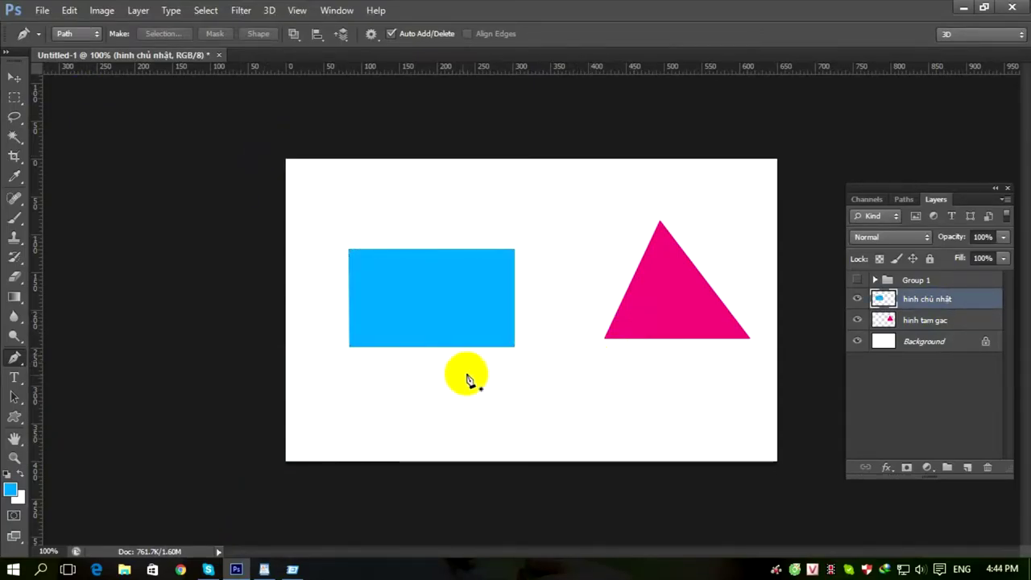
Move the blue rectangle toward the canvas's top-left and add an empty layer above it.
{"action": "key", "text": "v"}
{"action": "left_click_drag", "start_coordinate": [460, 325], "coordinate": [534, 315]}
{"action": "left_click_drag", "start_coordinate": [471, 288], "coordinate": [382, 236]}
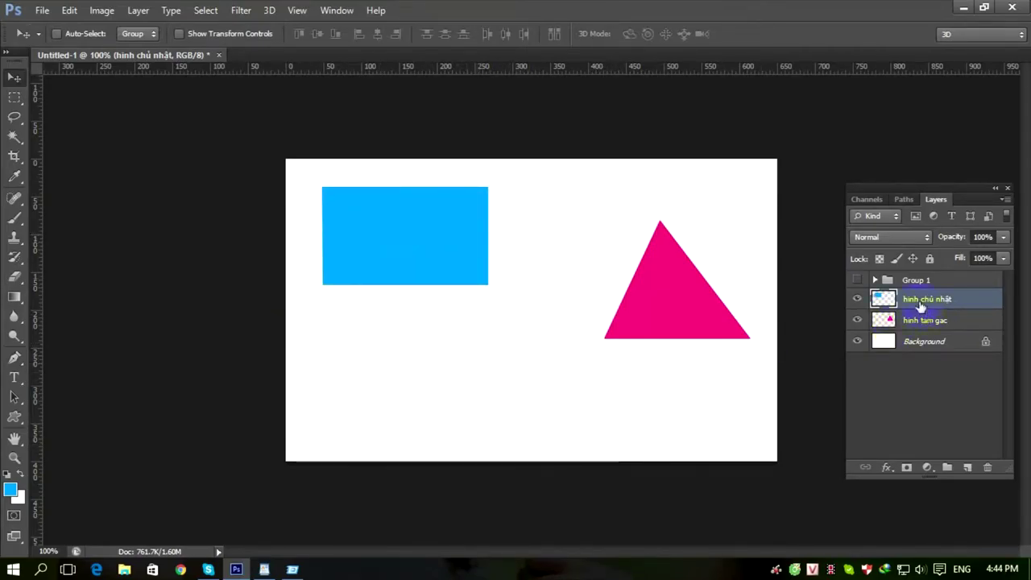
{"action": "left_click", "coordinate": [968, 467]}
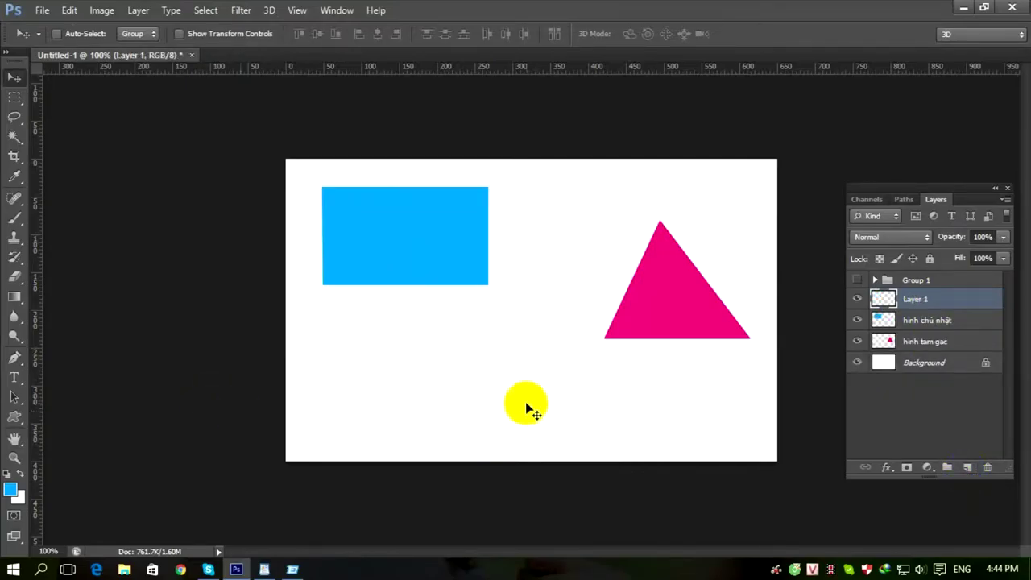
Start a path near the lower left and delete the unwanted straight segment.
{"action": "left_click", "coordinate": [13, 359]}
{"action": "left_click", "coordinate": [76, 355]}
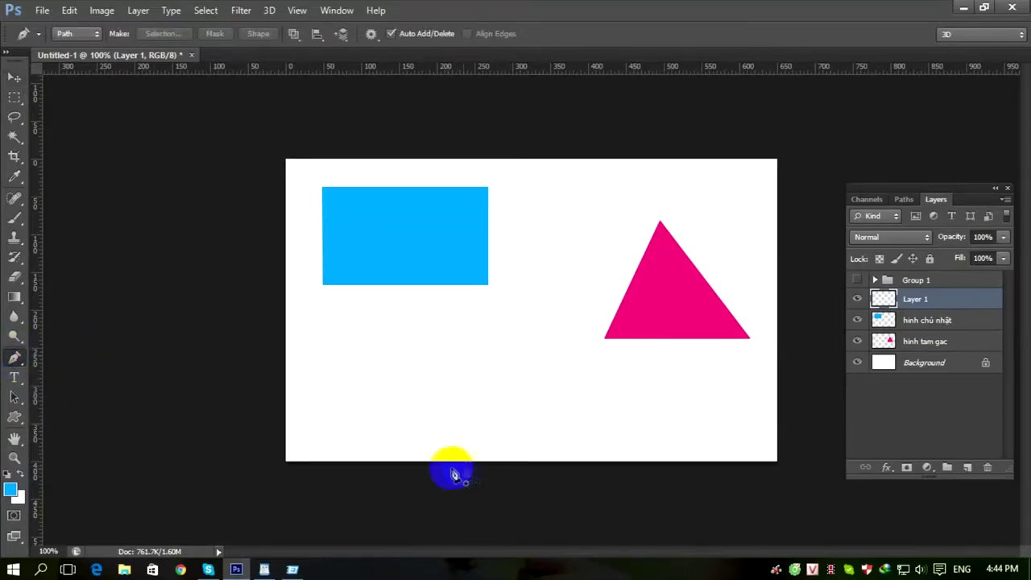
{"action": "left_click", "coordinate": [341, 416]}
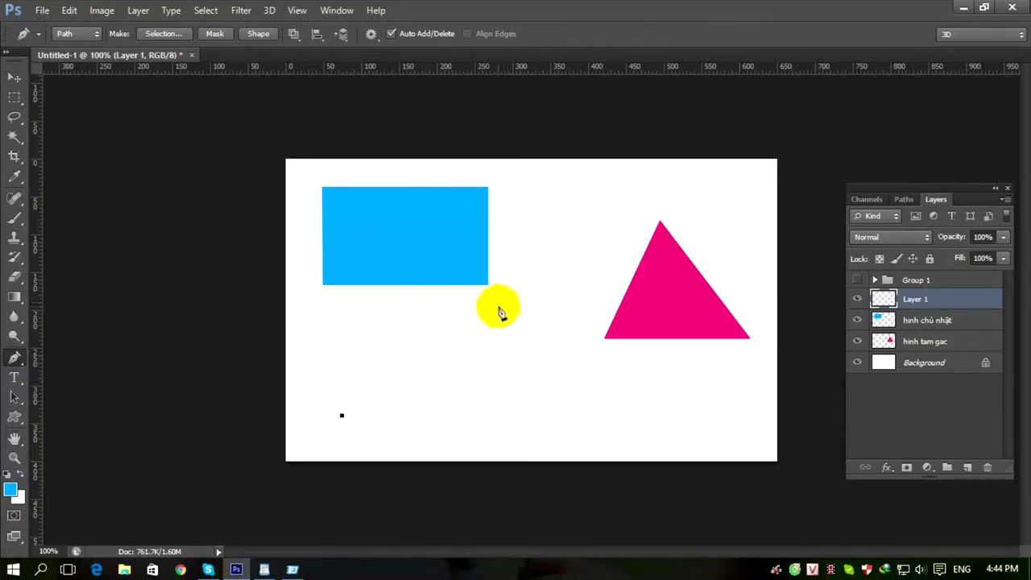
{"action": "left_click", "coordinate": [405, 335]}
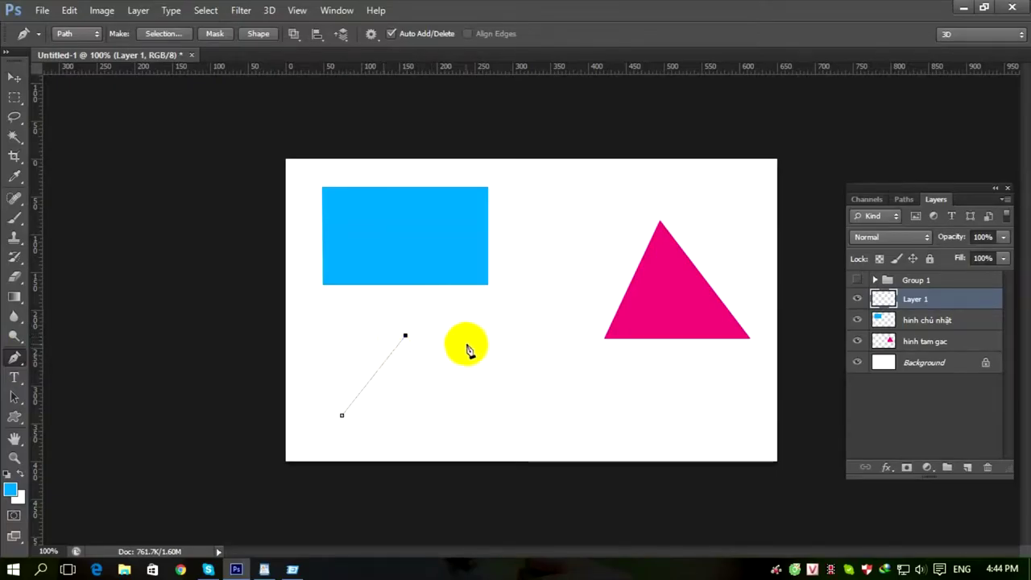
{"action": "key", "text": "Delete"}
{"action": "key", "text": "Delete"}
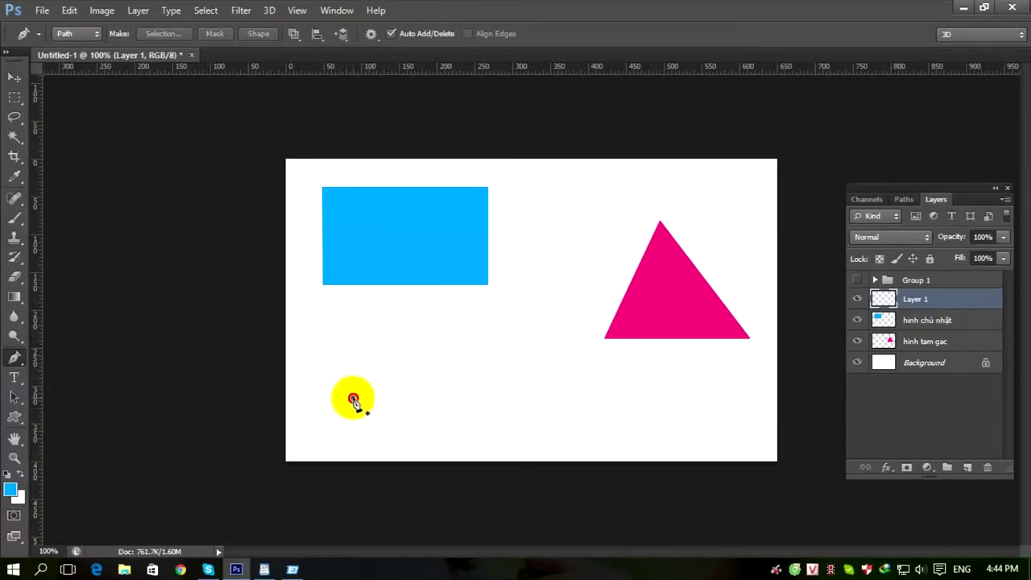
Outline a closed leaf shape with curved anchor points, then zoom in on it.
{"action": "left_click", "coordinate": [353, 398]}
{"action": "left_click_drag", "start_coordinate": [429, 326], "coordinate": [539, 325]}
{"action": "left_click_drag", "start_coordinate": [484, 372], "coordinate": [480, 398]}
{"action": "left_click_drag", "start_coordinate": [401, 423], "coordinate": [357, 413]}
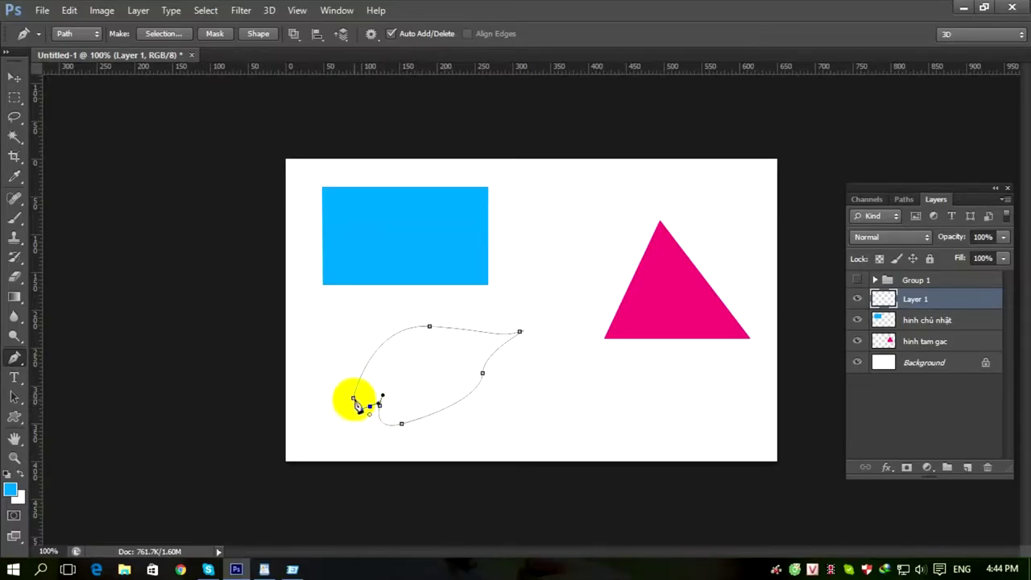
{"action": "left_click", "coordinate": [354, 401]}
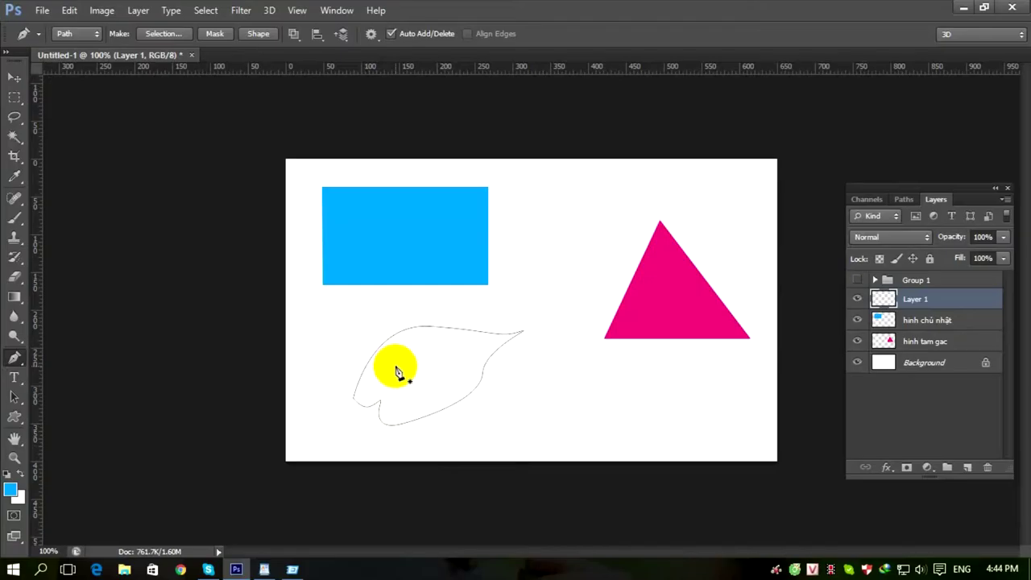
{"action": "key", "text": "z"}
{"action": "left_click_drag", "start_coordinate": [391, 352], "coordinate": [404, 382]}
{"action": "scroll", "coordinate": [399, 358], "scroll_direction": "left", "scroll_amount": 3}
With the Convert Point Tool, round the leaf's left lobe and the curves near its notch.
{"action": "scroll", "coordinate": [371, 298], "scroll_direction": "down", "scroll_amount": 3}
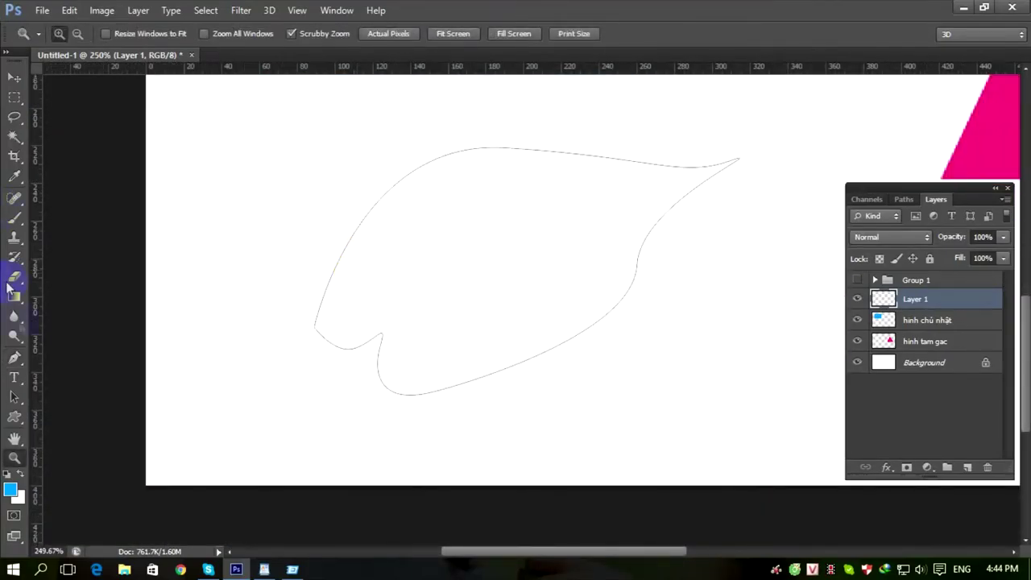
{"action": "left_click", "coordinate": [16, 360]}
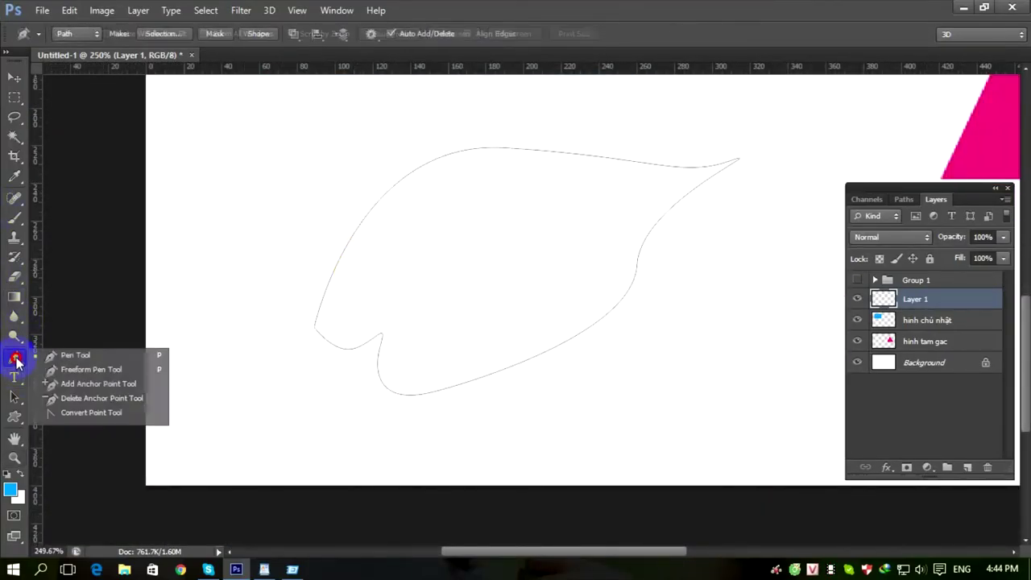
{"action": "left_click", "coordinate": [91, 413]}
{"action": "left_click_drag", "start_coordinate": [379, 338], "coordinate": [368, 345]}
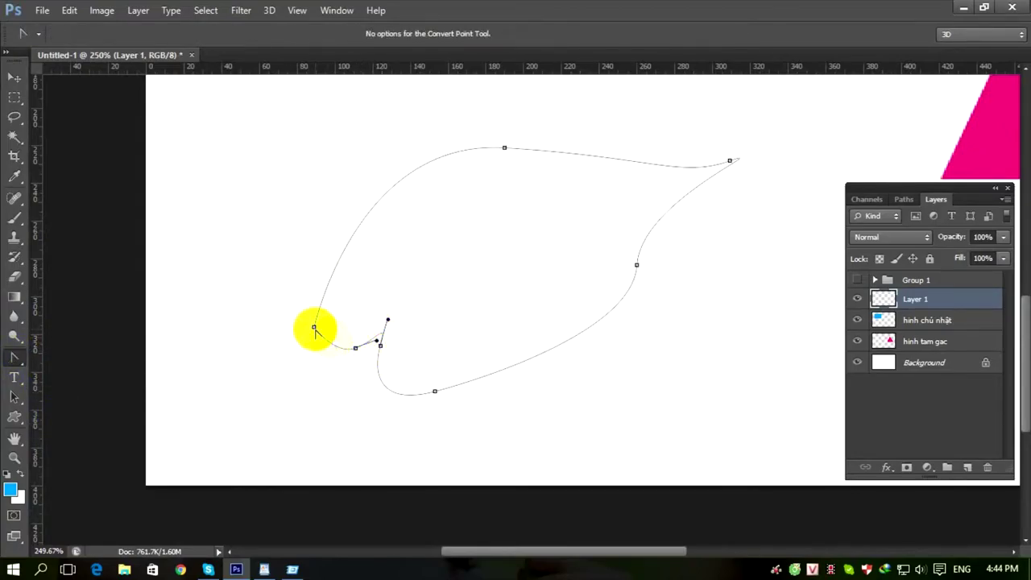
{"action": "left_click_drag", "start_coordinate": [314, 326], "coordinate": [307, 305]}
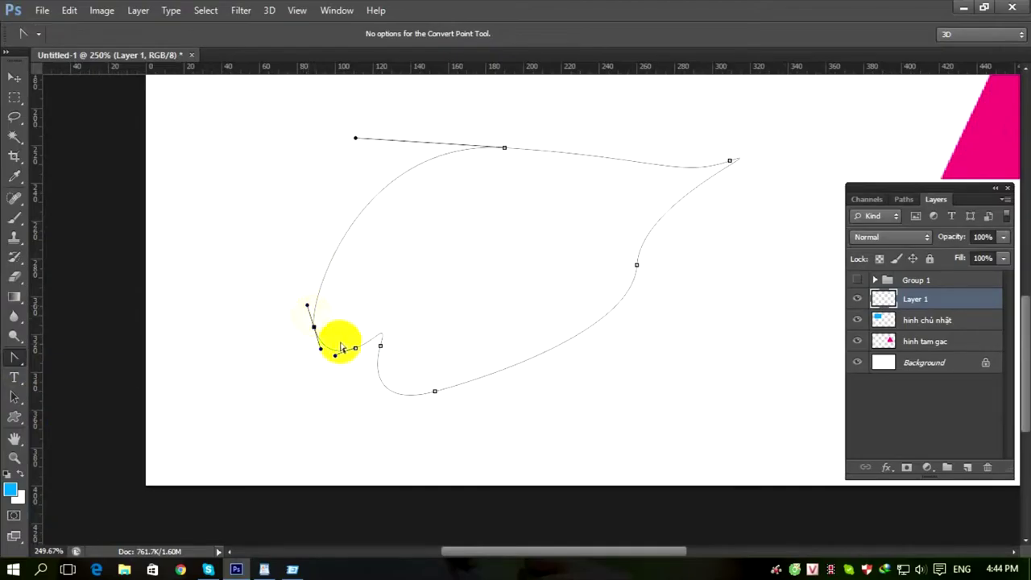
{"action": "mouse_move", "coordinate": [379, 345]}
{"action": "left_mouse_down"}
{"action": "mouse_move", "coordinate": [376, 355]}
{"action": "mouse_move", "coordinate": [386, 330]}
{"action": "left_mouse_up"}
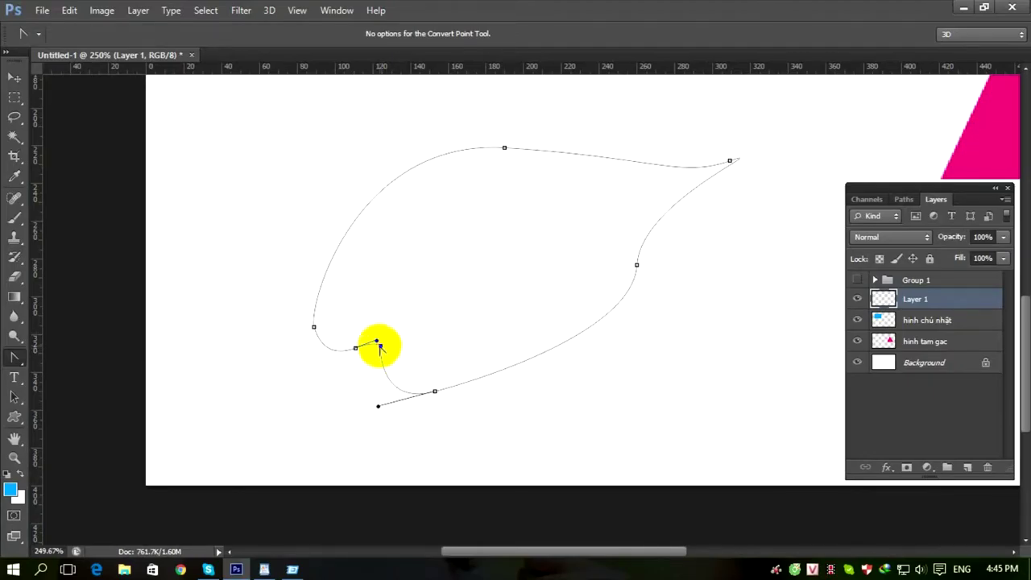
{"action": "left_click_drag", "start_coordinate": [387, 353], "coordinate": [384, 329]}
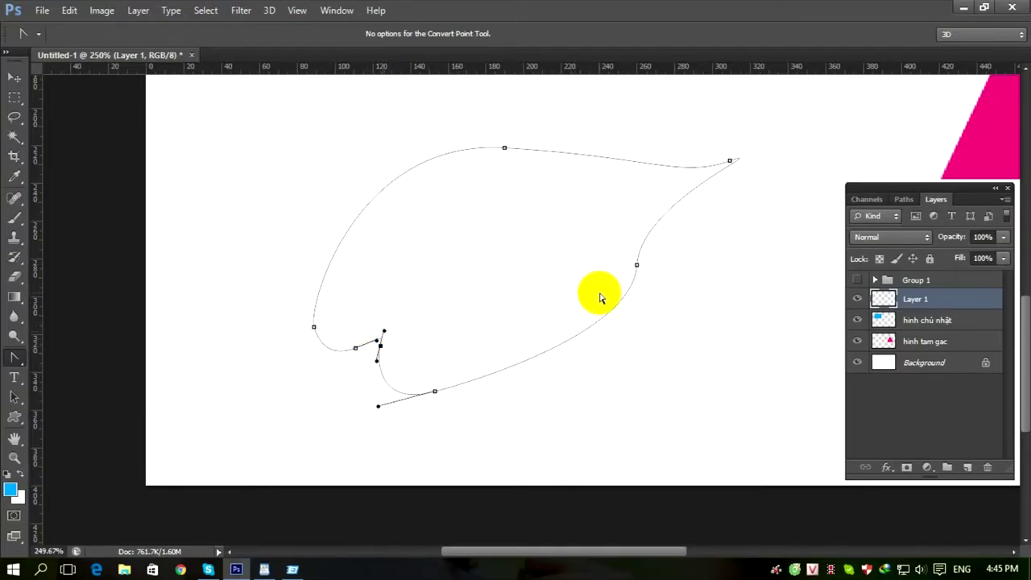
Smooth the leaf's right edge toward its tip and name the layer 'la cay'.
{"action": "mouse_move", "coordinate": [636, 265]}
{"action": "left_mouse_down"}
{"action": "mouse_move", "coordinate": [602, 367]}
{"action": "mouse_move", "coordinate": [636, 265]}
{"action": "mouse_move", "coordinate": [621, 376]}
{"action": "mouse_move", "coordinate": [610, 306]}
{"action": "mouse_move", "coordinate": [612, 324]}
{"action": "mouse_move", "coordinate": [636, 265]}
{"action": "left_mouse_up"}
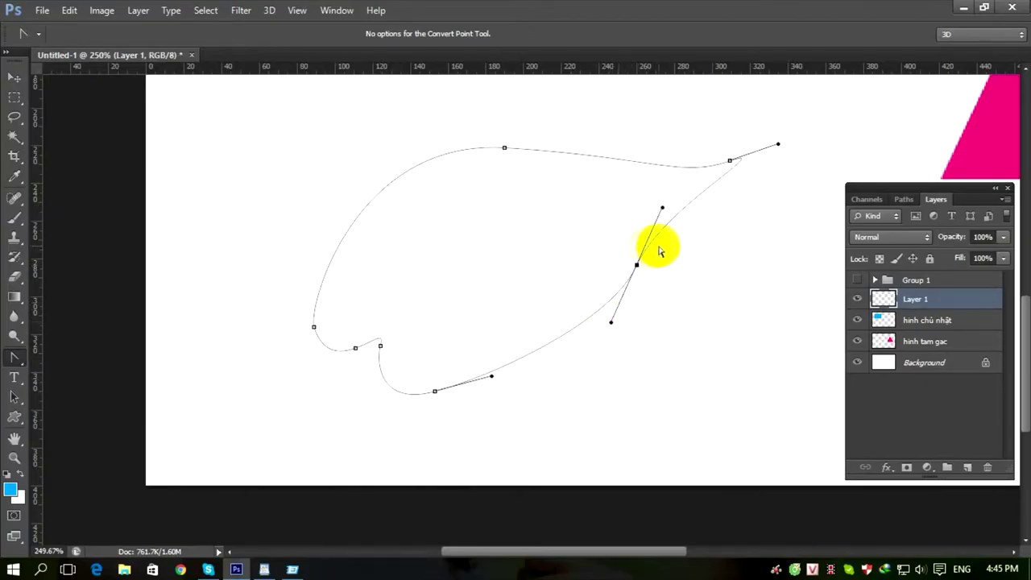
{"action": "left_click", "coordinate": [728, 161]}
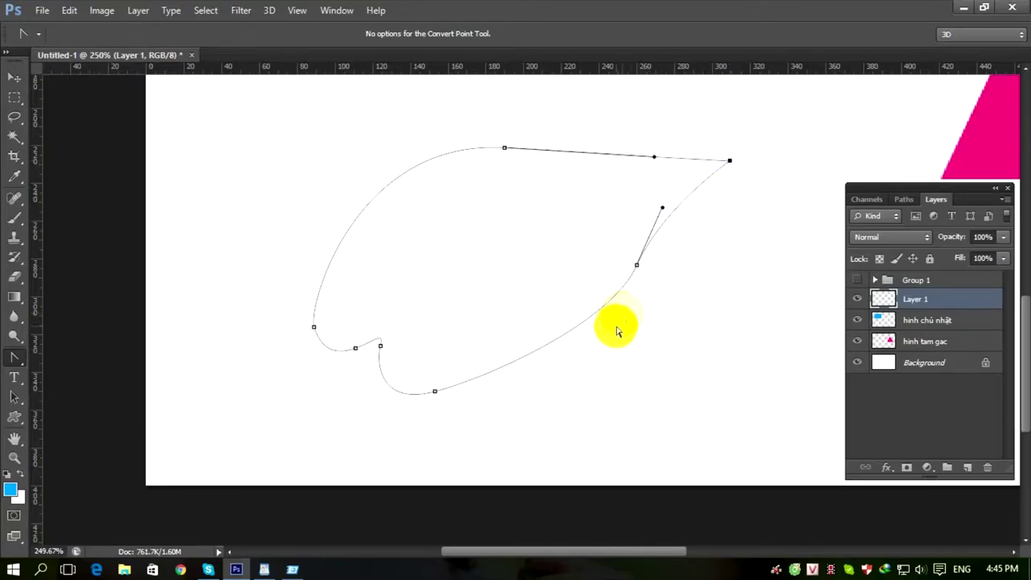
{"action": "left_click_drag", "start_coordinate": [662, 207], "coordinate": [660, 184]}
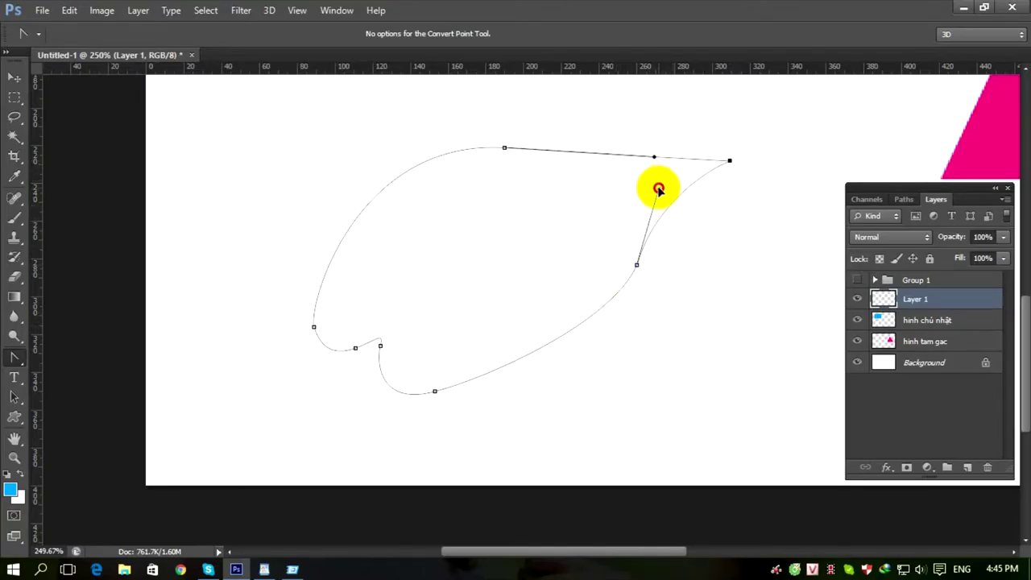
{"action": "left_click_drag", "start_coordinate": [636, 265], "coordinate": [601, 373]}
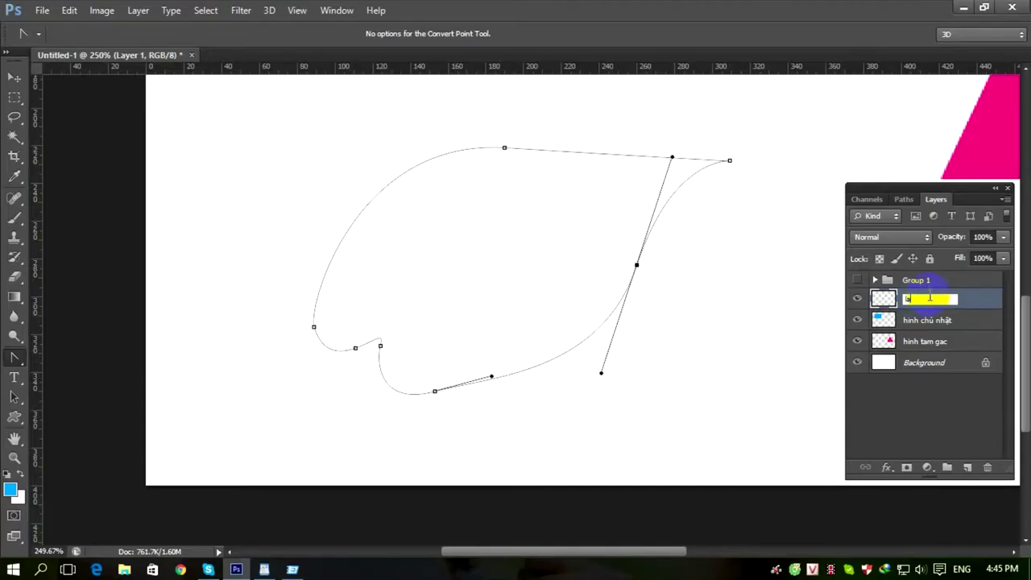
{"action": "key", "text": "Return"}
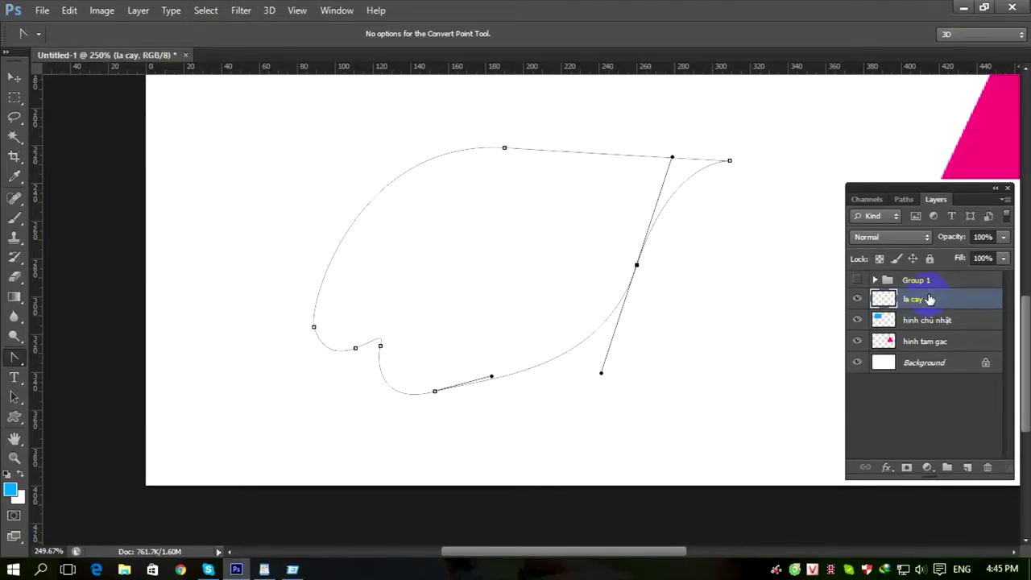
{"action": "left_click", "coordinate": [264, 569]}
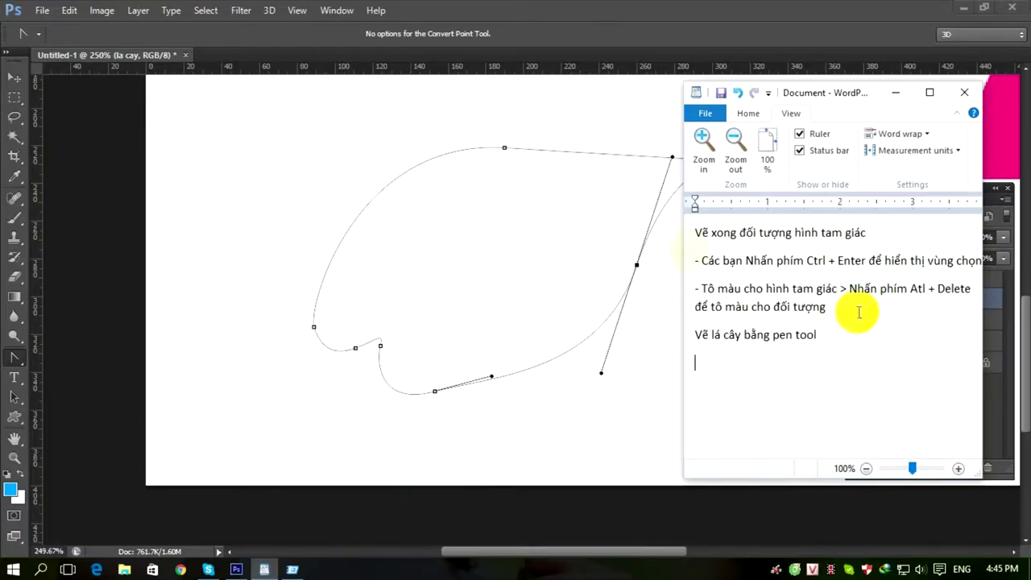
Back in Photoshop, load the leaf outline path as a selection.
{"action": "left_click", "coordinate": [565, 276]}
{"action": "key", "text": "ctrl+Return"}
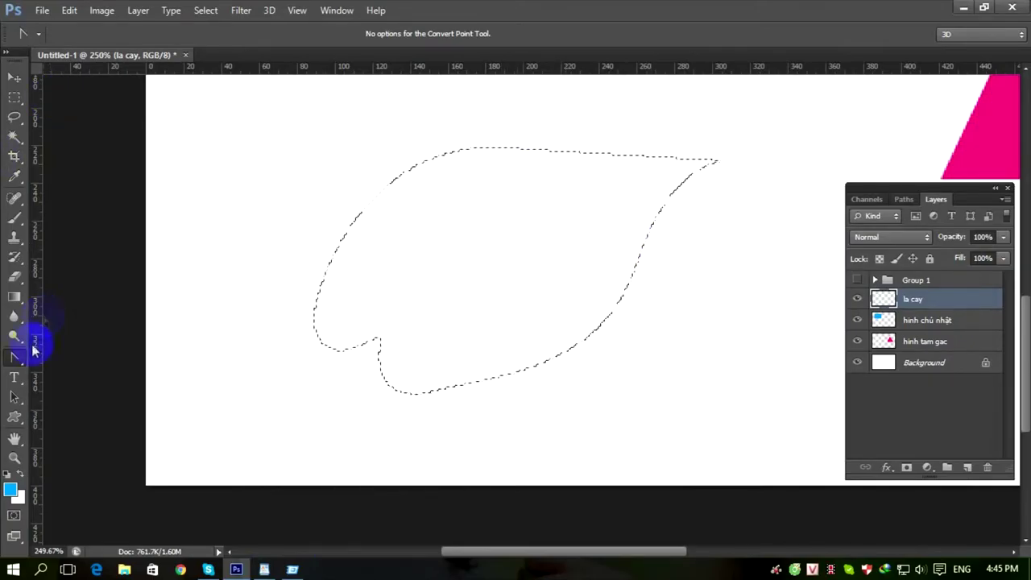
Make the foreground bright green 6bba04 and the background darker green 508b03.
{"action": "left_click", "coordinate": [9, 488]}
{"action": "left_click_drag", "start_coordinate": [373, 454], "coordinate": [373, 489]}
{"action": "left_click", "coordinate": [351, 393]}
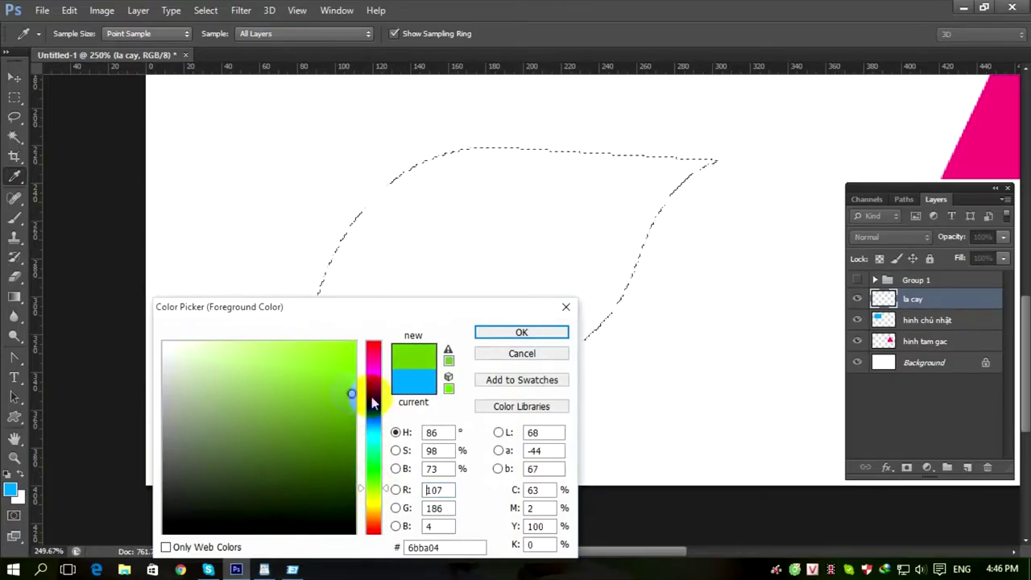
{"action": "key", "text": "Return"}
{"action": "left_click", "coordinate": [18, 497]}
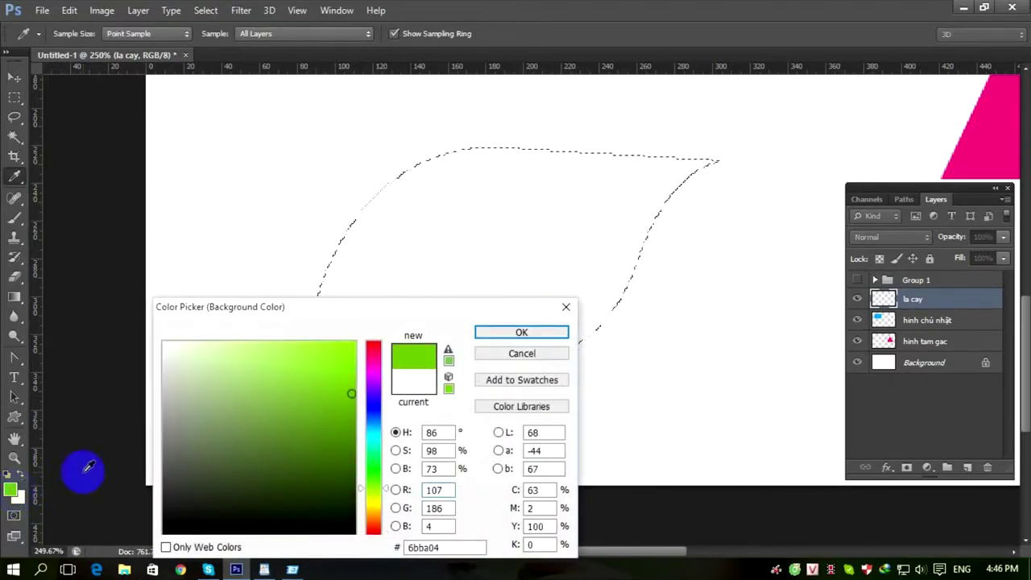
{"action": "left_click", "coordinate": [351, 428]}
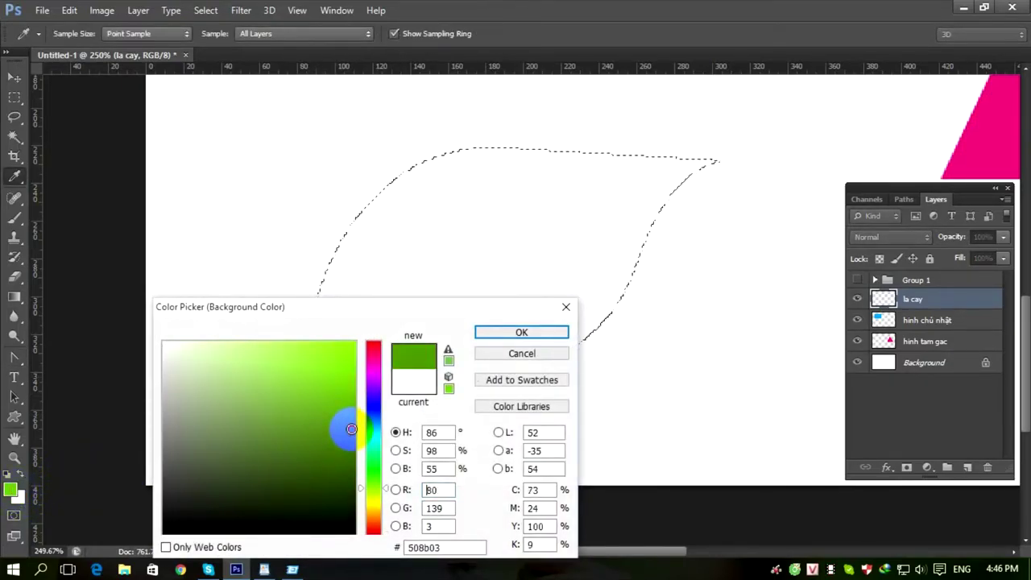
{"action": "left_click", "coordinate": [523, 331]}
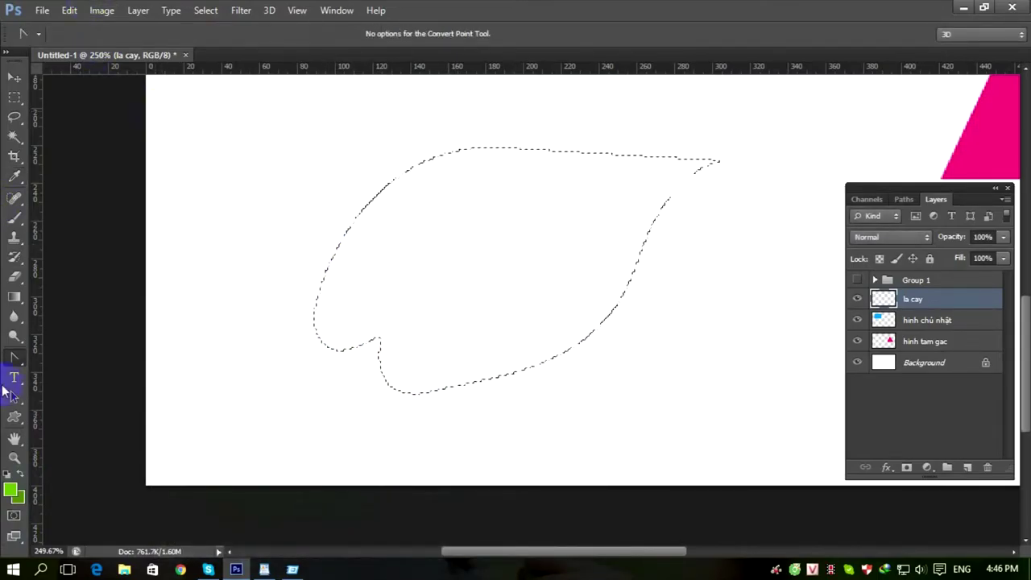
Use the foreground-to-background gradient preset to fill the leaf from its upper right, trying several directions.
{"action": "left_click_drag", "start_coordinate": [8, 292], "coordinate": [57, 296]}
{"action": "left_click", "coordinate": [107, 37]}
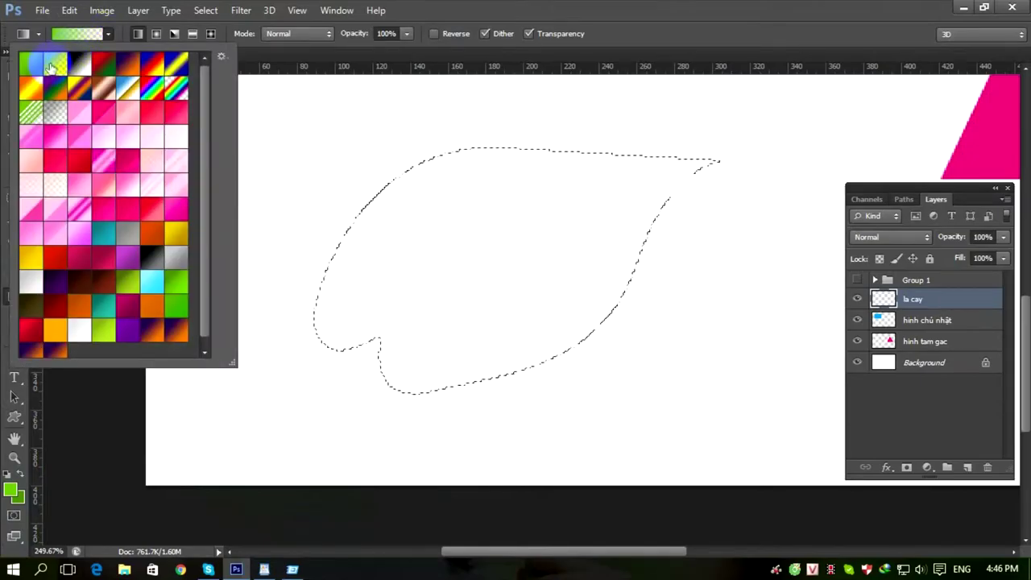
{"action": "double_click", "coordinate": [29, 67]}
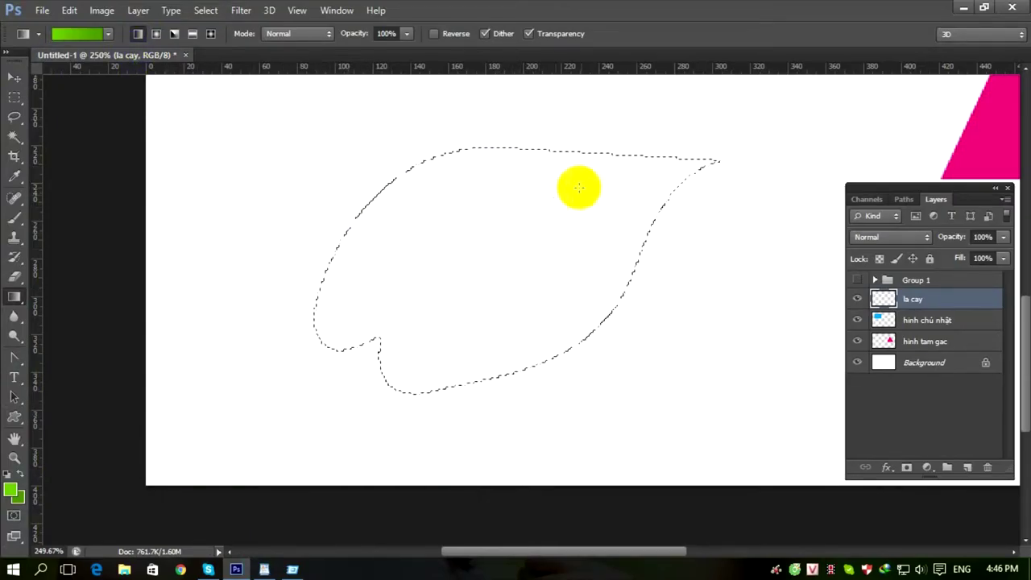
{"action": "left_click_drag", "start_coordinate": [615, 175], "coordinate": [381, 341]}
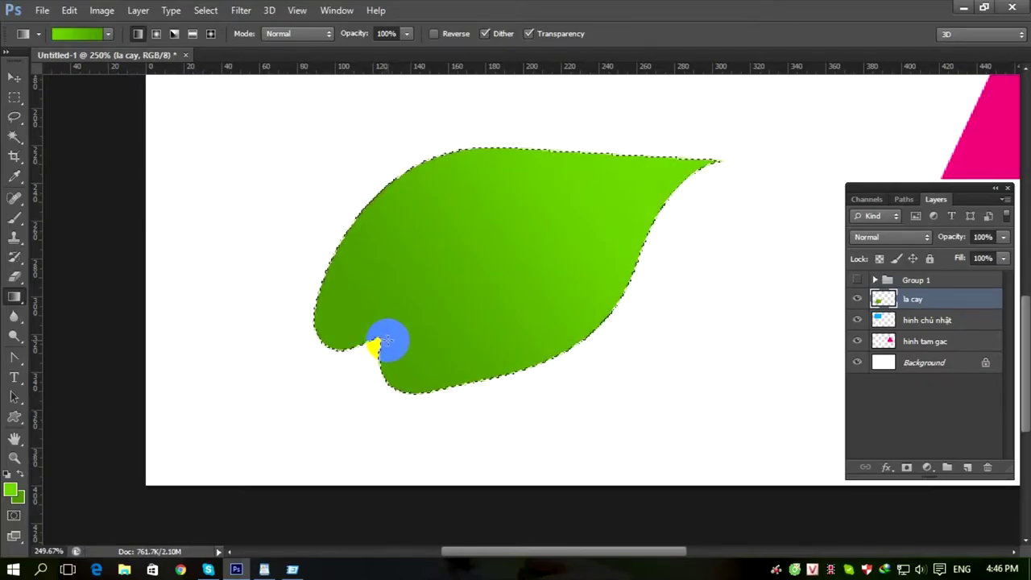
{"action": "left_click_drag", "start_coordinate": [604, 179], "coordinate": [511, 248]}
{"action": "left_click_drag", "start_coordinate": [641, 171], "coordinate": [422, 345]}
{"action": "left_click_drag", "start_coordinate": [609, 131], "coordinate": [470, 340]}
{"action": "left_click_drag", "start_coordinate": [516, 244], "coordinate": [499, 295]}
{"action": "left_click_drag", "start_coordinate": [556, 162], "coordinate": [524, 223]}
Darken the background green to 477a05, refill the leaf light at top to dark below, and deselect.
{"action": "left_click", "coordinate": [20, 496]}
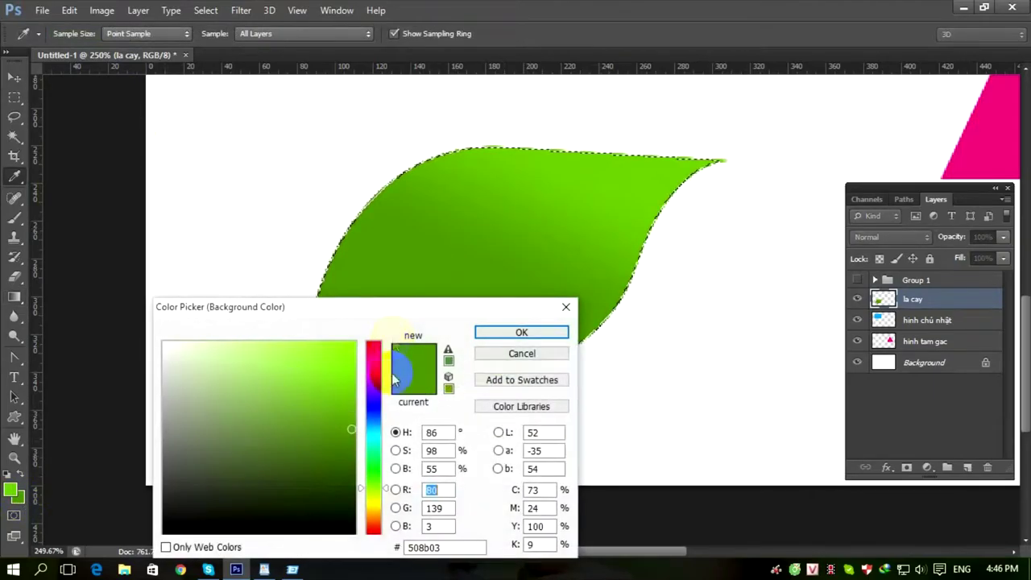
{"action": "left_click", "coordinate": [347, 442]}
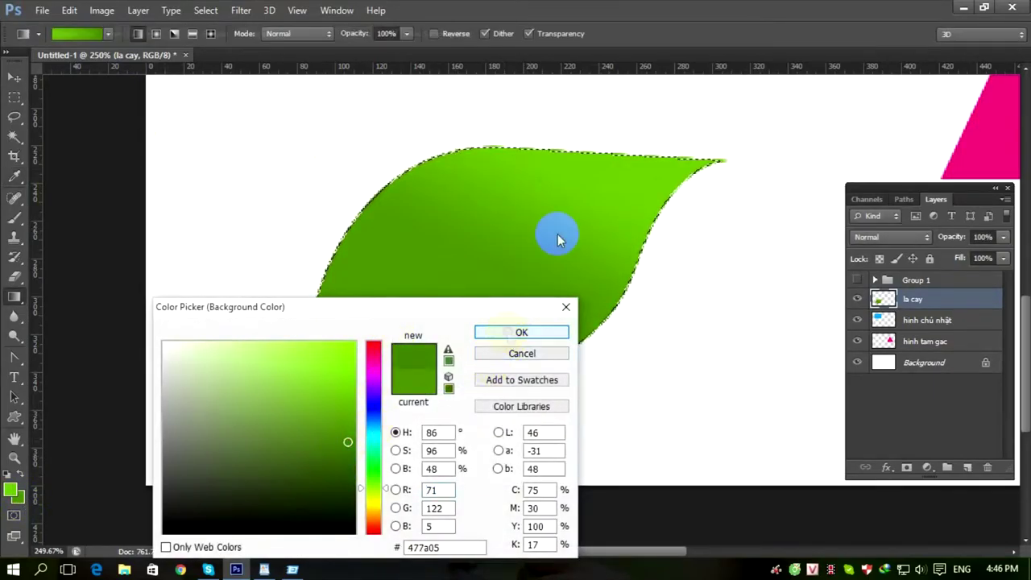
{"action": "key", "text": "Return"}
{"action": "left_click_drag", "start_coordinate": [575, 212], "coordinate": [421, 357]}
{"action": "left_click_drag", "start_coordinate": [535, 193], "coordinate": [502, 276]}
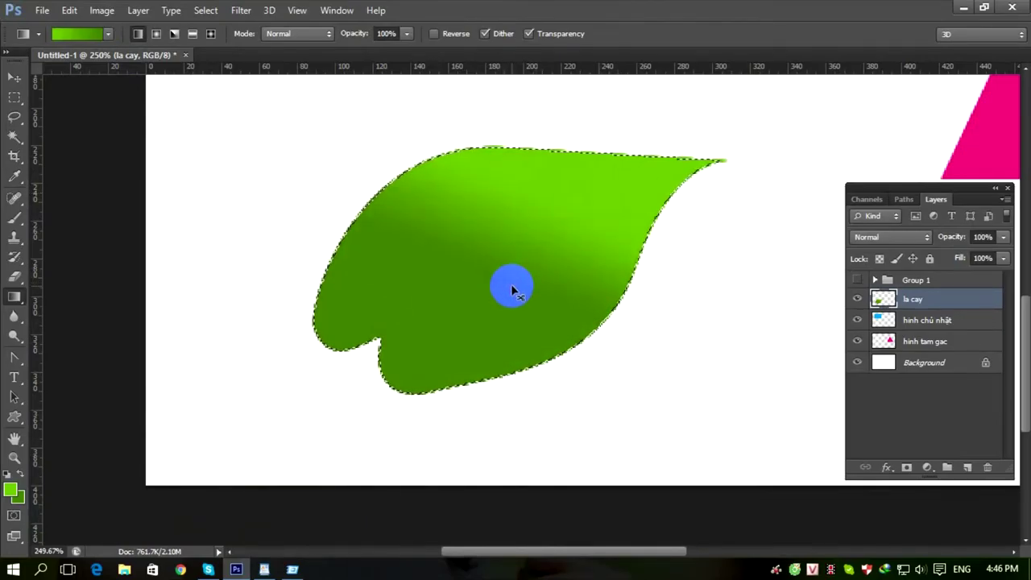
{"action": "left_click", "coordinate": [568, 348]}
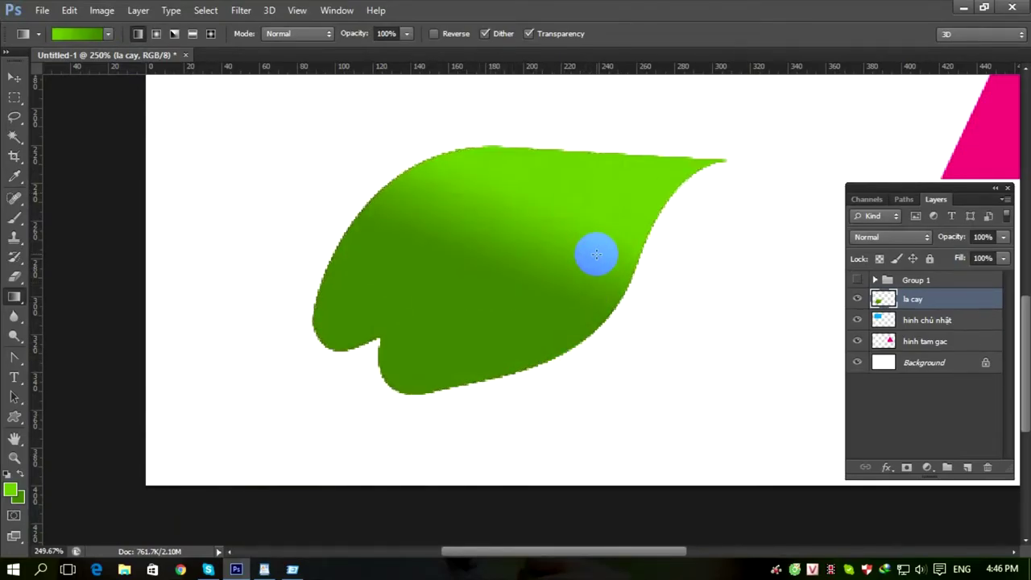
{"action": "key", "text": "ctrl+minus"}
{"action": "key", "text": "ctrl+minus"}
{"action": "key", "text": "ctrl+minus"}
{"action": "key", "text": "ctrl+plus"}
{"action": "key", "text": "ctrl+plus"}
{"action": "key", "text": "ctrl+plus"}
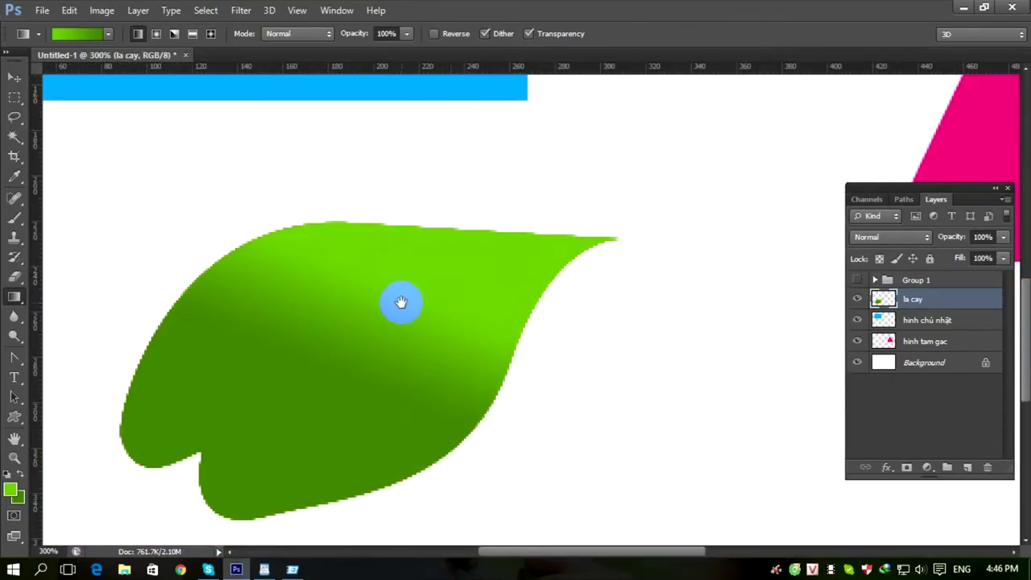
Clear the leaf selection and add a new empty layer above the la cay layer.
{"action": "left_click_drag", "start_coordinate": [398, 301], "coordinate": [407, 258]}
{"action": "left_click", "coordinate": [484, 379]}
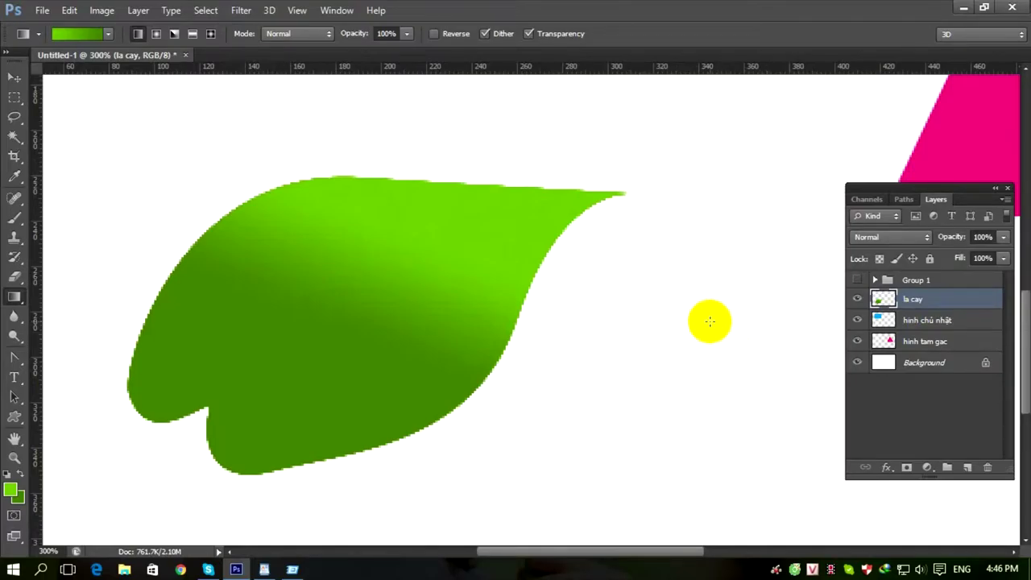
{"action": "left_click", "coordinate": [437, 266]}
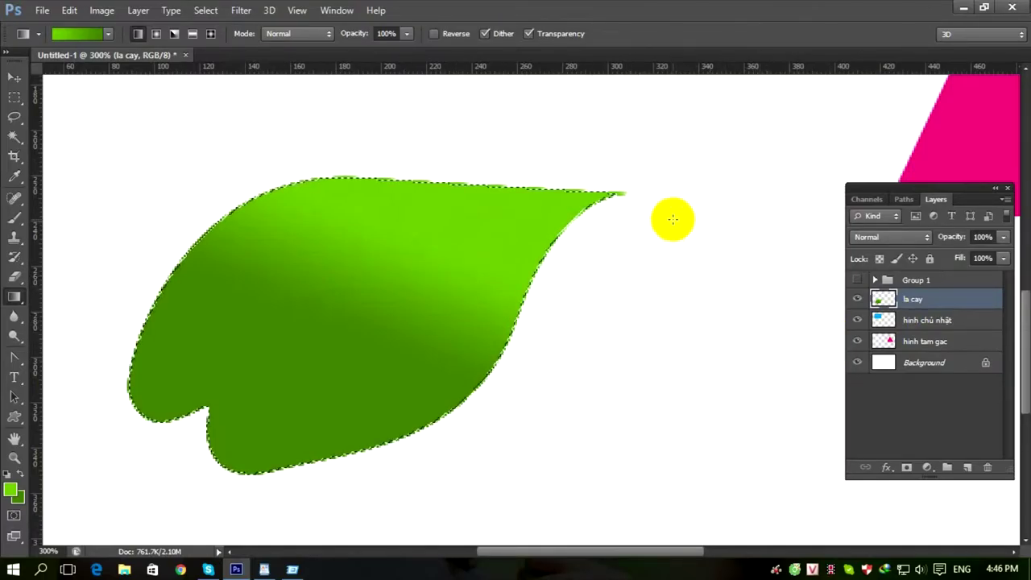
{"action": "key", "text": "ctrl+d"}
{"action": "left_click", "coordinate": [409, 329]}
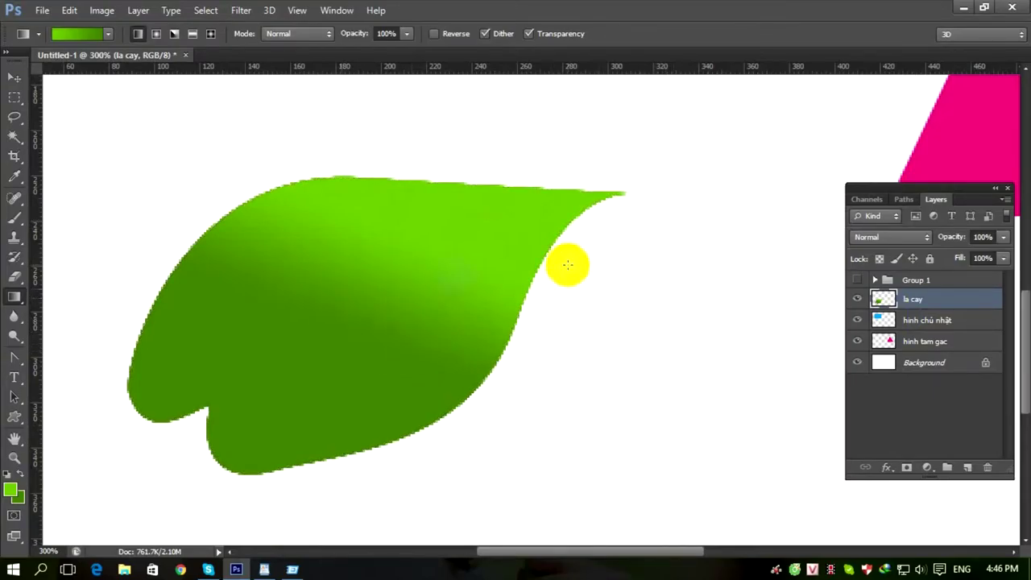
{"action": "left_click", "coordinate": [883, 296]}
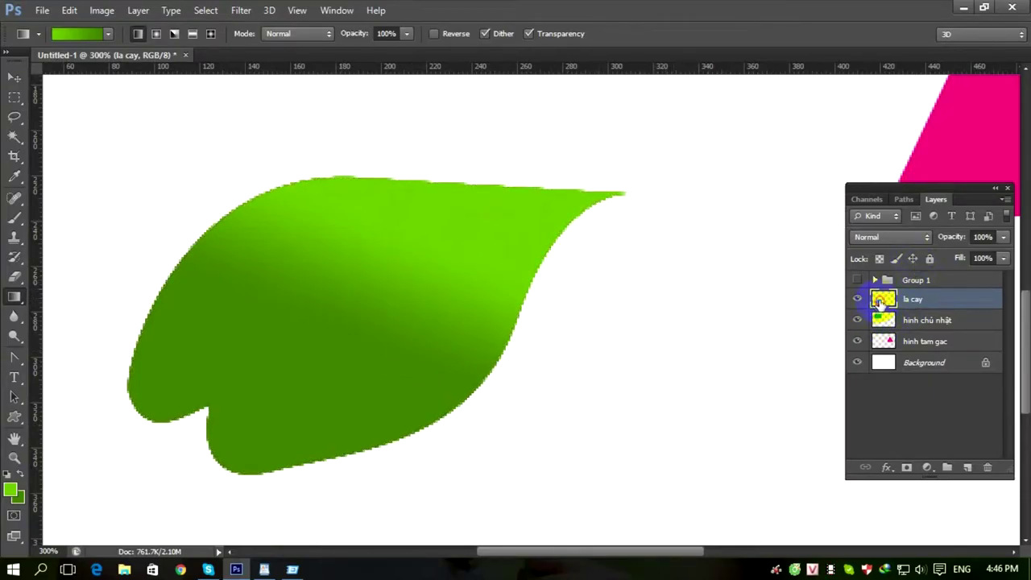
{"action": "left_click", "coordinate": [966, 469]}
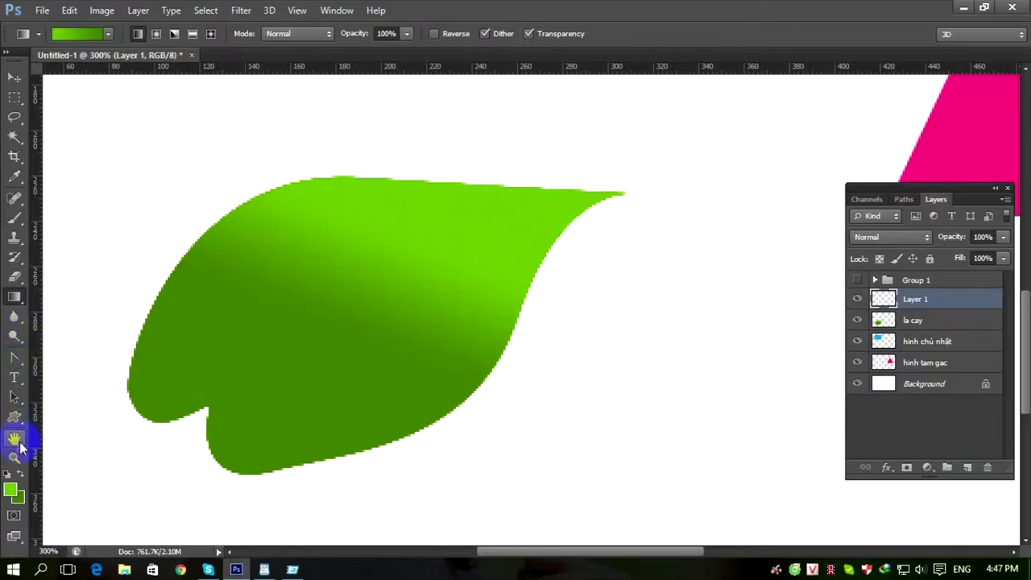
Draw a vein path from the leaf's notch to its tip with the Pen Tool, then pick Add Anchor Point Tool.
{"action": "left_click", "coordinate": [15, 358]}
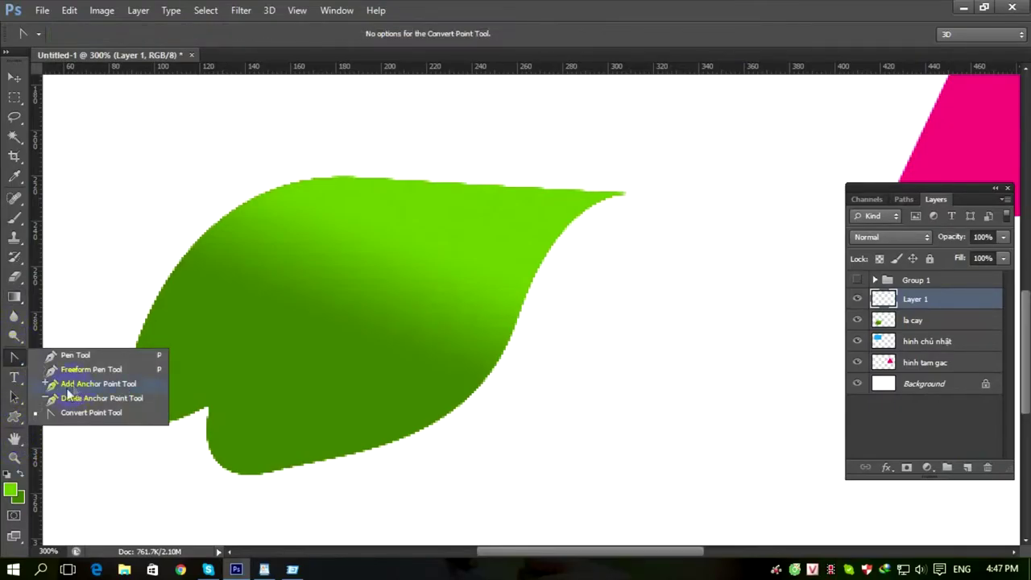
{"action": "left_click", "coordinate": [72, 355]}
{"action": "left_click", "coordinate": [207, 412]}
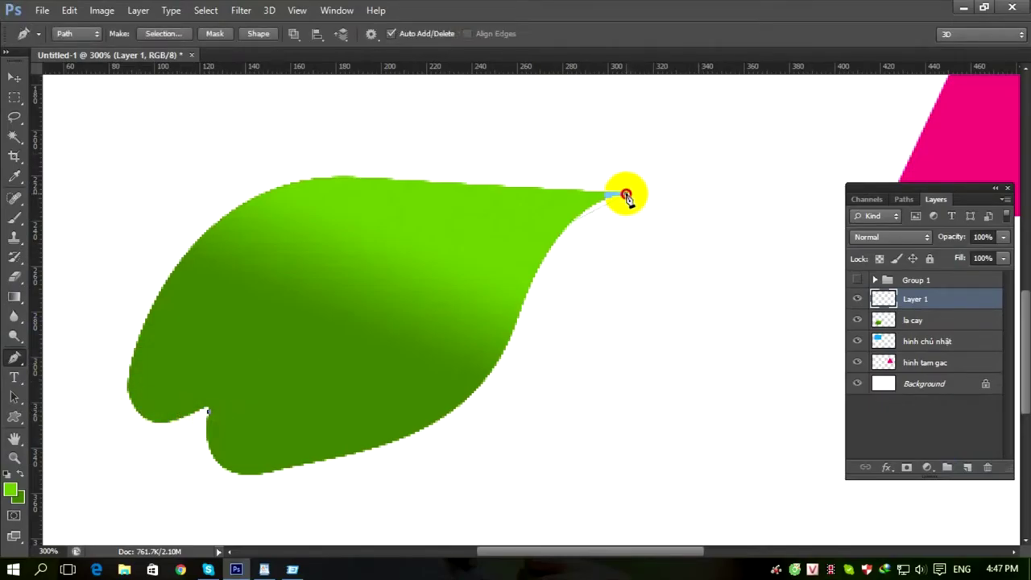
{"action": "left_click", "coordinate": [626, 196]}
{"action": "mouse_move", "coordinate": [205, 408]}
{"action": "left_mouse_down"}
{"action": "mouse_move", "coordinate": [226, 435]}
{"action": "mouse_move", "coordinate": [198, 389]}
{"action": "mouse_move", "coordinate": [207, 414]}
{"action": "mouse_move", "coordinate": [220, 416]}
{"action": "left_mouse_up"}
{"action": "left_click", "coordinate": [14, 357]}
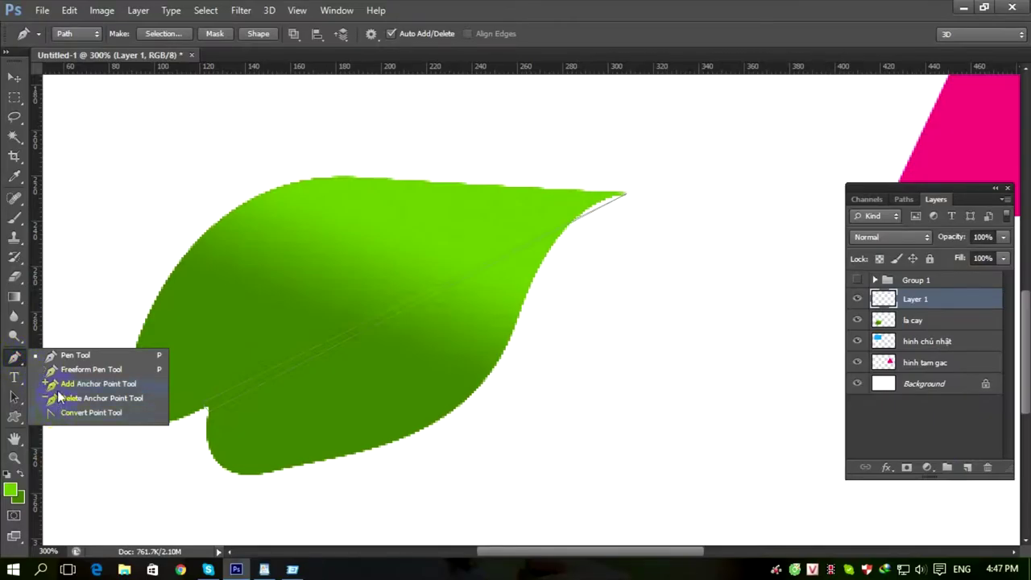
{"action": "left_click", "coordinate": [58, 384]}
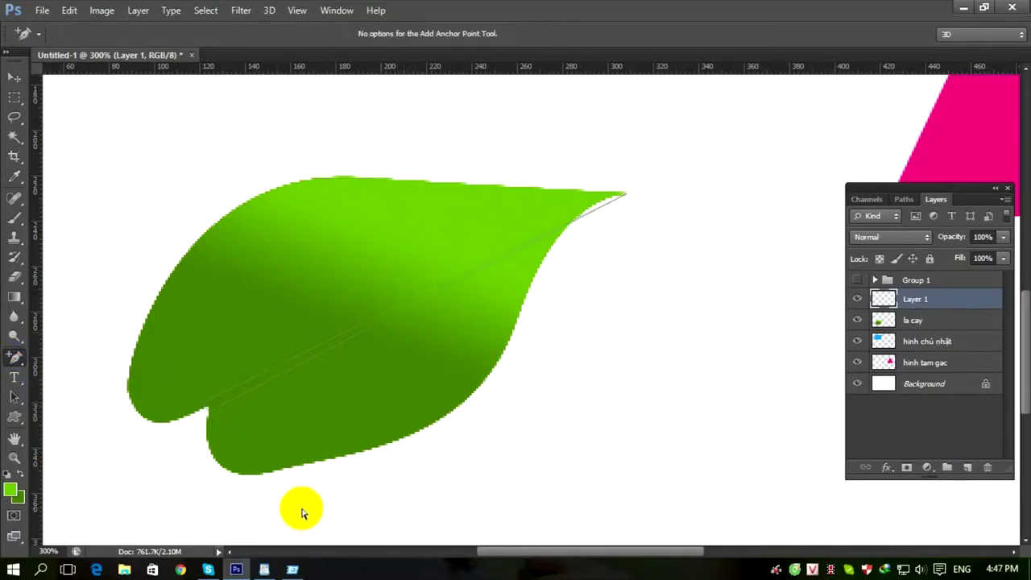
{"action": "left_click", "coordinate": [266, 571]}
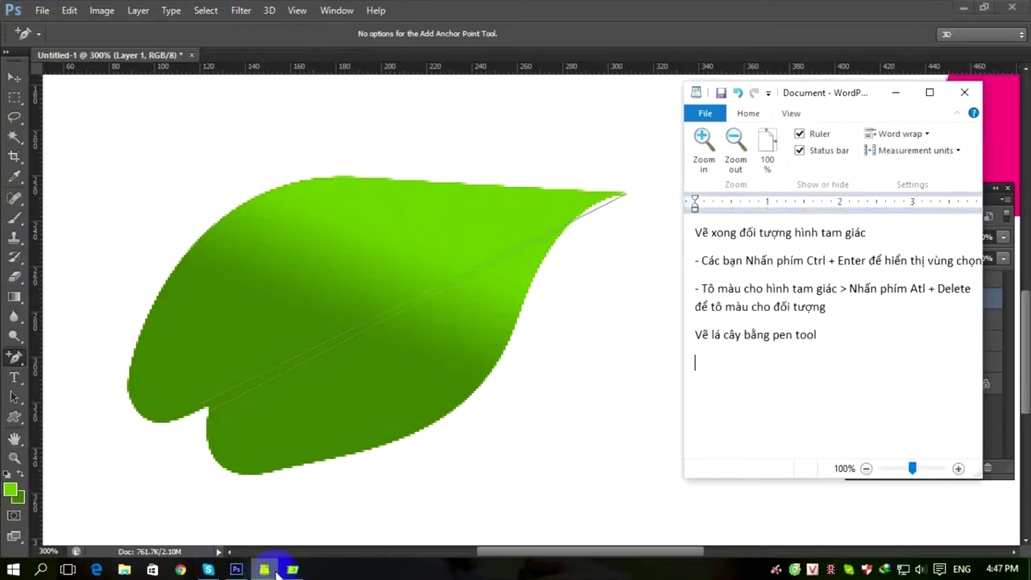
Select the Add Anchor Point Tool from the pen flyout in Photoshop.
{"action": "left_click", "coordinate": [14, 362]}
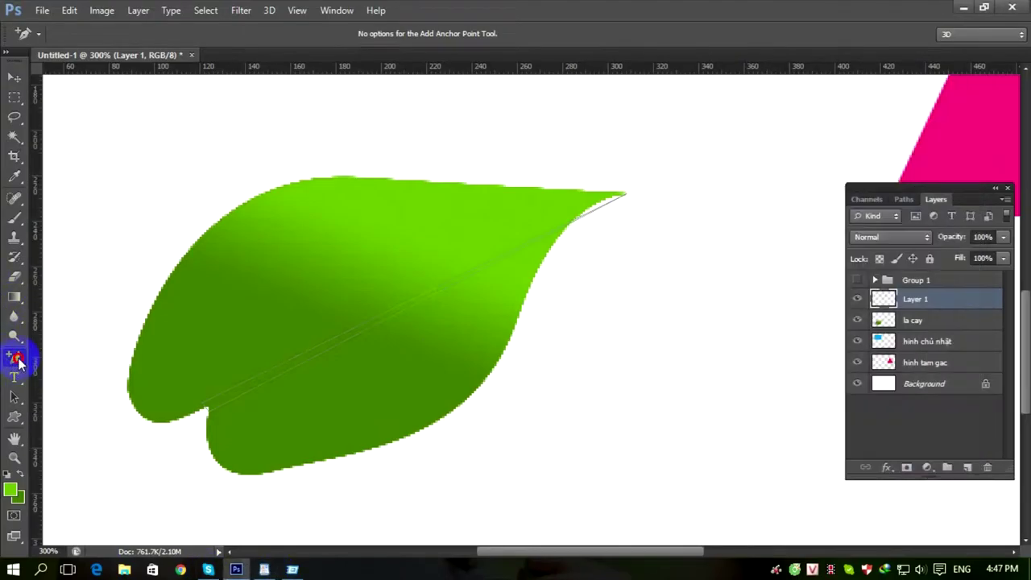
{"action": "right_click", "coordinate": [15, 359]}
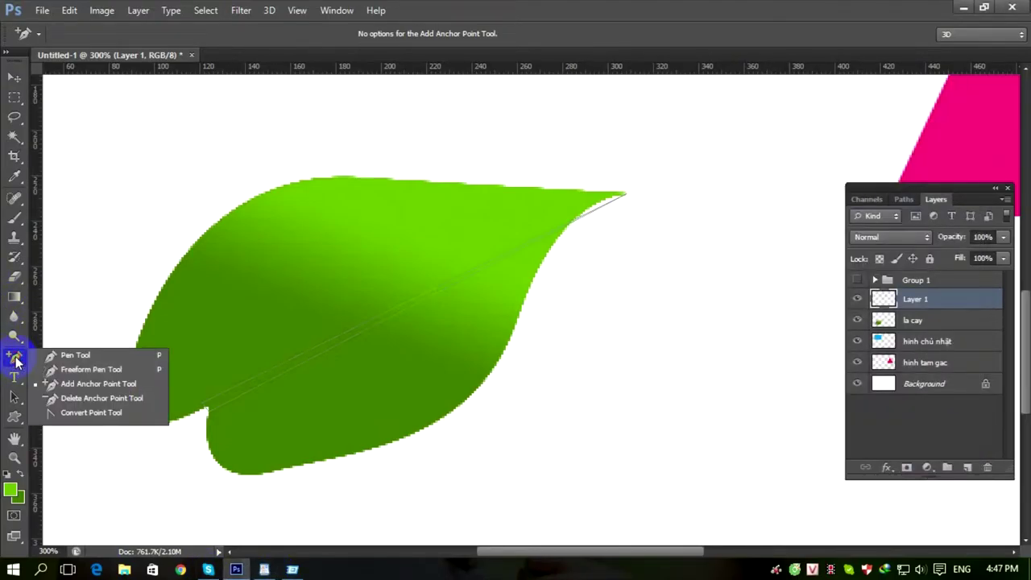
{"action": "left_click", "coordinate": [104, 391]}
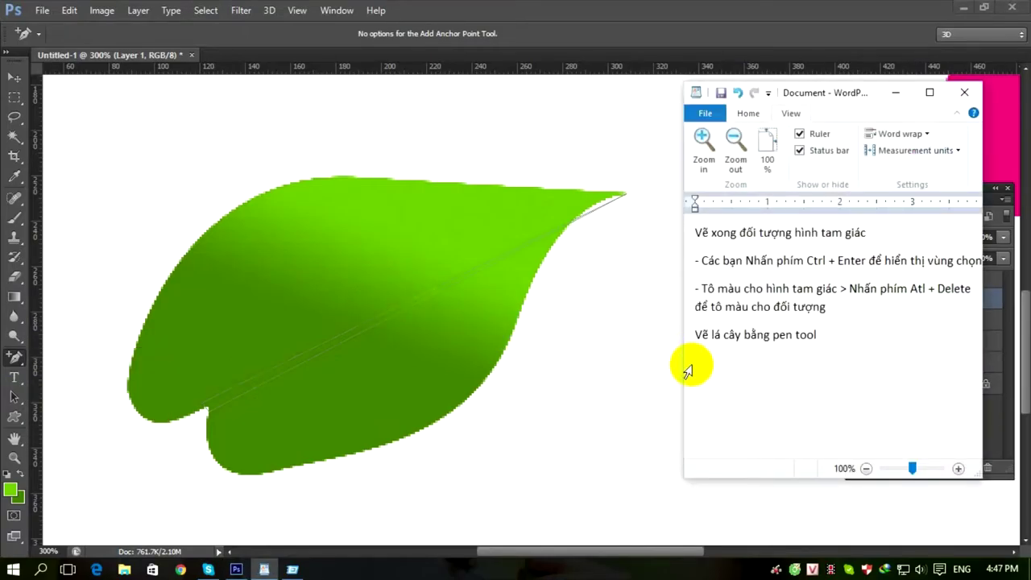
Type notes 'Vẽ gân cho lá cây bằng pen tool' and 'vẽ đường thẳng sau đó add anchor'.
{"action": "type", "text": "Vẽ gân cho lá c"}
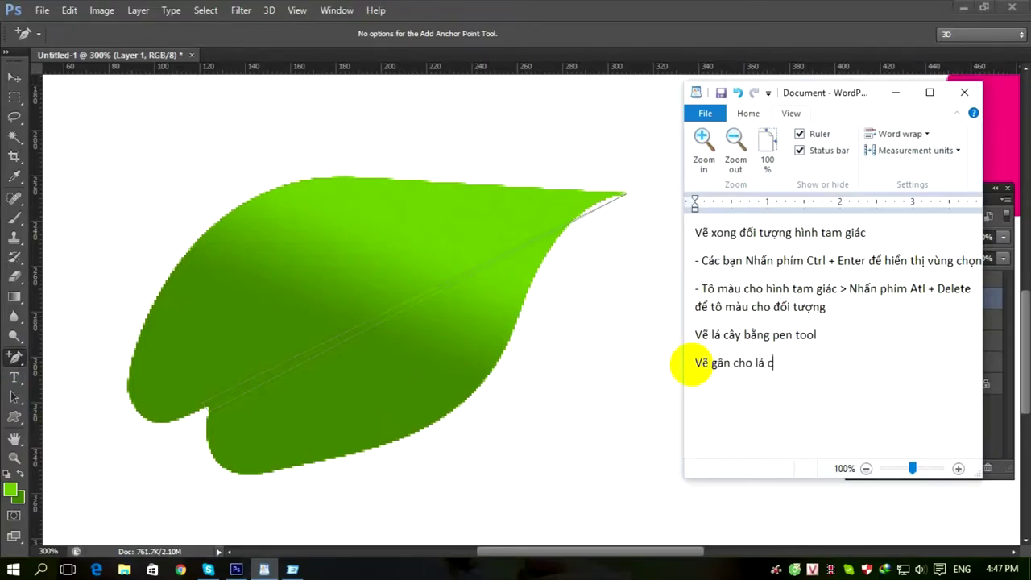
{"action": "type", "text": "ây bằng pen to"}
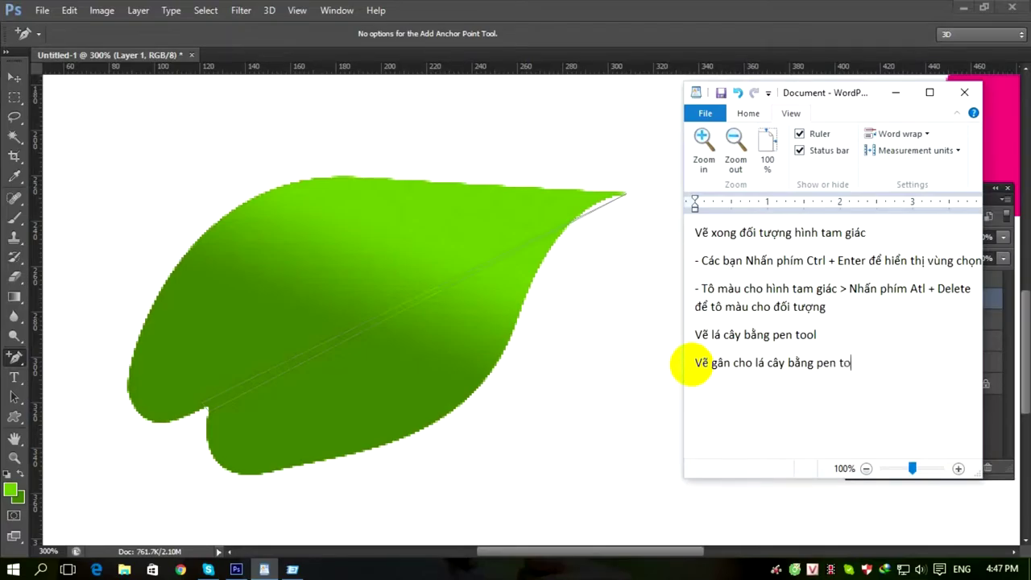
{"action": "type", "text": "ol V"}
{"action": "key", "text": "BackSpace"}
{"action": "key", "text": "BackSpace"}
{"action": "type", "text": "e"}
{"action": "type", "text": "dương th"}
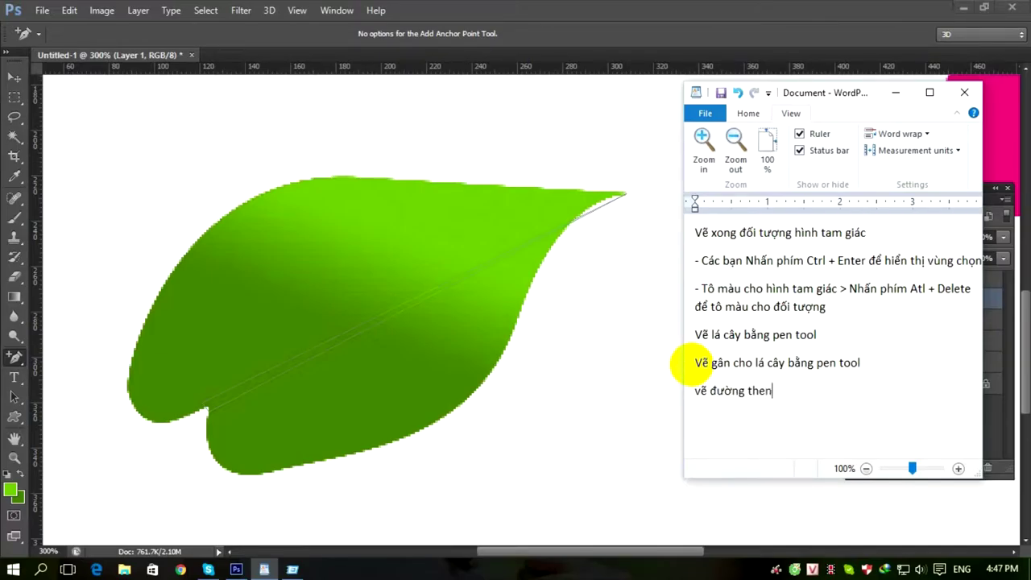
{"action": "type", "text": "ẳng sau đó add anchore"}
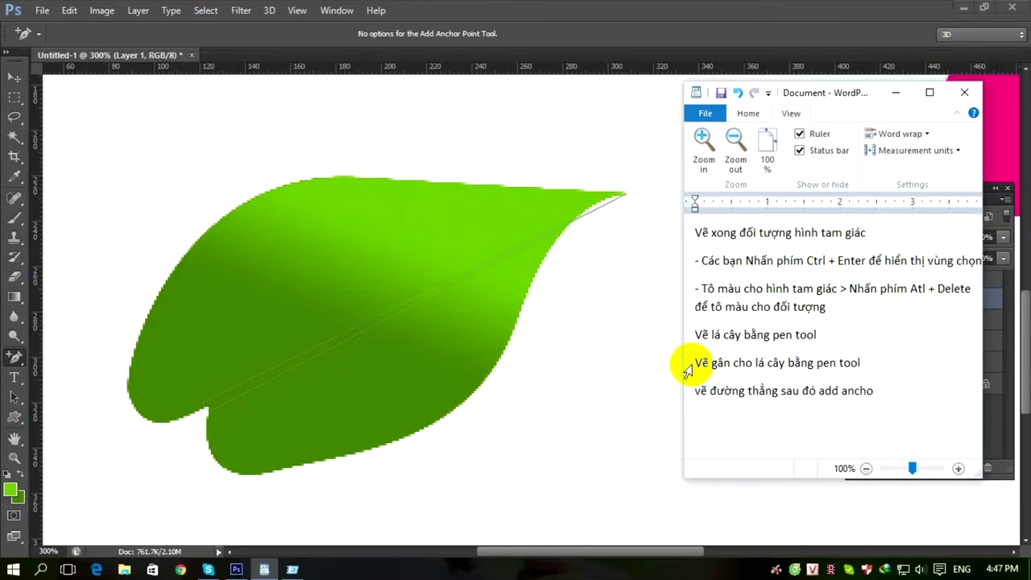
{"action": "left_click", "coordinate": [392, 407]}
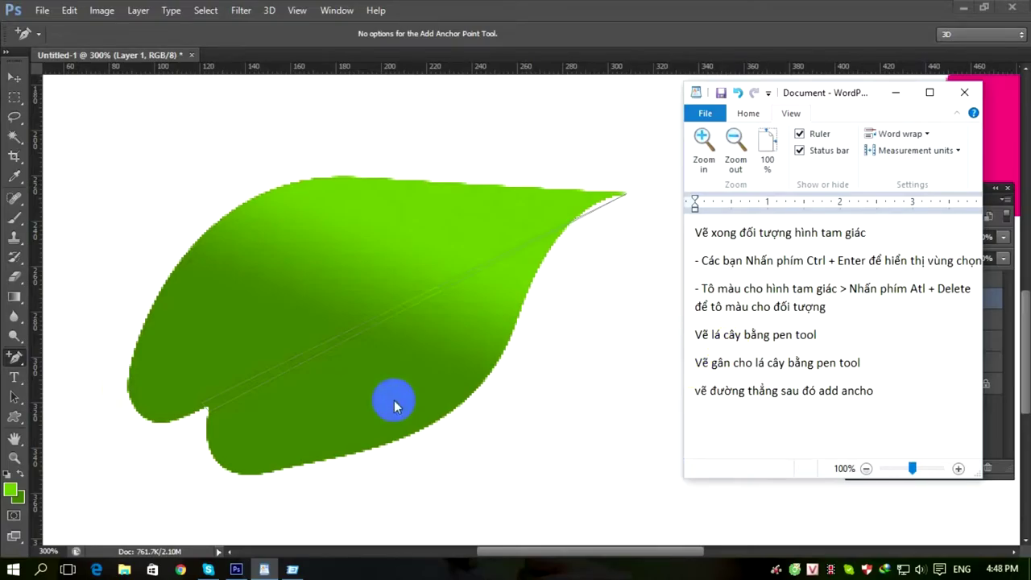
Switch to the Pen Tool, then fix the note line to read 'vẽ đường thẳng sau đó add anchor point tool'.
{"action": "left_click", "coordinate": [16, 358]}
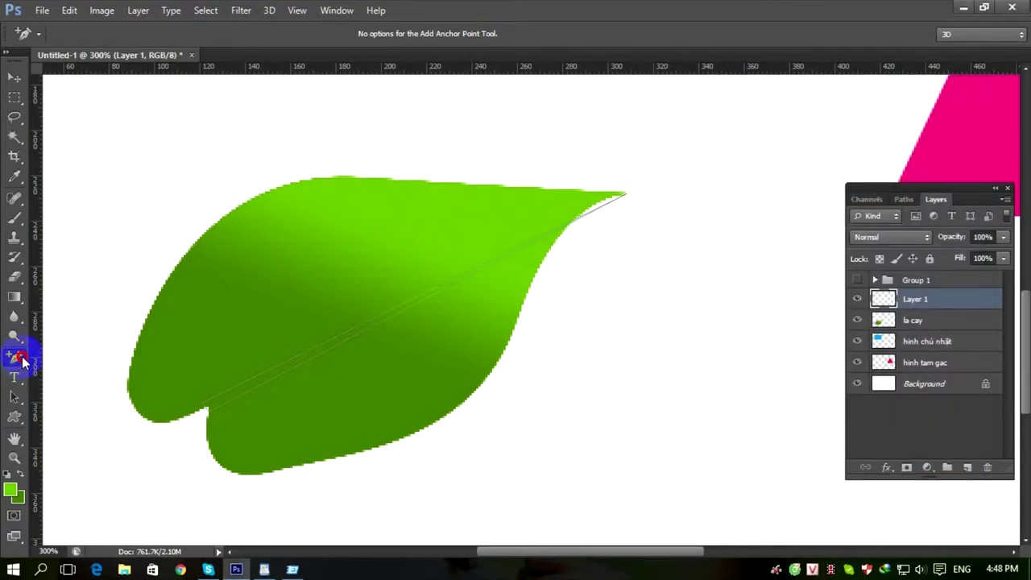
{"action": "left_click_drag", "start_coordinate": [19, 362], "coordinate": [93, 384]}
{"action": "key", "text": "alt+Tab"}
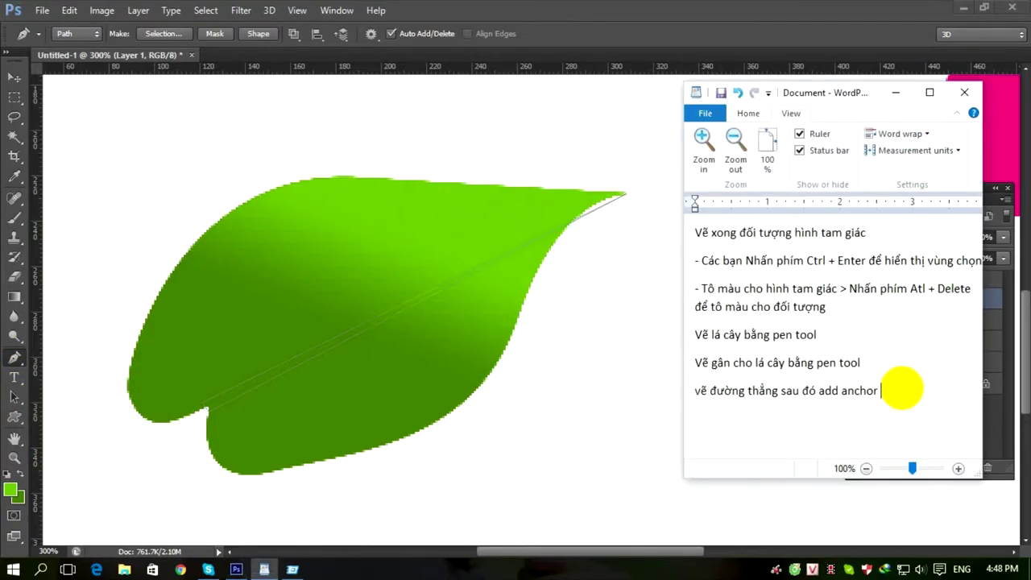
{"action": "key", "text": "BackSpace"}
{"action": "left_click", "coordinate": [158, 413]}
Add an anchor point midway along the vein path and pull it so the vein bends.
{"action": "left_click", "coordinate": [370, 321]}
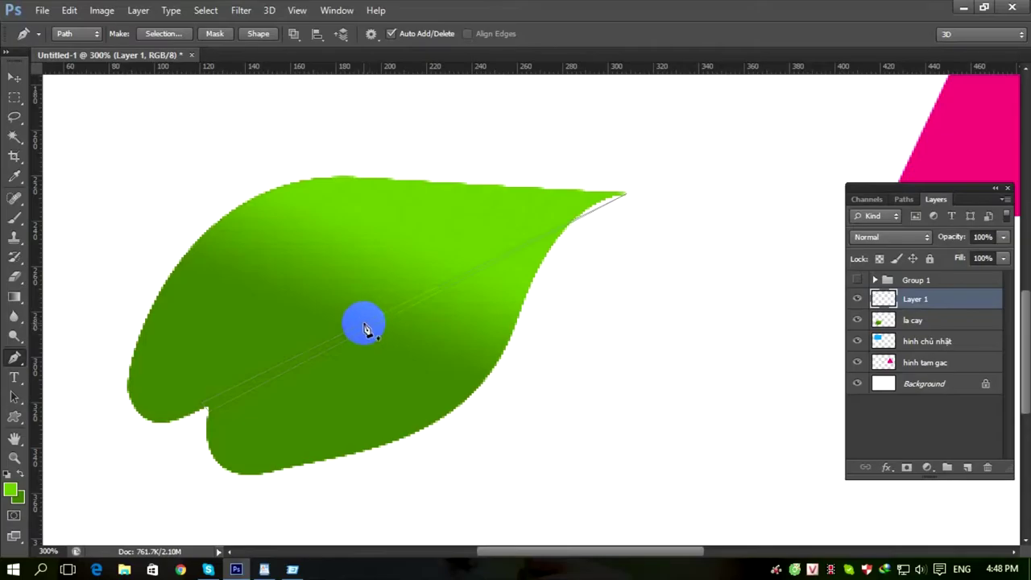
{"action": "left_click", "coordinate": [363, 323]}
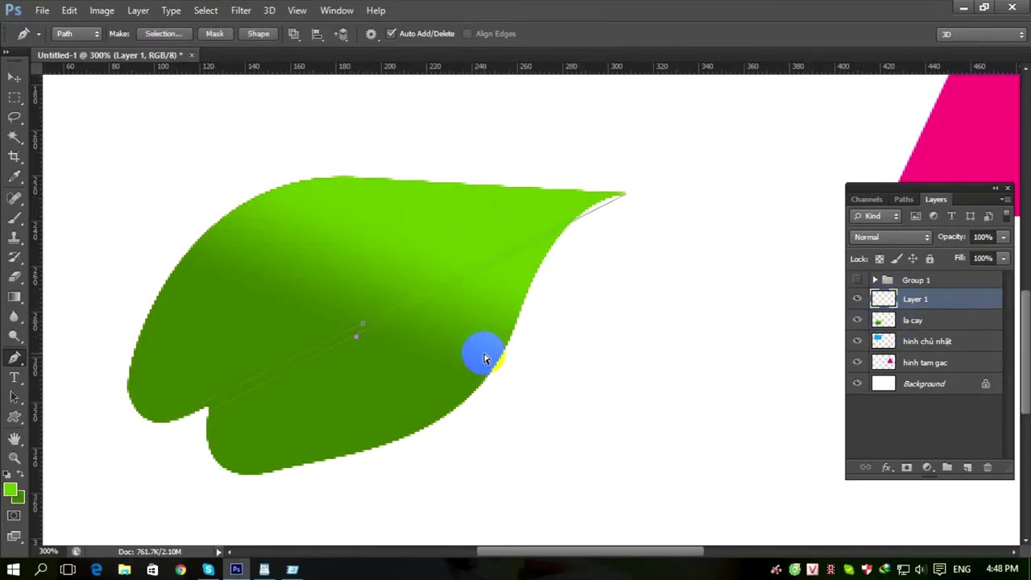
{"action": "scroll", "coordinate": [483, 358], "scroll_direction": "up", "scroll_amount": 2}
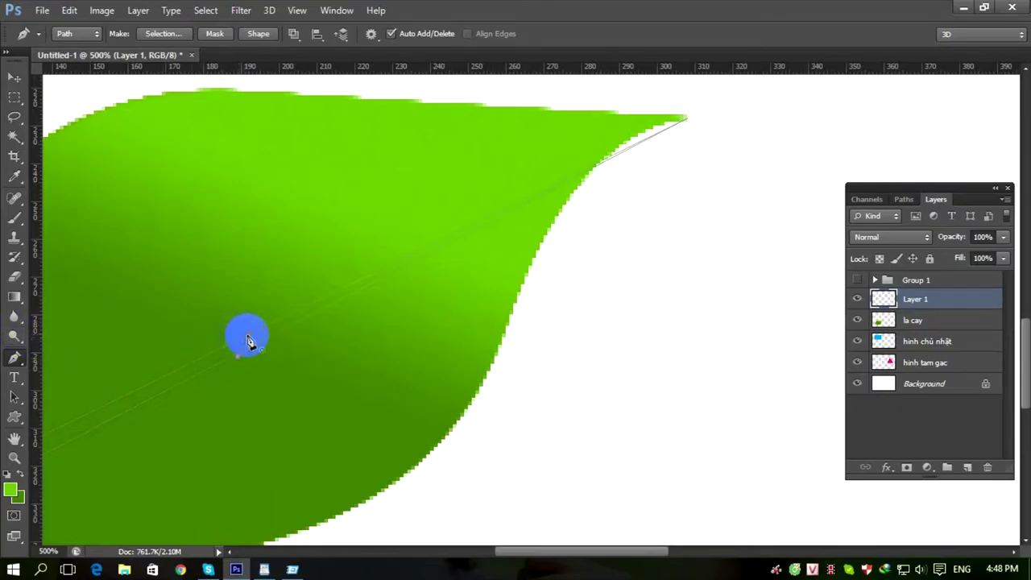
{"action": "left_click", "coordinate": [13, 355]}
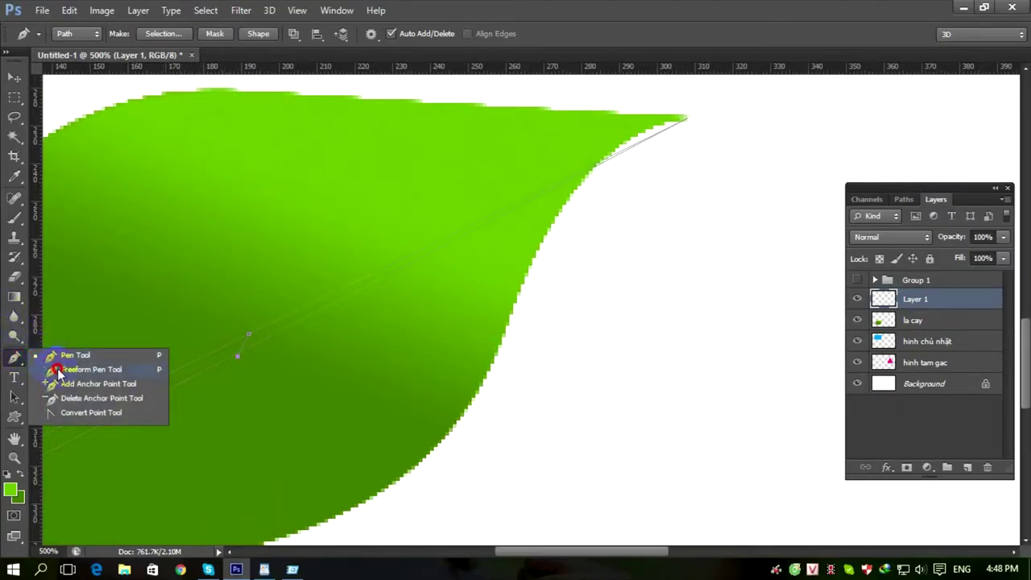
{"action": "left_click", "coordinate": [62, 400]}
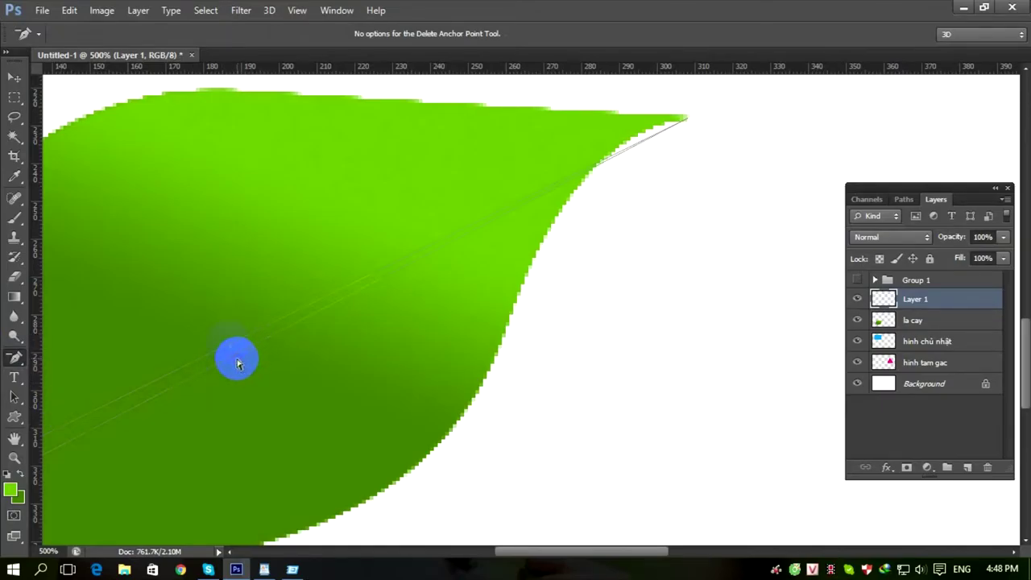
{"action": "left_click", "coordinate": [13, 356]}
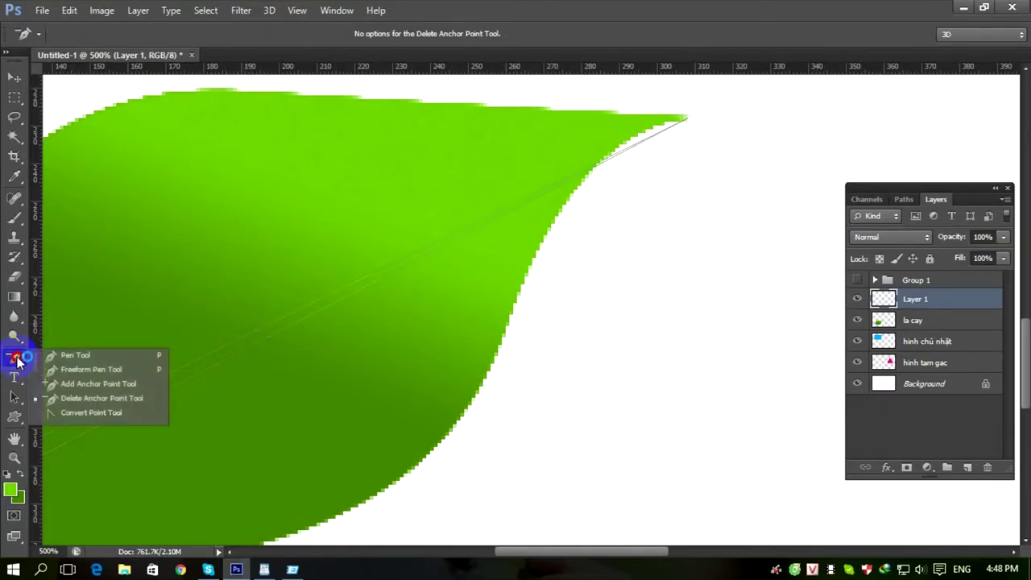
{"action": "left_click", "coordinate": [57, 383]}
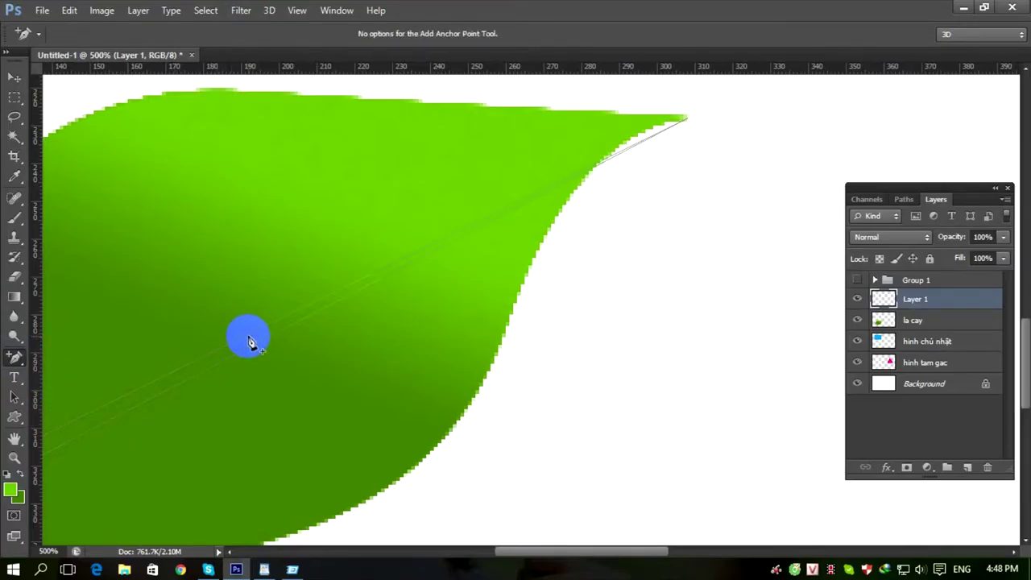
{"action": "left_click_drag", "start_coordinate": [250, 340], "coordinate": [253, 348]}
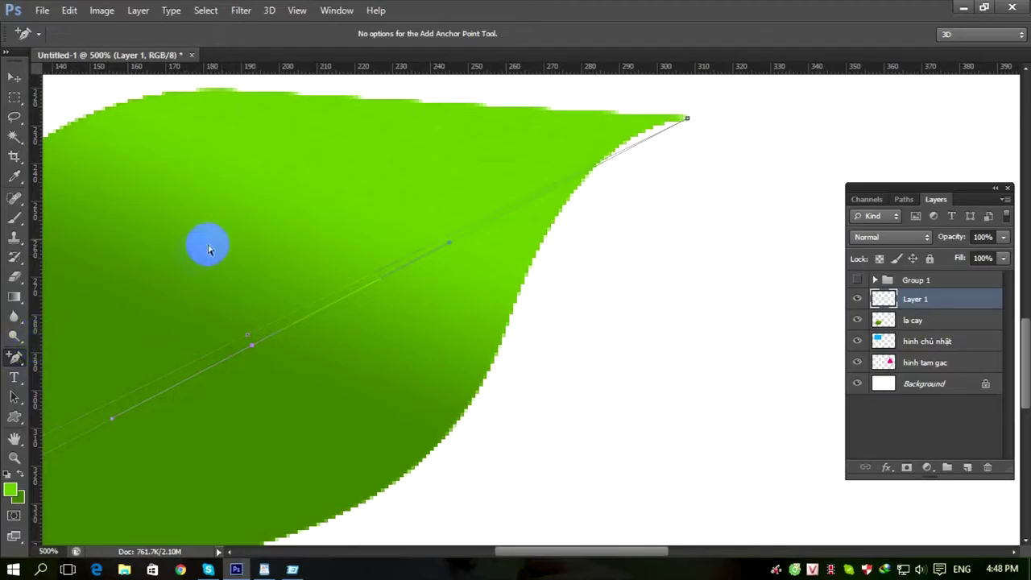
{"action": "right_click", "coordinate": [13, 360]}
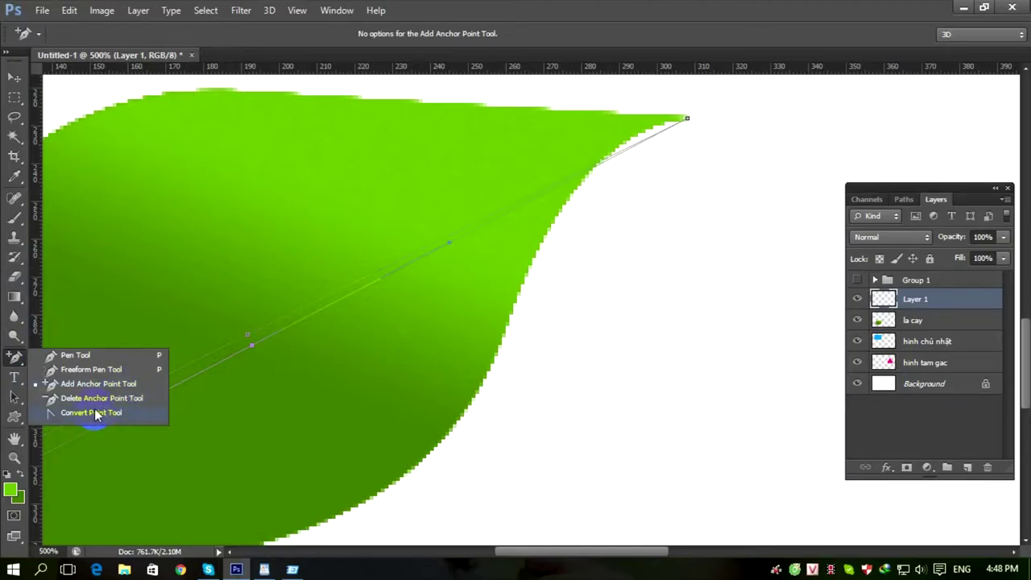
{"action": "left_click", "coordinate": [264, 570]}
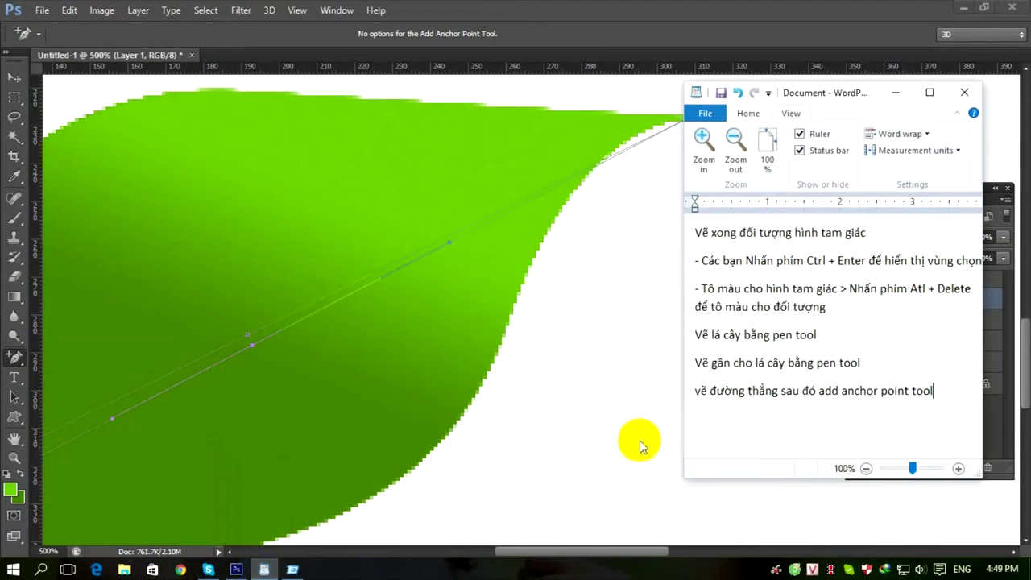
Type notes: 'Sau khi add nope xong', 'Click vào công cụ chọn Conver pen Tôol', then bend the path freely.
{"action": "key", "text": "Return"}
{"action": "type", "text": "Sau khi add "}
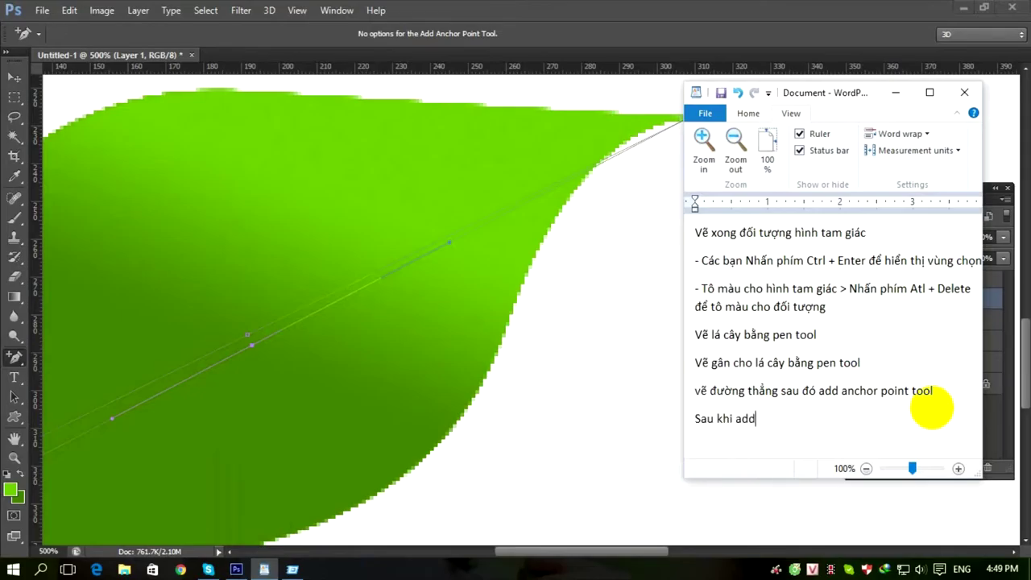
{"action": "type", "text": "nope xong"}
{"action": "key", "text": "Return"}
{"action": "type", "text": "Click vào công"}
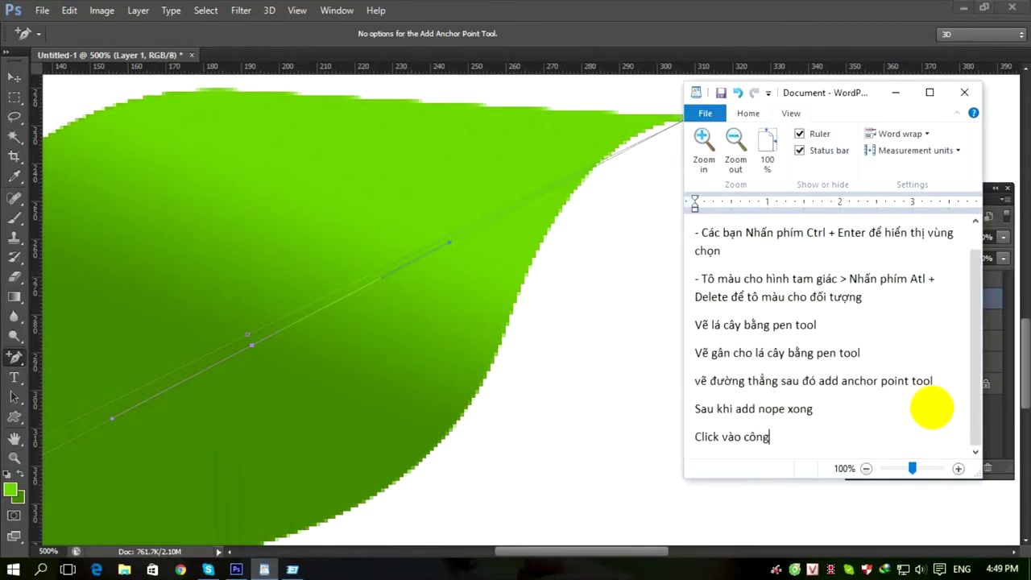
{"action": "type", "text": " cụ chọn V"}
{"action": "key", "text": "BackSpace"}
{"action": "type", "text": "Cp"}
{"action": "key", "text": "BackSpace"}
{"action": "type", "text": "onver"}
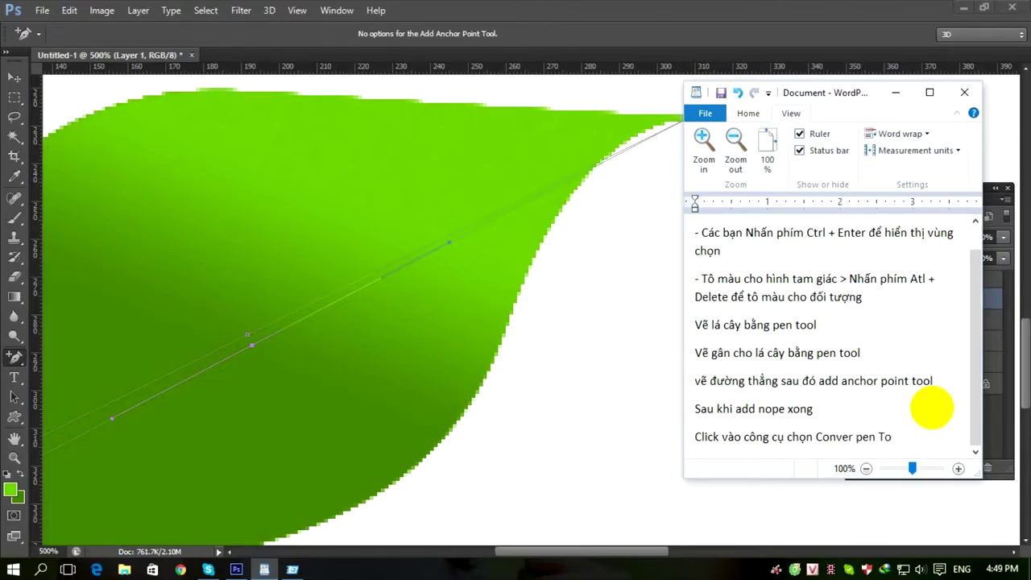
{"action": "type", "text": " pen Tôol"}
{"action": "key", "text": "Return"}
{"action": "type", "text": "đ"}
{"action": "key", "text": "BackSpace"}
{"action": "key", "text": "BackSpace"}
{"action": "type", "text": "uong công đường"}
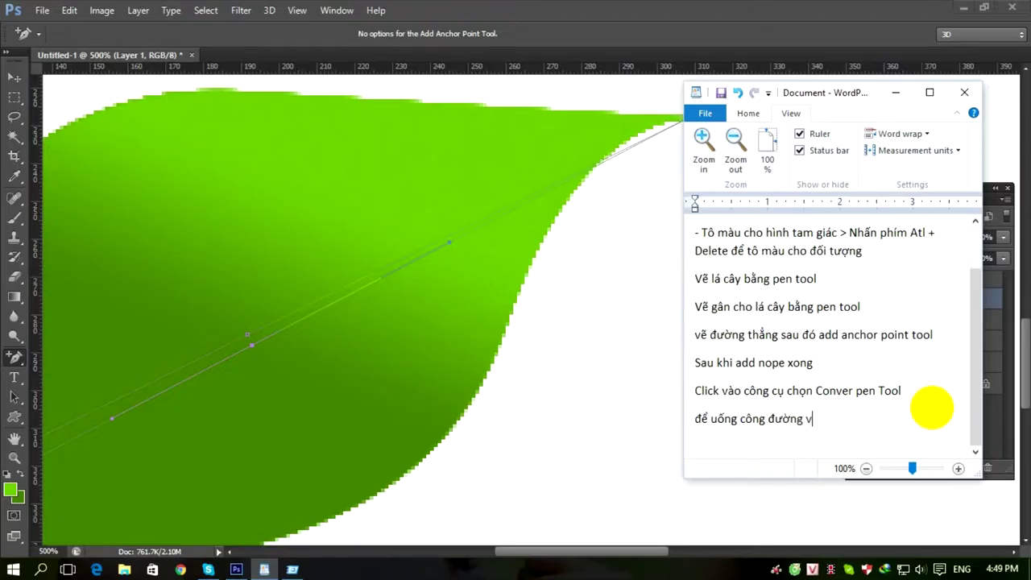
{"action": "type", "text": " vẽ theo tùy thích của bạn"}
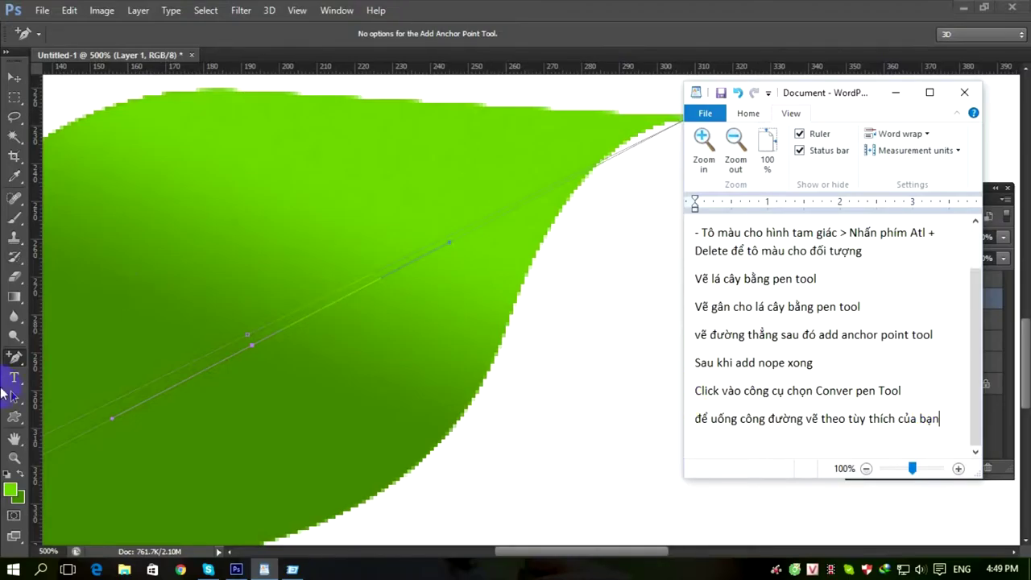
{"action": "left_click", "coordinate": [21, 368]}
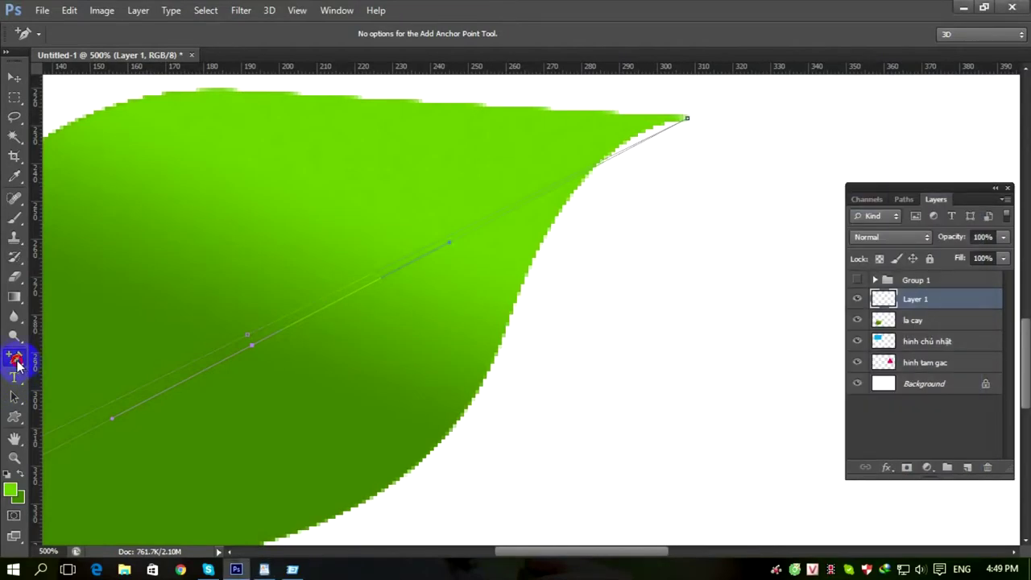
With the Convert Point Tool, pull and flatten handles on the vein's middle anchor, then remove that anchor.
{"action": "right_click", "coordinate": [18, 364]}
{"action": "left_click", "coordinate": [70, 412]}
{"action": "left_click", "coordinate": [247, 335]}
{"action": "left_click_drag", "start_coordinate": [273, 306], "coordinate": [120, 381]}
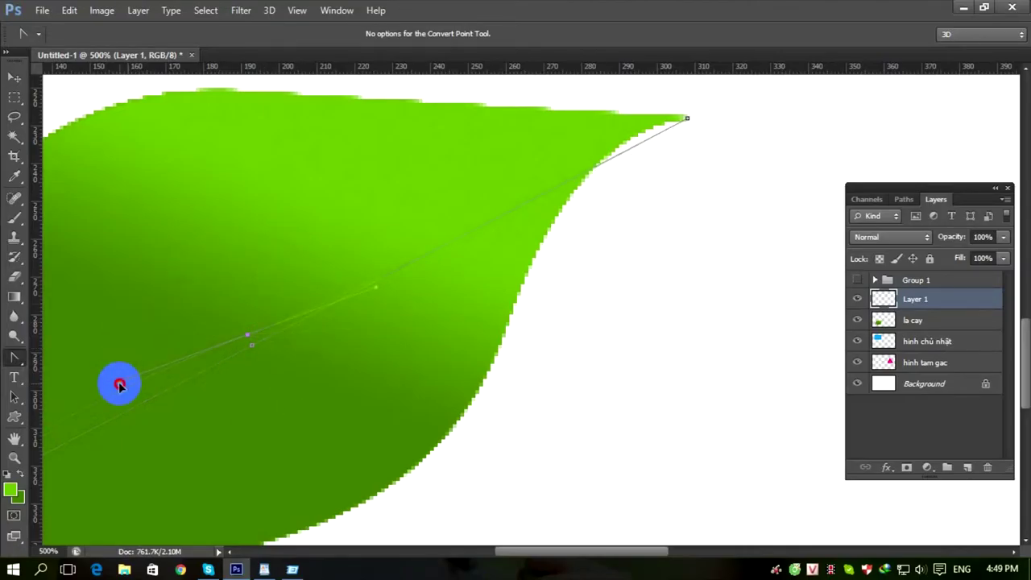
{"action": "left_click_drag", "start_coordinate": [249, 336], "coordinate": [161, 378]}
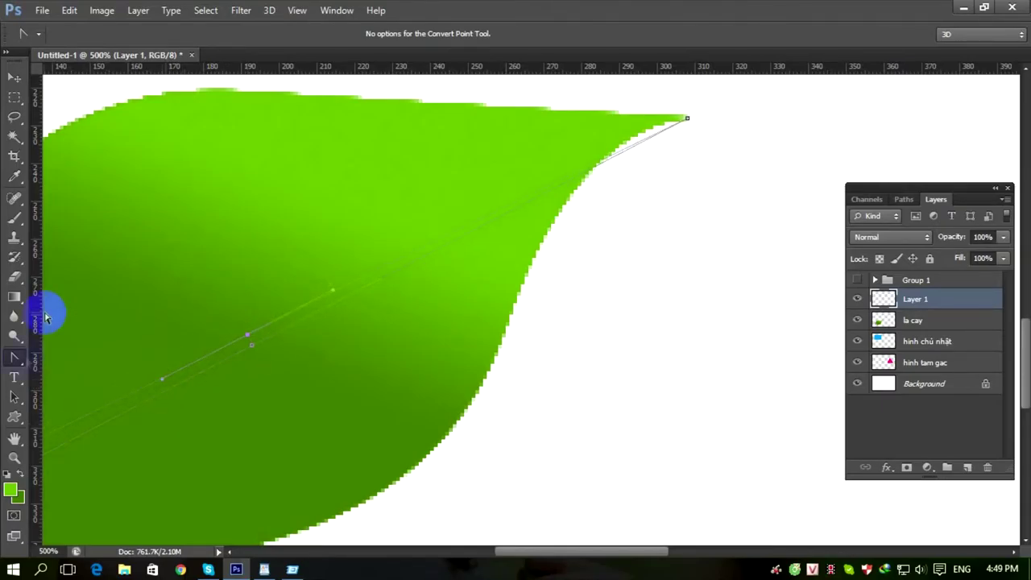
{"action": "right_click", "coordinate": [10, 363]}
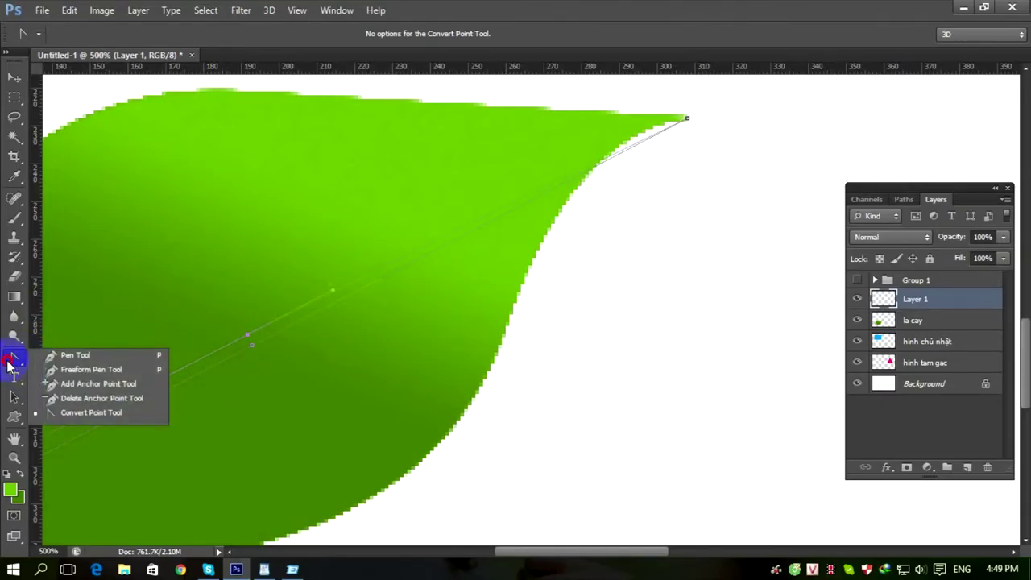
{"action": "left_click", "coordinate": [58, 355]}
{"action": "left_click", "coordinate": [248, 333]}
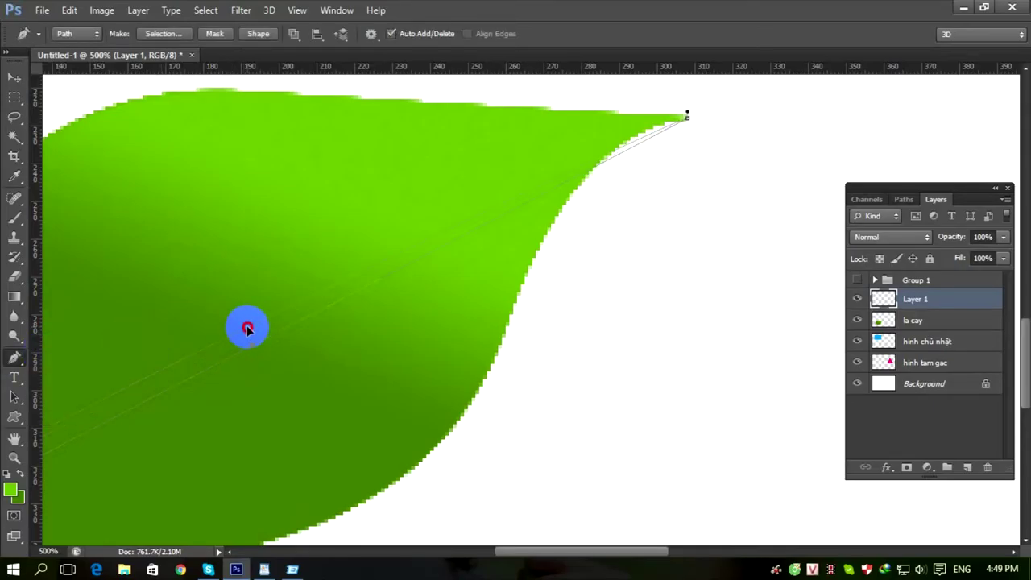
Reshape the vein toward the leaf tip and pull curve handles from the lower-left anchor.
{"action": "left_click_drag", "start_coordinate": [221, 242], "coordinate": [433, 310]}
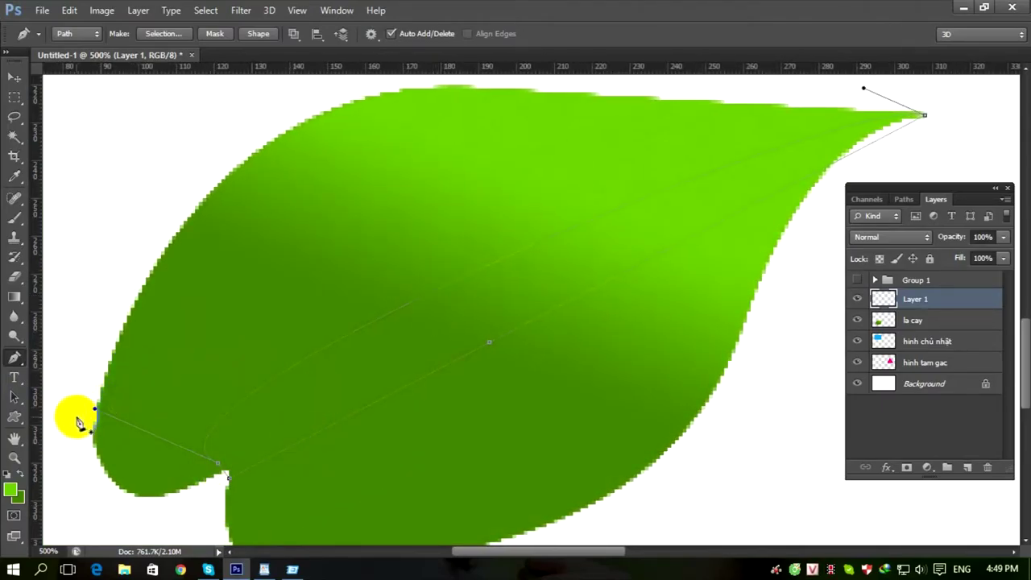
{"action": "left_click_drag", "start_coordinate": [95, 413], "coordinate": [217, 477]}
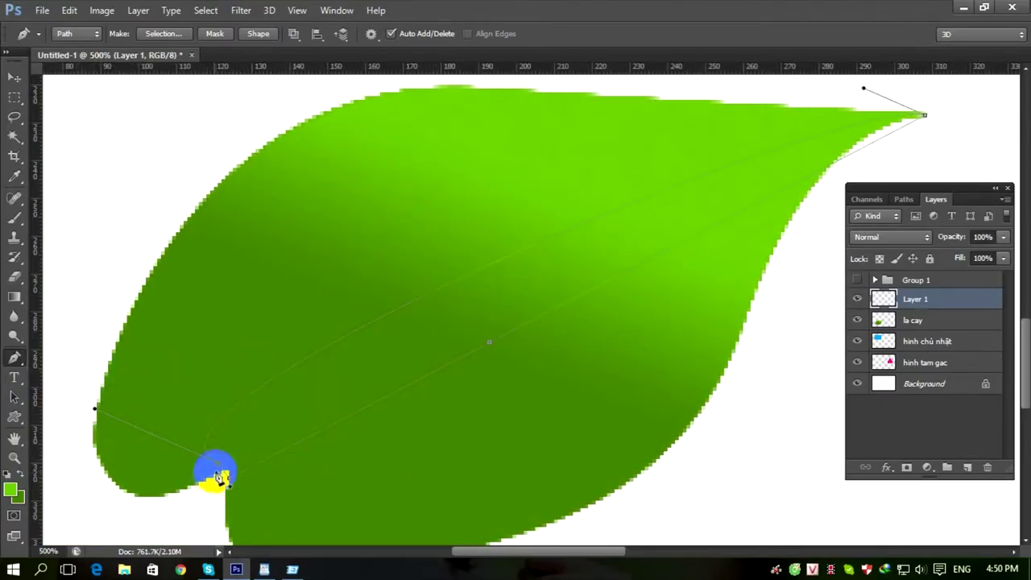
{"action": "left_click_drag", "start_coordinate": [202, 444], "coordinate": [238, 471]}
{"action": "left_click", "coordinate": [168, 491]}
{"action": "left_click", "coordinate": [239, 471]}
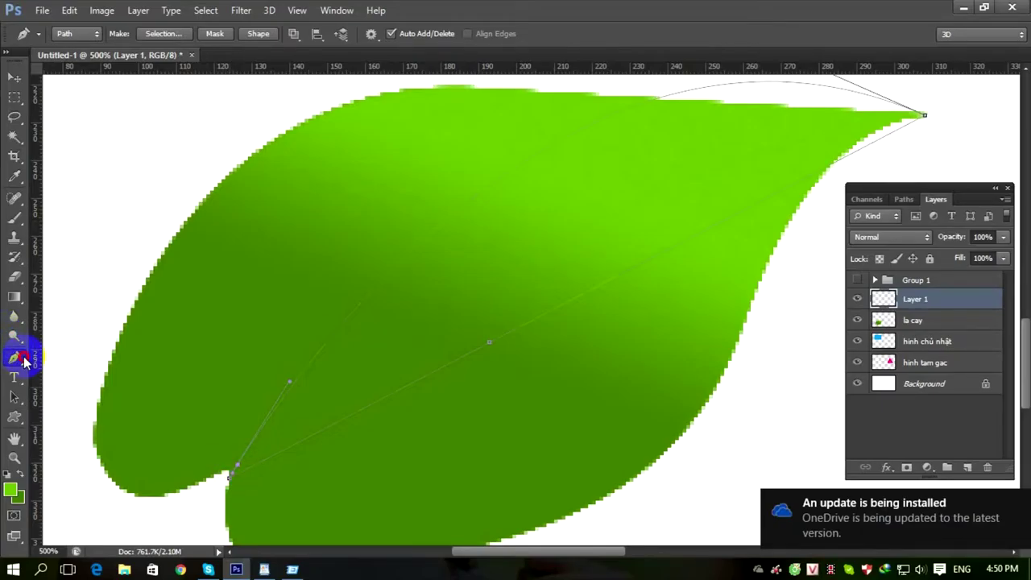
{"action": "right_click", "coordinate": [24, 362]}
{"action": "left_click", "coordinate": [58, 357]}
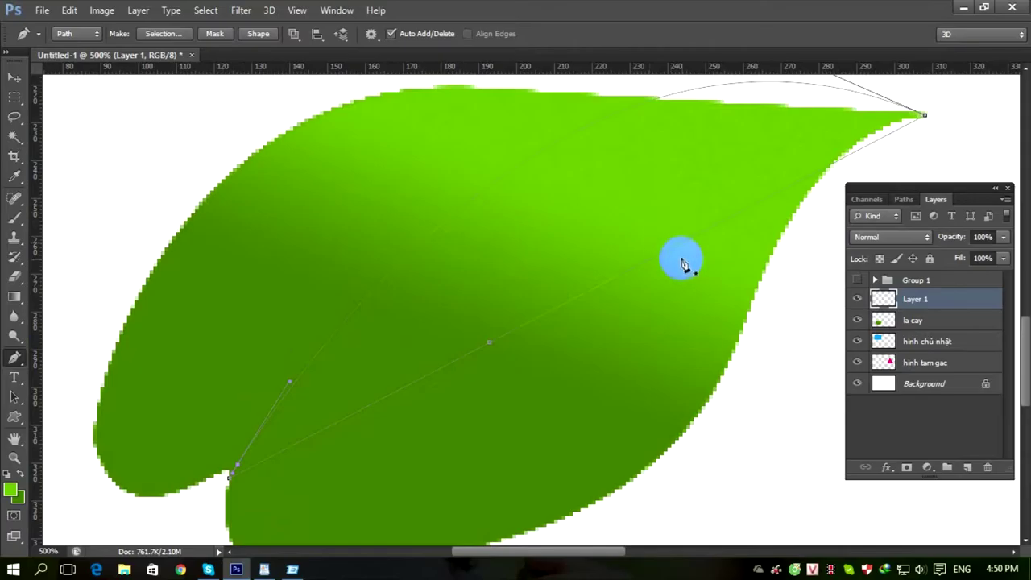
{"action": "scroll", "coordinate": [687, 266], "scroll_direction": "up", "scroll_amount": 3}
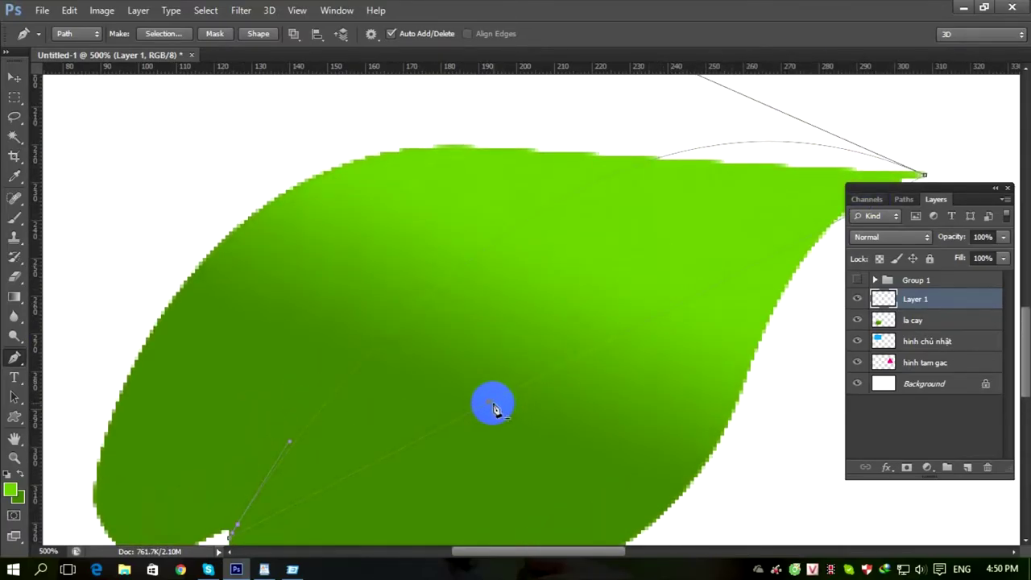
Pull longer curve handles from the middle anchor and adjust the bottom anchor's curve with Convert Point.
{"action": "right_click", "coordinate": [15, 358]}
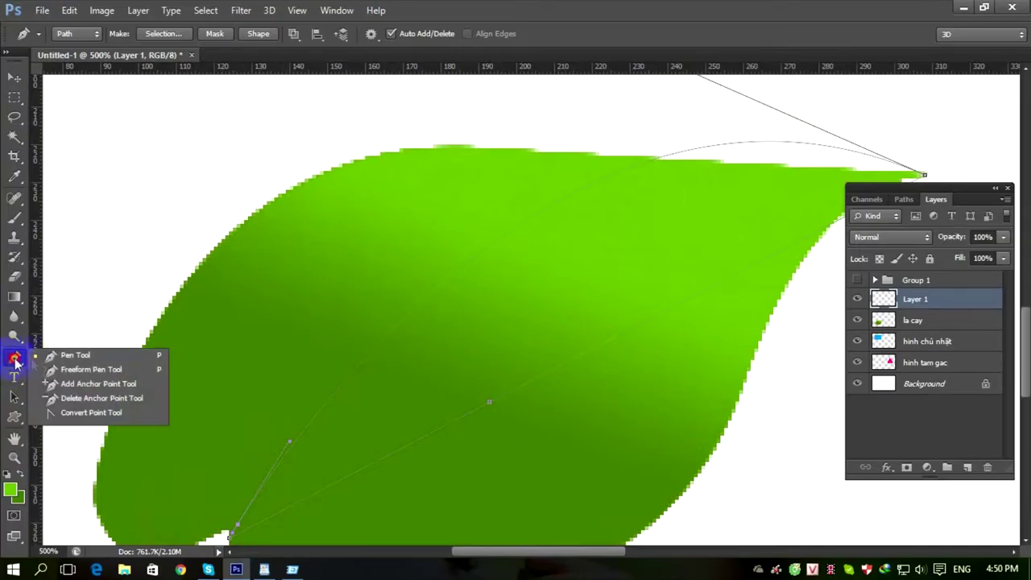
{"action": "left_click", "coordinate": [72, 413]}
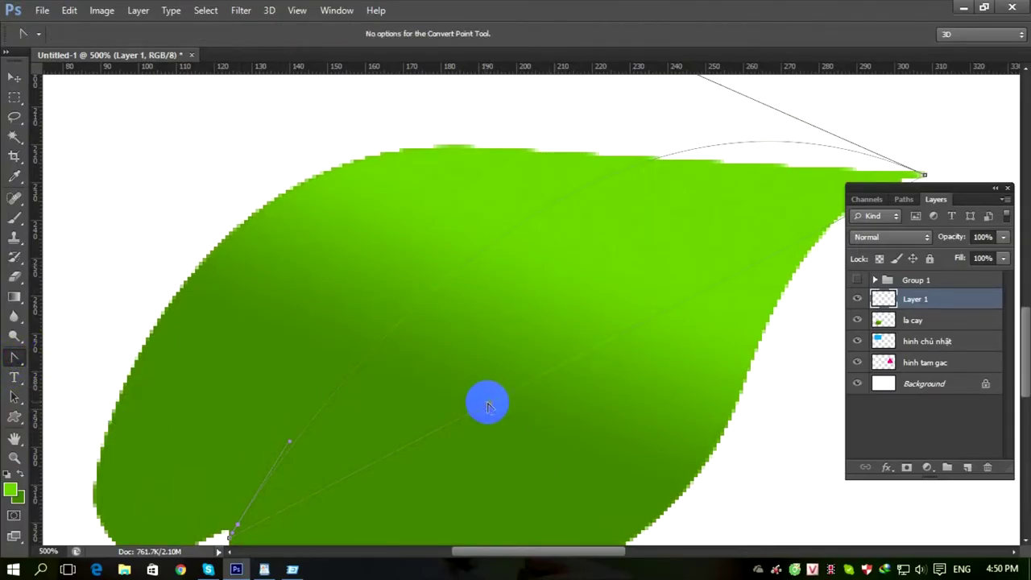
{"action": "left_click_drag", "start_coordinate": [491, 407], "coordinate": [679, 221]}
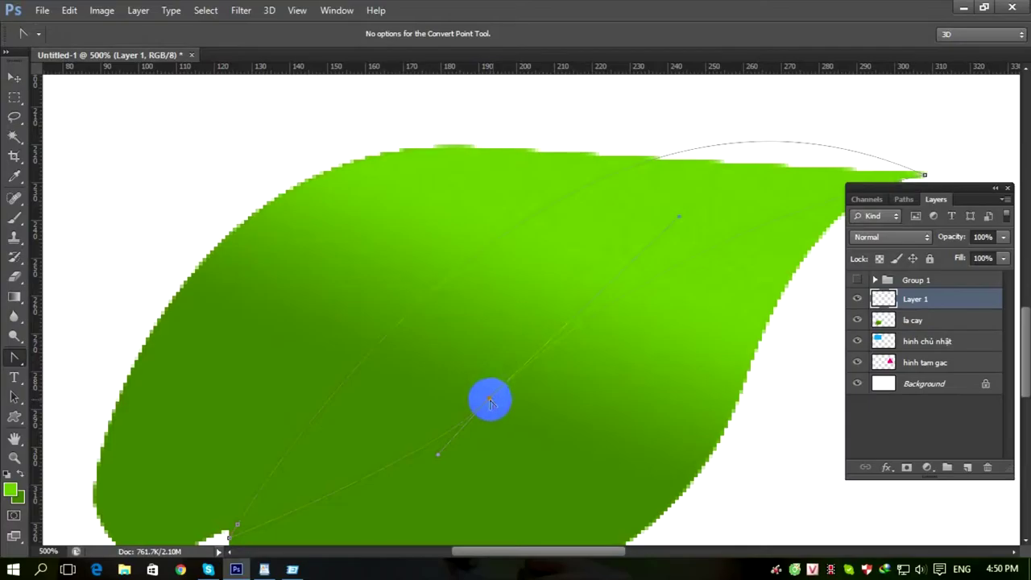
{"action": "left_click_drag", "start_coordinate": [486, 394], "coordinate": [524, 381]}
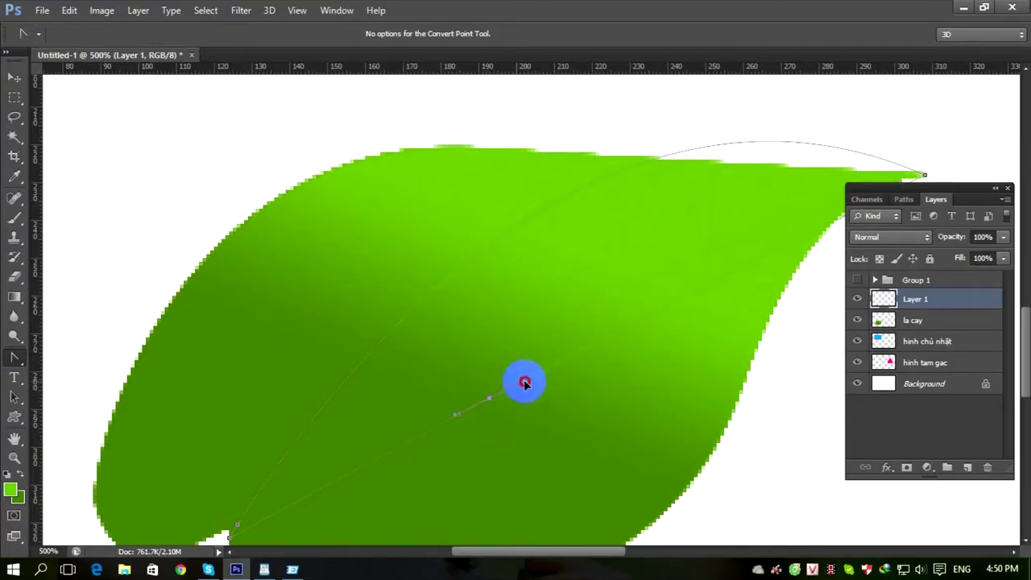
{"action": "left_click_drag", "start_coordinate": [617, 357], "coordinate": [447, 363]}
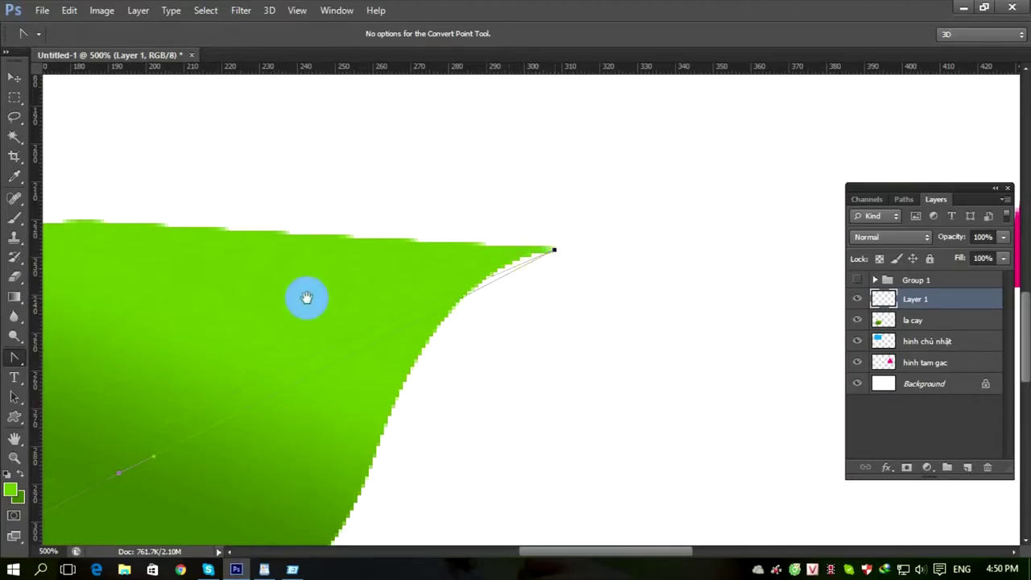
{"action": "left_click_drag", "start_coordinate": [306, 297], "coordinate": [582, 218]}
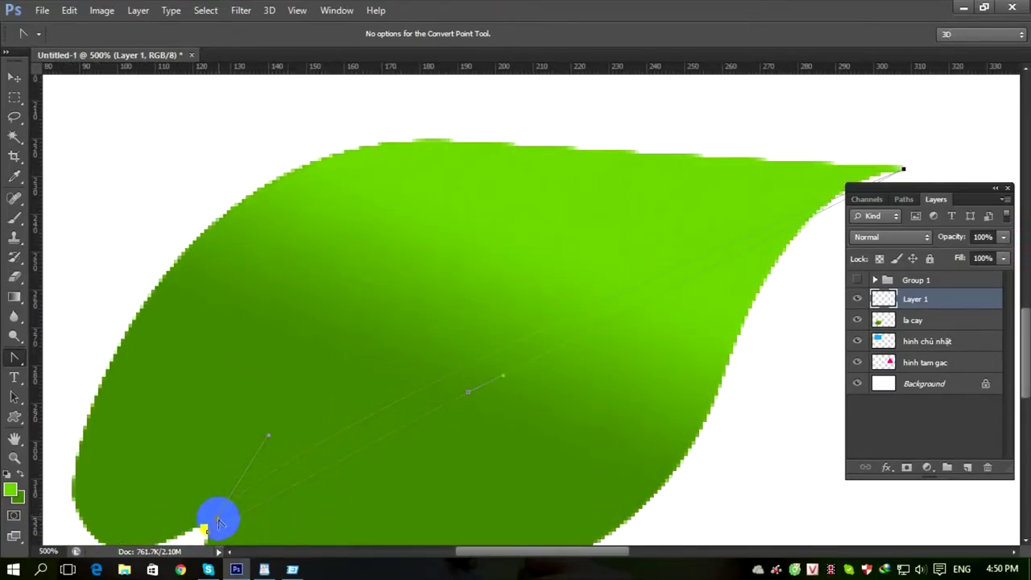
{"action": "left_click_drag", "start_coordinate": [218, 522], "coordinate": [196, 525]}
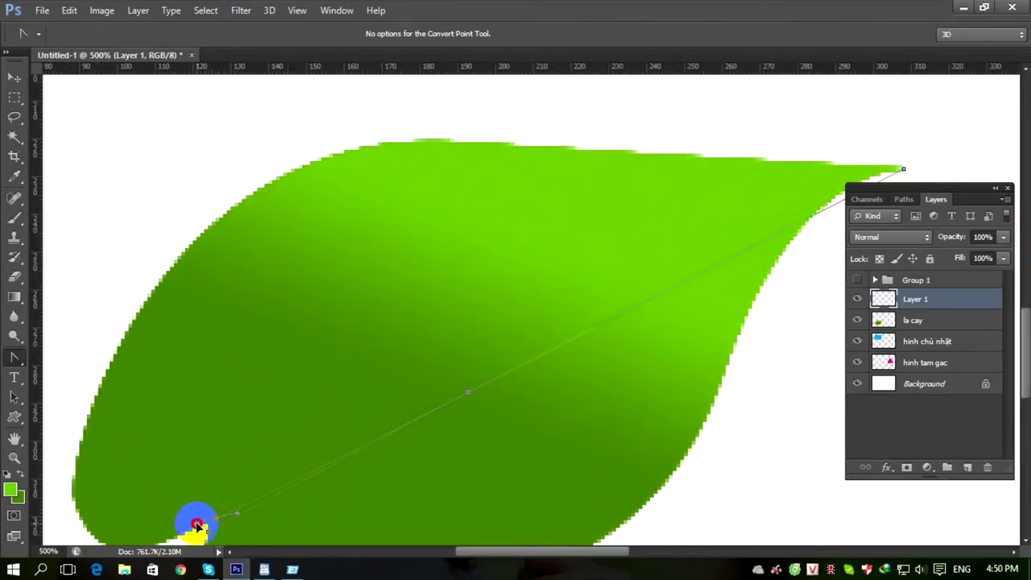
{"action": "mouse_move", "coordinate": [212, 519]}
{"action": "left_mouse_down"}
{"action": "mouse_move", "coordinate": [249, 449]}
{"action": "mouse_move", "coordinate": [207, 501]}
{"action": "left_mouse_up"}
{"action": "left_click", "coordinate": [15, 359]}
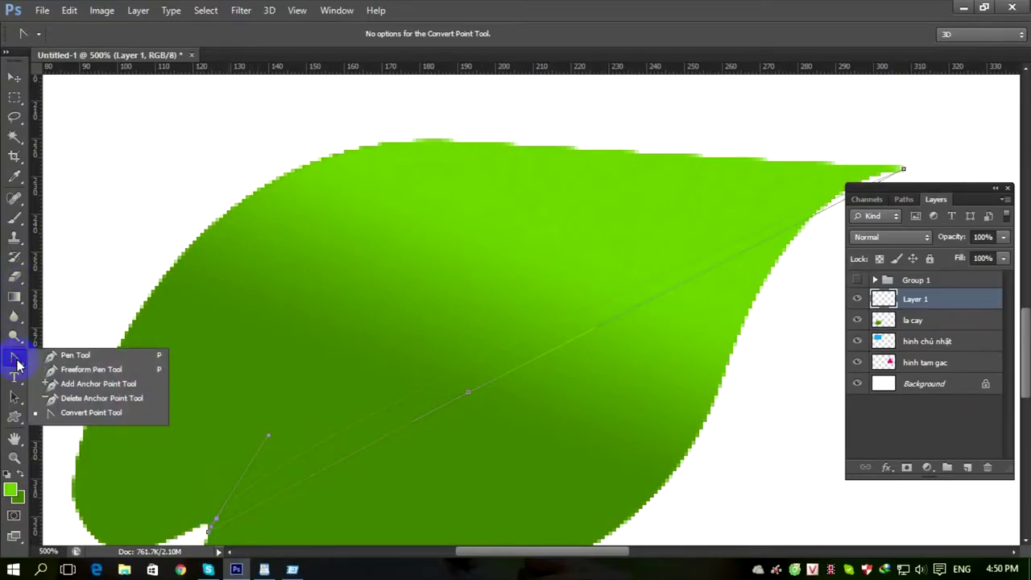
{"action": "left_click", "coordinate": [74, 355]}
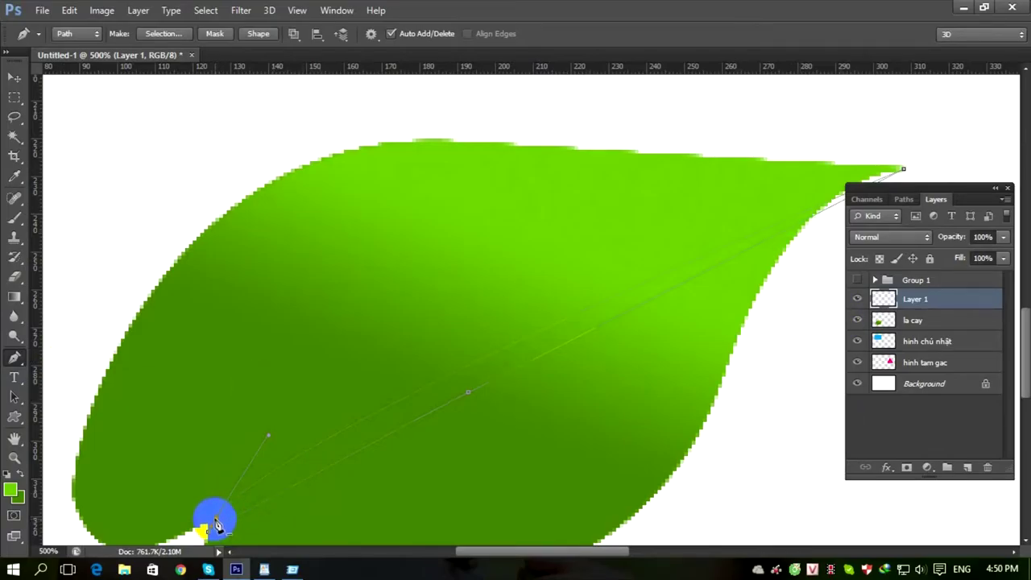
Reset colours to default, add an anchor at the leaf tip, curve the segment, and close the vein path.
{"action": "left_click_drag", "start_coordinate": [323, 515], "coordinate": [373, 406]}
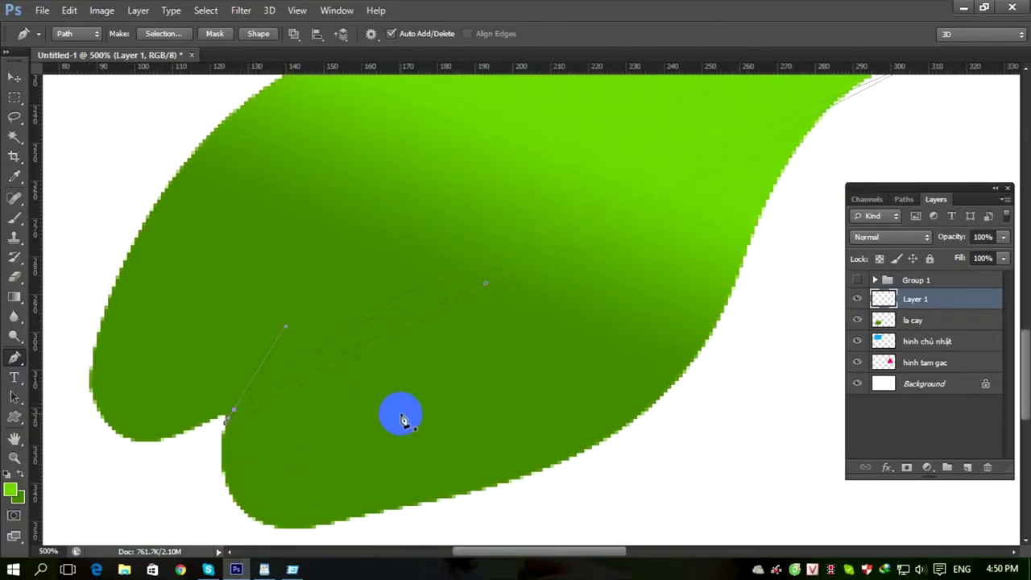
{"action": "key", "text": "d"}
{"action": "left_click", "coordinate": [234, 415]}
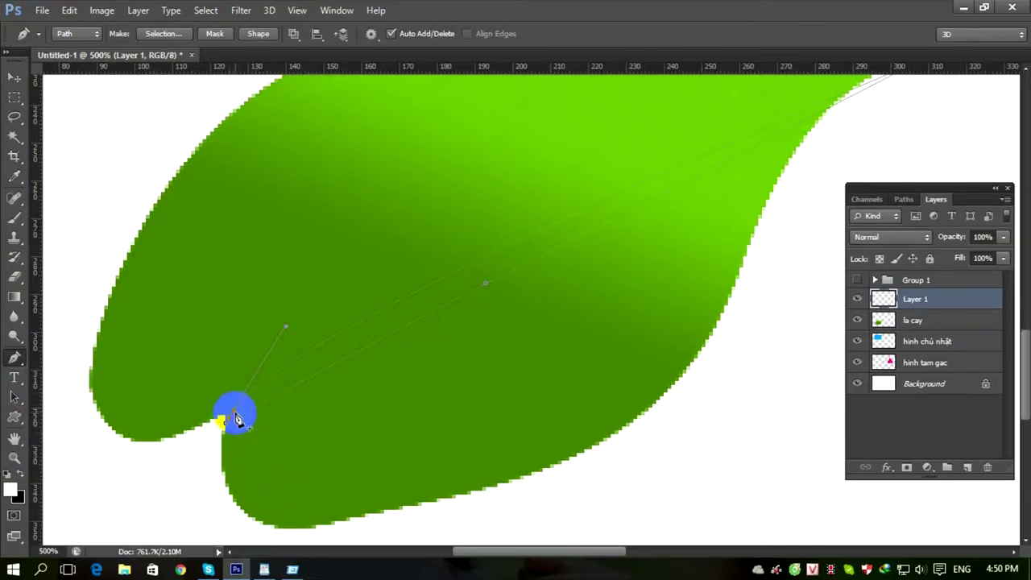
{"action": "scroll", "coordinate": [568, 246], "scroll_direction": "up", "scroll_amount": 1}
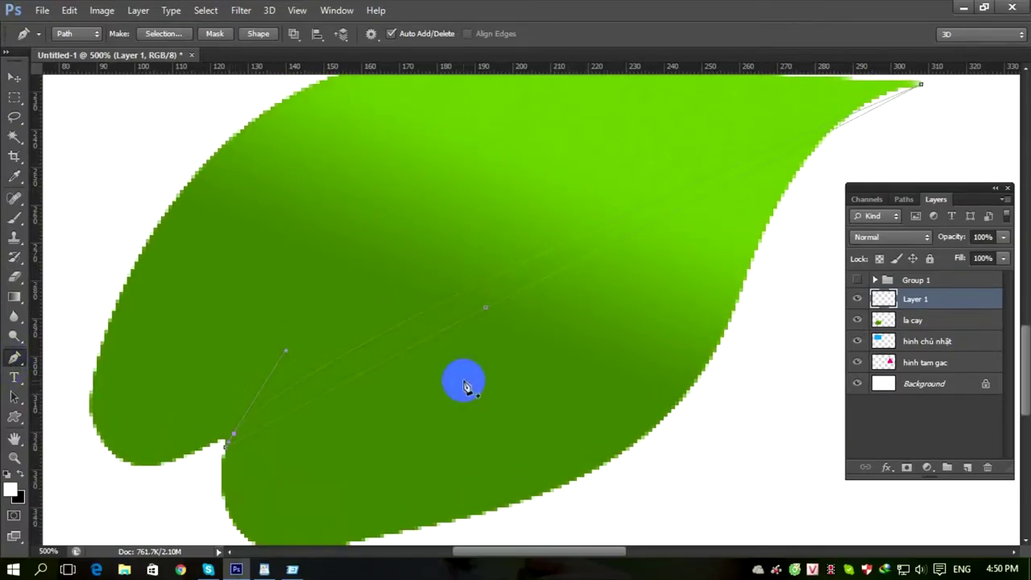
{"action": "scroll", "coordinate": [465, 384], "scroll_direction": "up", "scroll_amount": 1}
{"action": "left_click", "coordinate": [942, 109]}
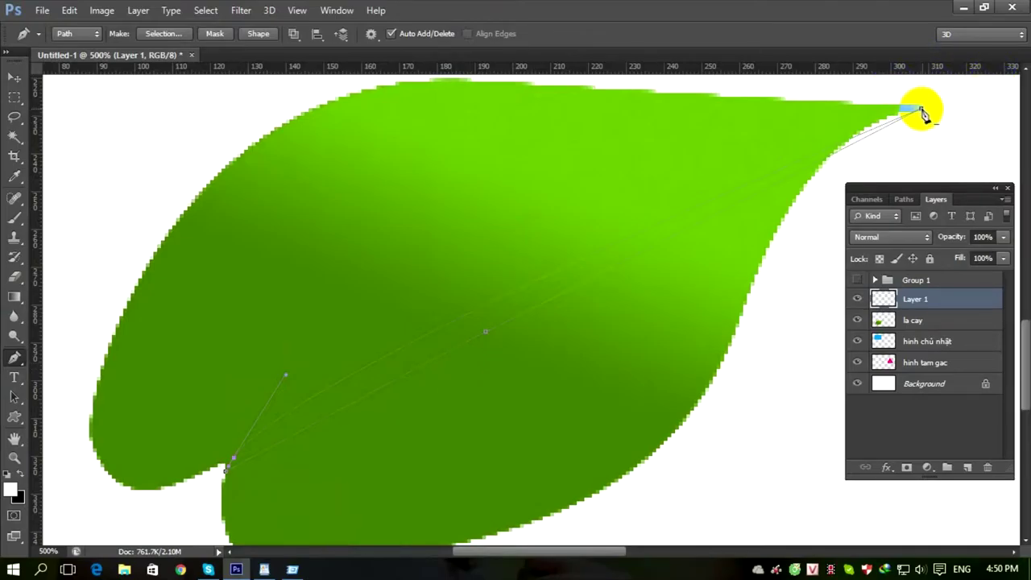
{"action": "mouse_move", "coordinate": [924, 115]}
{"action": "left_mouse_down"}
{"action": "mouse_move", "coordinate": [907, 118]}
{"action": "mouse_move", "coordinate": [918, 112]}
{"action": "left_mouse_up"}
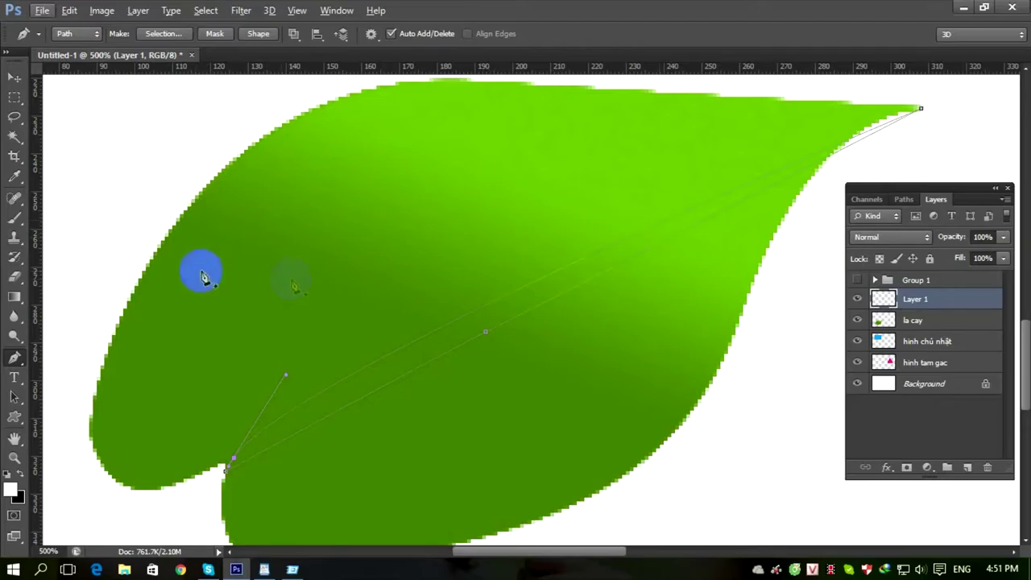
{"action": "right_click", "coordinate": [13, 359]}
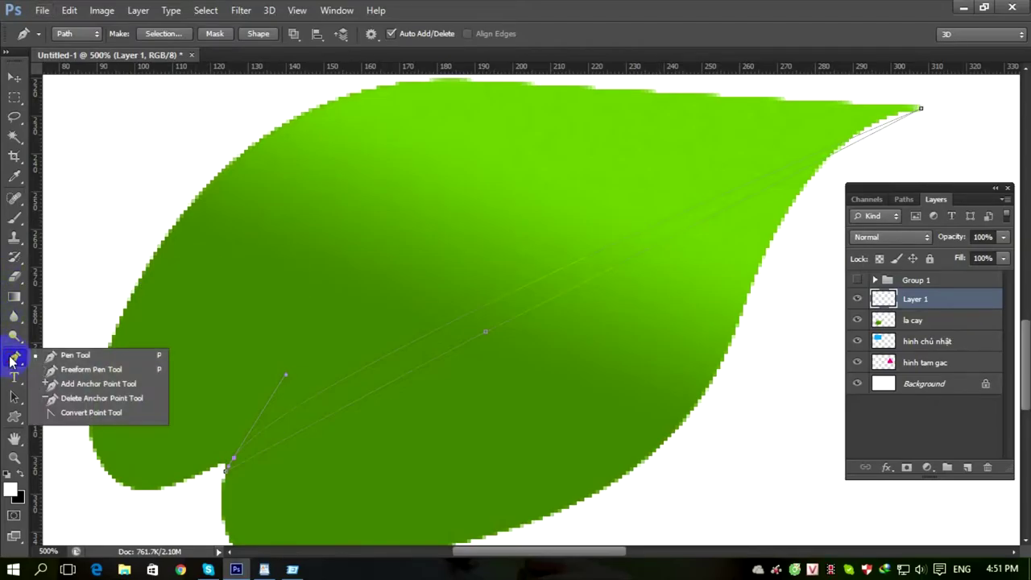
{"action": "left_click", "coordinate": [55, 356]}
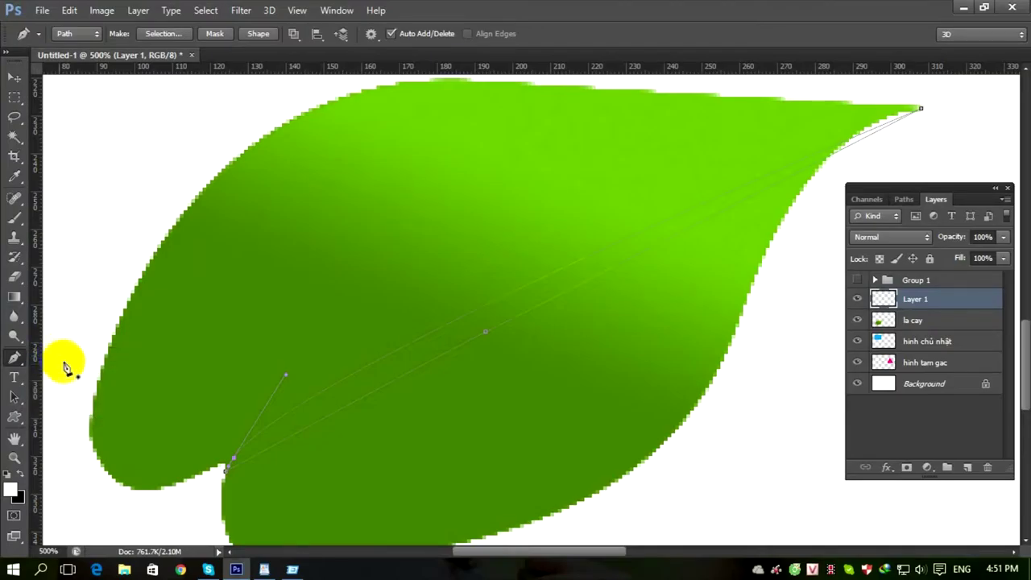
{"action": "left_click", "coordinate": [922, 111]}
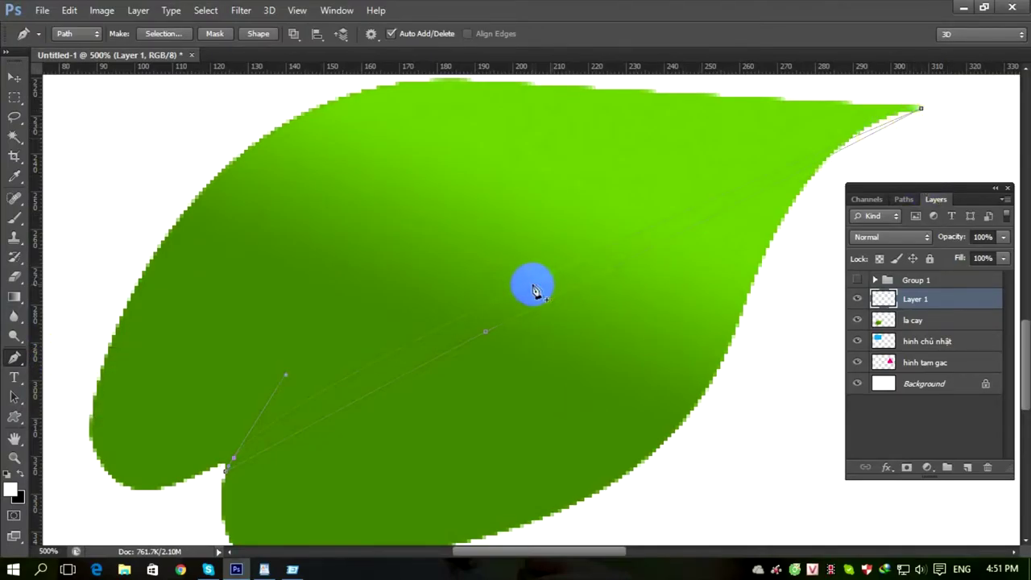
{"action": "left_click_drag", "start_coordinate": [534, 290], "coordinate": [489, 341]}
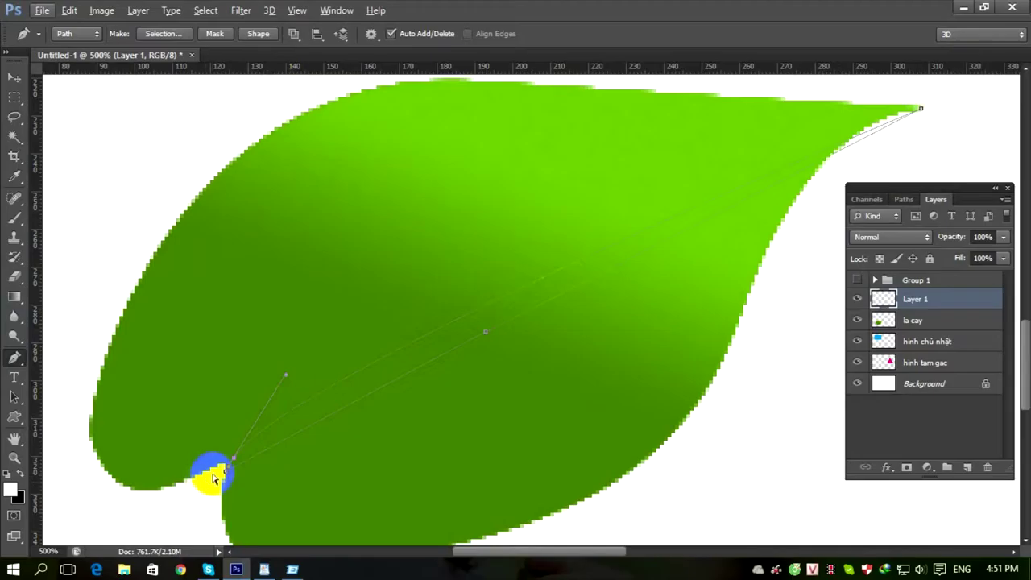
{"action": "left_click", "coordinate": [228, 462]}
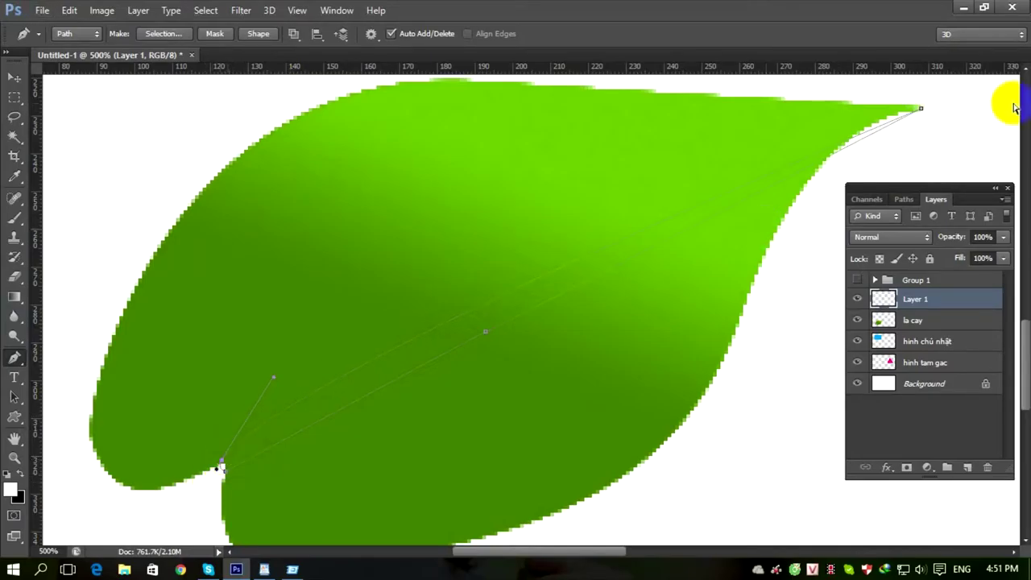
Raise the vein's middle curve and refine handles near the notch and tip for a smooth arc.
{"action": "left_click", "coordinate": [920, 110]}
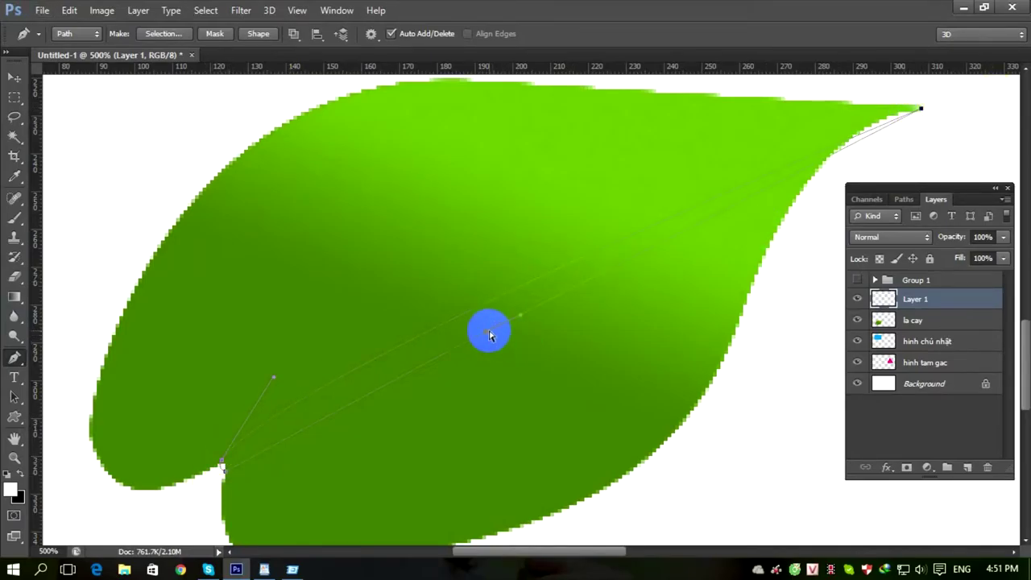
{"action": "left_click_drag", "start_coordinate": [488, 334], "coordinate": [488, 315]}
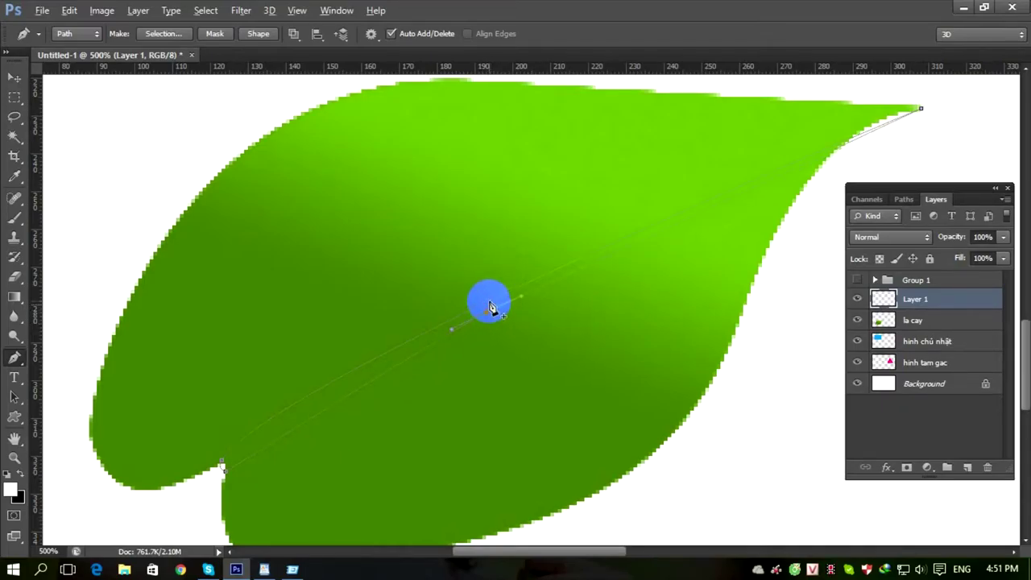
{"action": "left_click_drag", "start_coordinate": [491, 306], "coordinate": [436, 232]}
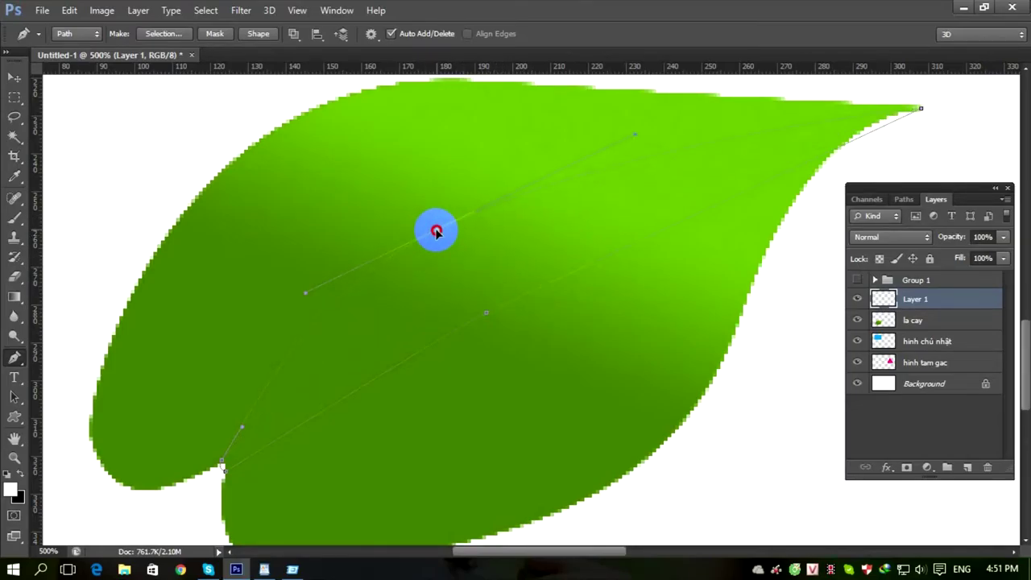
{"action": "left_click_drag", "start_coordinate": [487, 316], "coordinate": [705, 141]}
{"action": "left_click_drag", "start_coordinate": [486, 238], "coordinate": [301, 330]}
{"action": "left_click", "coordinate": [222, 475]}
{"action": "mouse_move", "coordinate": [225, 475]}
{"action": "left_mouse_down"}
{"action": "mouse_move", "coordinate": [228, 493]}
{"action": "mouse_move", "coordinate": [217, 474]}
{"action": "left_mouse_up"}
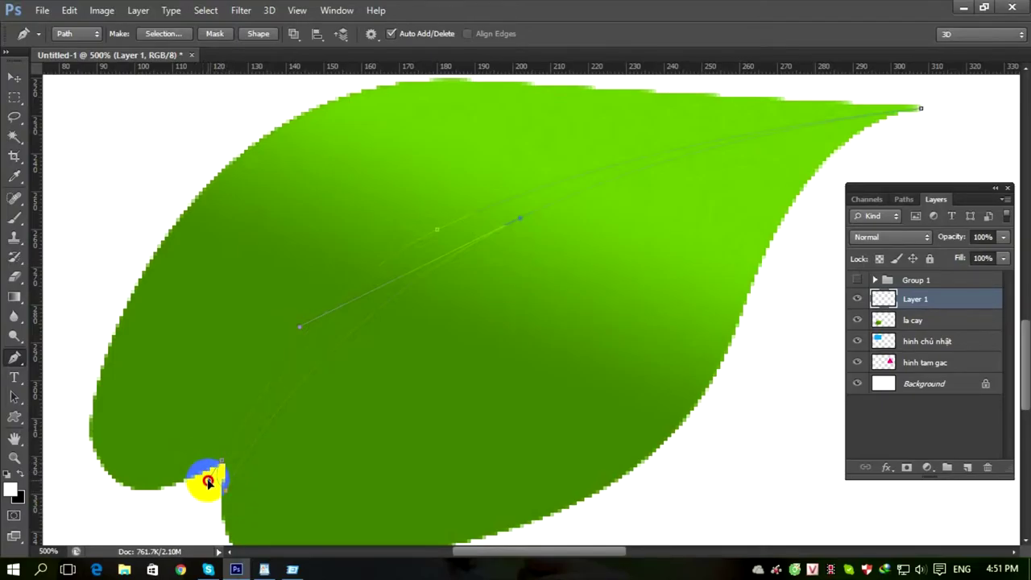
{"action": "left_click_drag", "start_coordinate": [222, 467], "coordinate": [218, 493]}
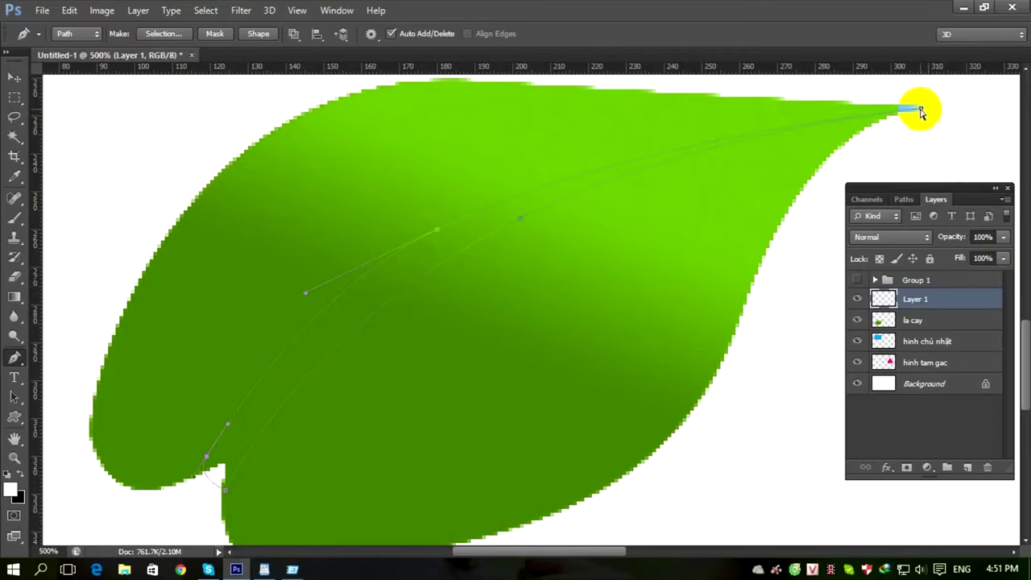
{"action": "left_click_drag", "start_coordinate": [918, 110], "coordinate": [292, 361]}
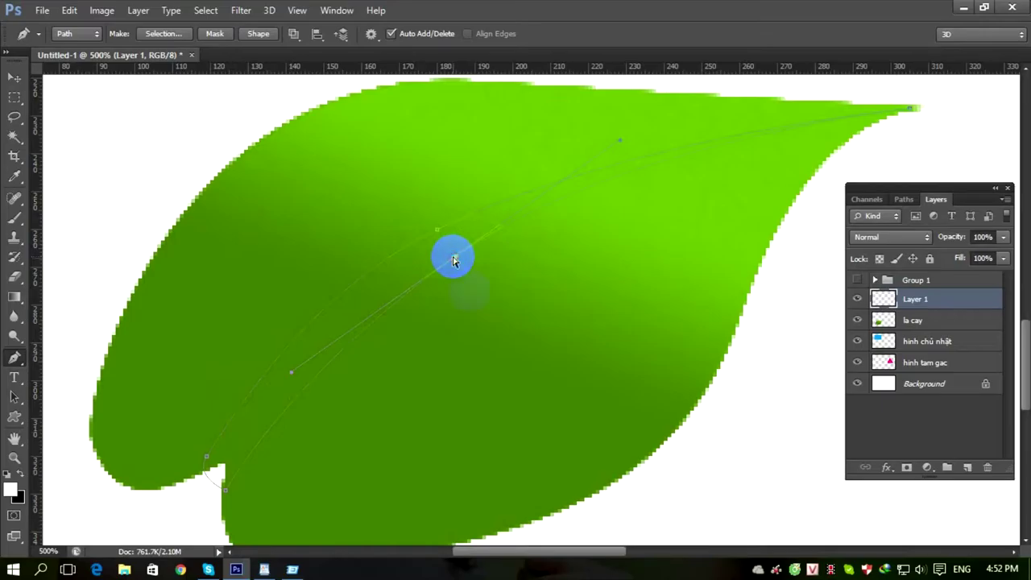
Load the vein path as a selection, fill it with light grey d9d6d6, and deselect.
{"action": "key", "text": "ctrl+Return"}
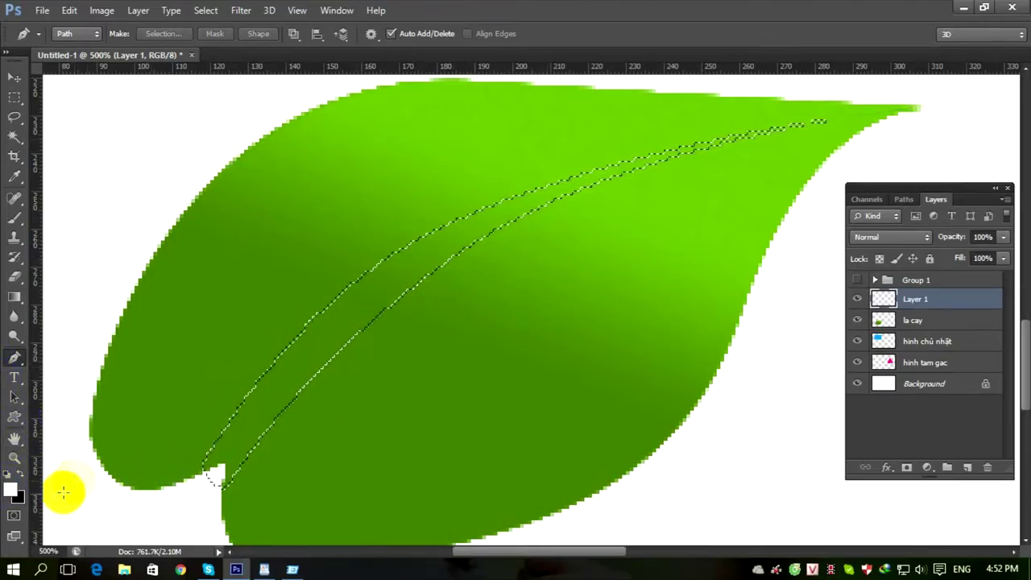
{"action": "left_click", "coordinate": [9, 488]}
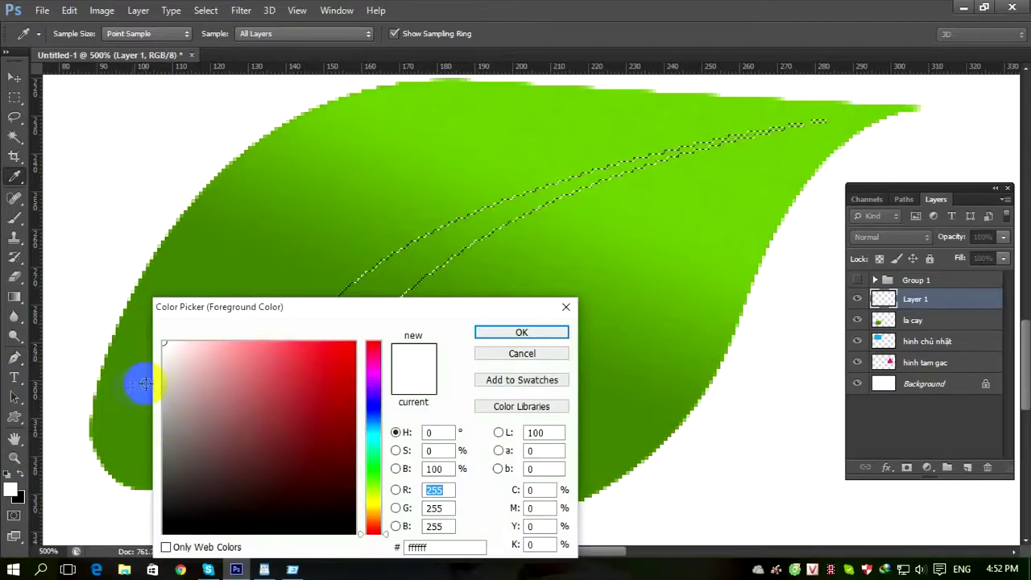
{"action": "left_click", "coordinate": [164, 370]}
{"action": "key", "text": "Return"}
{"action": "key", "text": "p"}
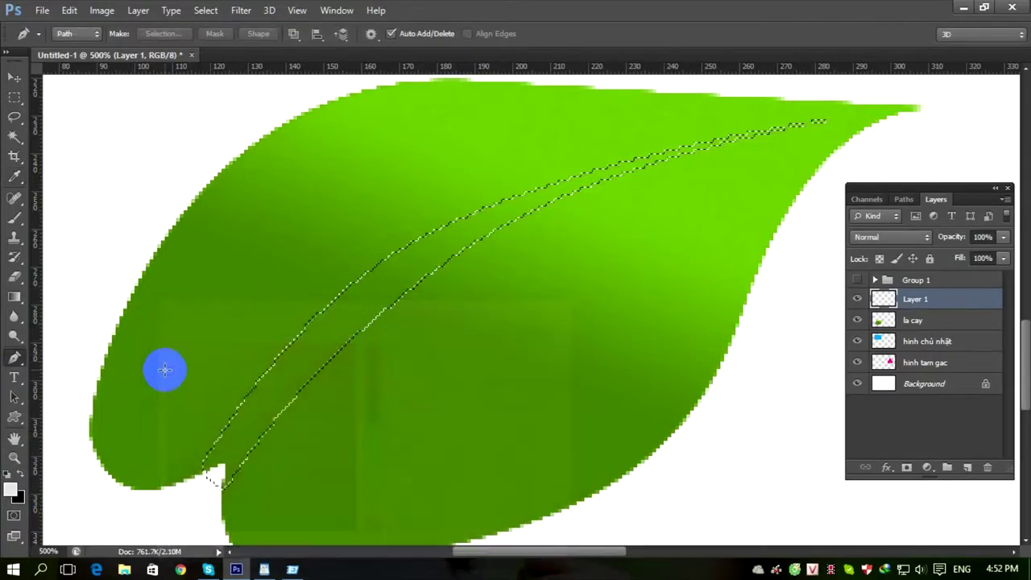
{"action": "key", "text": "alt+BackSpace"}
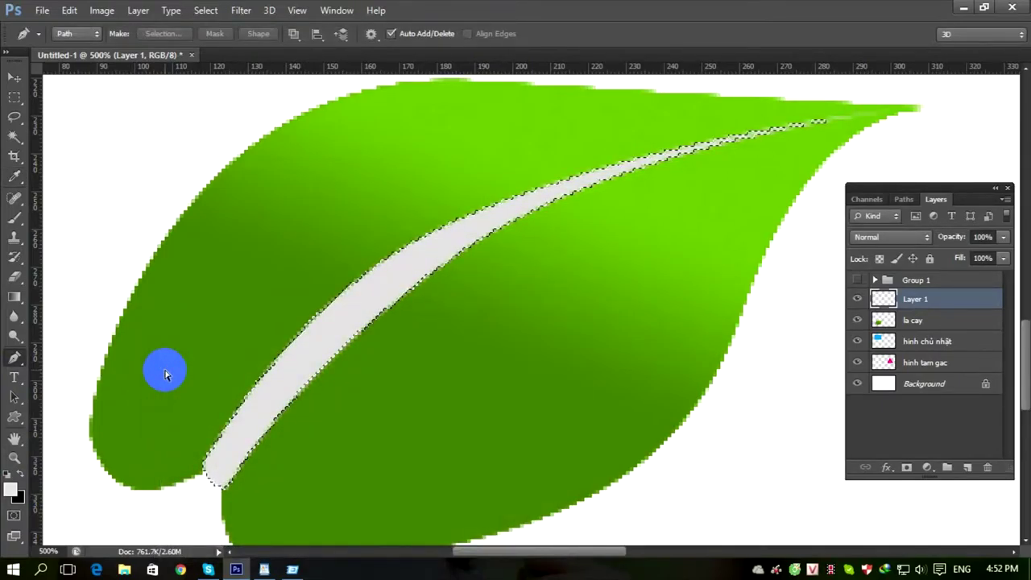
{"action": "key", "text": "ctrl+d"}
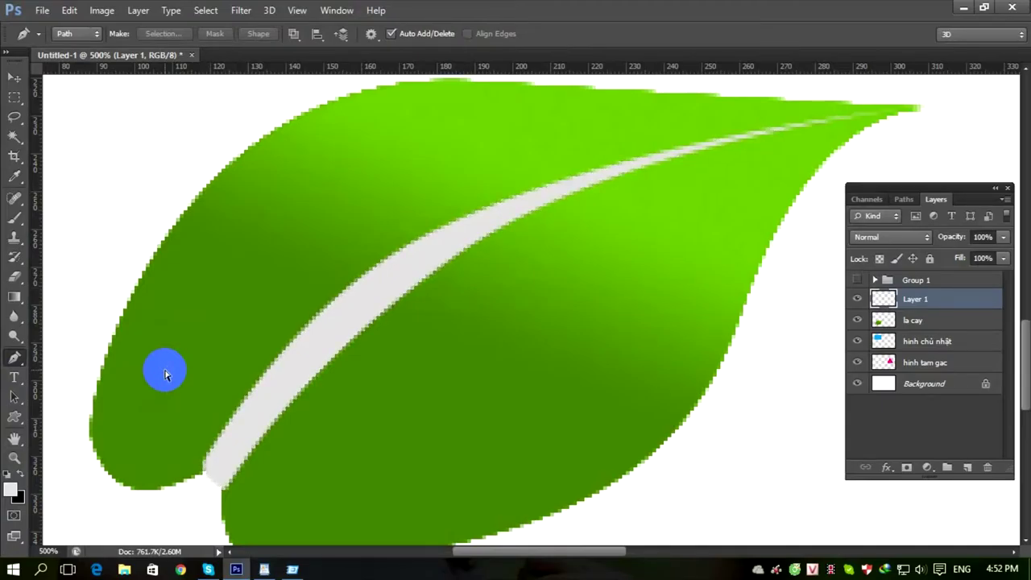
{"action": "key", "text": "ctrl+minus"}
{"action": "key", "text": "ctrl+minus"}
{"action": "key", "text": "ctrl+minus"}
{"action": "key", "text": "ctrl+minus"}
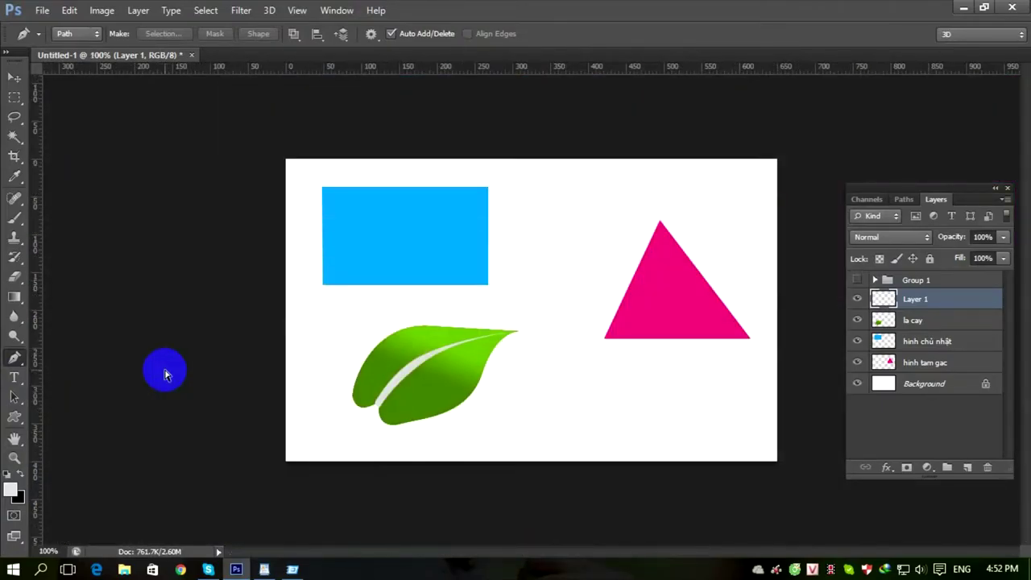
{"action": "key", "text": "ctrl+plus"}
{"action": "key", "text": "ctrl+minus"}
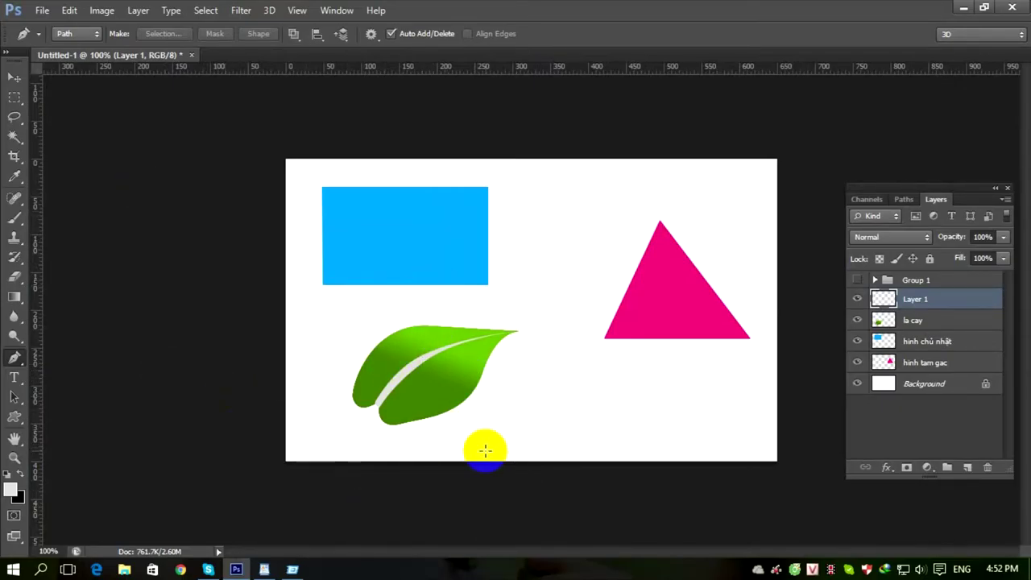
{"action": "key", "text": "ctrl+plus"}
{"action": "key", "text": "ctrl+plus"}
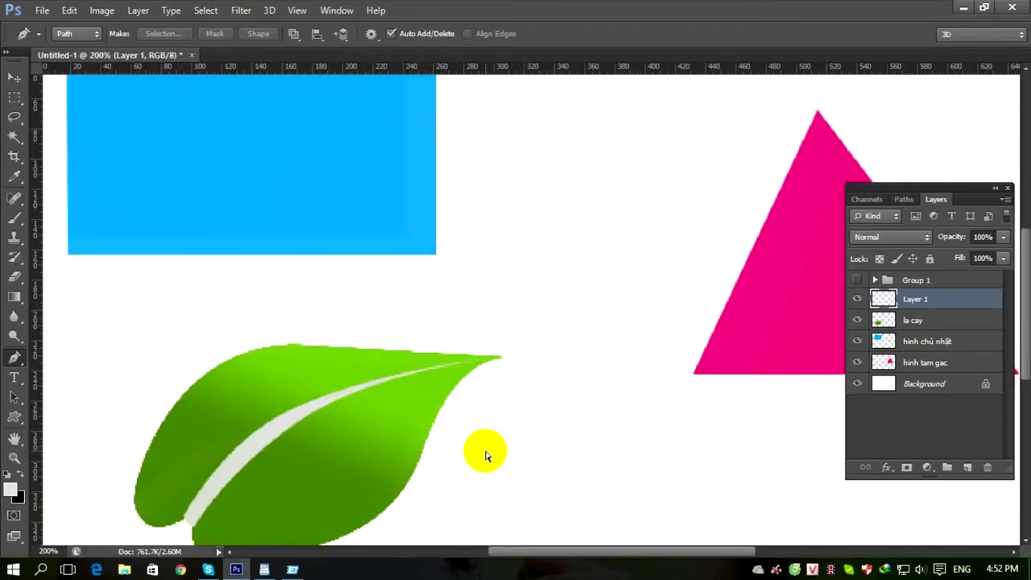
{"action": "left_click_drag", "start_coordinate": [236, 379], "coordinate": [476, 175]}
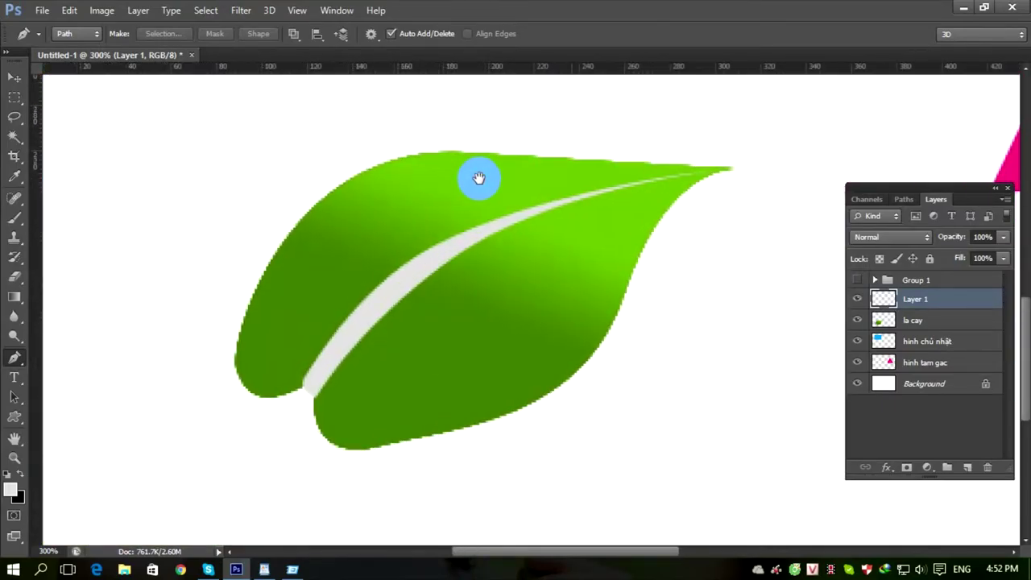
{"action": "left_click_drag", "start_coordinate": [455, 274], "coordinate": [405, 295]}
{"action": "key", "text": "ctrl+r"}
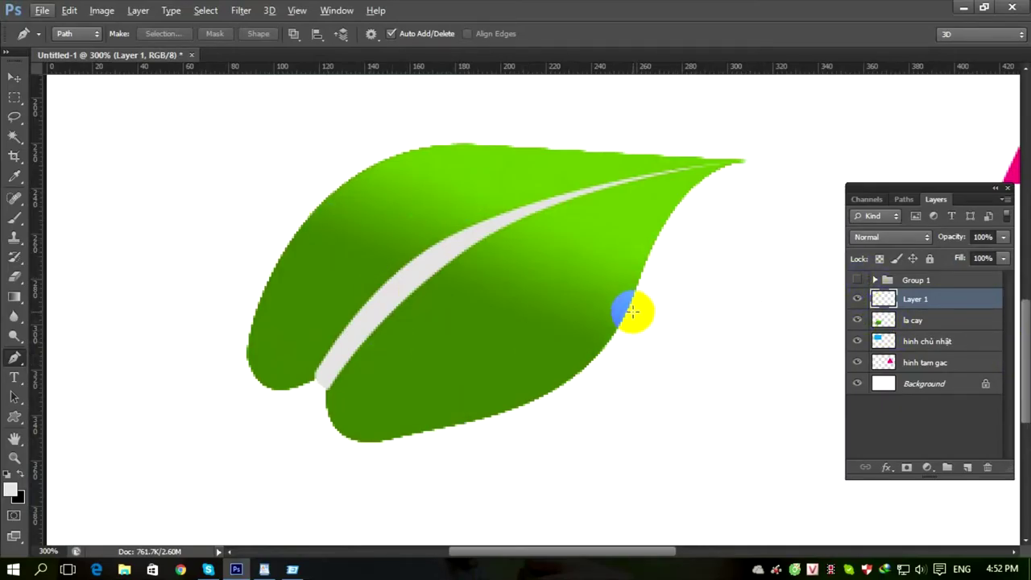
{"action": "key", "text": "ctrl+1"}
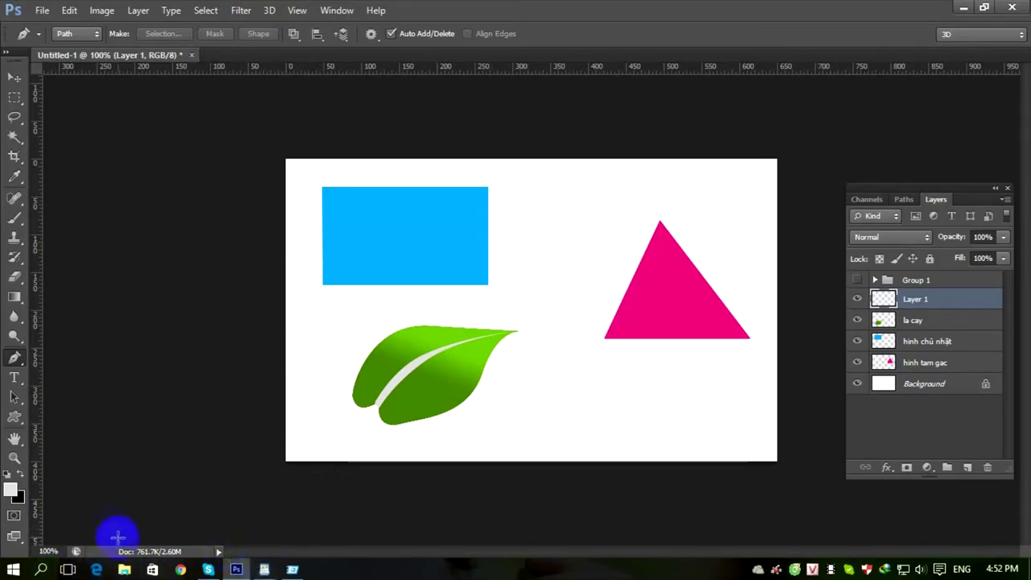
Bring the WordPad notes to the front and add blank lines after the last note.
{"action": "left_click", "coordinate": [264, 570]}
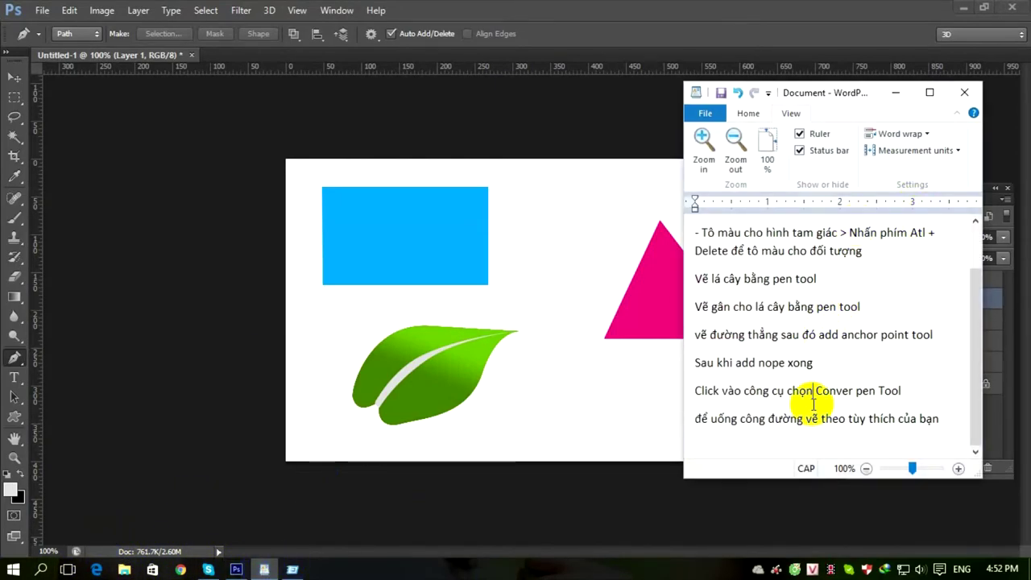
{"action": "key", "text": "Return"}
{"action": "key", "text": "Return"}
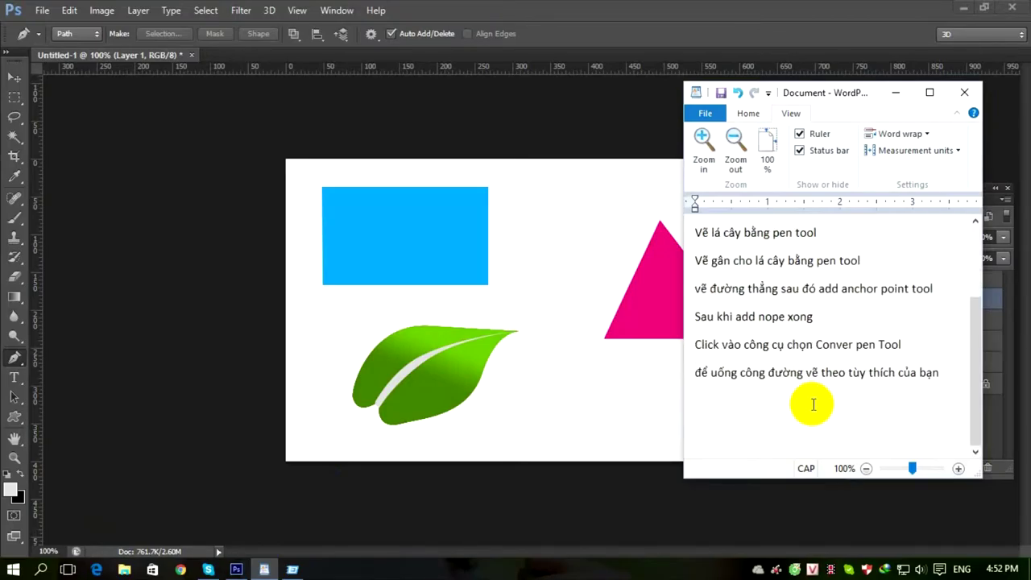
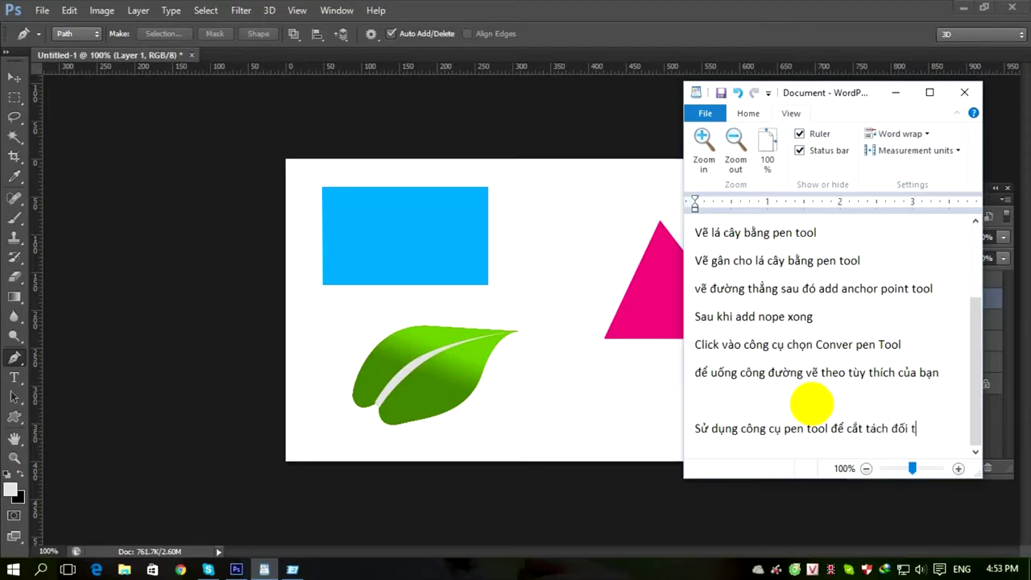
Finish the WordPad note about cutting objects out with the pen tool, then return to Photoshop.
{"action": "type", "text": "a khố"}
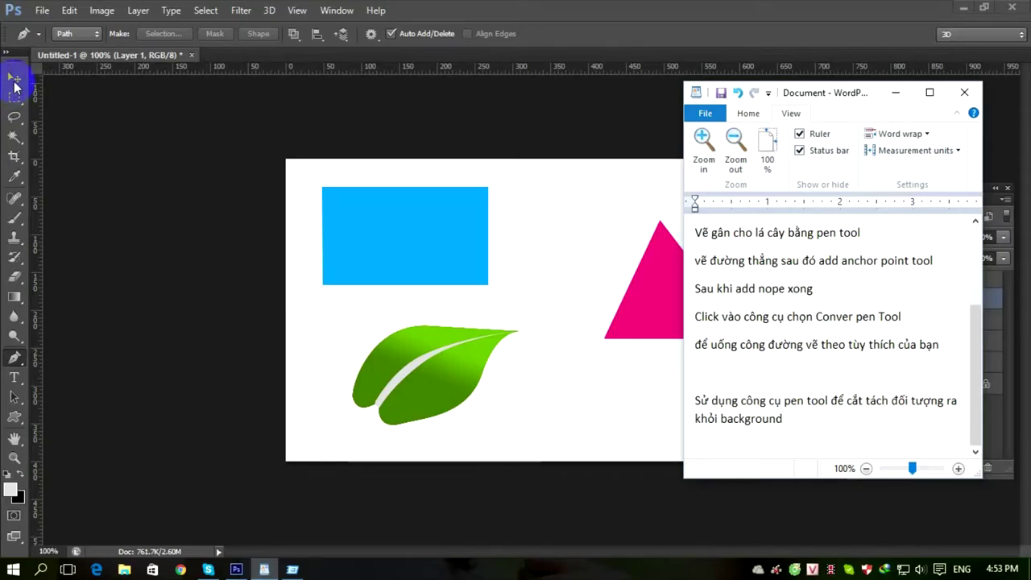
{"action": "left_click", "coordinate": [15, 85]}
{"action": "left_click", "coordinate": [42, 11]}
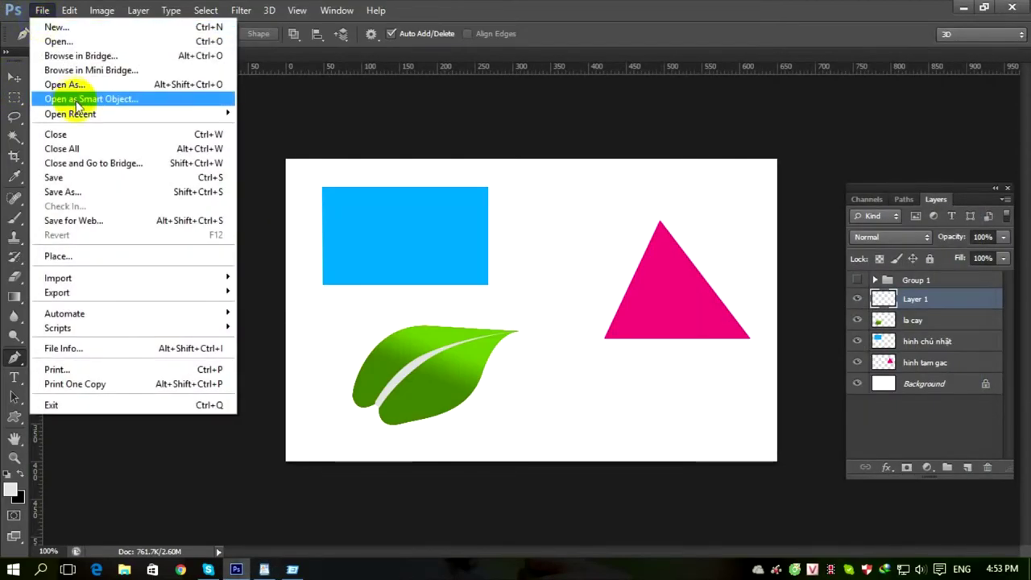
Open Beautiful-Face-Girl.jpg from the Pictures > face-gril folder.
{"action": "left_click", "coordinate": [548, 373]}
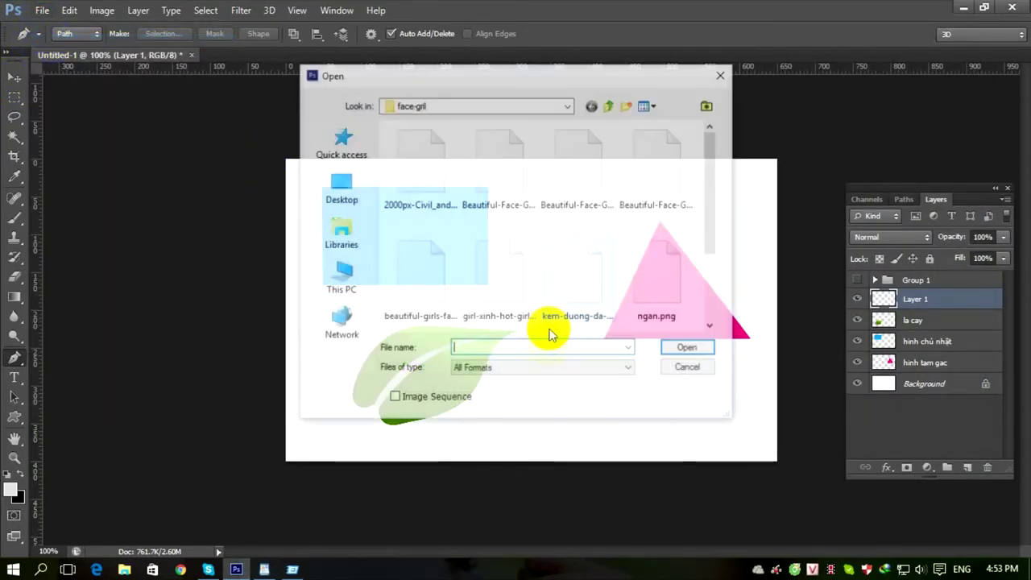
{"action": "left_click", "coordinate": [342, 241]}
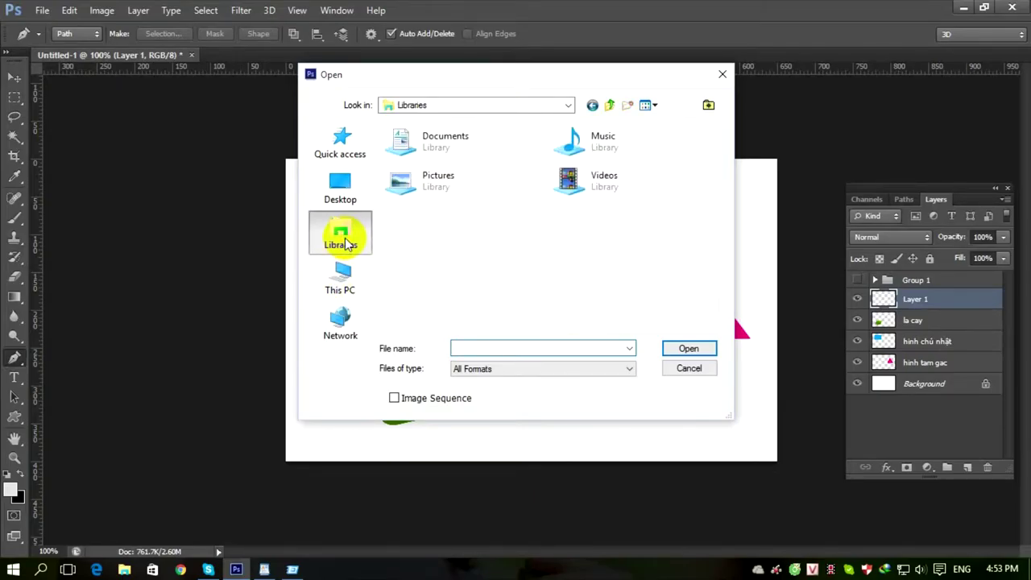
{"action": "double_click", "coordinate": [438, 173]}
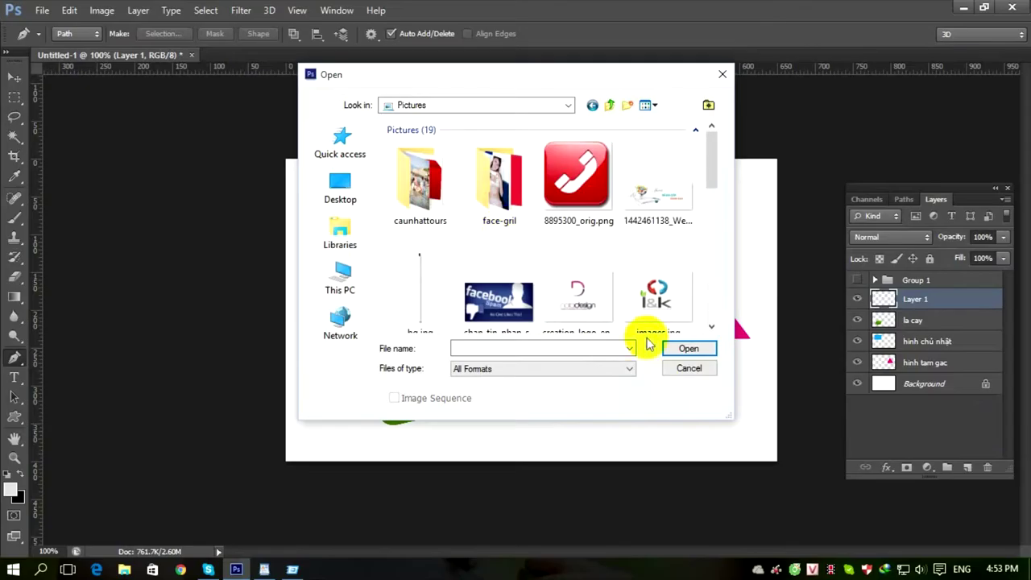
{"action": "left_click_drag", "start_coordinate": [730, 417], "coordinate": [762, 523]}
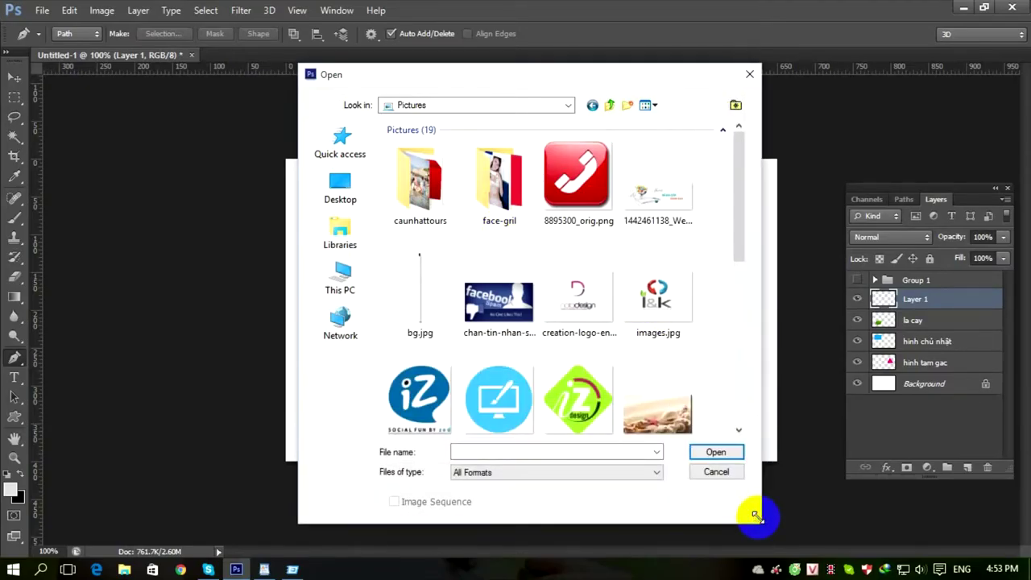
{"action": "left_click_drag", "start_coordinate": [738, 253], "coordinate": [723, 225]}
{"action": "double_click", "coordinate": [473, 190]}
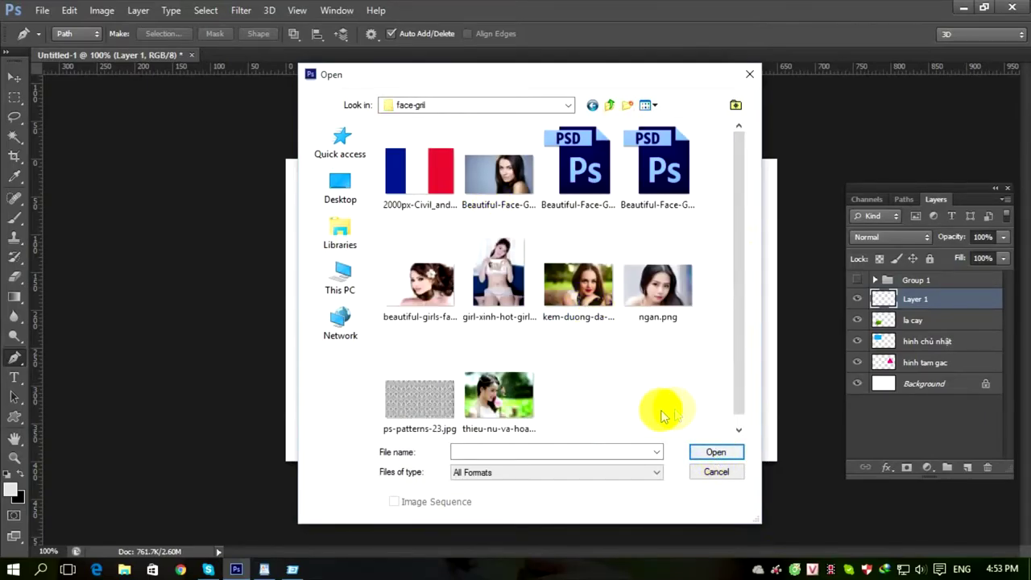
{"action": "left_click", "coordinate": [653, 298]}
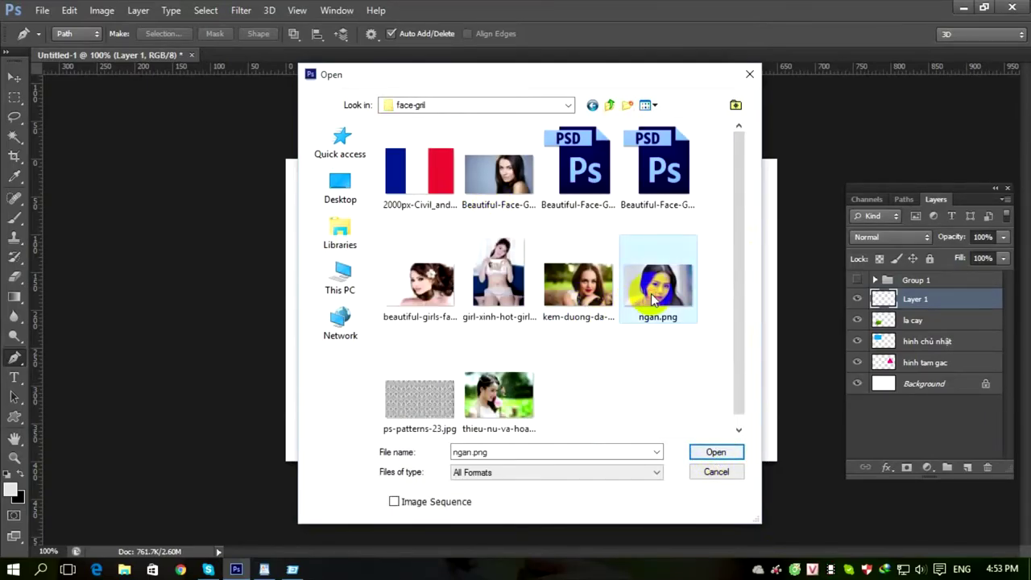
{"action": "left_click", "coordinate": [489, 174]}
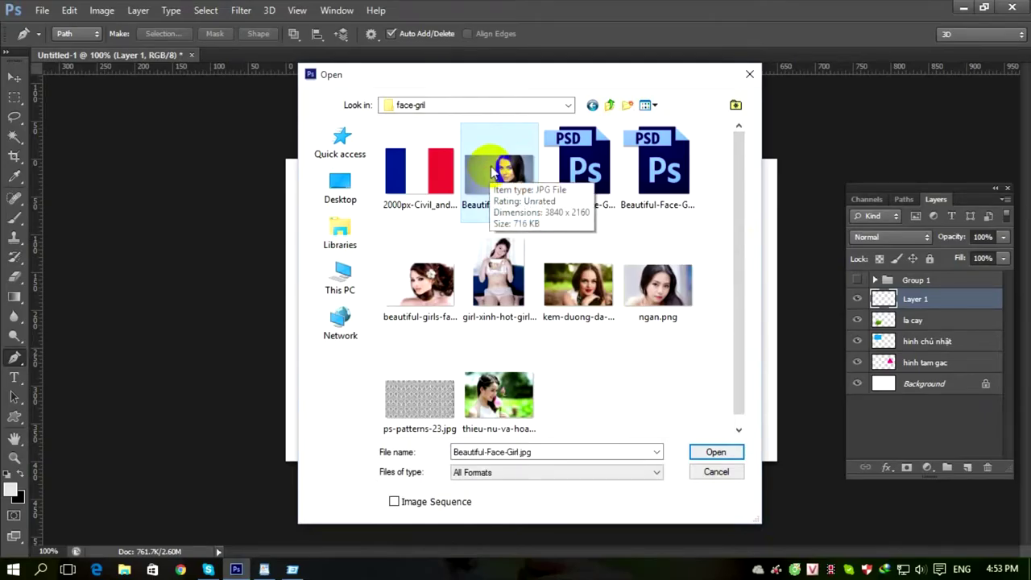
{"action": "left_click", "coordinate": [644, 290]}
{"action": "left_click", "coordinate": [507, 167]}
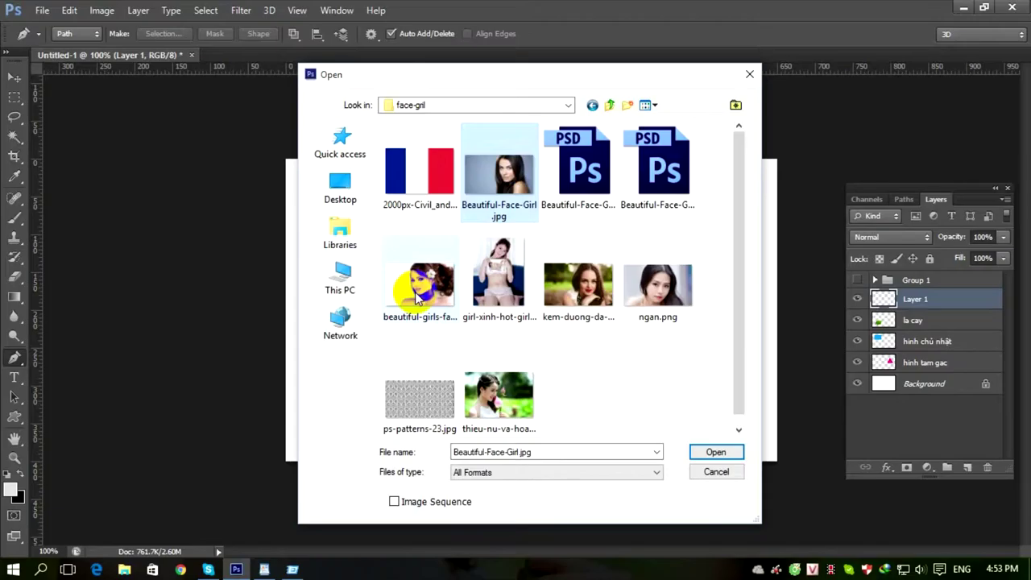
{"action": "left_click", "coordinate": [695, 452]}
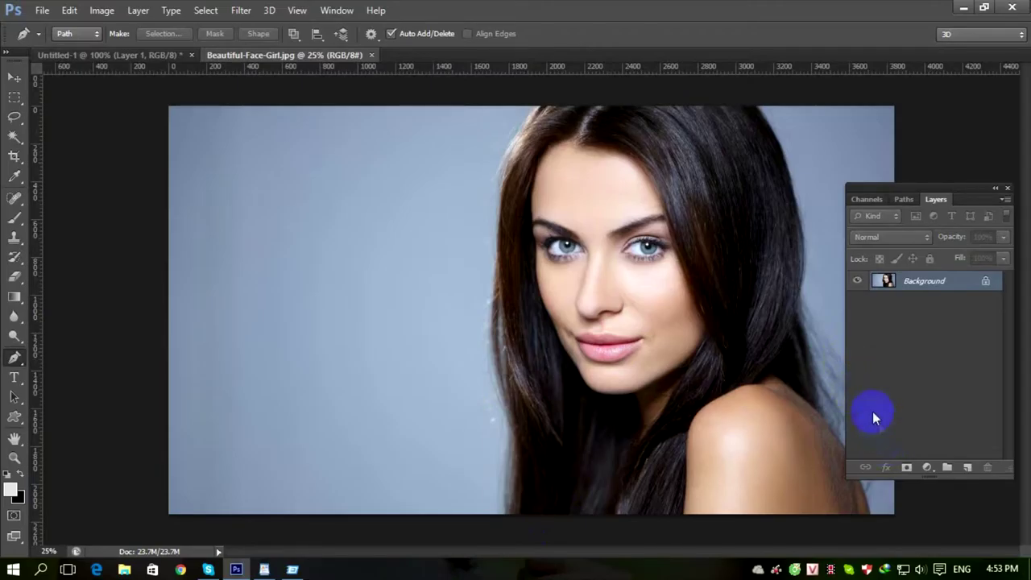
Duplicate the photo to Layer 1, add a layer above Background, and set foreground to magenta #f304e5.
{"action": "key", "text": "ctrl+j"}
{"action": "left_click", "coordinate": [910, 312]}
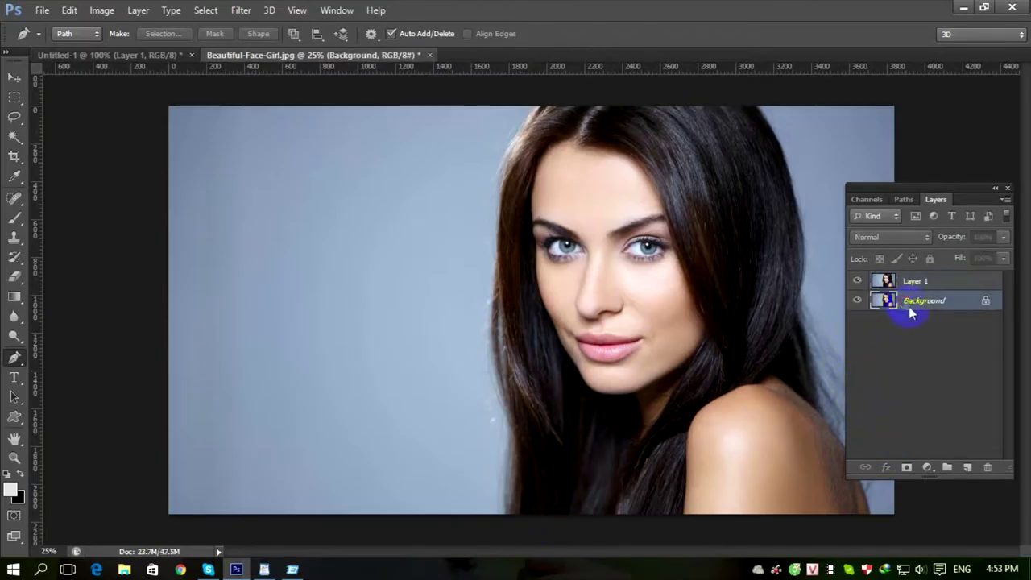
{"action": "left_click", "coordinate": [968, 469]}
{"action": "left_click", "coordinate": [13, 498]}
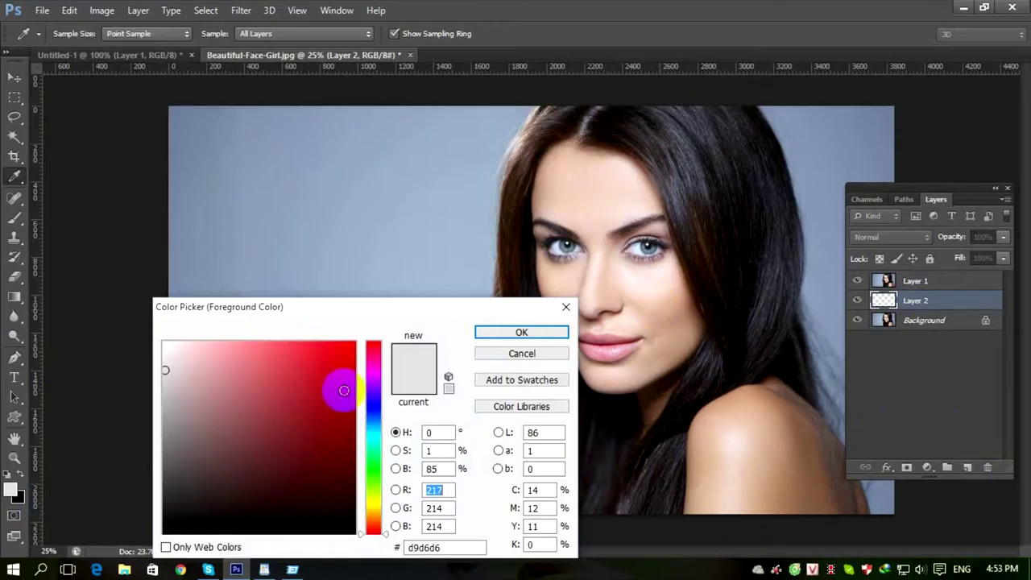
{"action": "left_click", "coordinate": [372, 372]}
{"action": "left_click", "coordinate": [351, 349]}
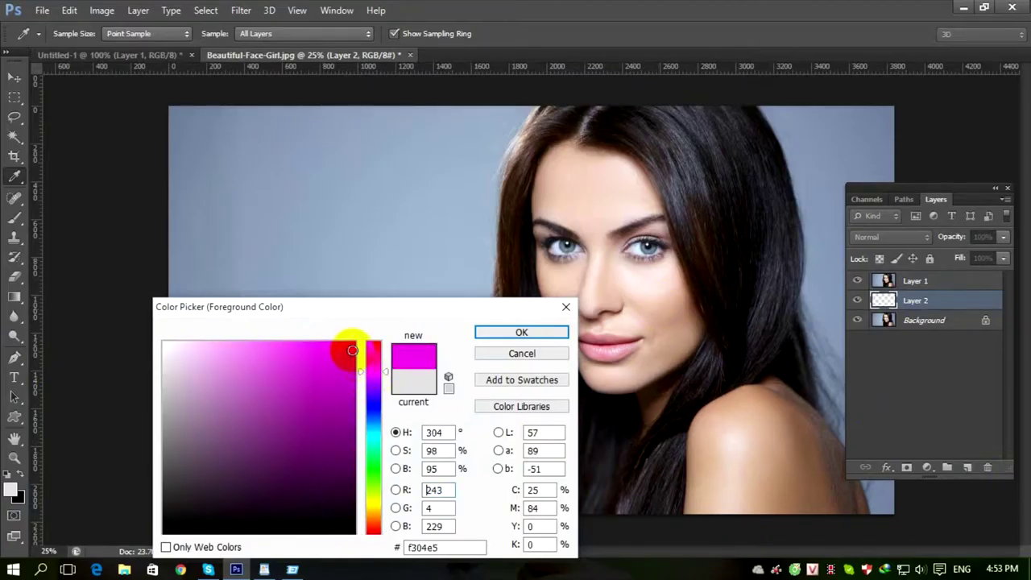
{"action": "key", "text": "Return"}
On Layer 1, start a Pen outline at the top of the hair and trace down its left edge.
{"action": "key", "text": "p"}
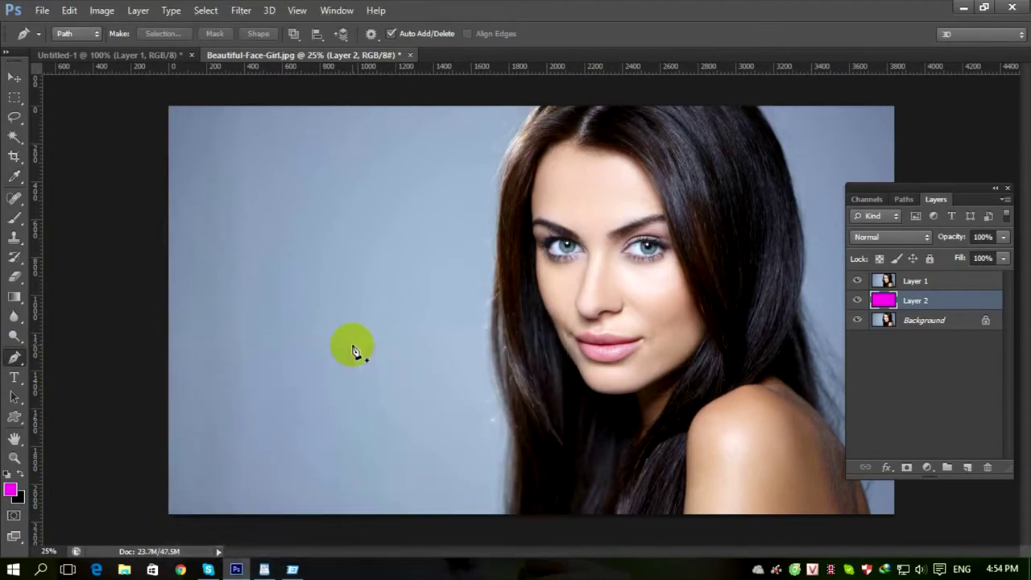
{"action": "left_click", "coordinate": [894, 280]}
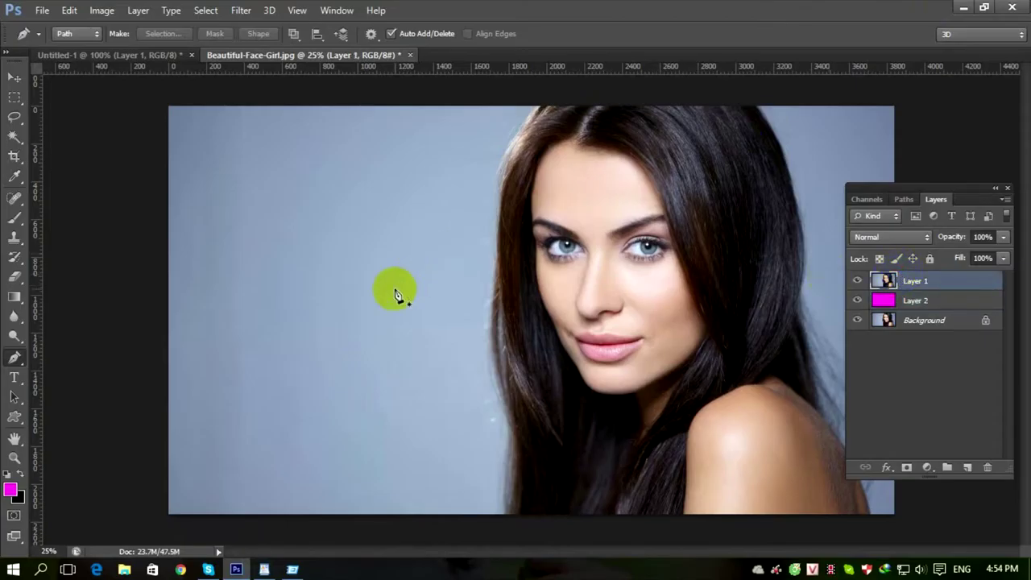
{"action": "scroll", "coordinate": [542, 225], "scroll_direction": "up", "scroll_amount": 2}
{"action": "left_click_drag", "start_coordinate": [541, 225], "coordinate": [479, 187]}
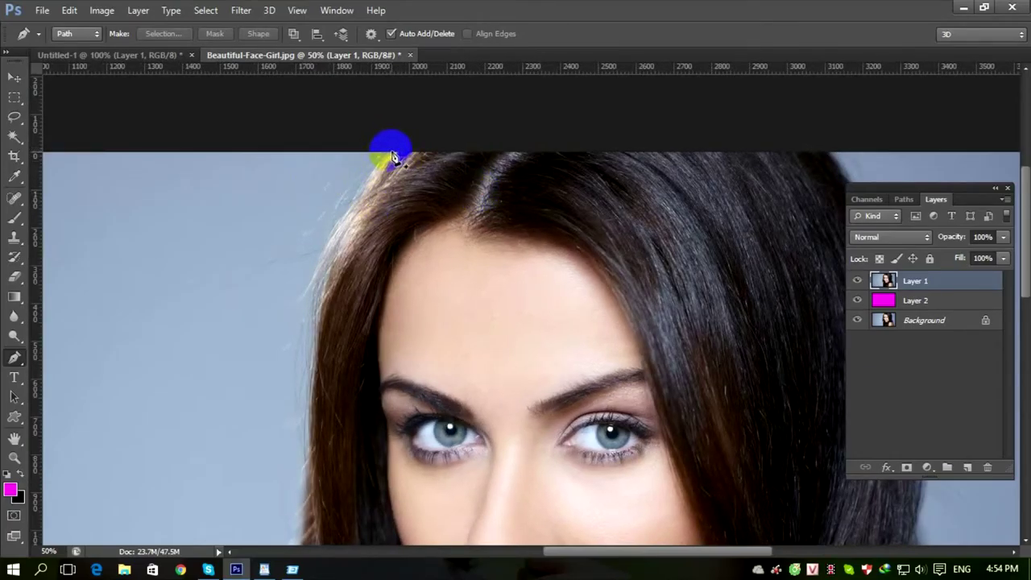
{"action": "left_click", "coordinate": [394, 156]}
{"action": "left_click_drag", "start_coordinate": [317, 281], "coordinate": [309, 366]}
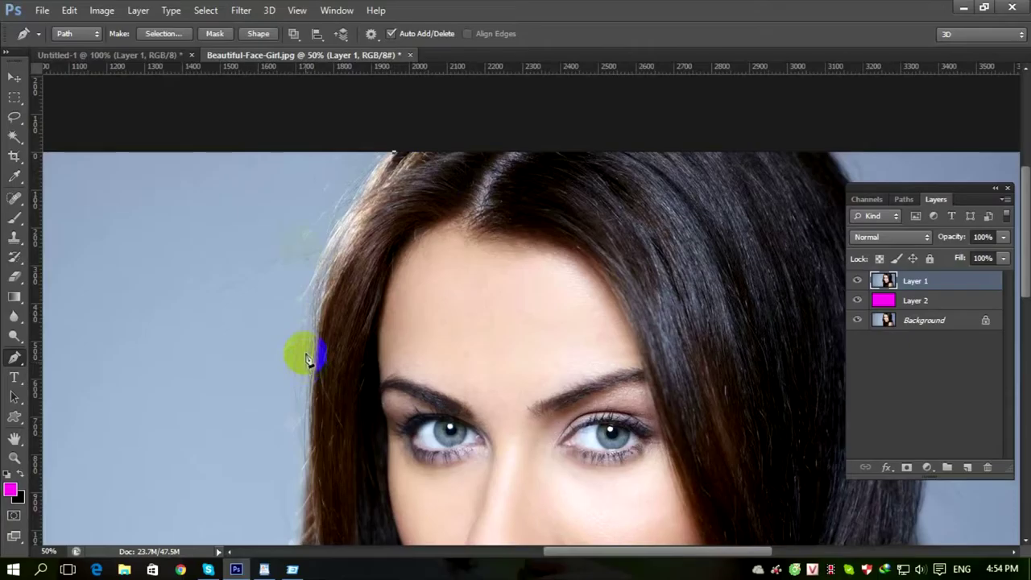
{"action": "left_click_drag", "start_coordinate": [279, 230], "coordinate": [273, 363]}
{"action": "scroll", "coordinate": [288, 227], "scroll_direction": "down", "scroll_amount": 5}
{"action": "left_click_drag", "start_coordinate": [298, 283], "coordinate": [296, 352]}
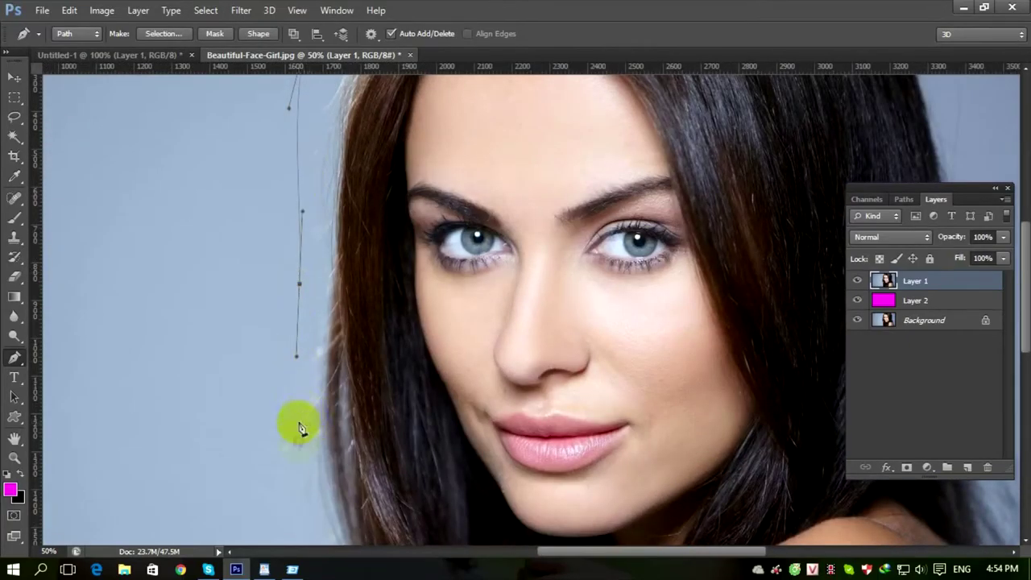
{"action": "scroll", "coordinate": [299, 322], "scroll_direction": "down", "scroll_amount": 10}
{"action": "left_click_drag", "start_coordinate": [328, 116], "coordinate": [330, 266]}
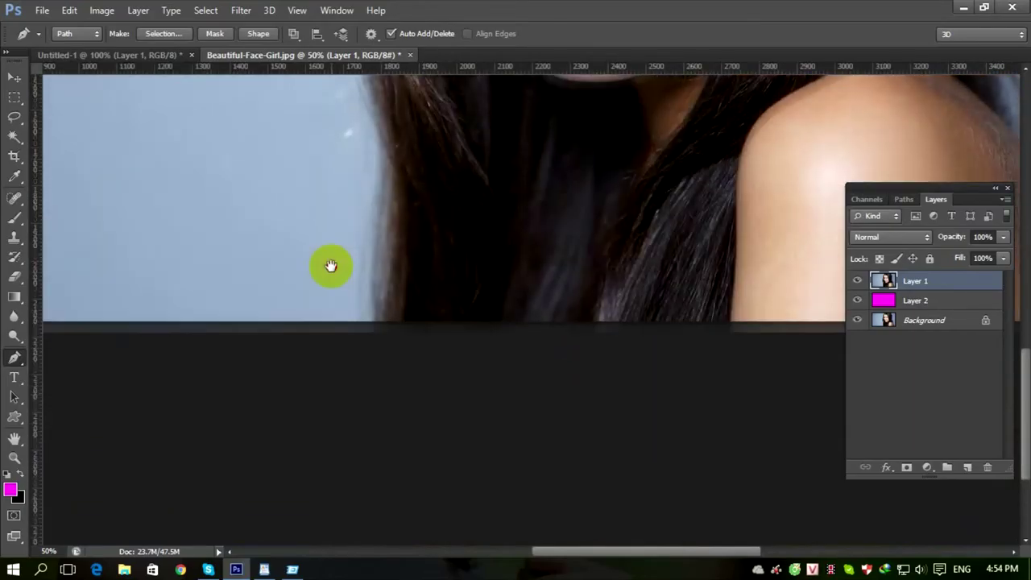
Continue the outline around the shoulders and right hair edge, close it above the head, and make a selection.
{"action": "left_click", "coordinate": [339, 380]}
{"action": "left_click_drag", "start_coordinate": [462, 394], "coordinate": [315, 393]}
{"action": "left_click_drag", "start_coordinate": [841, 413], "coordinate": [492, 421]}
{"action": "left_click", "coordinate": [493, 421]}
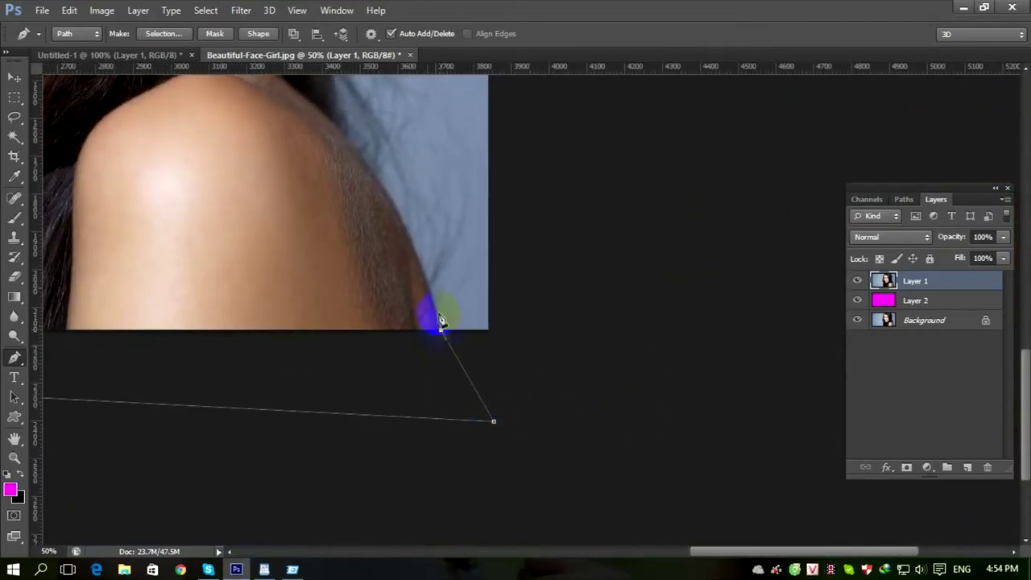
{"action": "left_click_drag", "start_coordinate": [441, 323], "coordinate": [494, 380]}
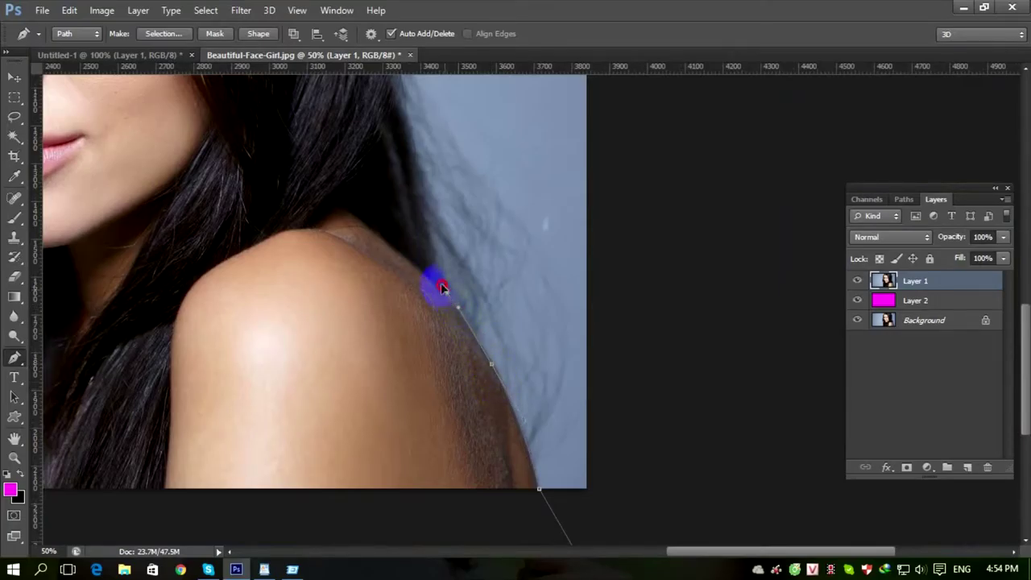
{"action": "left_click_drag", "start_coordinate": [438, 269], "coordinate": [483, 380]}
{"action": "left_click", "coordinate": [495, 442]}
{"action": "left_click", "coordinate": [486, 386]}
{"action": "left_click", "coordinate": [473, 324]}
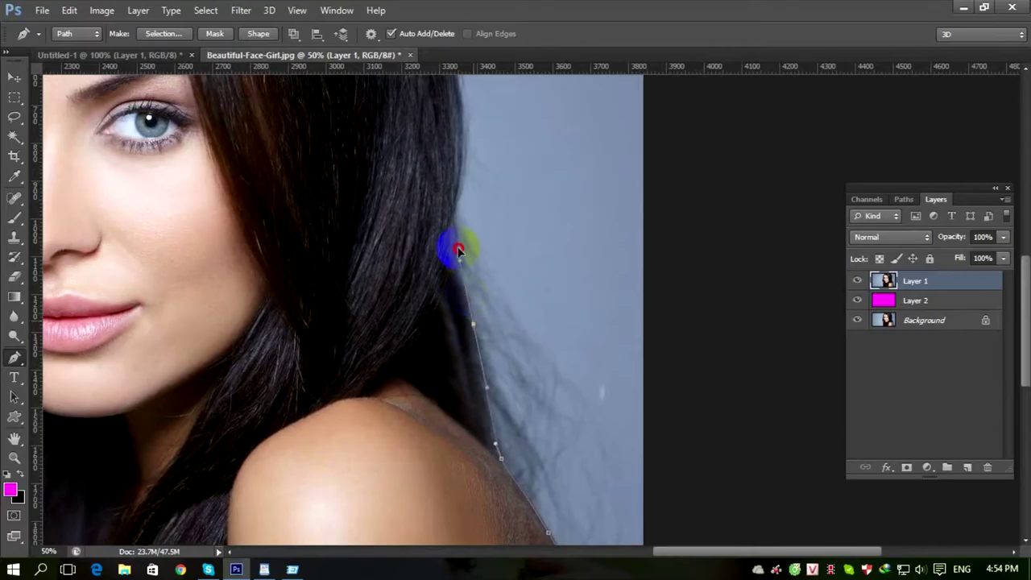
{"action": "left_click_drag", "start_coordinate": [464, 200], "coordinate": [561, 367]}
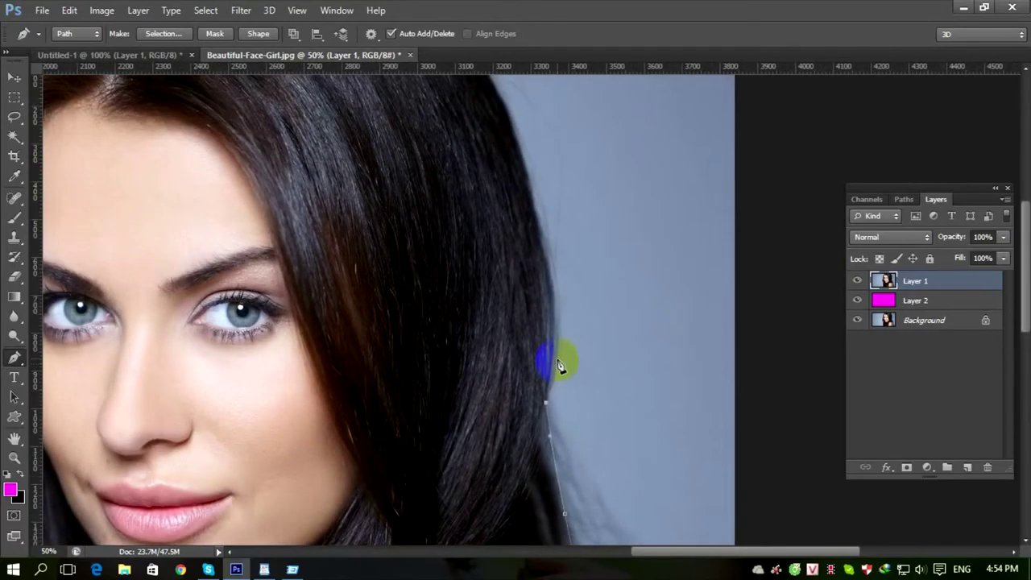
{"action": "key", "text": "ctrl+minus"}
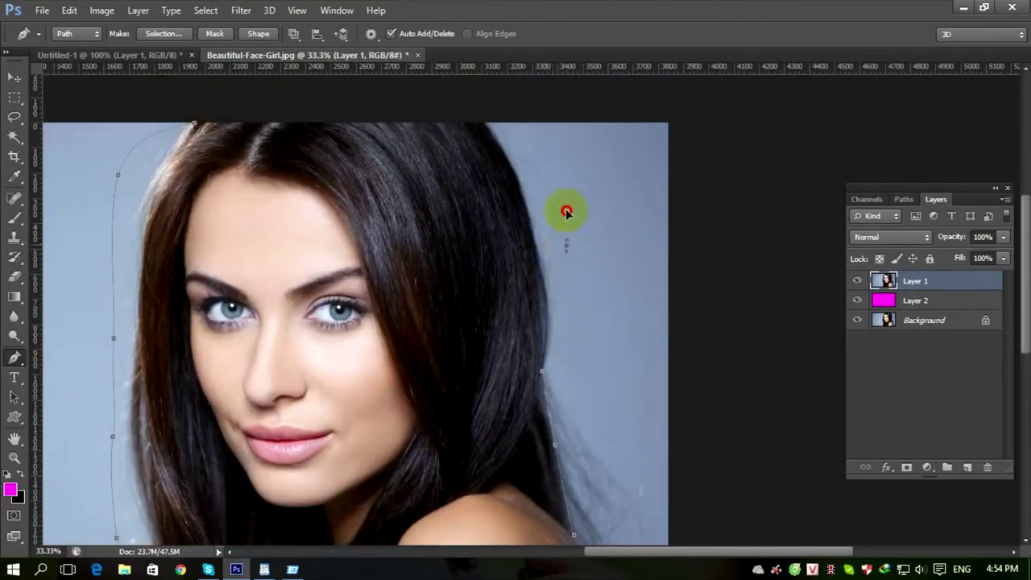
{"action": "left_click_drag", "start_coordinate": [563, 177], "coordinate": [595, 200]}
{"action": "left_click", "coordinate": [352, 113]}
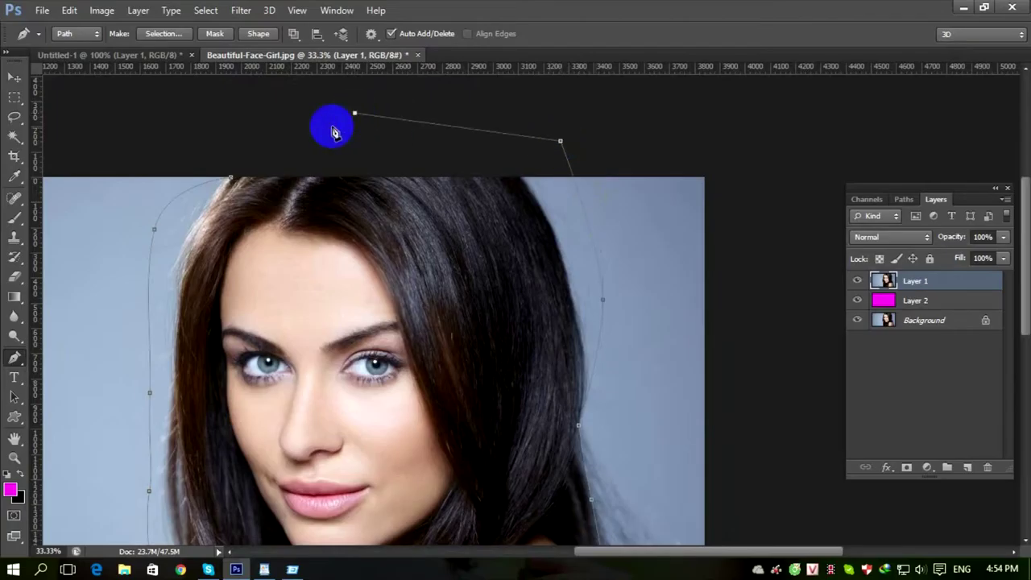
{"action": "key", "text": "ctrl+Return"}
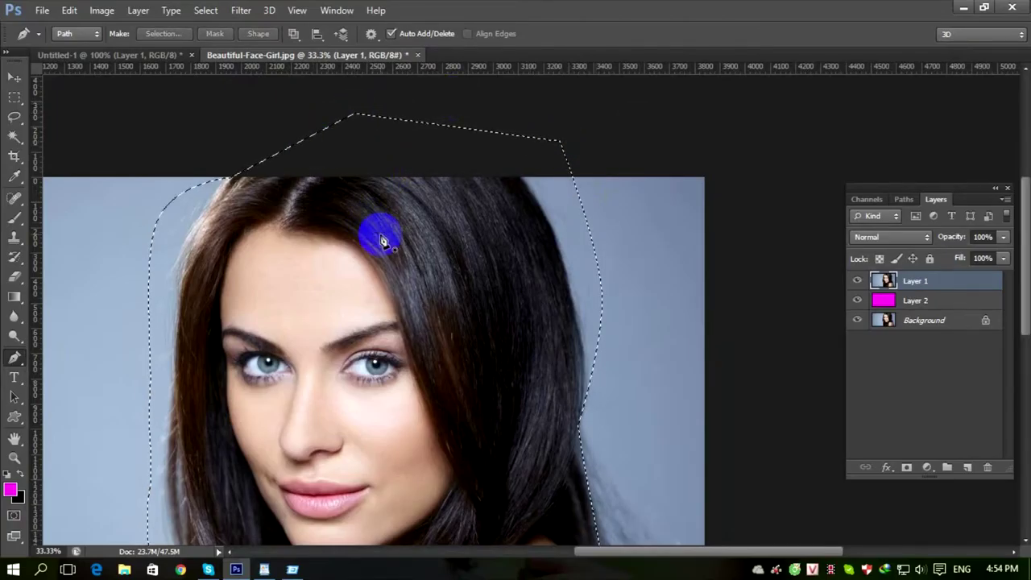
Feather the woman's selection with Select > Modify > Feather.
{"action": "left_click", "coordinate": [207, 10]}
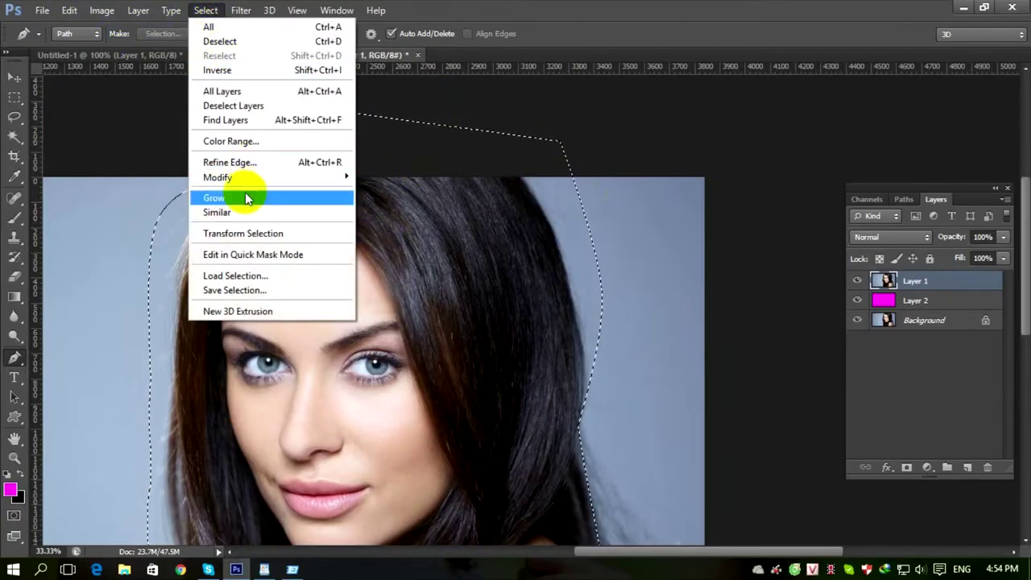
{"action": "mouse_move", "coordinate": [246, 178]}
{"action": "left_click", "coordinate": [383, 234]}
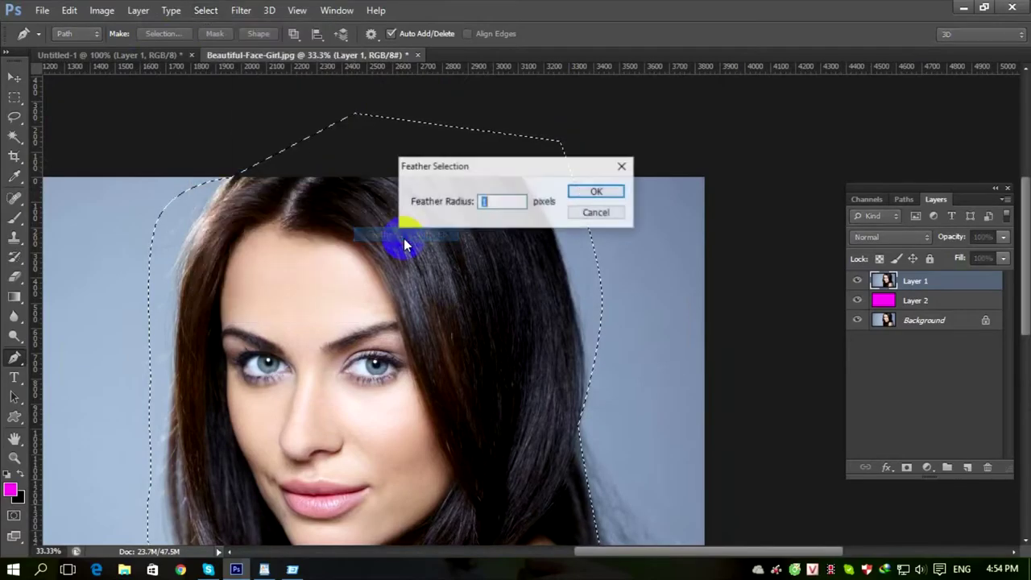
{"action": "key", "text": "Return"}
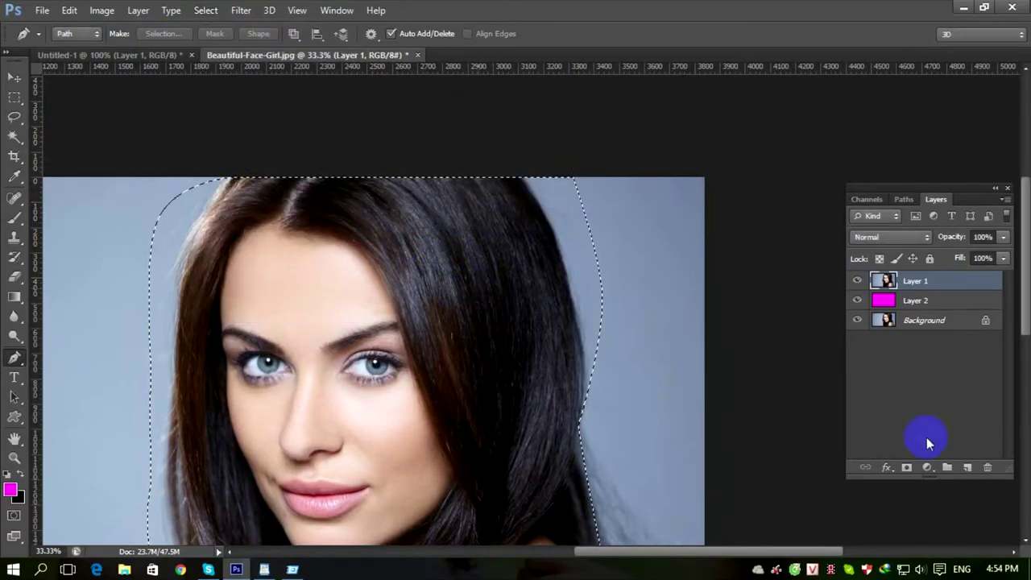
Test the cut-out on a temporary copied layer, then revert to Layer 1 over magenta Layer 2.
{"action": "key", "text": "ctrl+j"}
{"action": "left_click", "coordinate": [857, 300]}
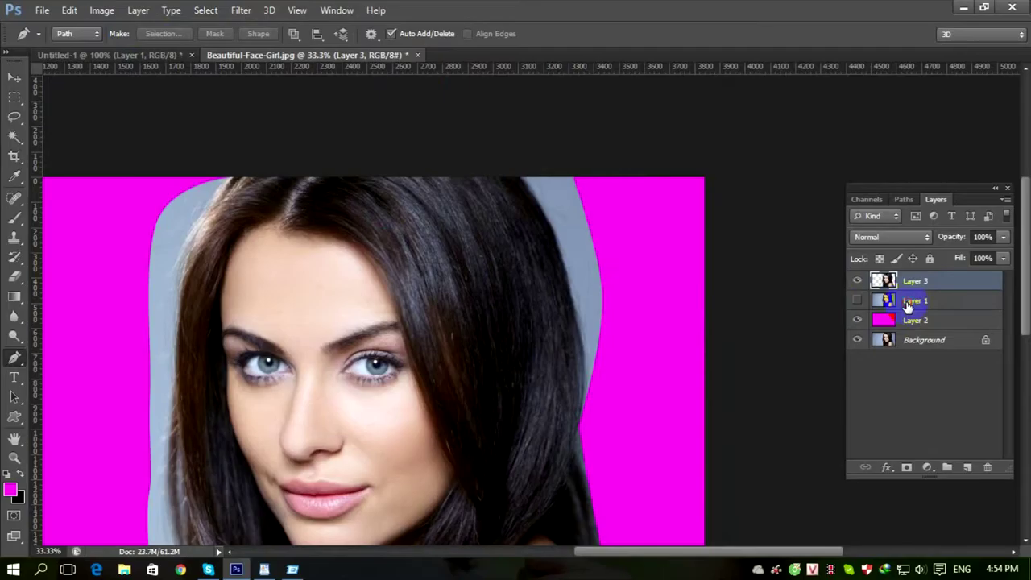
{"action": "left_click", "coordinate": [908, 301]}
{"action": "scroll", "coordinate": [608, 414], "scroll_direction": "down", "scroll_amount": 1}
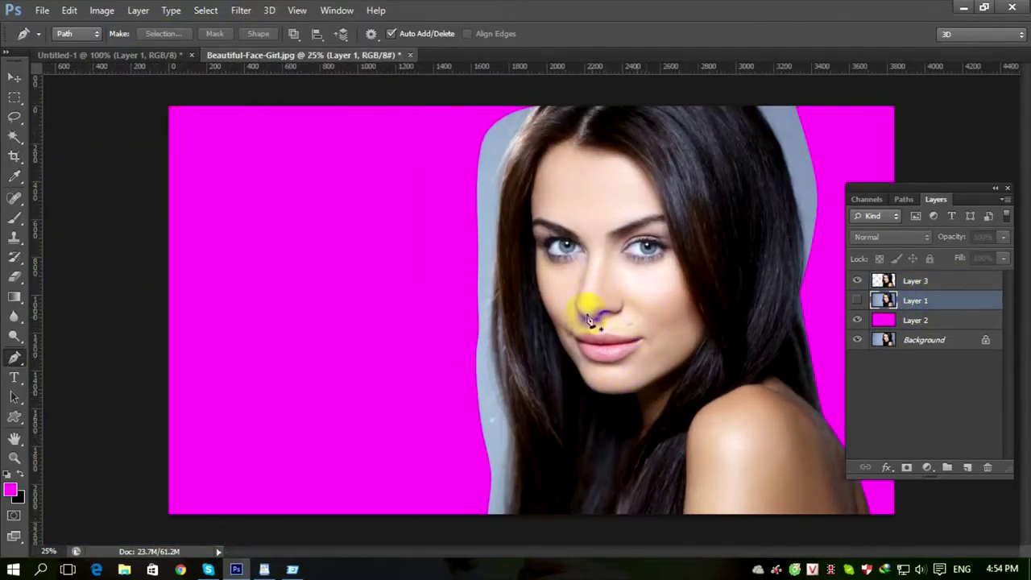
{"action": "left_click", "coordinate": [856, 237]}
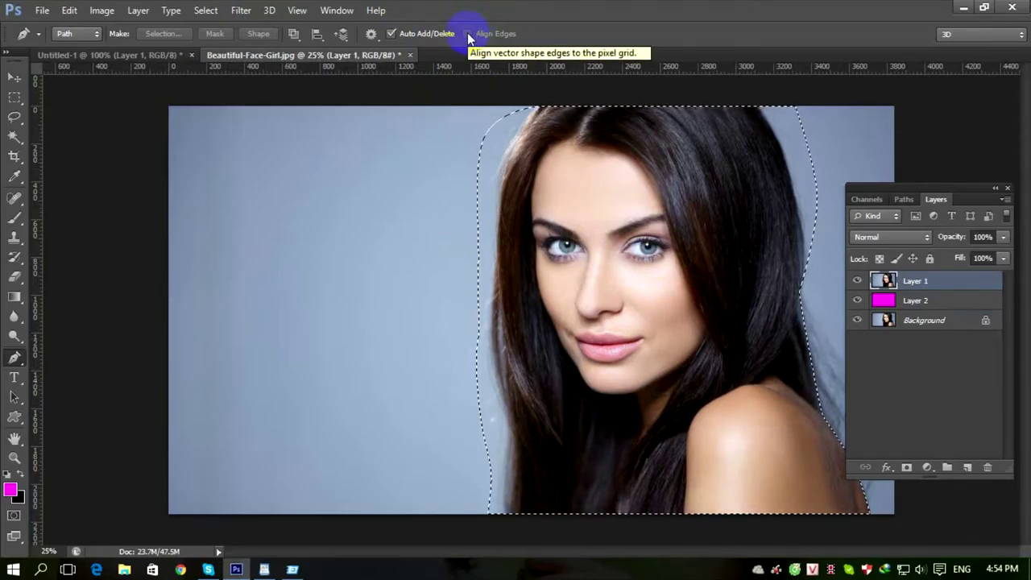
{"action": "left_click", "coordinate": [15, 97]}
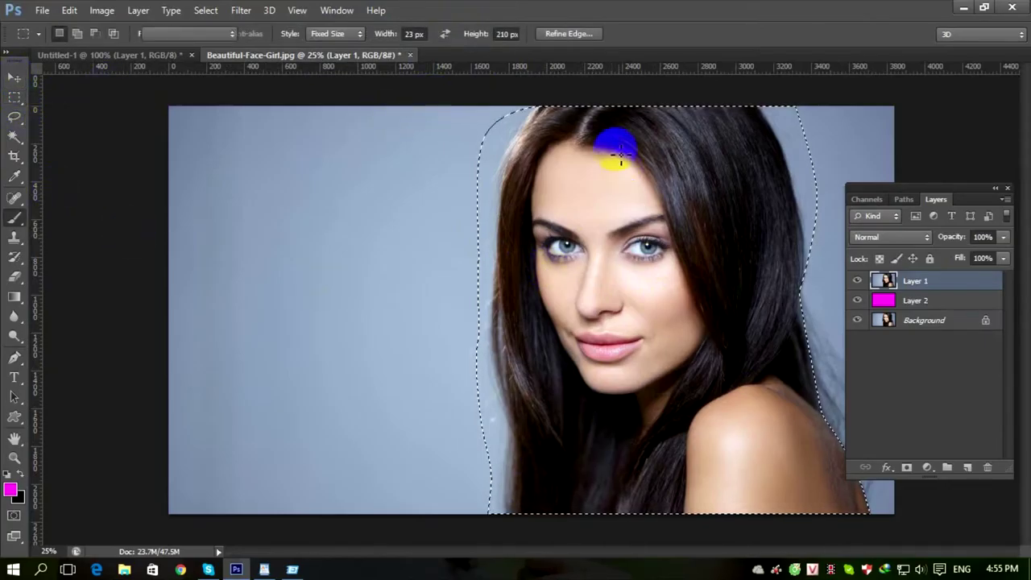
Open Refine Edge from the Rectangular Marquee tool and set the radius to 250 px.
{"action": "key", "text": "b"}
{"action": "key", "text": "v"}
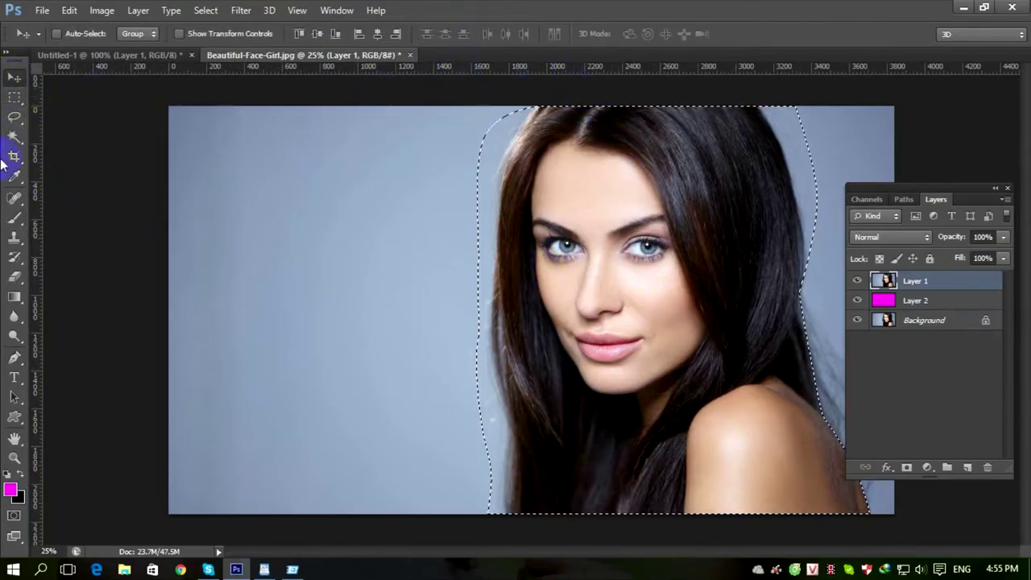
{"action": "left_click", "coordinate": [14, 97]}
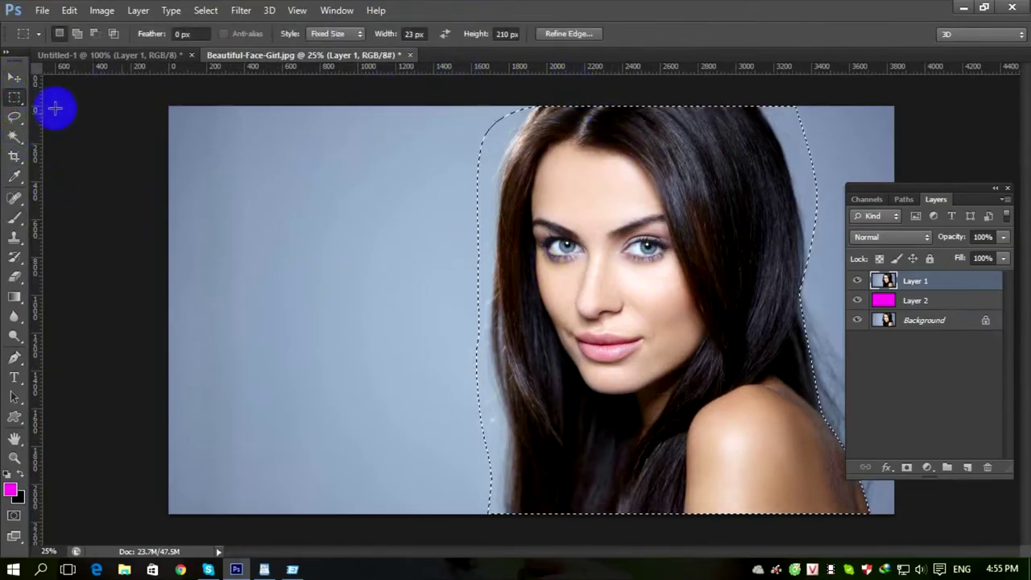
{"action": "left_click", "coordinate": [562, 33]}
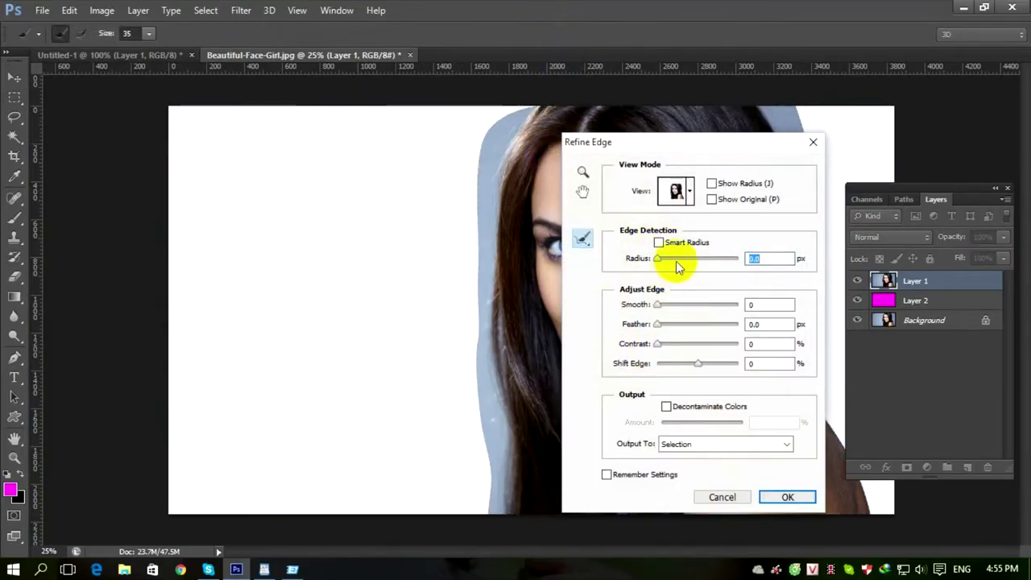
{"action": "left_click_drag", "start_coordinate": [674, 257], "coordinate": [739, 258]}
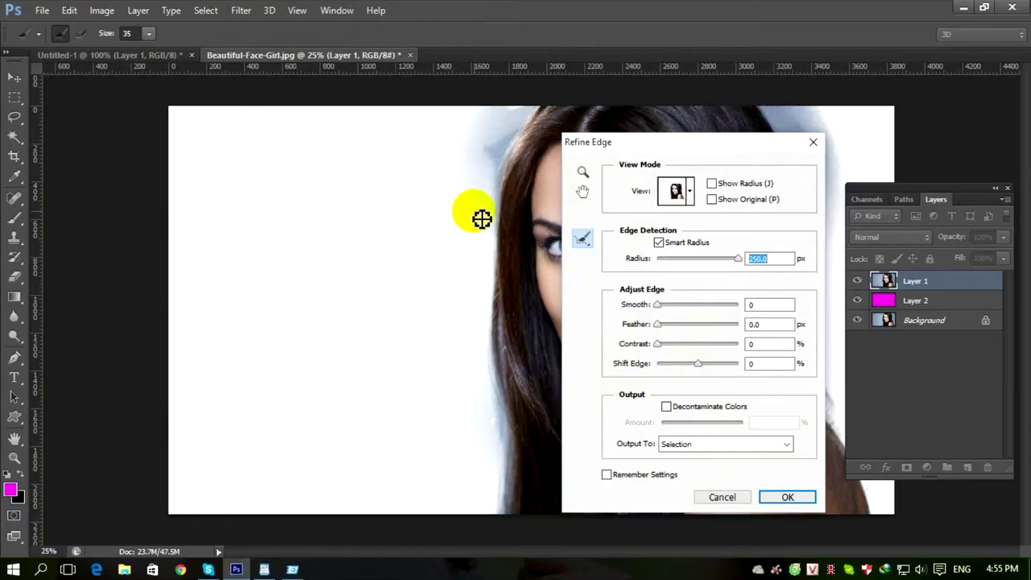
Paint the Refine Radius brush along the left hair edge from top to bottom.
{"action": "left_click", "coordinate": [534, 408]}
{"action": "left_click_drag", "start_coordinate": [506, 367], "coordinate": [513, 303]}
{"action": "left_click", "coordinate": [511, 188]}
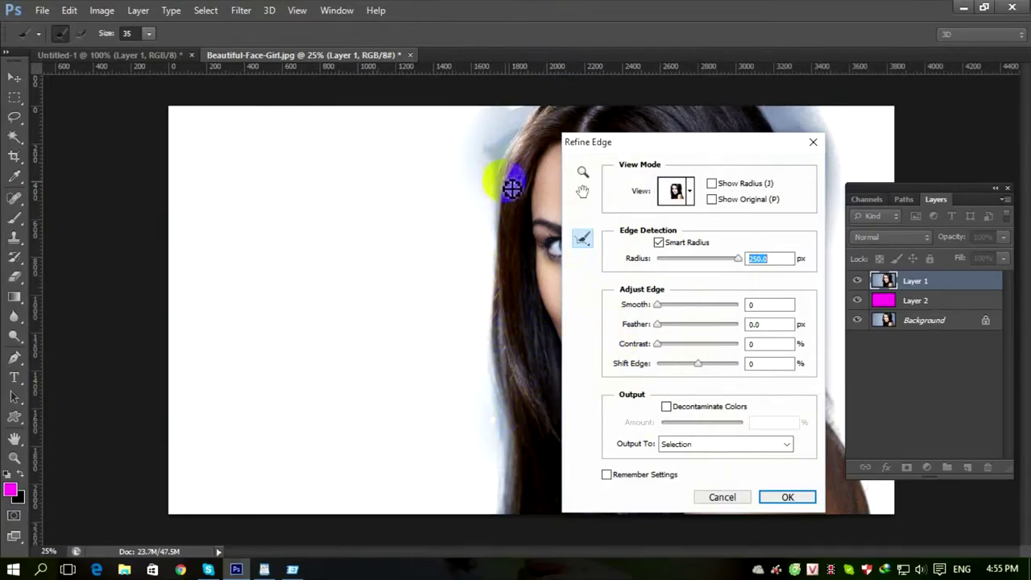
{"action": "mouse_move", "coordinate": [506, 175]}
{"action": "left_mouse_down"}
{"action": "mouse_move", "coordinate": [496, 277]}
{"action": "mouse_move", "coordinate": [497, 171]}
{"action": "mouse_move", "coordinate": [482, 283]}
{"action": "mouse_move", "coordinate": [493, 179]}
{"action": "mouse_move", "coordinate": [502, 245]}
{"action": "mouse_move", "coordinate": [506, 211]}
{"action": "mouse_move", "coordinate": [494, 251]}
{"action": "mouse_move", "coordinate": [507, 373]}
{"action": "mouse_move", "coordinate": [502, 323]}
{"action": "mouse_move", "coordinate": [493, 351]}
{"action": "mouse_move", "coordinate": [495, 273]}
{"action": "mouse_move", "coordinate": [480, 268]}
{"action": "mouse_move", "coordinate": [494, 398]}
{"action": "left_mouse_up"}
{"action": "left_click_drag", "start_coordinate": [496, 361], "coordinate": [500, 422]}
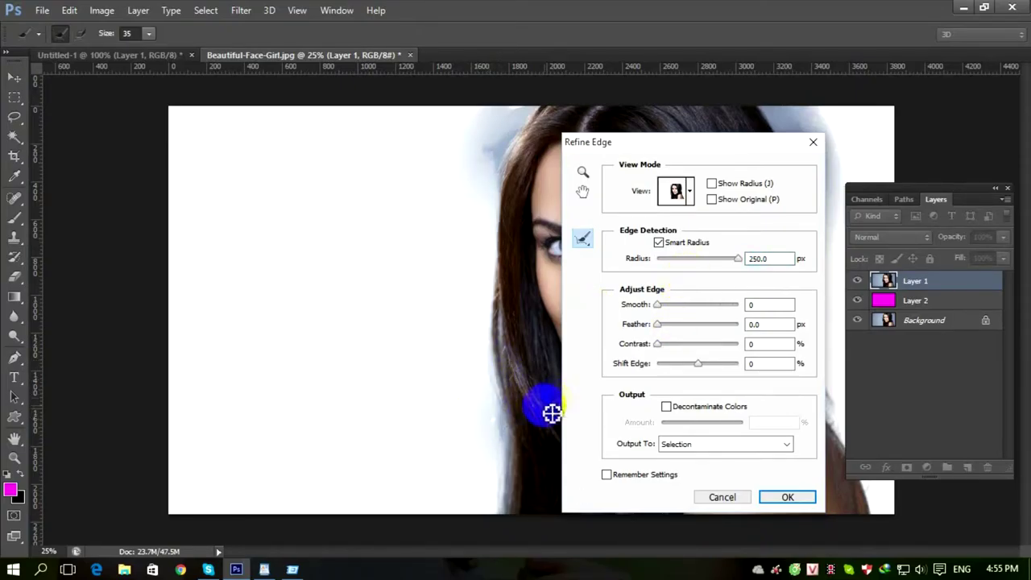
{"action": "mouse_move", "coordinate": [483, 350]}
{"action": "left_mouse_down"}
{"action": "mouse_move", "coordinate": [494, 490]}
{"action": "mouse_move", "coordinate": [506, 420]}
{"action": "mouse_move", "coordinate": [506, 484]}
{"action": "mouse_move", "coordinate": [510, 412]}
{"action": "mouse_move", "coordinate": [521, 439]}
{"action": "mouse_move", "coordinate": [502, 519]}
{"action": "mouse_move", "coordinate": [499, 504]}
{"action": "mouse_move", "coordinate": [509, 495]}
{"action": "mouse_move", "coordinate": [510, 526]}
{"action": "mouse_move", "coordinate": [514, 491]}
{"action": "mouse_move", "coordinate": [520, 521]}
{"action": "mouse_move", "coordinate": [517, 489]}
{"action": "mouse_move", "coordinate": [510, 515]}
{"action": "mouse_move", "coordinate": [500, 360]}
{"action": "mouse_move", "coordinate": [508, 410]}
{"action": "mouse_move", "coordinate": [498, 523]}
{"action": "mouse_move", "coordinate": [513, 424]}
{"action": "left_mouse_up"}
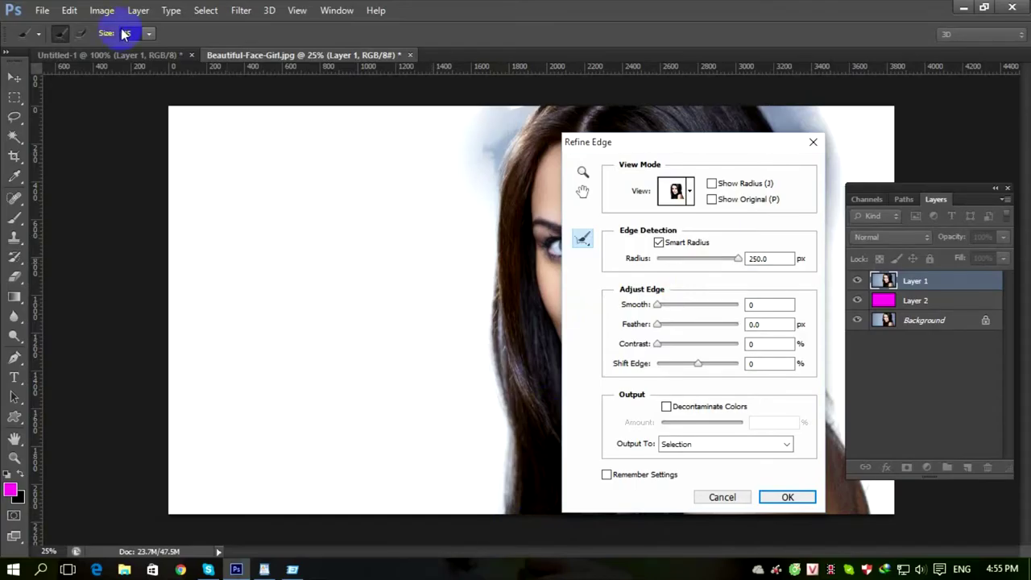
Set the refine brush size to 115 and paint over the hair edge again.
{"action": "left_click", "coordinate": [149, 33]}
{"action": "left_click", "coordinate": [177, 51]}
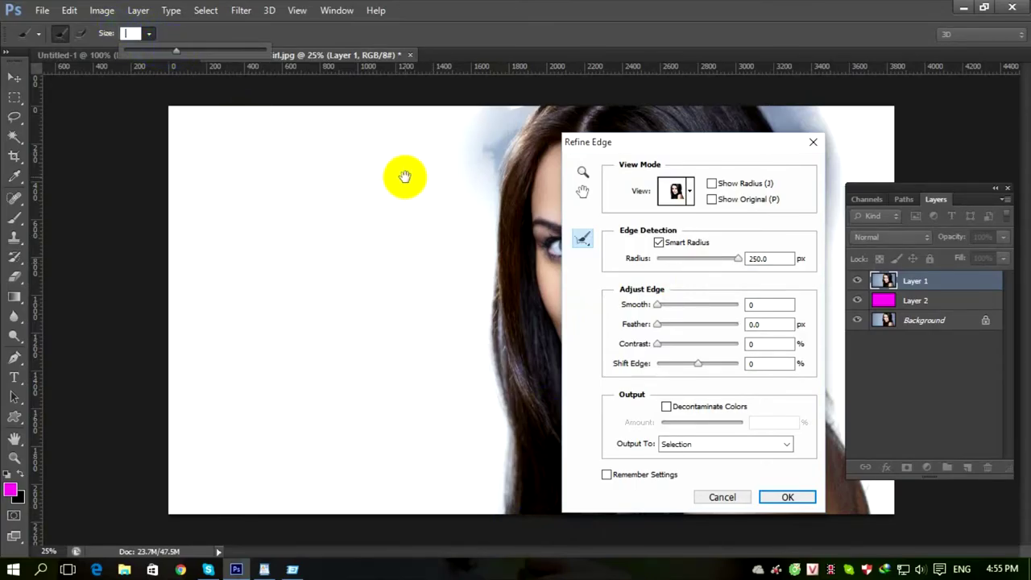
{"action": "left_click", "coordinate": [519, 219]}
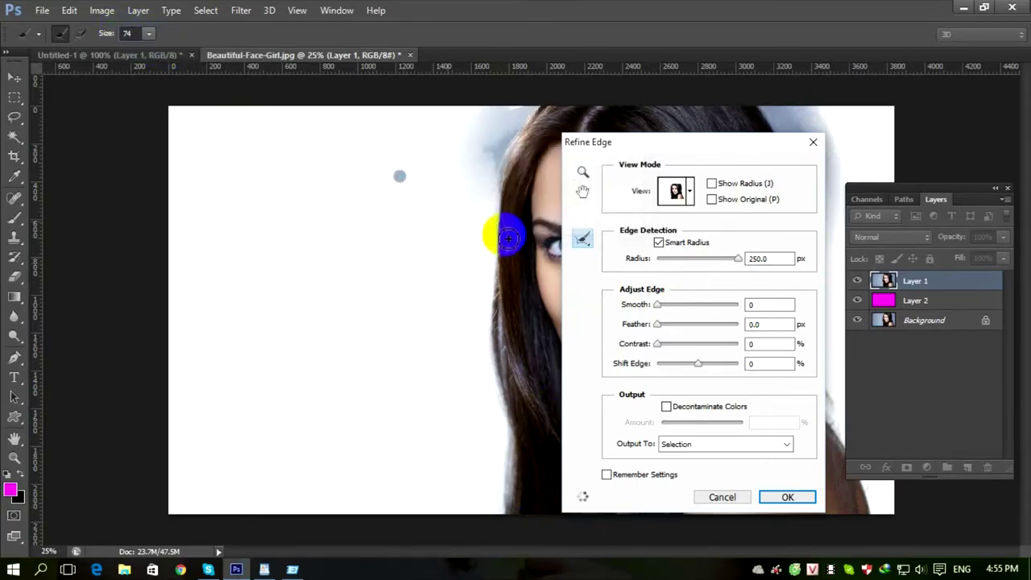
{"action": "left_click", "coordinate": [149, 34]}
{"action": "mouse_move", "coordinate": [509, 105]}
{"action": "left_mouse_down"}
{"action": "mouse_move", "coordinate": [493, 163]}
{"action": "mouse_move", "coordinate": [537, 106]}
{"action": "left_mouse_up"}
{"action": "mouse_move", "coordinate": [510, 153]}
{"action": "left_mouse_down"}
{"action": "mouse_move", "coordinate": [493, 309]}
{"action": "mouse_move", "coordinate": [476, 248]}
{"action": "mouse_move", "coordinate": [510, 101]}
{"action": "mouse_move", "coordinate": [480, 160]}
{"action": "mouse_move", "coordinate": [469, 261]}
{"action": "mouse_move", "coordinate": [470, 352]}
{"action": "mouse_move", "coordinate": [481, 307]}
{"action": "mouse_move", "coordinate": [494, 360]}
{"action": "mouse_move", "coordinate": [496, 291]}
{"action": "mouse_move", "coordinate": [506, 516]}
{"action": "mouse_move", "coordinate": [487, 449]}
{"action": "mouse_move", "coordinate": [498, 364]}
{"action": "mouse_move", "coordinate": [503, 494]}
{"action": "mouse_move", "coordinate": [475, 367]}
{"action": "mouse_move", "coordinate": [488, 189]}
{"action": "left_mouse_up"}
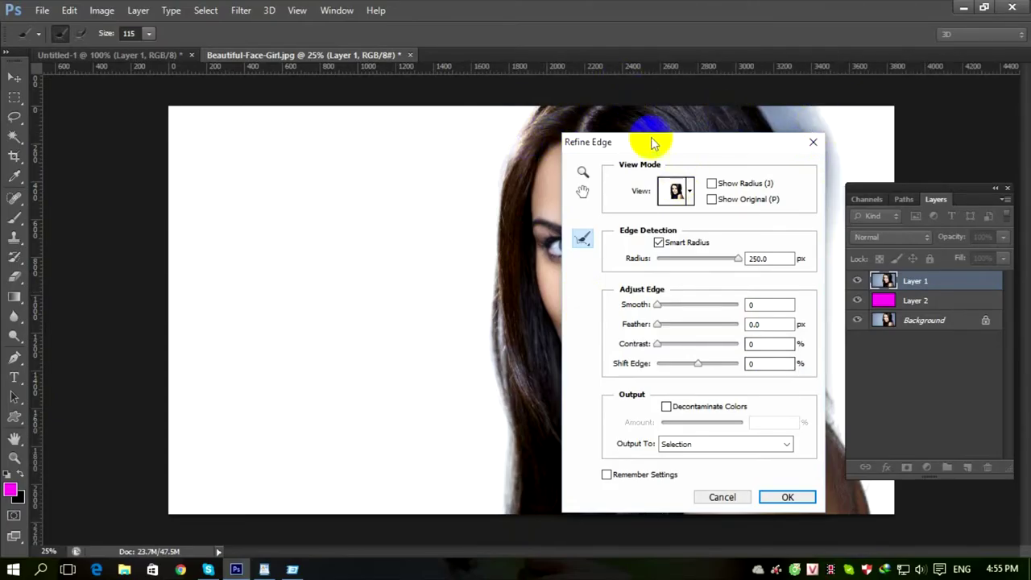
Refine the top-right hair edge, then close Refine Edge without applying.
{"action": "left_click_drag", "start_coordinate": [652, 142], "coordinate": [271, 132]}
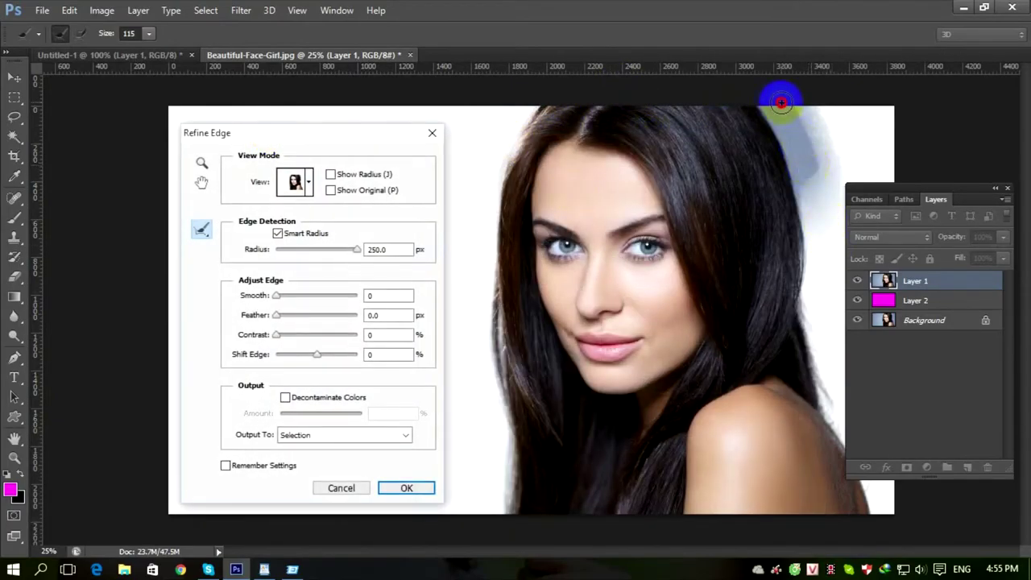
{"action": "mouse_move", "coordinate": [771, 121]}
{"action": "left_mouse_down"}
{"action": "mouse_move", "coordinate": [801, 210]}
{"action": "mouse_move", "coordinate": [801, 116]}
{"action": "mouse_move", "coordinate": [823, 187]}
{"action": "mouse_move", "coordinate": [830, 148]}
{"action": "mouse_move", "coordinate": [830, 204]}
{"action": "mouse_move", "coordinate": [812, 235]}
{"action": "mouse_move", "coordinate": [808, 205]}
{"action": "mouse_move", "coordinate": [808, 316]}
{"action": "mouse_move", "coordinate": [834, 416]}
{"action": "mouse_move", "coordinate": [819, 362]}
{"action": "mouse_move", "coordinate": [808, 181]}
{"action": "left_mouse_up"}
{"action": "left_click_drag", "start_coordinate": [818, 272], "coordinate": [815, 278]}
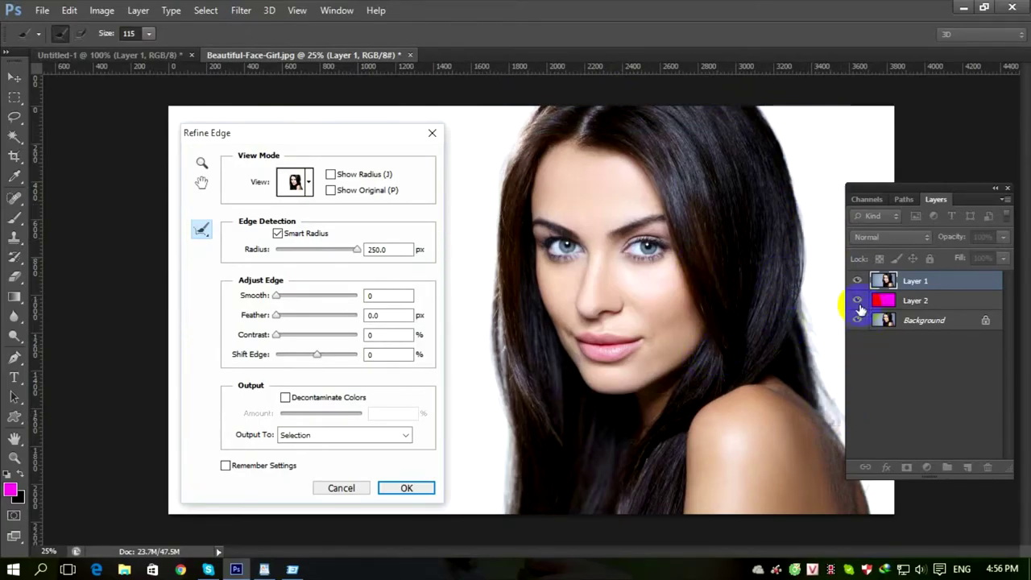
{"action": "left_click", "coordinate": [431, 135]}
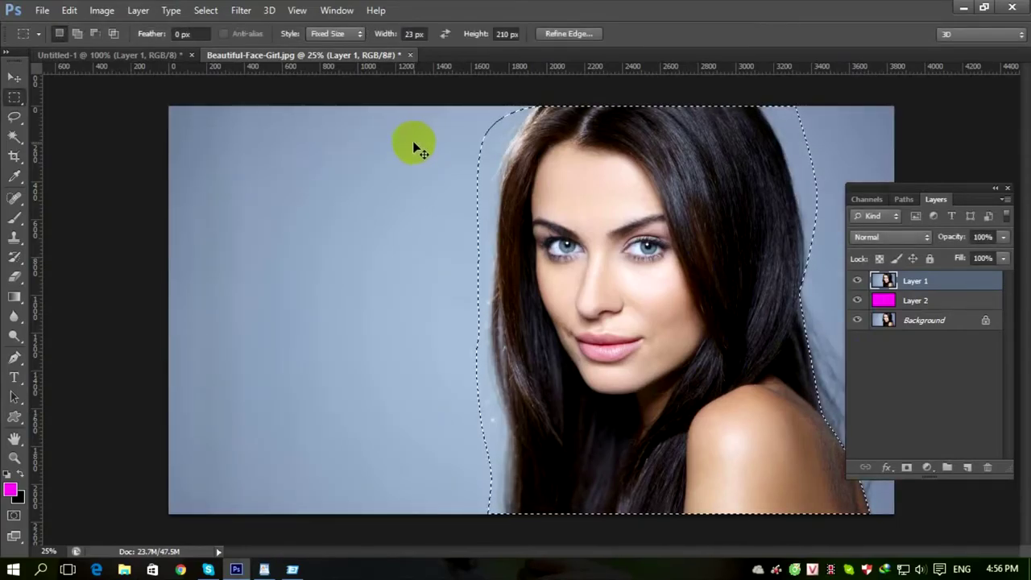
Reopen Refine Edge, set radius 250, toggle Smart Radius, and brush the upper-left hair.
{"action": "left_click", "coordinate": [569, 34]}
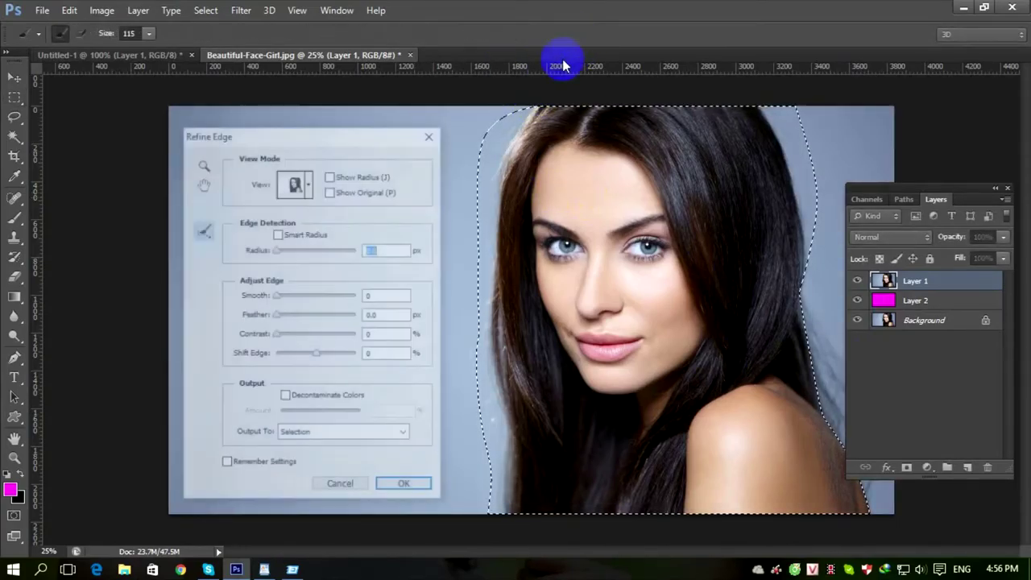
{"action": "left_click_drag", "start_coordinate": [294, 249], "coordinate": [380, 252]}
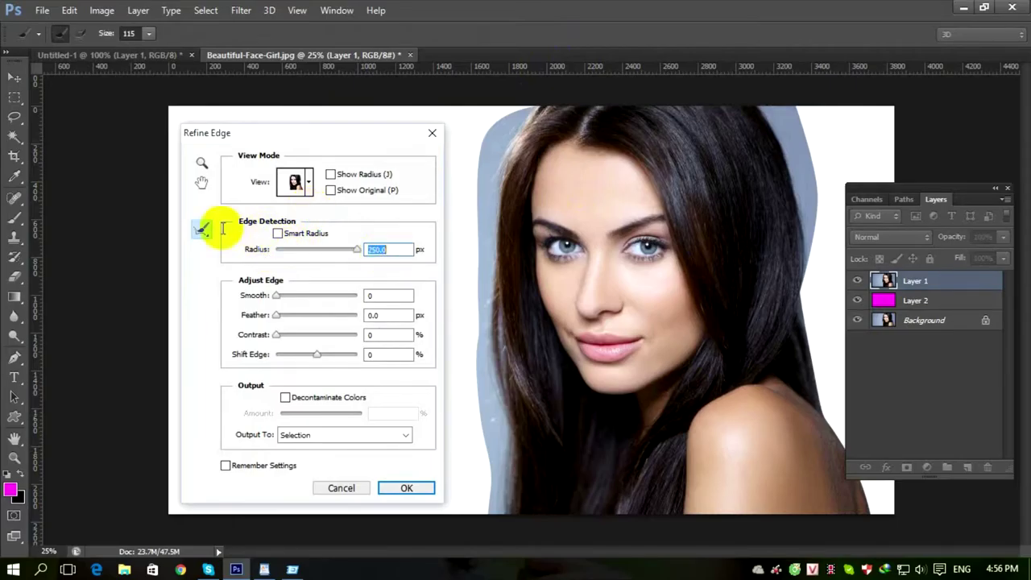
{"action": "left_click", "coordinate": [277, 234]}
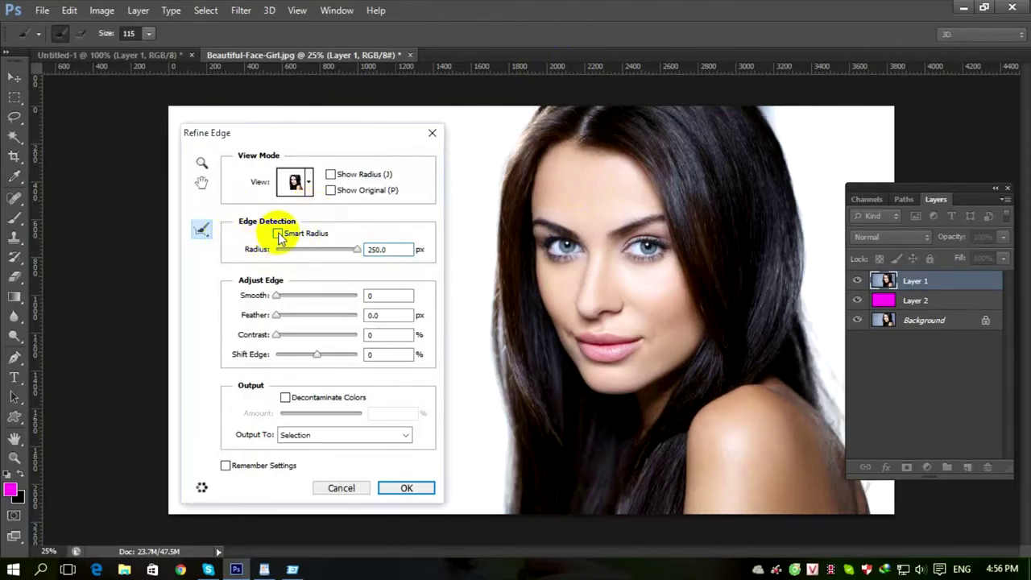
{"action": "left_click", "coordinate": [277, 233]}
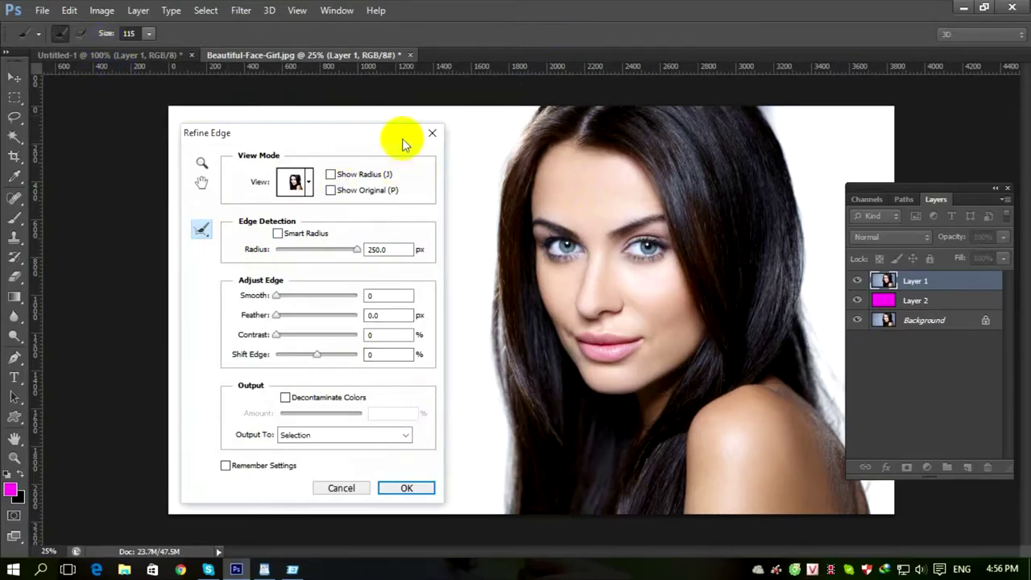
{"action": "mouse_move", "coordinate": [505, 145]}
{"action": "left_mouse_down"}
{"action": "mouse_move", "coordinate": [541, 97]}
{"action": "mouse_move", "coordinate": [490, 142]}
{"action": "mouse_move", "coordinate": [497, 137]}
{"action": "left_mouse_up"}
Enlarge the refine brush to 191 px, brush the left and right hair edges, and apply.
{"action": "left_click", "coordinate": [147, 34]}
{"action": "left_click_drag", "start_coordinate": [158, 52], "coordinate": [169, 53]}
{"action": "mouse_move", "coordinate": [511, 111]}
{"action": "left_mouse_down"}
{"action": "mouse_move", "coordinate": [480, 171]}
{"action": "mouse_move", "coordinate": [537, 94]}
{"action": "mouse_move", "coordinate": [505, 149]}
{"action": "mouse_move", "coordinate": [485, 248]}
{"action": "mouse_move", "coordinate": [484, 227]}
{"action": "mouse_move", "coordinate": [479, 357]}
{"action": "mouse_move", "coordinate": [492, 342]}
{"action": "mouse_move", "coordinate": [504, 494]}
{"action": "mouse_move", "coordinate": [495, 525]}
{"action": "mouse_move", "coordinate": [486, 360]}
{"action": "mouse_move", "coordinate": [478, 504]}
{"action": "left_mouse_up"}
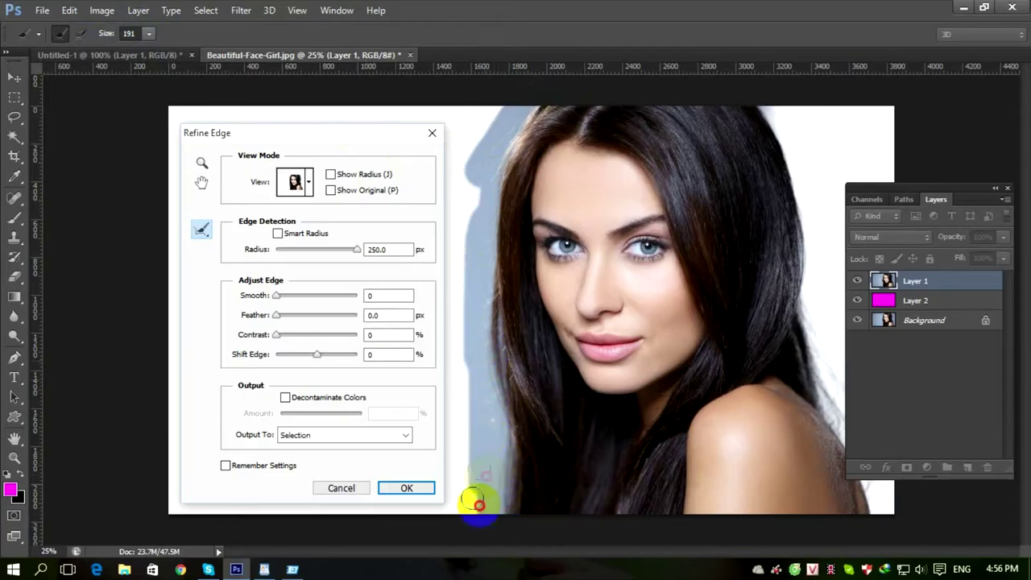
{"action": "mouse_move", "coordinate": [815, 300]}
{"action": "left_mouse_down"}
{"action": "mouse_move", "coordinate": [813, 166]}
{"action": "mouse_move", "coordinate": [790, 101]}
{"action": "mouse_move", "coordinate": [774, 100]}
{"action": "mouse_move", "coordinate": [796, 166]}
{"action": "mouse_move", "coordinate": [819, 347]}
{"action": "mouse_move", "coordinate": [810, 305]}
{"action": "mouse_move", "coordinate": [841, 413]}
{"action": "left_mouse_up"}
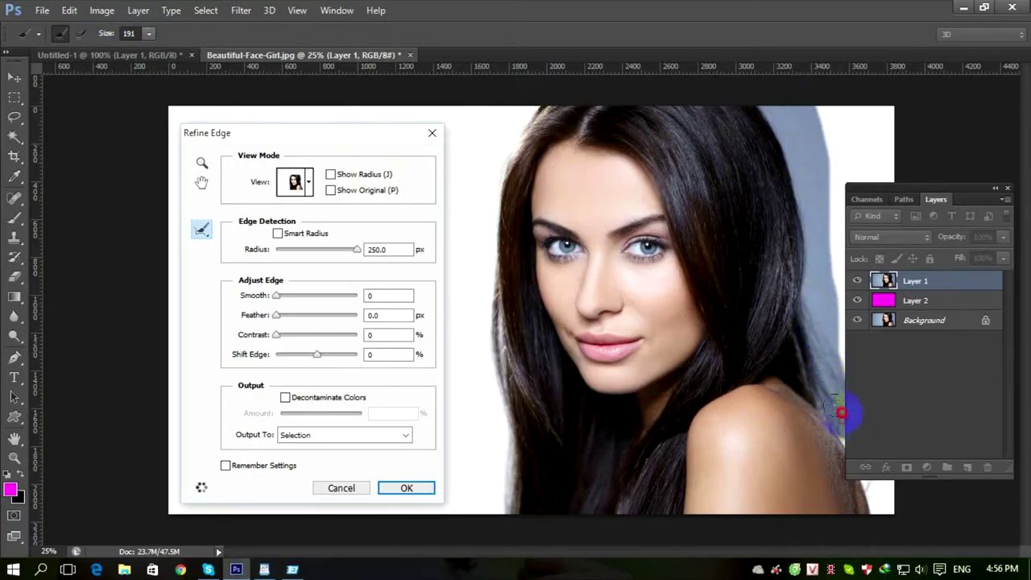
{"action": "left_click_drag", "start_coordinate": [825, 326], "coordinate": [776, 284]}
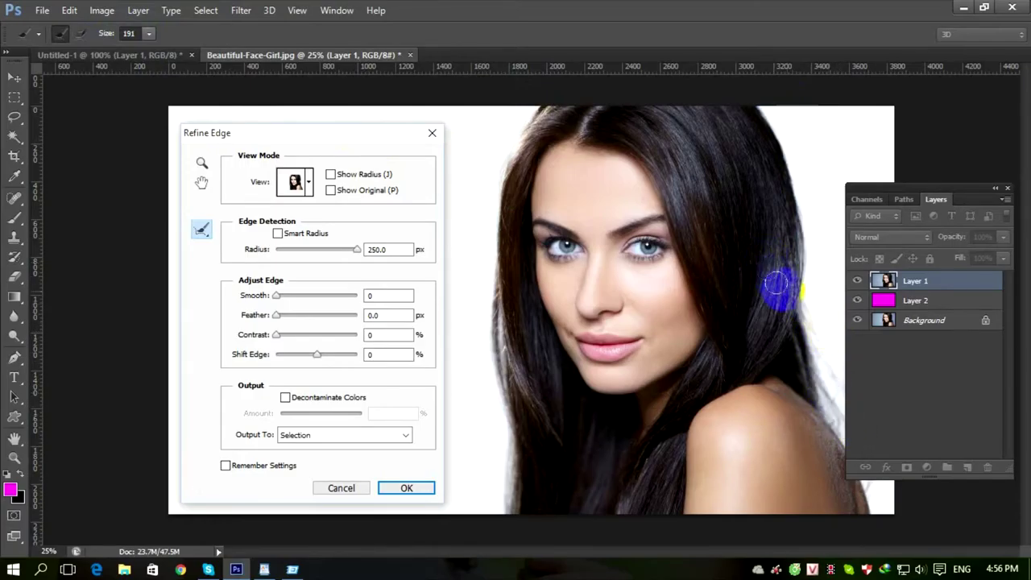
{"action": "left_click", "coordinate": [401, 488]}
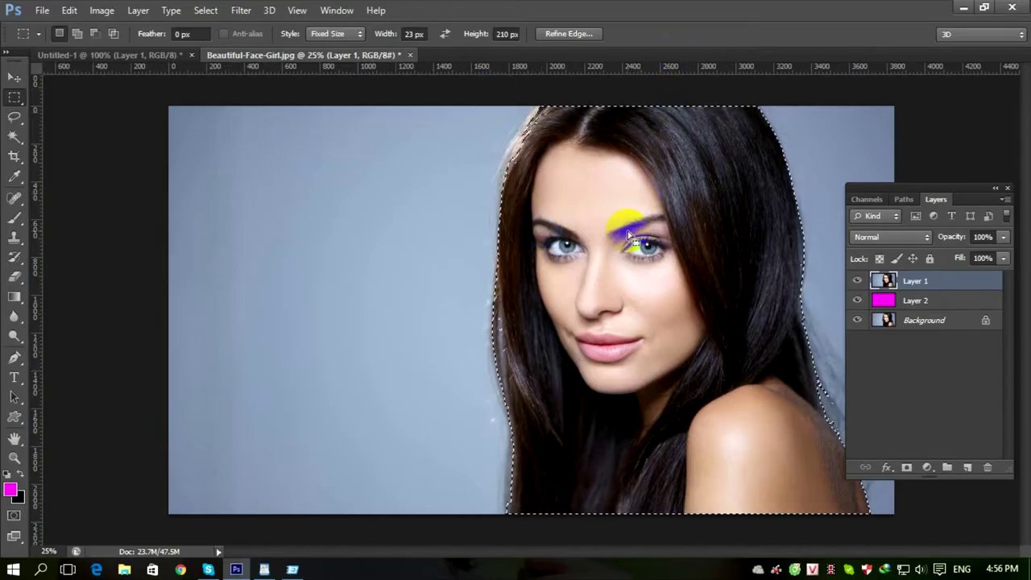
Undo the refinement and reopen Refine Edge with New Layer with Layer Mask output and Smart Radius.
{"action": "key", "text": "ctrl+z"}
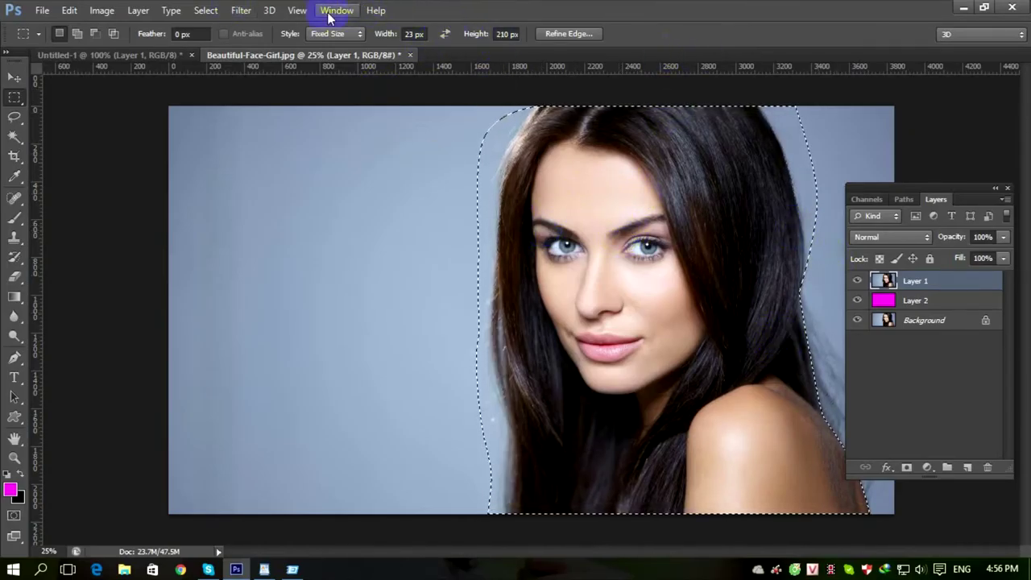
{"action": "left_click", "coordinate": [556, 34]}
{"action": "left_click", "coordinate": [314, 435]}
{"action": "left_click", "coordinate": [326, 487]}
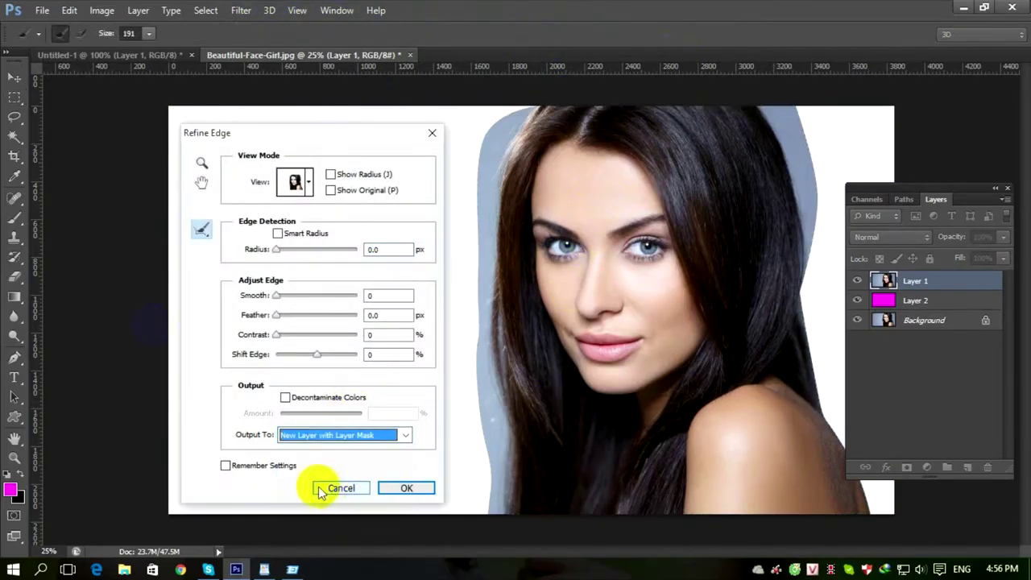
{"action": "left_click", "coordinate": [278, 232]}
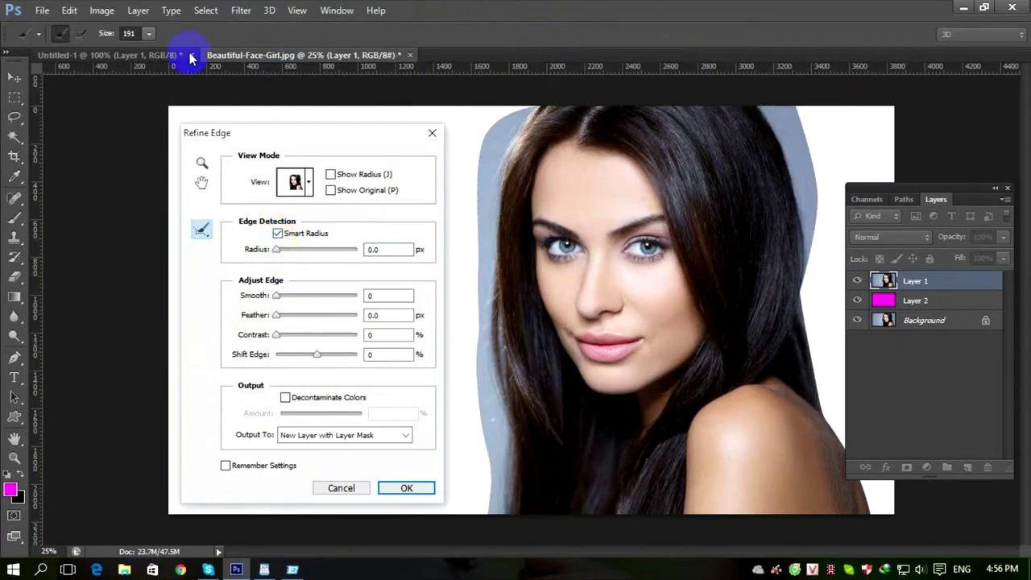
{"action": "left_click", "coordinate": [153, 34]}
{"action": "left_click", "coordinate": [503, 117]}
Brush the hair edges with a 98.5 px radius and apply the refinement.
{"action": "left_click_drag", "start_coordinate": [501, 105], "coordinate": [493, 175]}
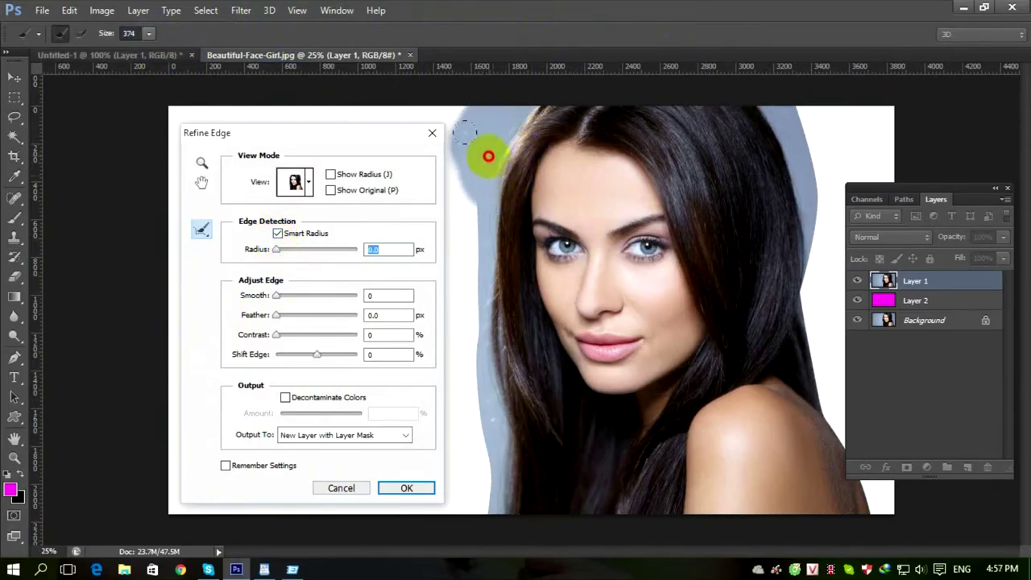
{"action": "left_click_drag", "start_coordinate": [276, 250], "coordinate": [357, 255]}
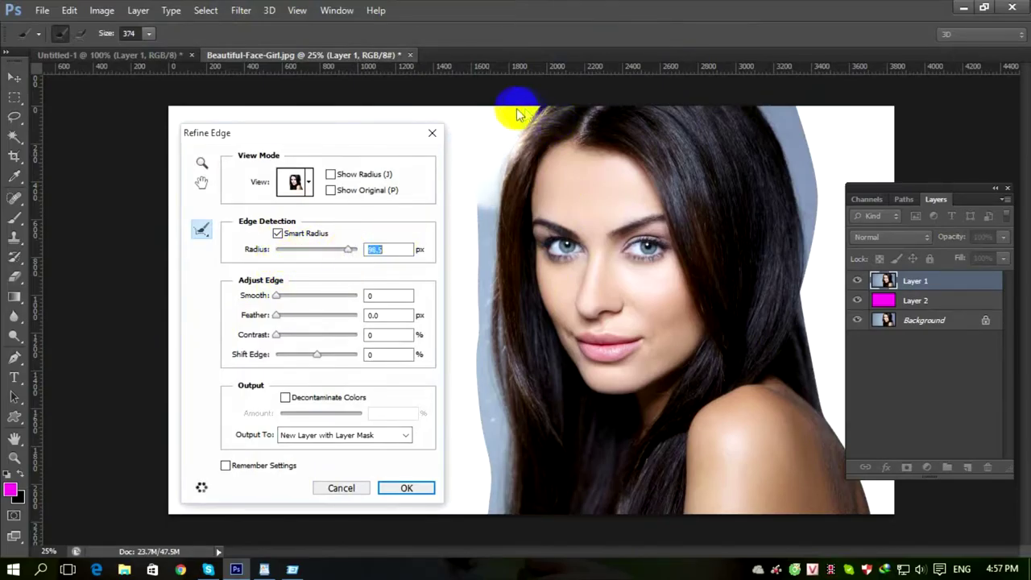
{"action": "mouse_move", "coordinate": [476, 201]}
{"action": "left_mouse_down"}
{"action": "mouse_move", "coordinate": [496, 101]}
{"action": "mouse_move", "coordinate": [515, 95]}
{"action": "mouse_move", "coordinate": [479, 173]}
{"action": "mouse_move", "coordinate": [478, 319]}
{"action": "mouse_move", "coordinate": [496, 482]}
{"action": "mouse_move", "coordinate": [481, 547]}
{"action": "left_mouse_up"}
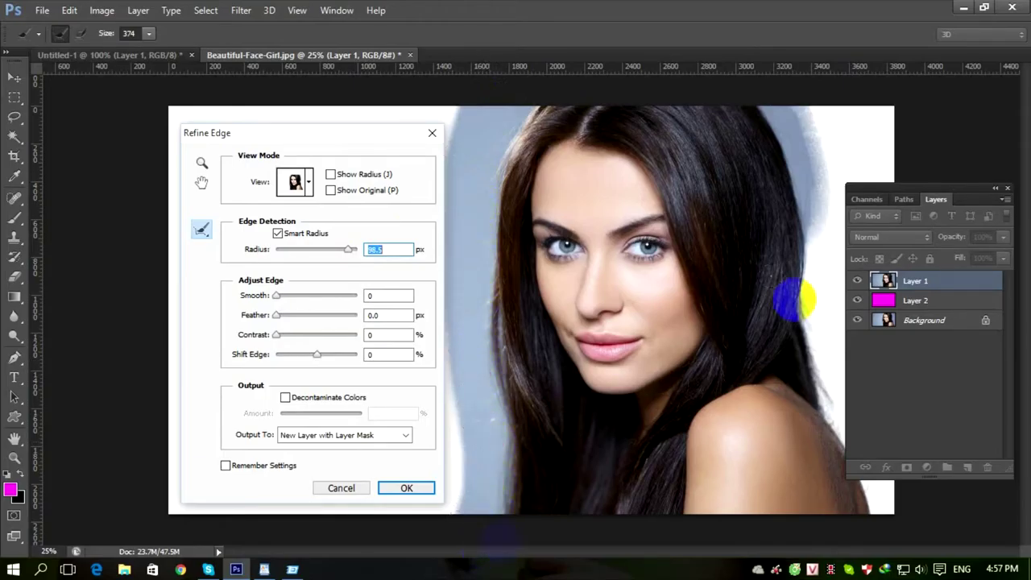
{"action": "mouse_move", "coordinate": [810, 96]}
{"action": "left_mouse_down"}
{"action": "mouse_move", "coordinate": [785, 115]}
{"action": "mouse_move", "coordinate": [812, 177]}
{"action": "mouse_move", "coordinate": [834, 350]}
{"action": "left_mouse_up"}
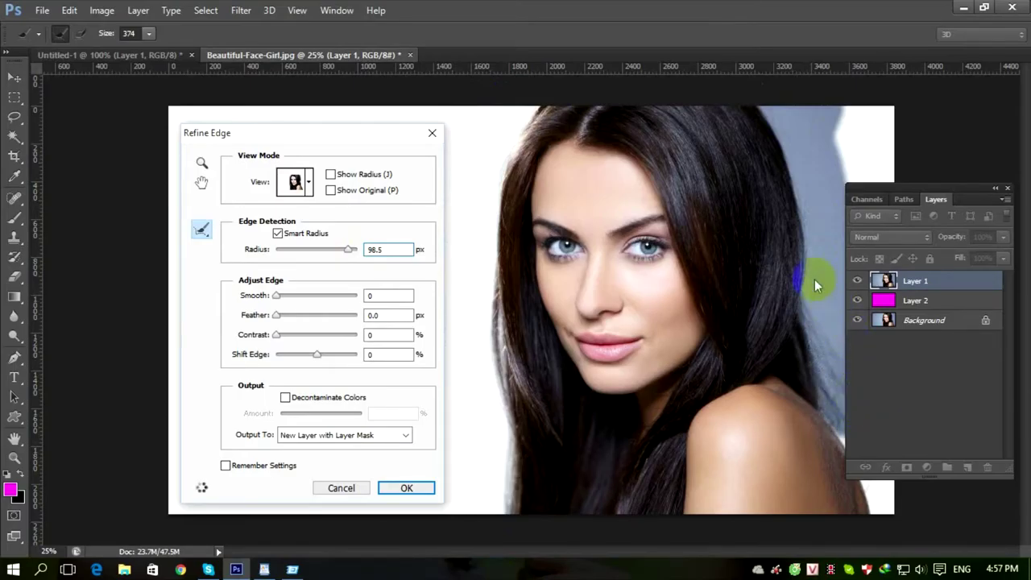
{"action": "left_click_drag", "start_coordinate": [815, 286], "coordinate": [814, 283]}
{"action": "left_click", "coordinate": [402, 488]}
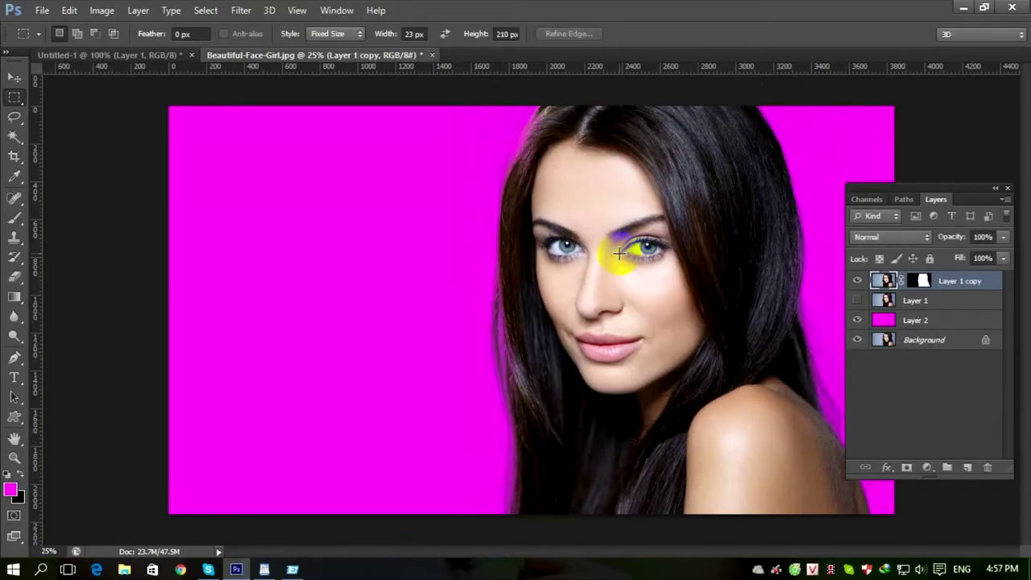
Select magenta Layer 2, zoom out, and add a new Layer 3 above it.
{"action": "left_click", "coordinate": [915, 320]}
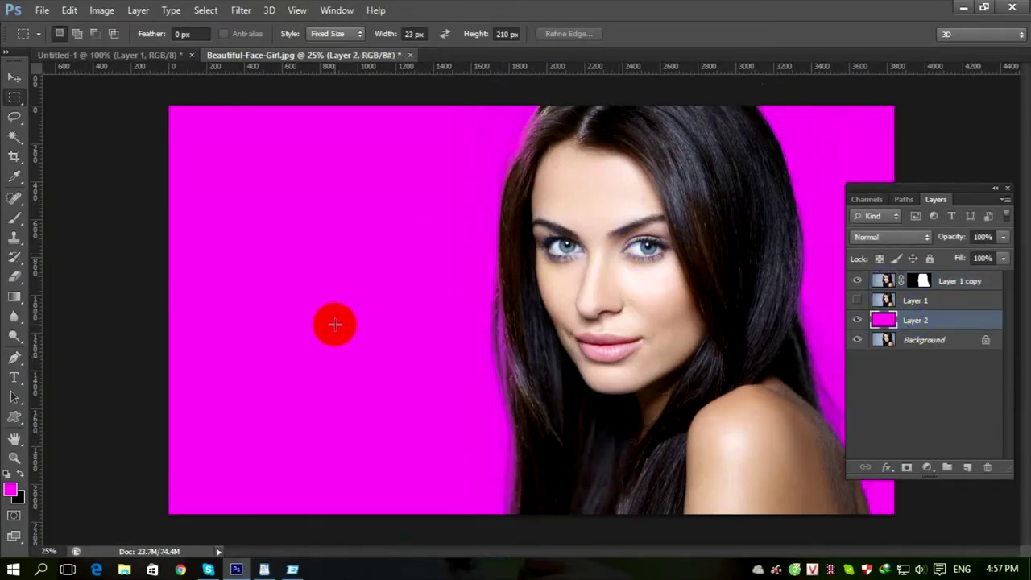
{"action": "key", "text": "ctrl+minus"}
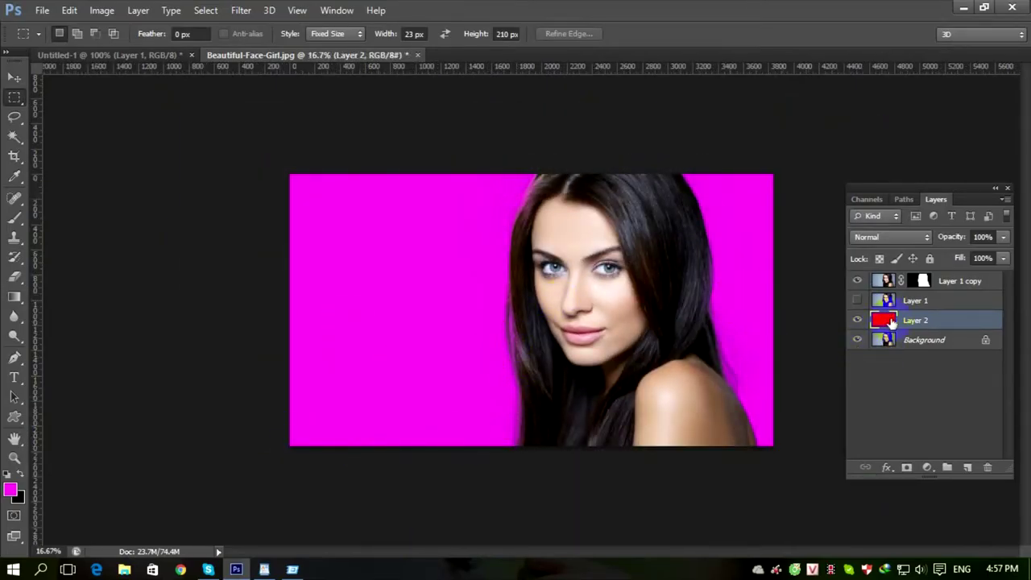
{"action": "key", "text": "g"}
{"action": "left_click", "coordinate": [985, 469]}
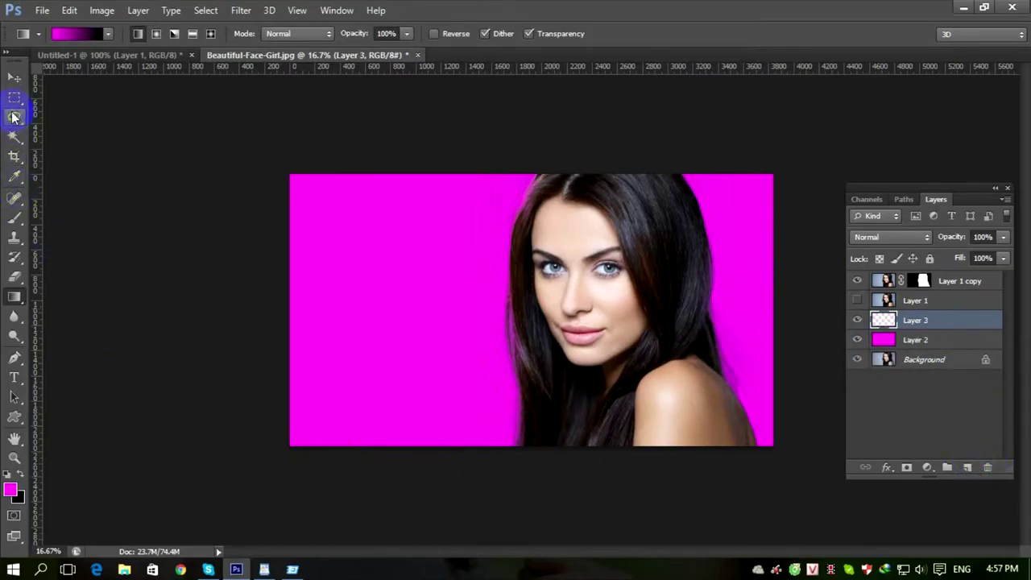
{"action": "right_click", "coordinate": [13, 110]}
{"action": "left_click", "coordinate": [57, 109]}
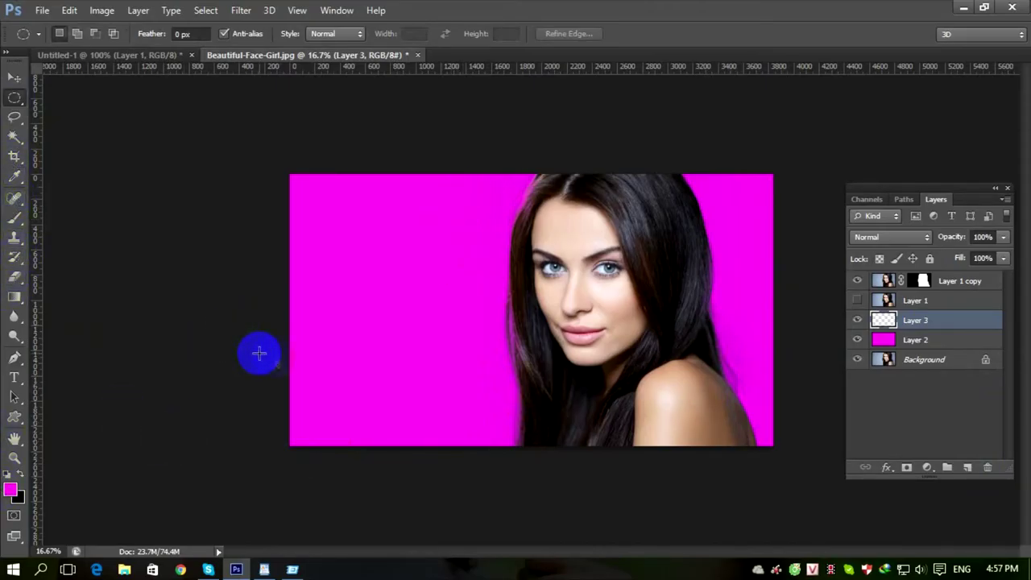
Draw a curved Pen path around the woman and convert it to a selection.
{"action": "key", "text": "p"}
{"action": "left_click", "coordinate": [478, 253]}
{"action": "left_click", "coordinate": [493, 205]}
{"action": "left_click", "coordinate": [417, 342]}
{"action": "left_click", "coordinate": [408, 406]}
{"action": "left_click_drag", "start_coordinate": [435, 468], "coordinate": [480, 480]}
{"action": "left_click_drag", "start_coordinate": [573, 504], "coordinate": [636, 503]}
{"action": "left_click_drag", "start_coordinate": [702, 471], "coordinate": [728, 378]}
{"action": "left_click_drag", "start_coordinate": [710, 256], "coordinate": [655, 230]}
{"action": "key", "text": "ctrl+Return"}
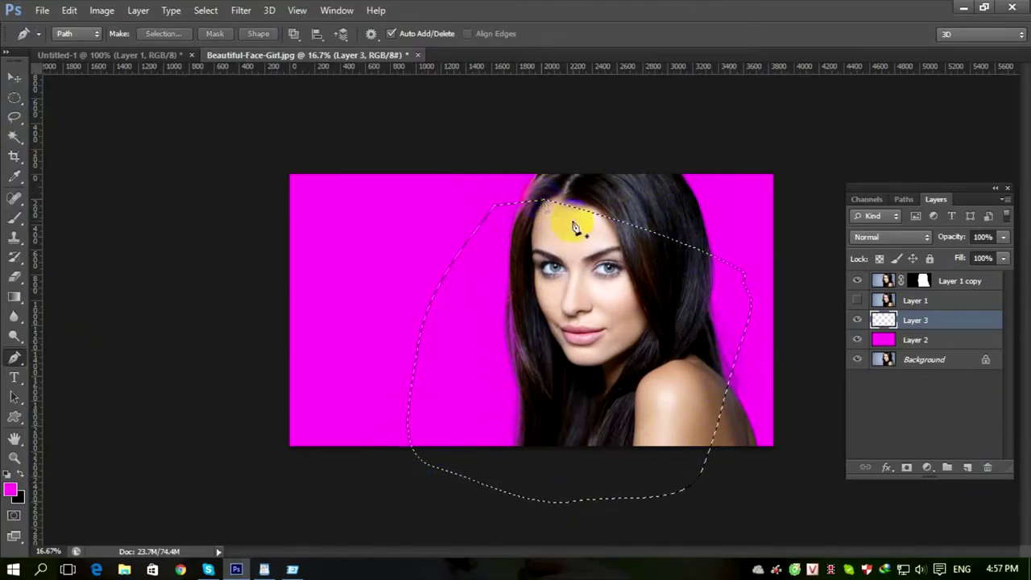
Fill the selection with white and deselect.
{"action": "left_click", "coordinate": [11, 491]}
{"action": "left_click_drag", "start_coordinate": [299, 363], "coordinate": [122, 334]}
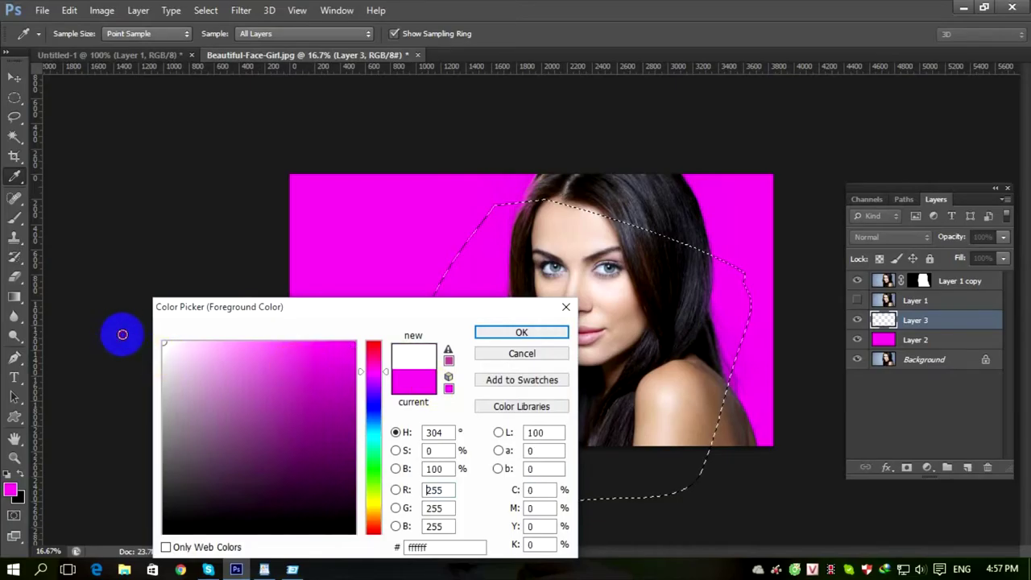
{"action": "left_click", "coordinate": [493, 336]}
{"action": "key", "text": "alt+BackSpace"}
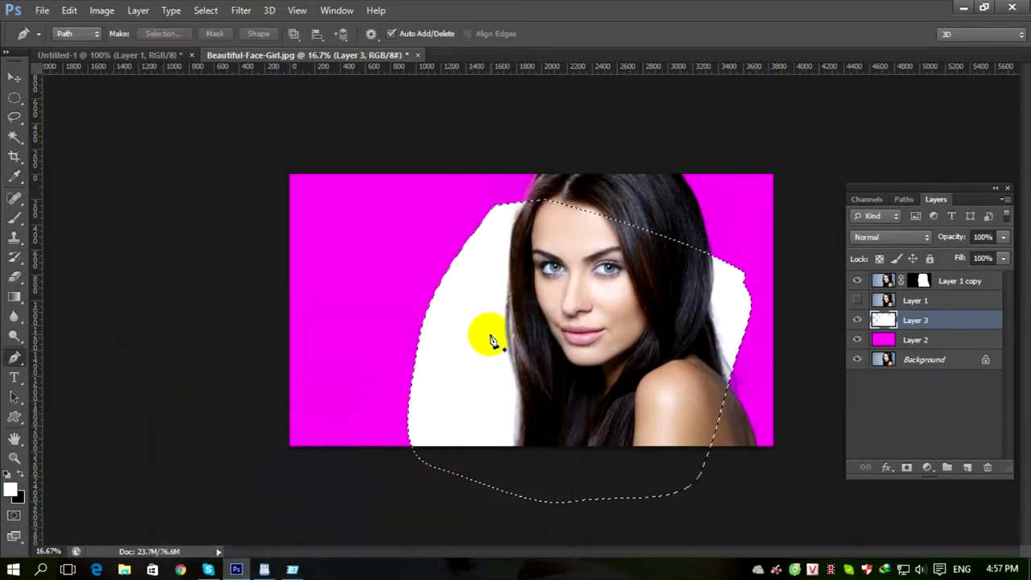
{"action": "key", "text": "ctrl+d"}
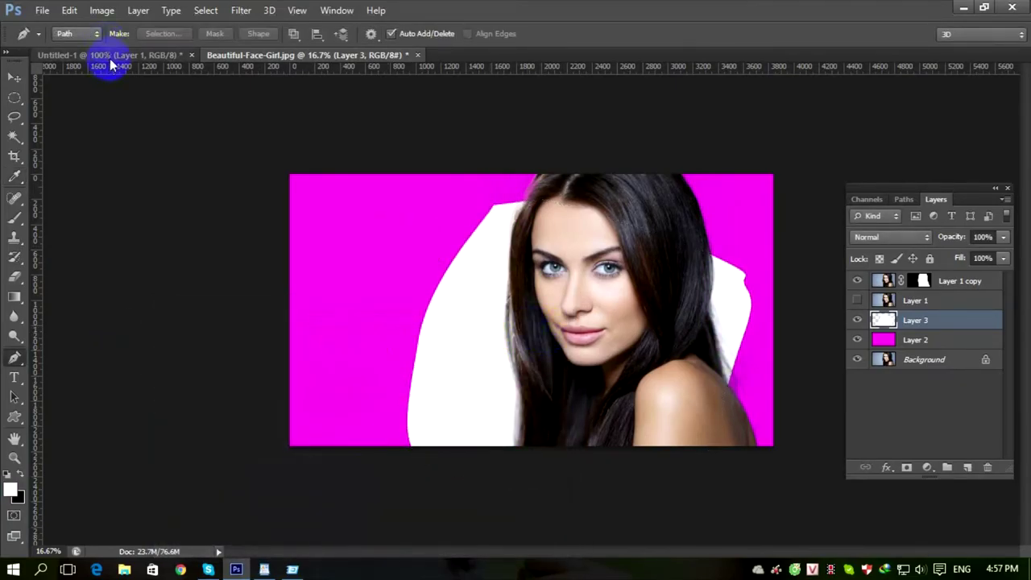
{"action": "left_click", "coordinate": [239, 11]}
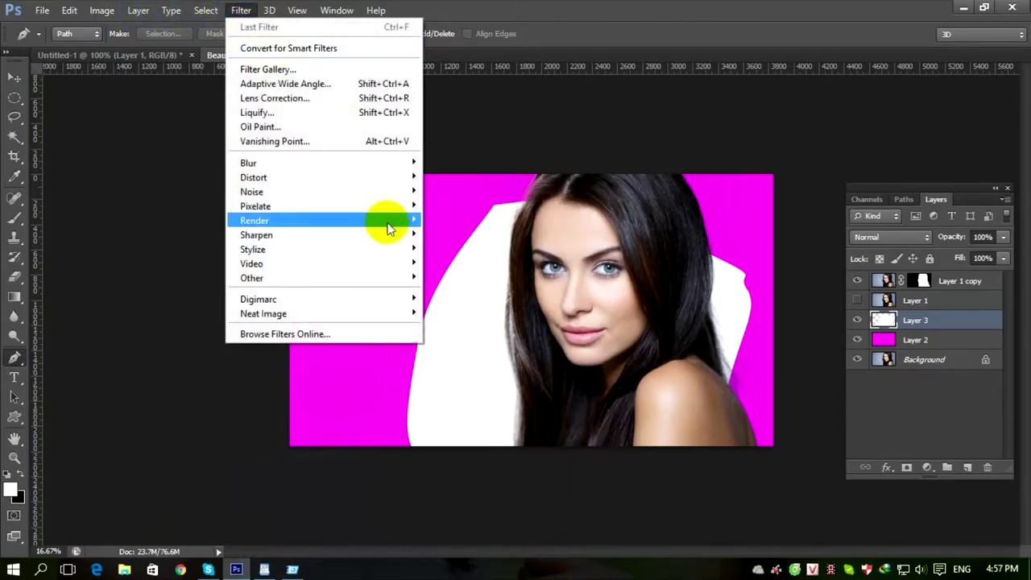
Apply a 384.6 px Gaussian Blur to Layer 3's white shape.
{"action": "mouse_move", "coordinate": [379, 170]}
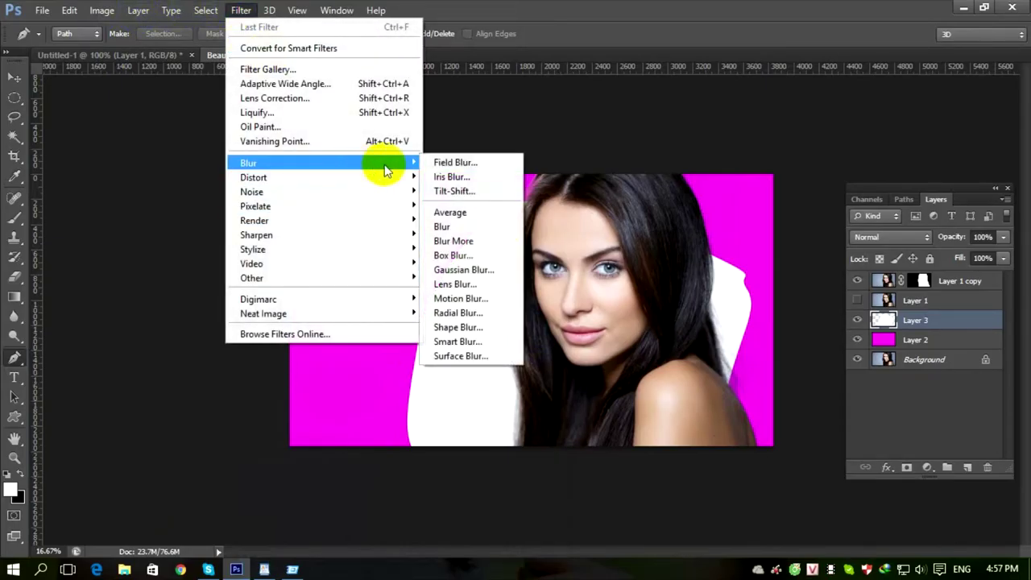
{"action": "left_click", "coordinate": [463, 270]}
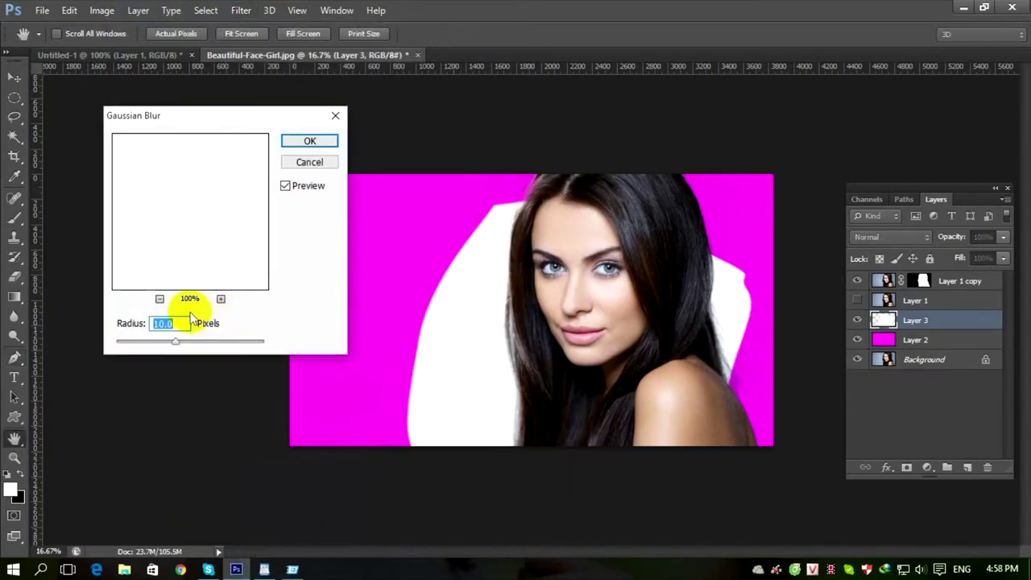
{"action": "left_click_drag", "start_coordinate": [177, 343], "coordinate": [238, 345]}
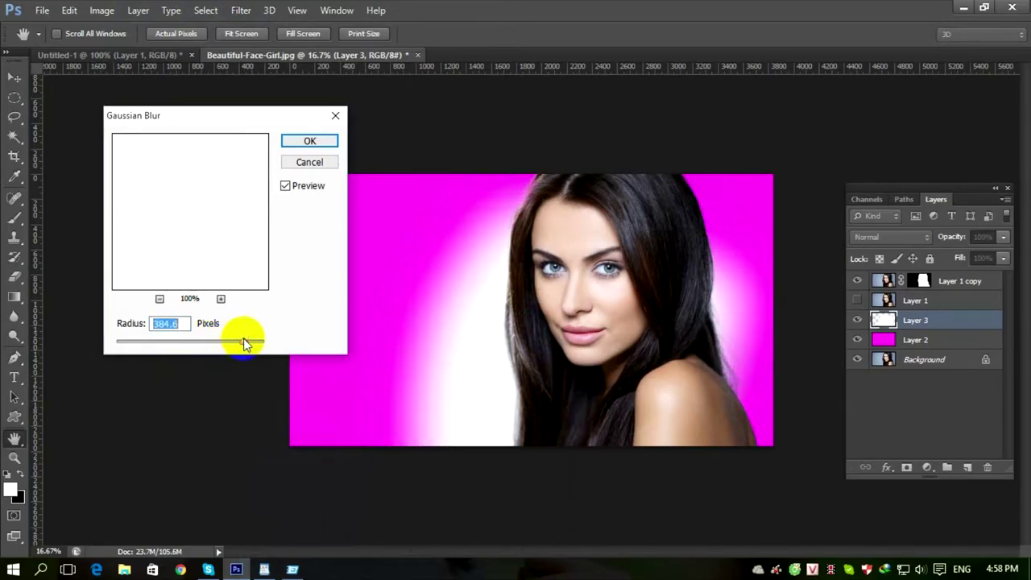
{"action": "left_click", "coordinate": [309, 141]}
{"action": "key", "text": "p"}
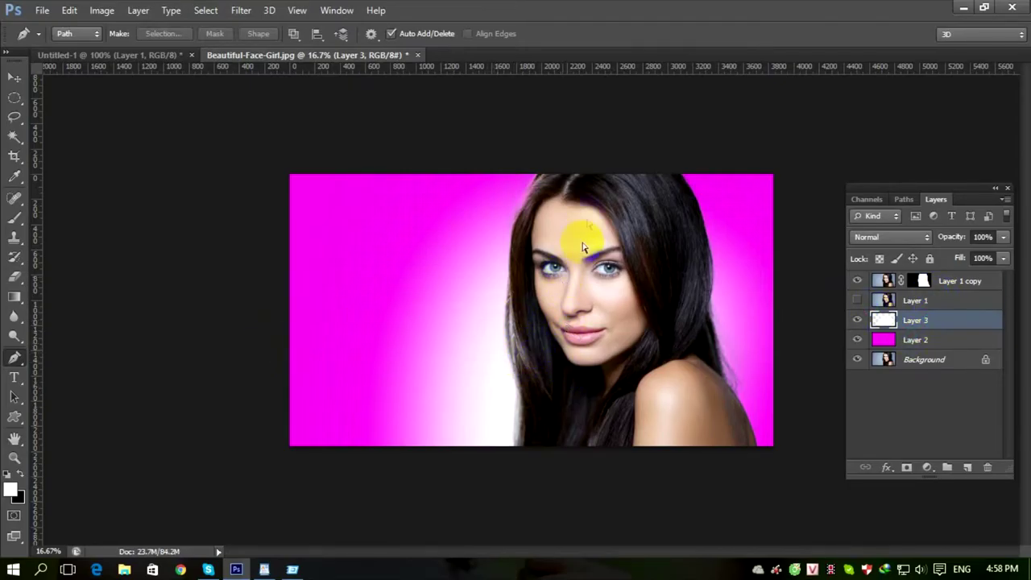
Stretch the white glow taller and shift it 108 px right, then start a Save As.
{"action": "key", "text": "ctrl+t"}
{"action": "left_click_drag", "start_coordinate": [531, 174], "coordinate": [533, 122]}
{"action": "left_click_drag", "start_coordinate": [502, 342], "coordinate": [516, 340]}
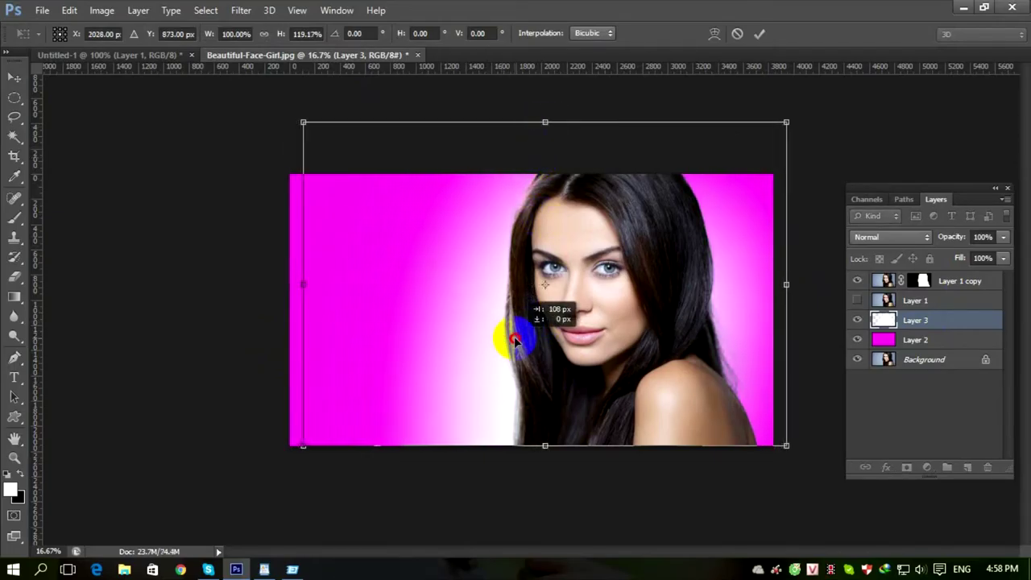
{"action": "key", "text": "Return"}
{"action": "left_click", "coordinate": [42, 10]}
{"action": "left_click", "coordinate": [81, 191]}
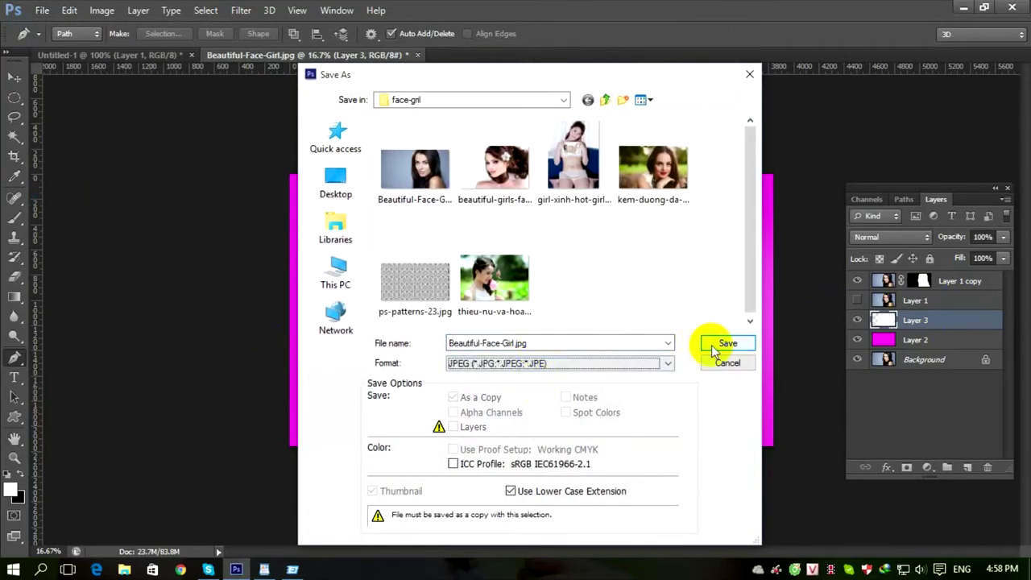
Save the image as pen-tool.jpg at JPEG quality 12 (Maximum).
{"action": "left_click", "coordinate": [462, 341]}
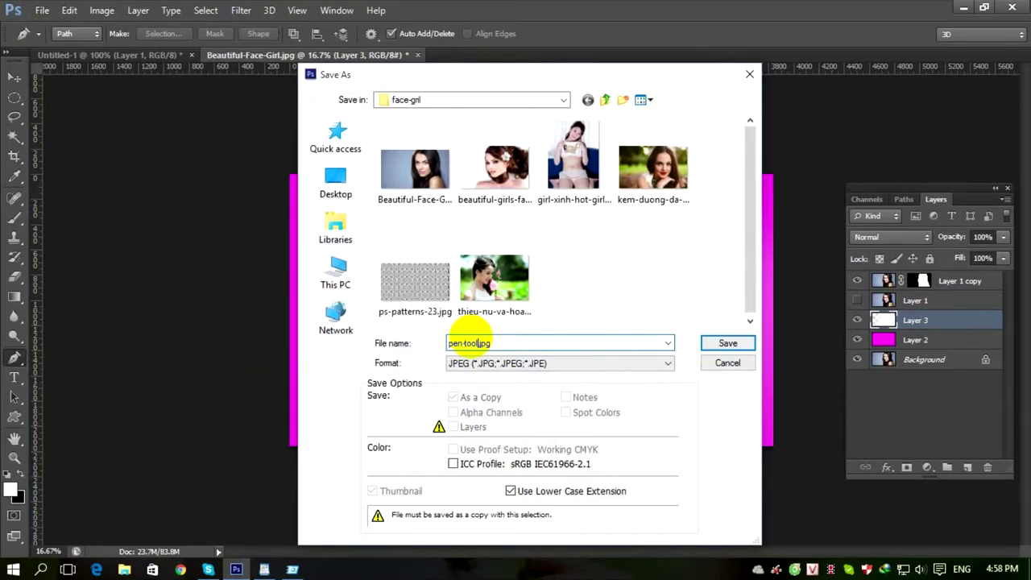
{"action": "key", "text": "Return"}
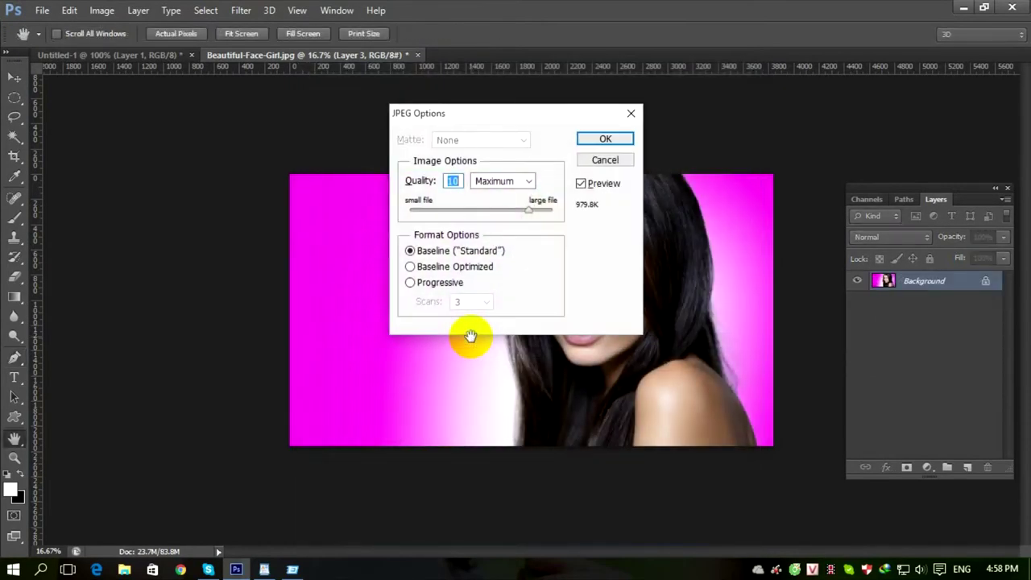
{"action": "left_click", "coordinate": [604, 138]}
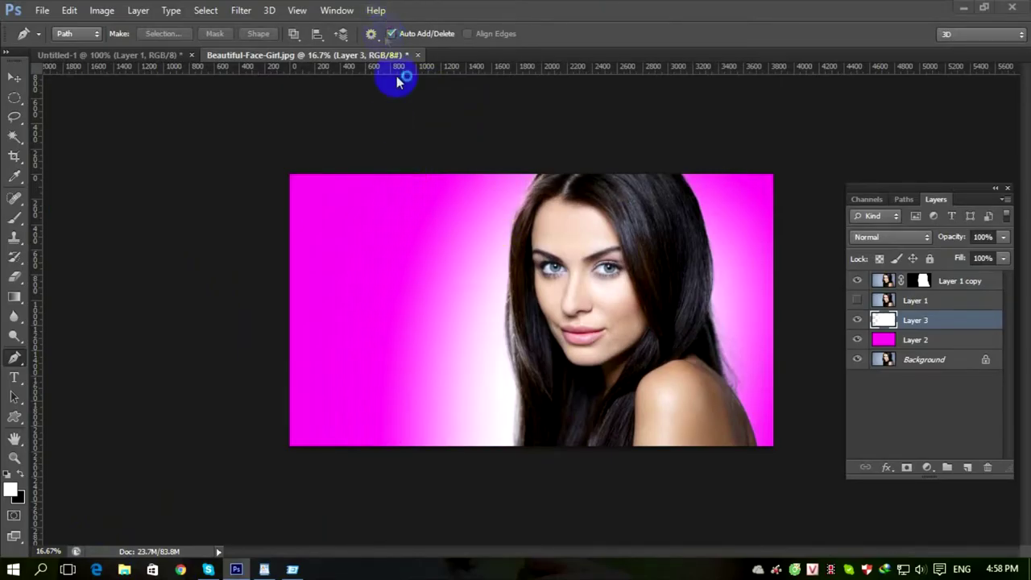
{"action": "left_click", "coordinate": [265, 570]}
Add a new line at the end of the notes: 'Hướng dẫn cắt sản phẩm ra ngoài background'.
{"action": "left_click", "coordinate": [770, 443]}
{"action": "key", "text": "Return"}
{"action": "key", "text": "Return"}
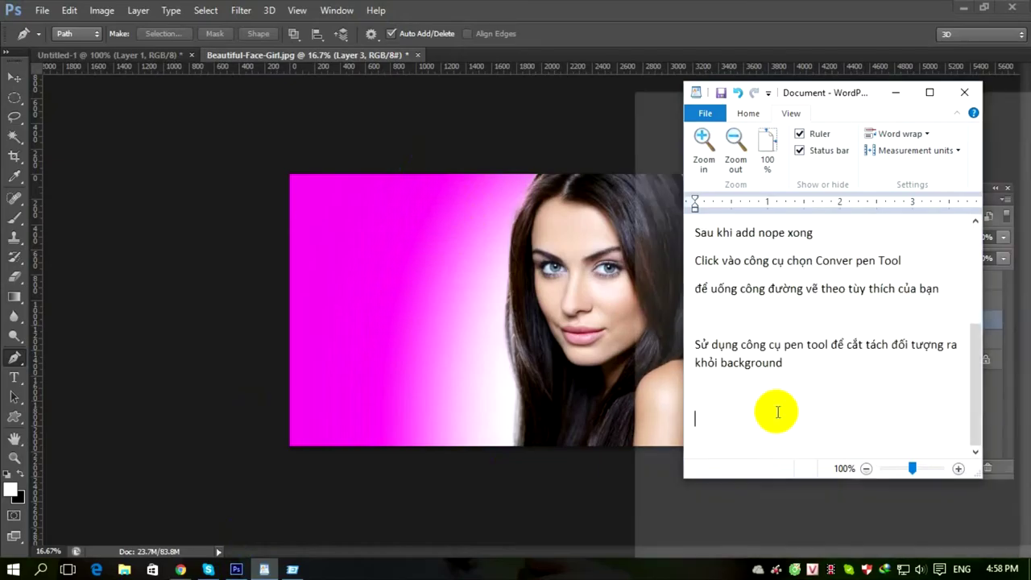
{"action": "type", "text": "H"}
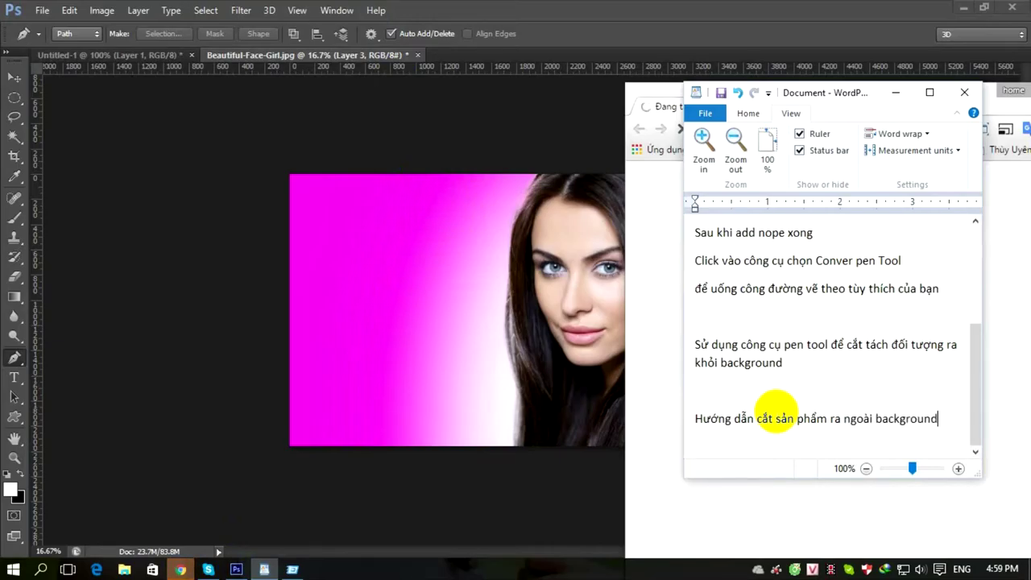
{"action": "left_click", "coordinate": [322, 69]}
Bring Chrome to the front and load google.com.vn from the address bar.
{"action": "left_click", "coordinate": [180, 570]}
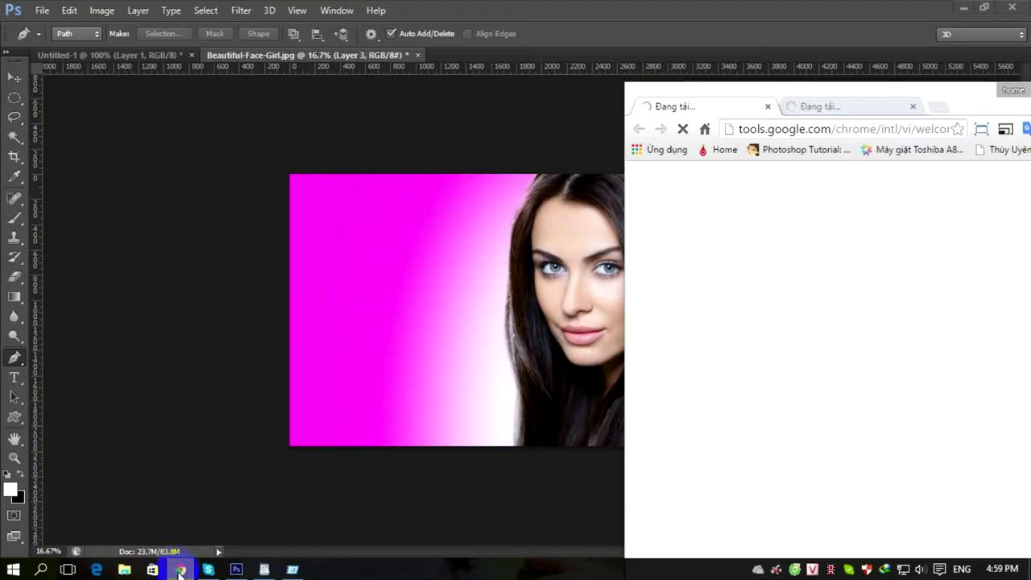
{"action": "left_click", "coordinate": [179, 570]}
{"action": "left_click", "coordinate": [180, 570]}
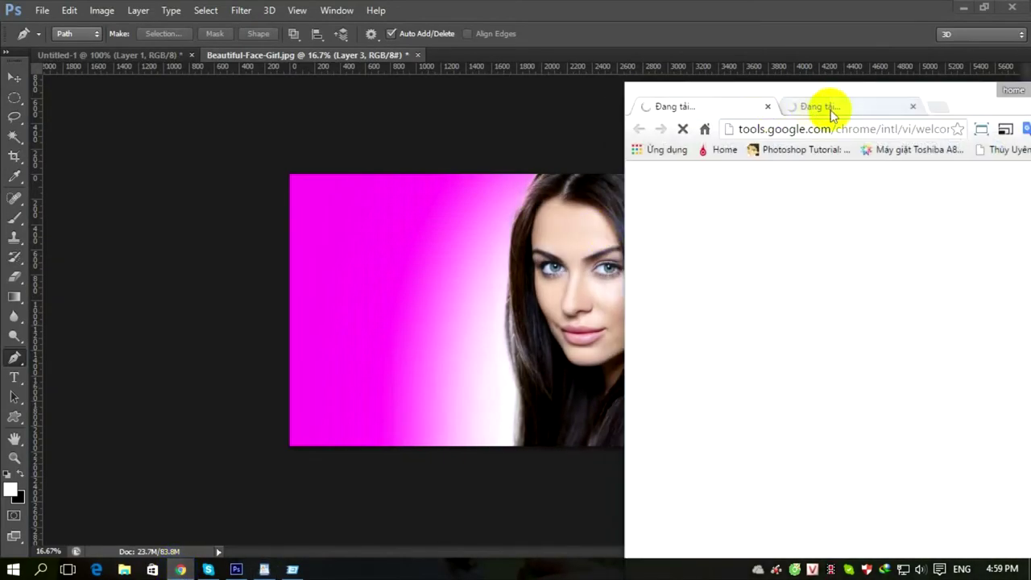
{"action": "left_click", "coordinate": [807, 130]}
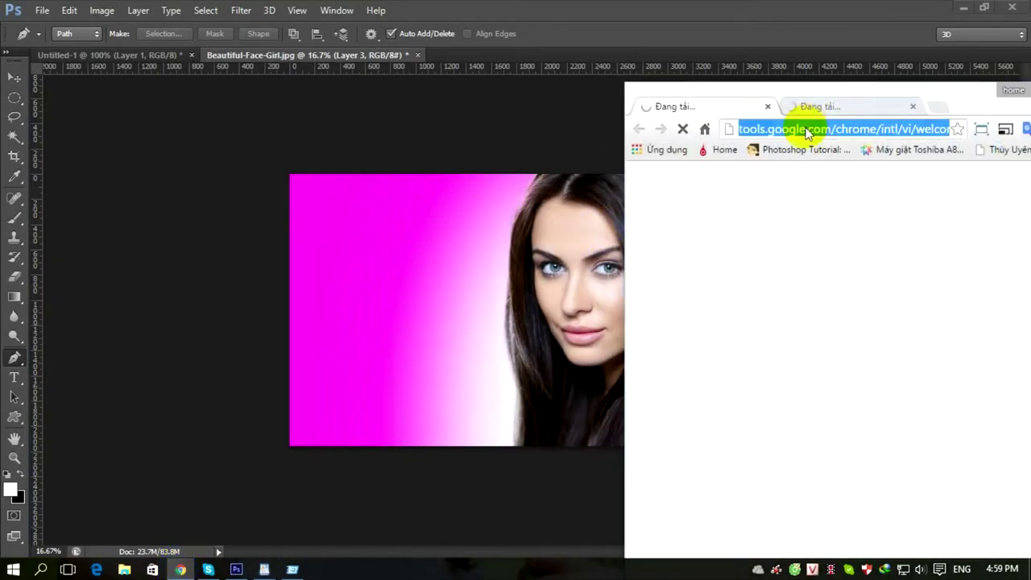
{"action": "type", "text": "goô"}
{"action": "key", "text": "BackSpace"}
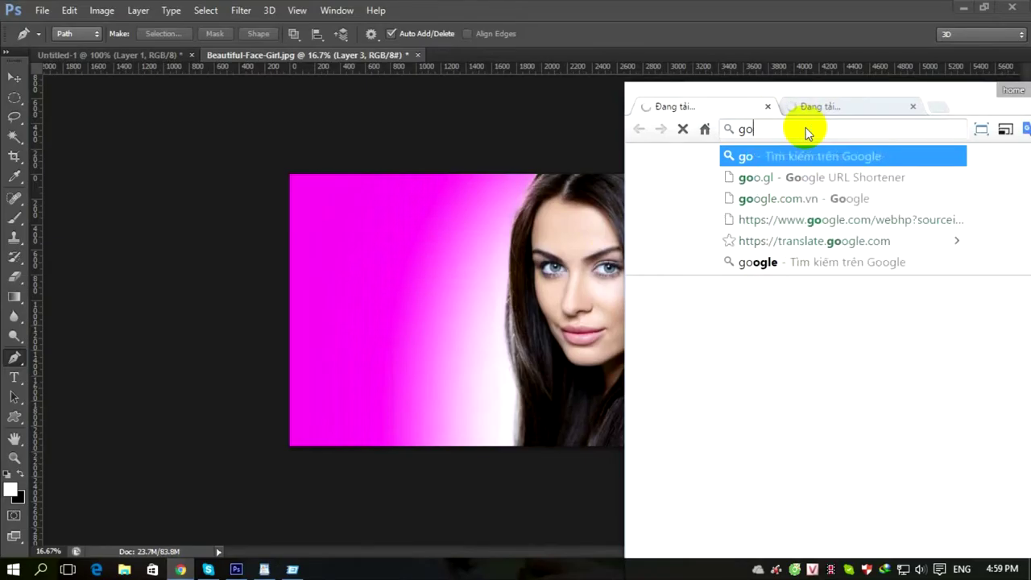
{"action": "type", "text": "ogle.com"}
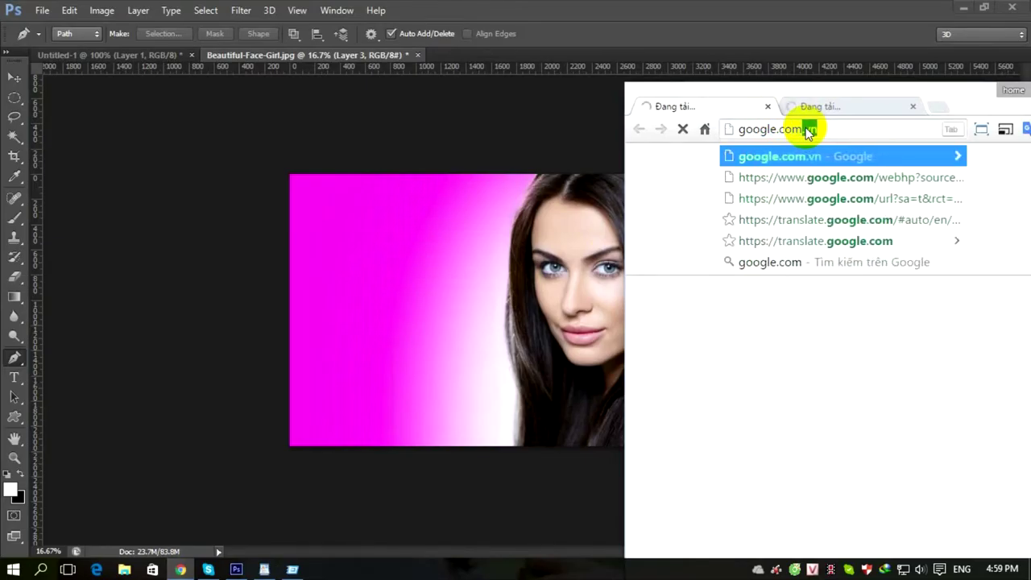
{"action": "key", "text": "Return"}
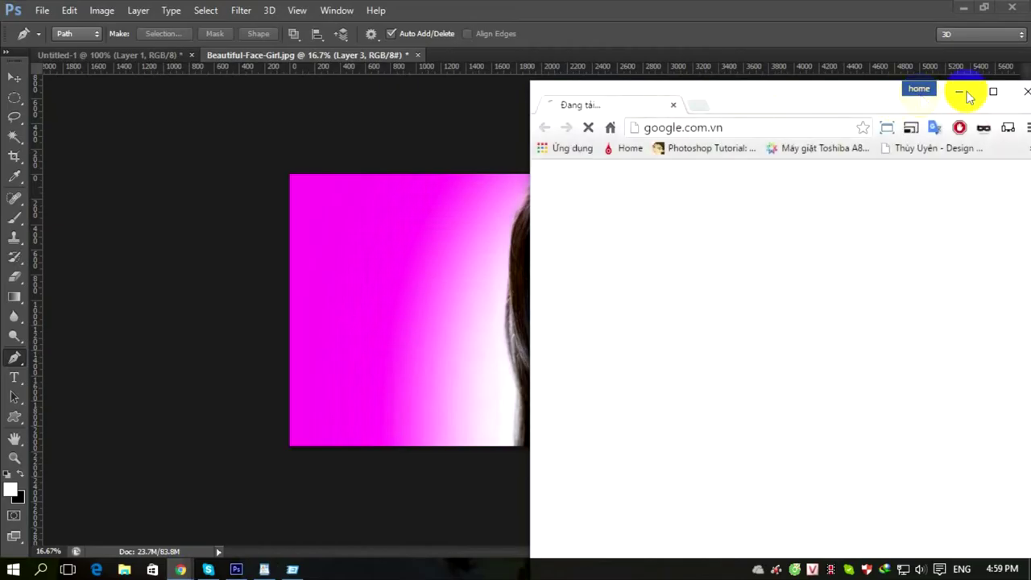
Maximize Chrome, search Google for 'my pham sakura', fixing the typo, and view image results.
{"action": "left_click", "coordinate": [993, 93]}
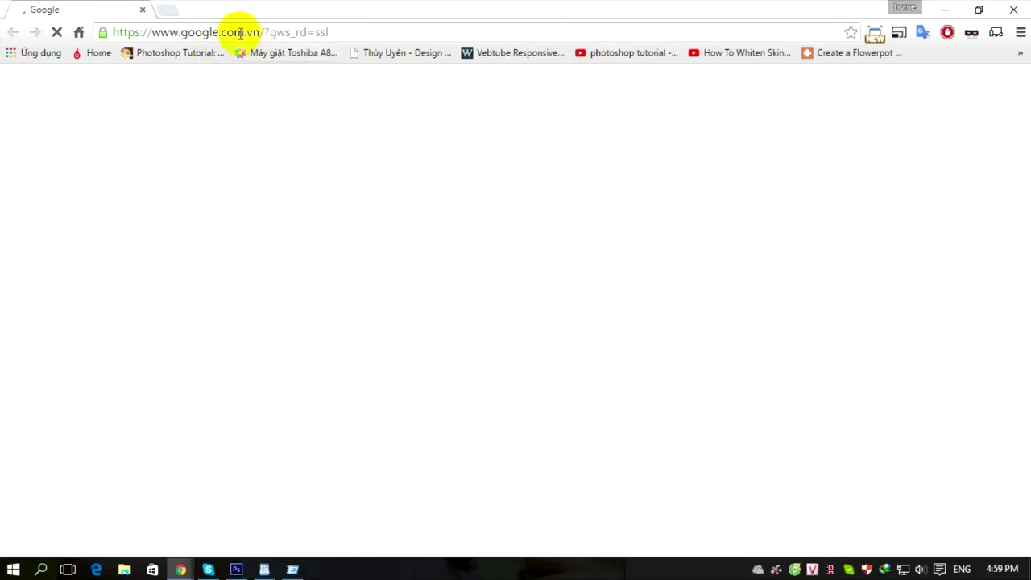
{"action": "left_click", "coordinate": [245, 35]}
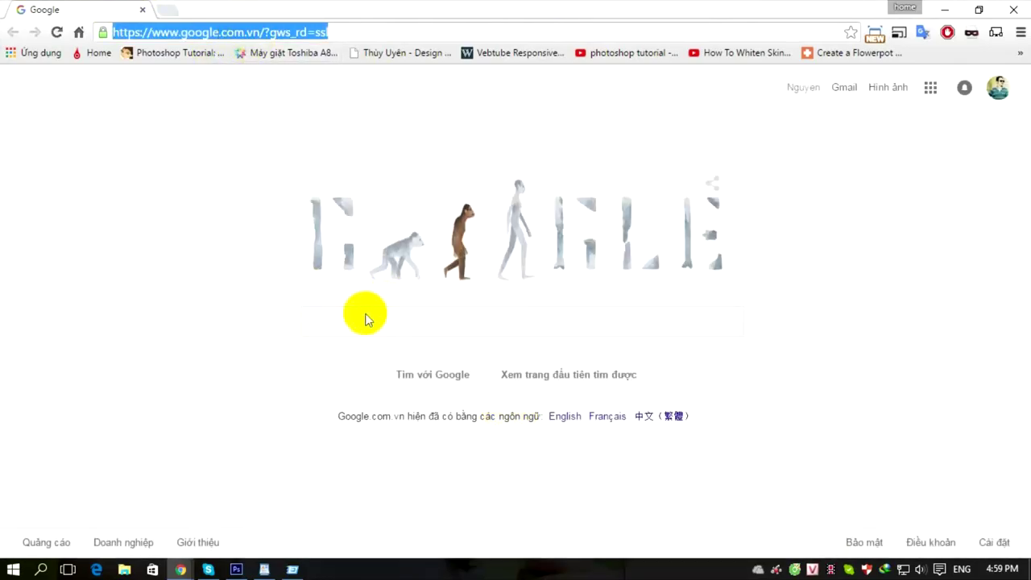
{"action": "left_click", "coordinate": [361, 321]}
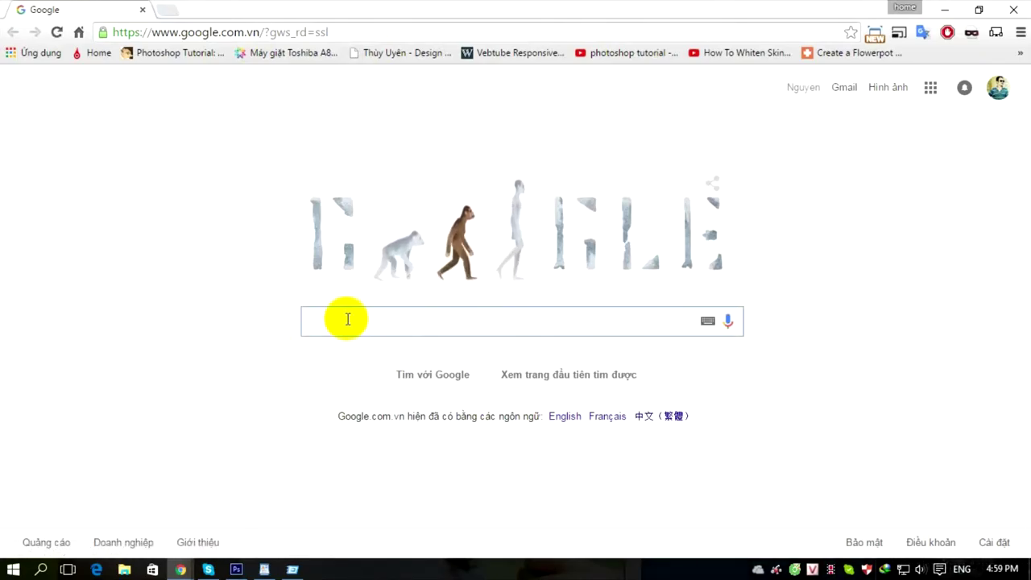
{"action": "type", "text": "my p"}
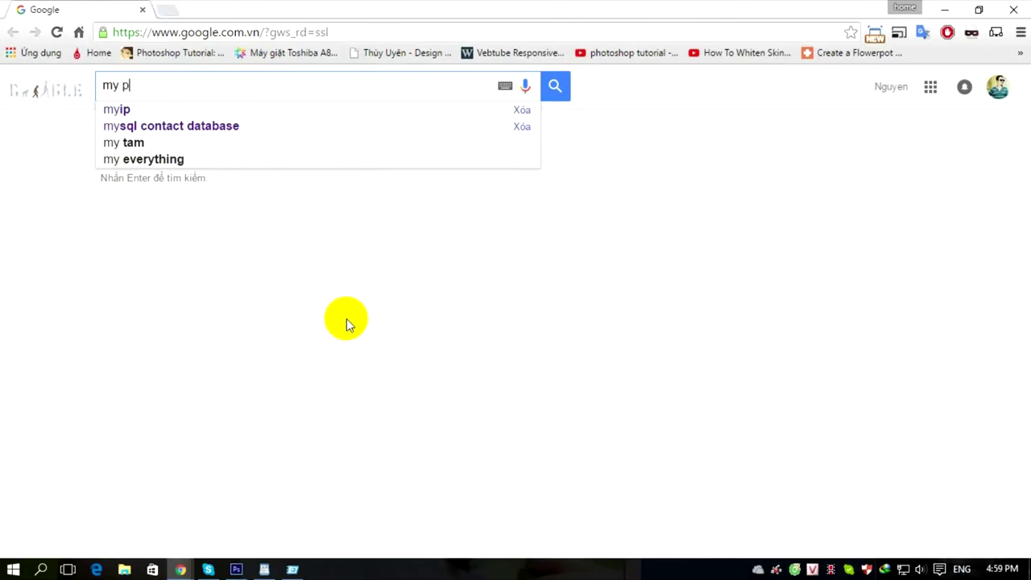
{"action": "type", "text": "ham sak"}
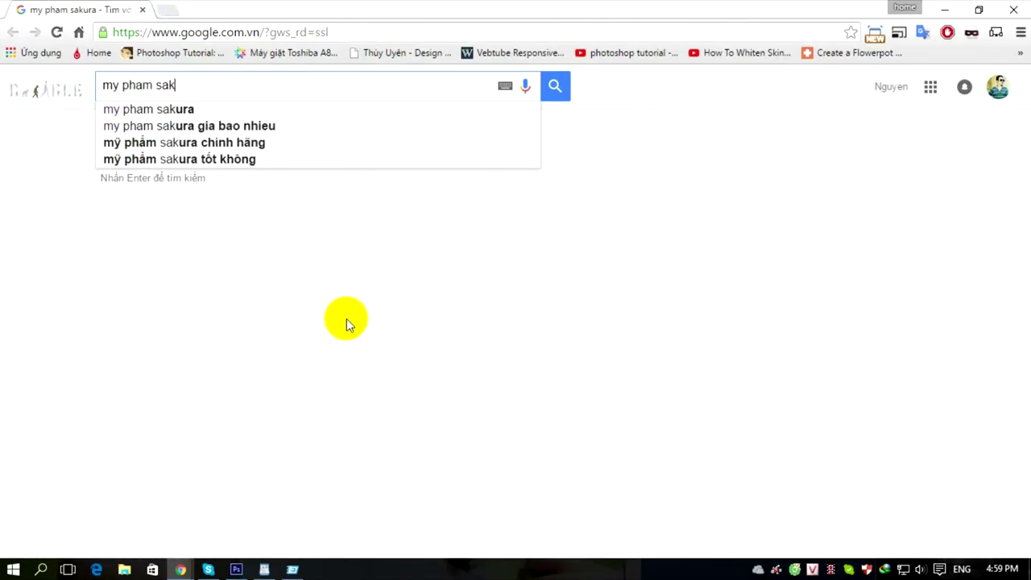
{"action": "type", "text": "ua"}
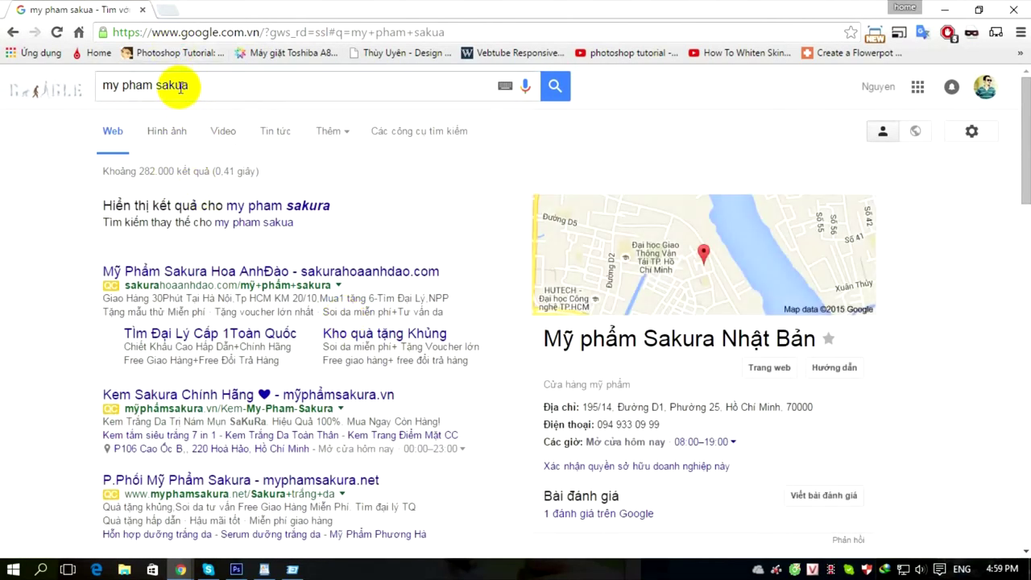
{"action": "left_click_drag", "start_coordinate": [180, 89], "coordinate": [206, 81]}
{"action": "type", "text": "ra"}
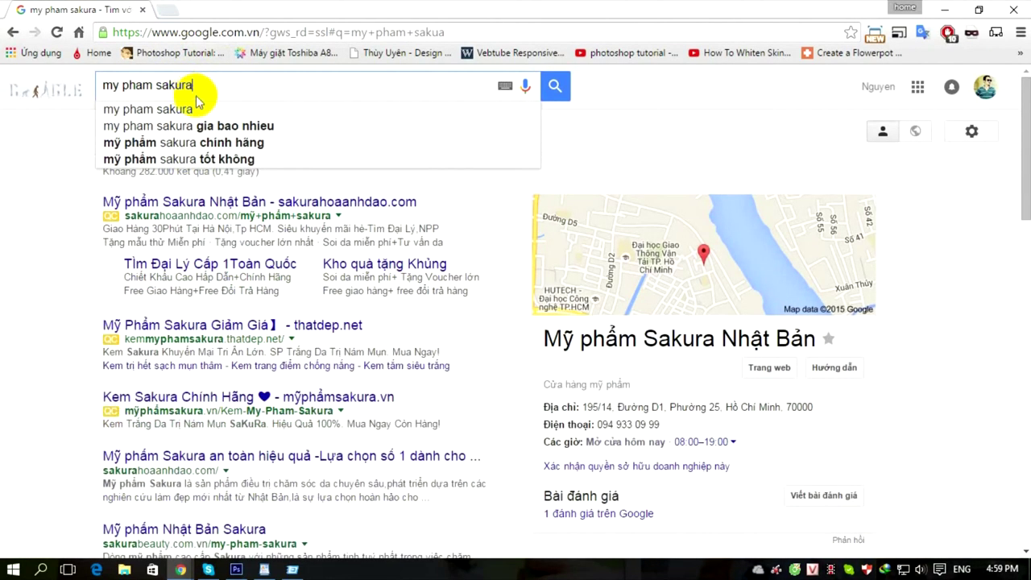
{"action": "key", "text": "Return"}
{"action": "left_click", "coordinate": [161, 132]}
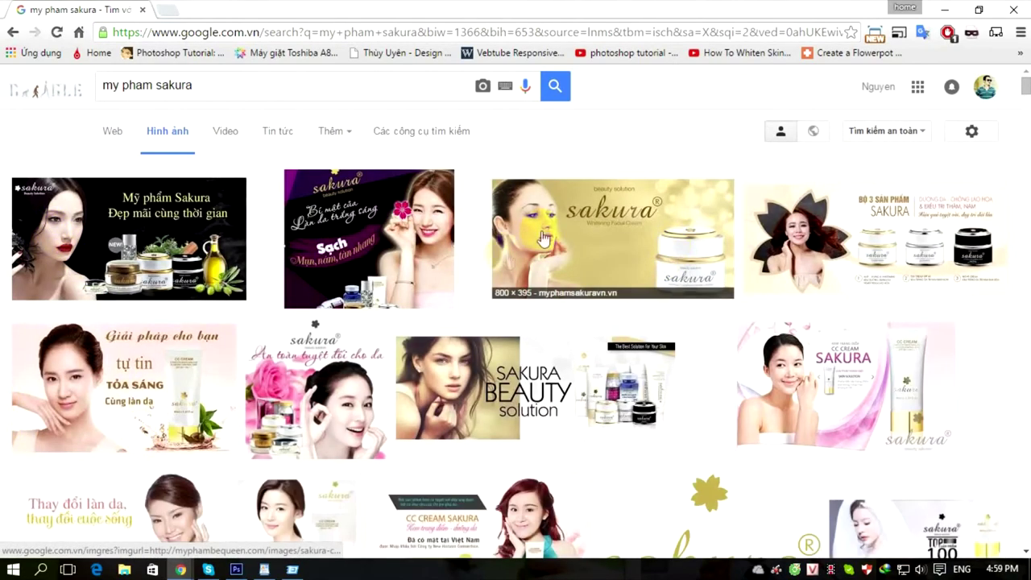
Scroll through the Sakura image results and open one result in a background tab.
{"action": "scroll", "coordinate": [530, 278], "scroll_direction": "down", "scroll_amount": 2}
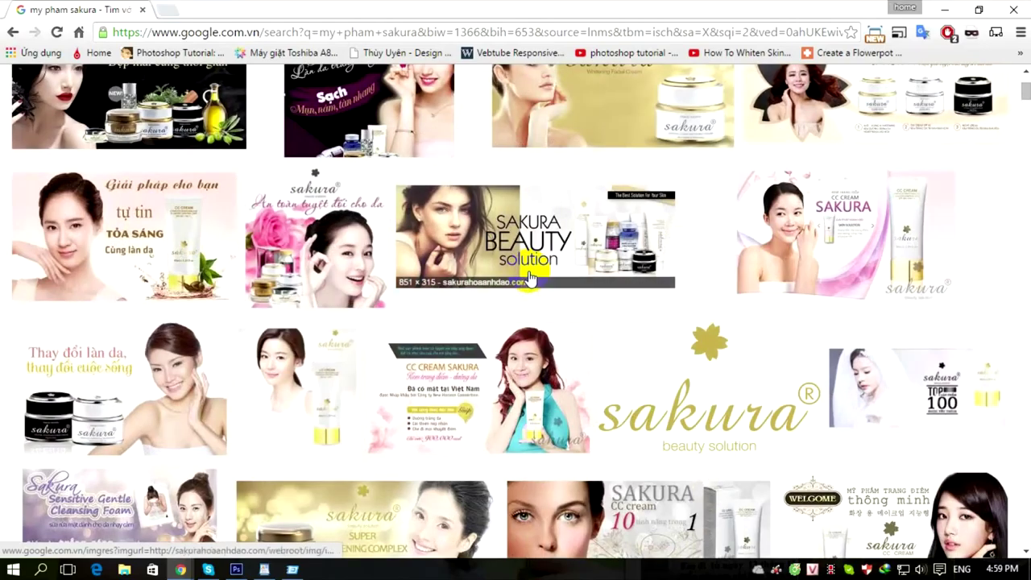
{"action": "scroll", "coordinate": [649, 208], "scroll_direction": "down", "scroll_amount": 3}
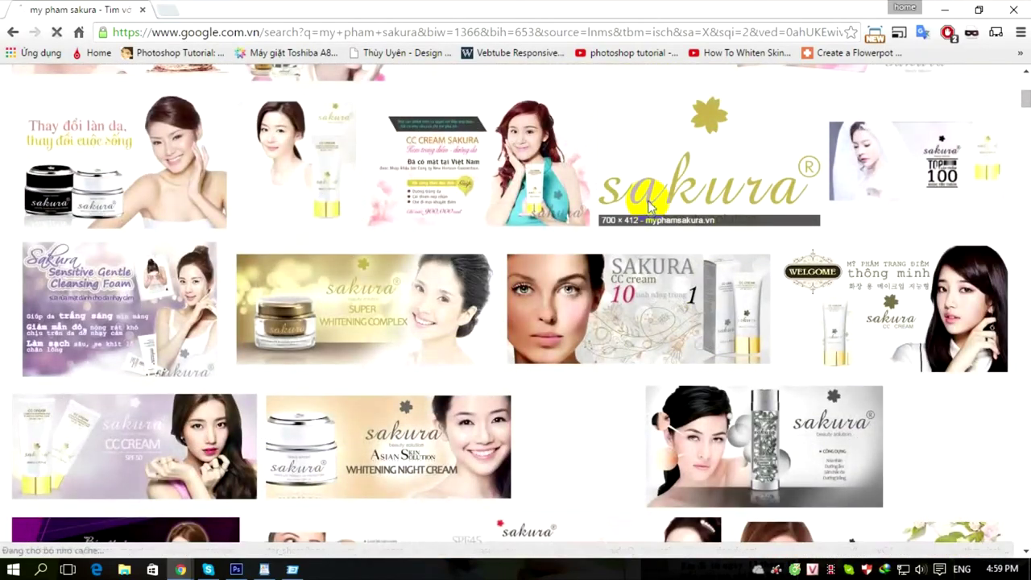
{"action": "scroll", "coordinate": [649, 207], "scroll_direction": "down", "scroll_amount": 4}
{"action": "scroll", "coordinate": [584, 202], "scroll_direction": "down", "scroll_amount": 3}
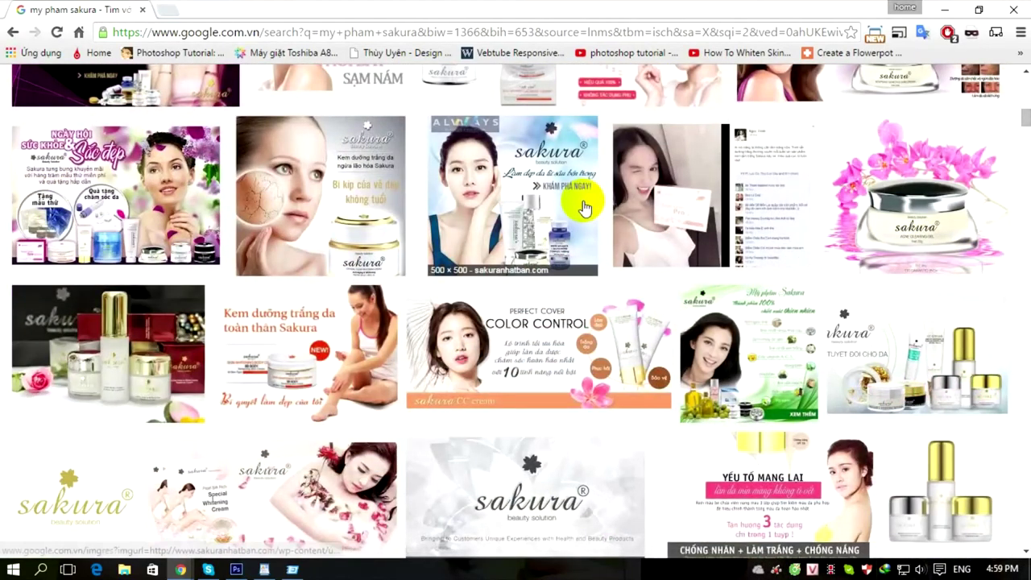
{"action": "scroll", "coordinate": [515, 211], "scroll_direction": "down", "scroll_amount": 3}
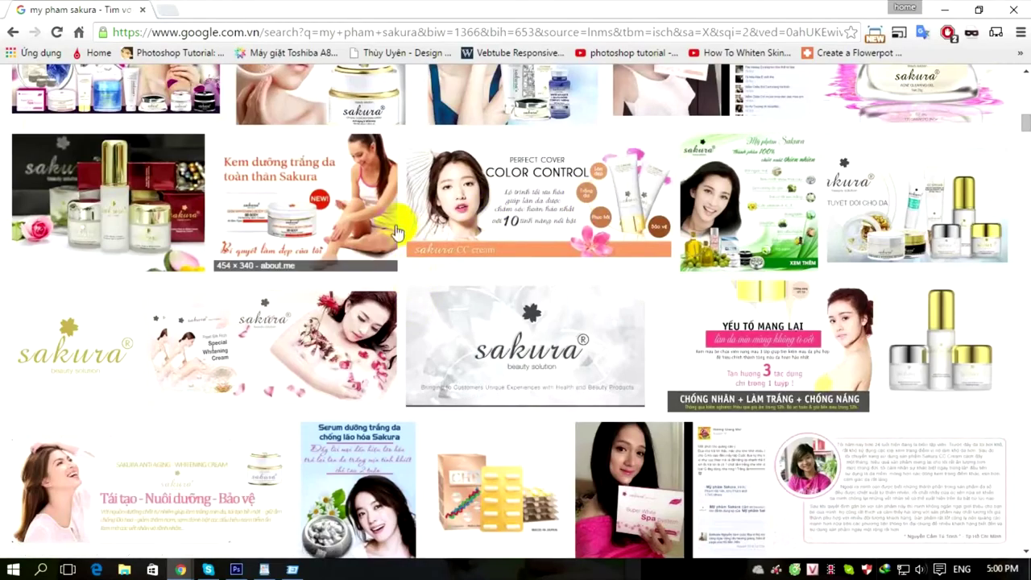
{"action": "scroll", "coordinate": [375, 180], "scroll_direction": "down", "scroll_amount": 3}
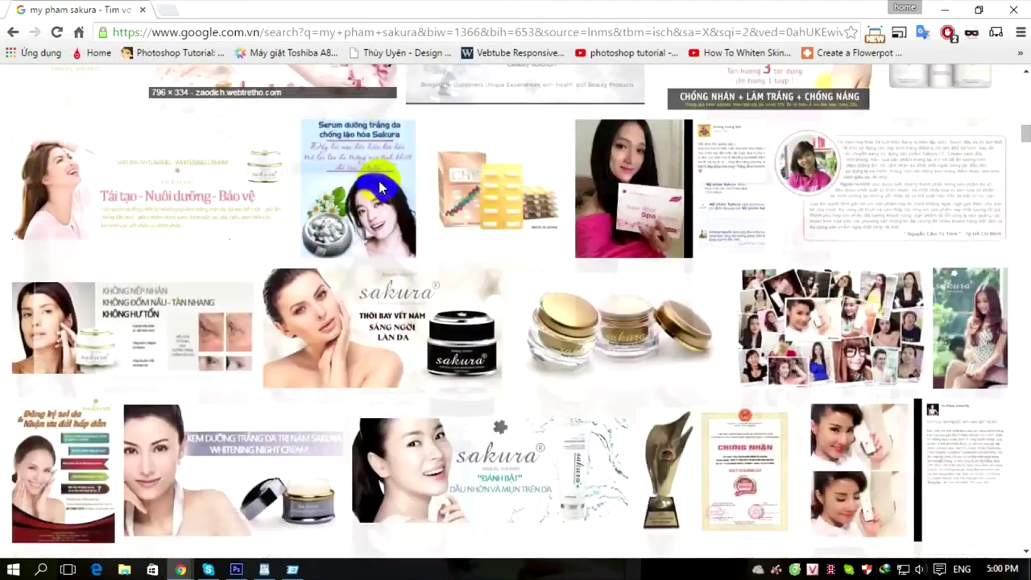
{"action": "scroll", "coordinate": [241, 226], "scroll_direction": "down", "scroll_amount": 2}
{"action": "scroll", "coordinate": [227, 238], "scroll_direction": "down", "scroll_amount": 5}
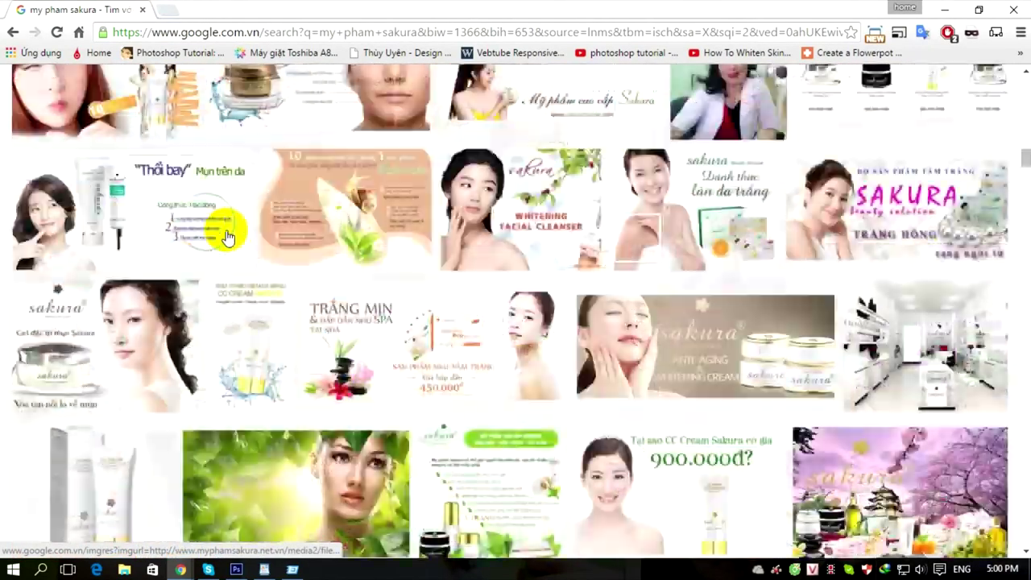
{"action": "scroll", "coordinate": [228, 238], "scroll_direction": "down", "scroll_amount": 3}
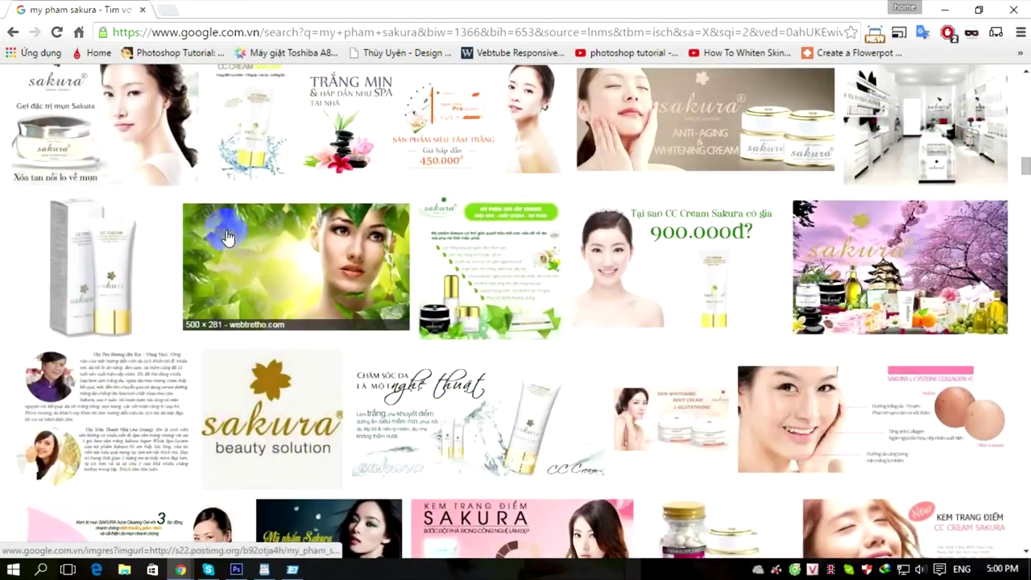
{"action": "scroll", "coordinate": [228, 237], "scroll_direction": "down", "scroll_amount": 5}
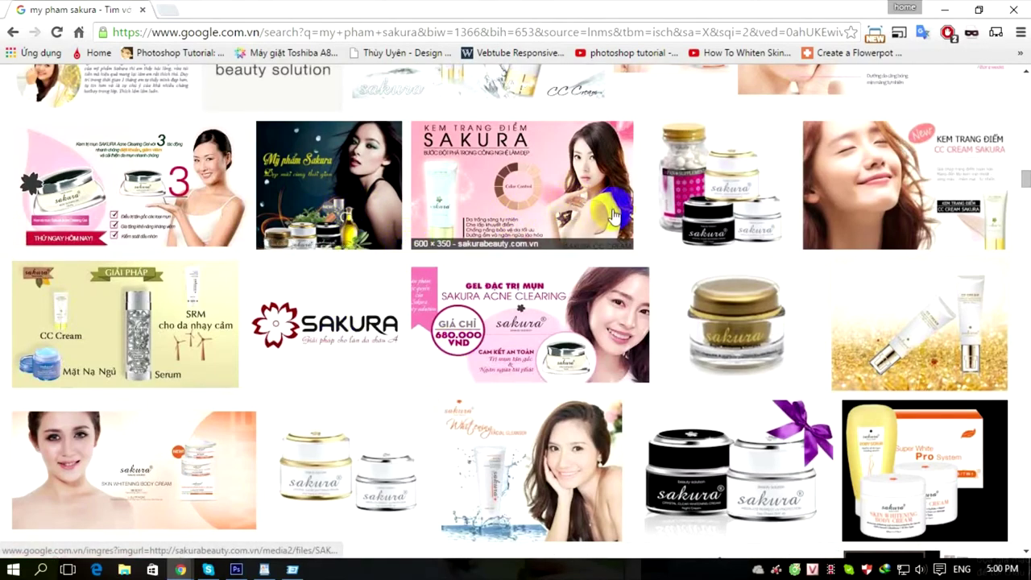
{"action": "middle_click", "coordinate": [723, 188]}
Preview the opened image, then open the white and gold sakura jars image in another tab.
{"action": "left_click", "coordinate": [184, 9]}
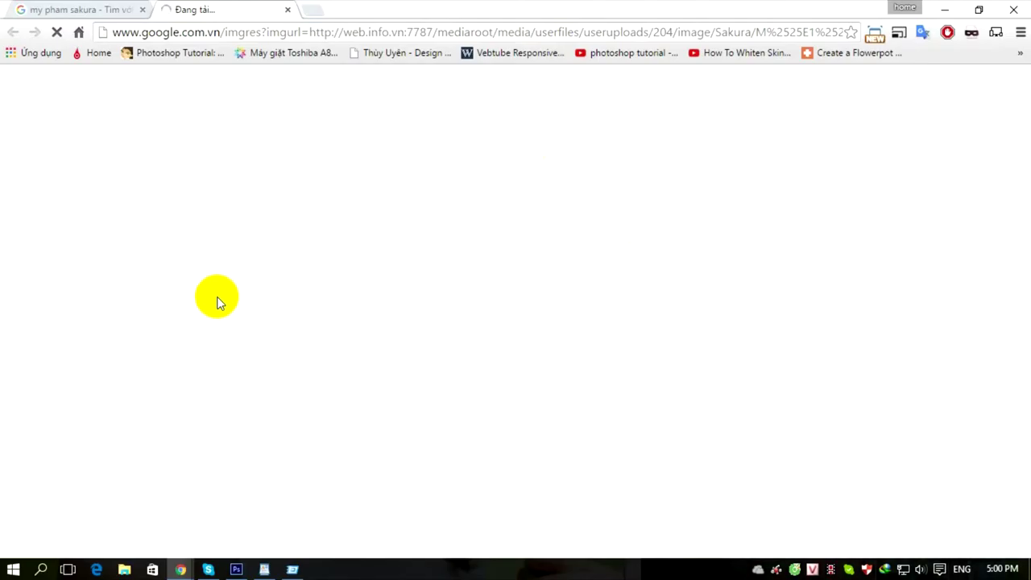
{"action": "left_click", "coordinate": [87, 8]}
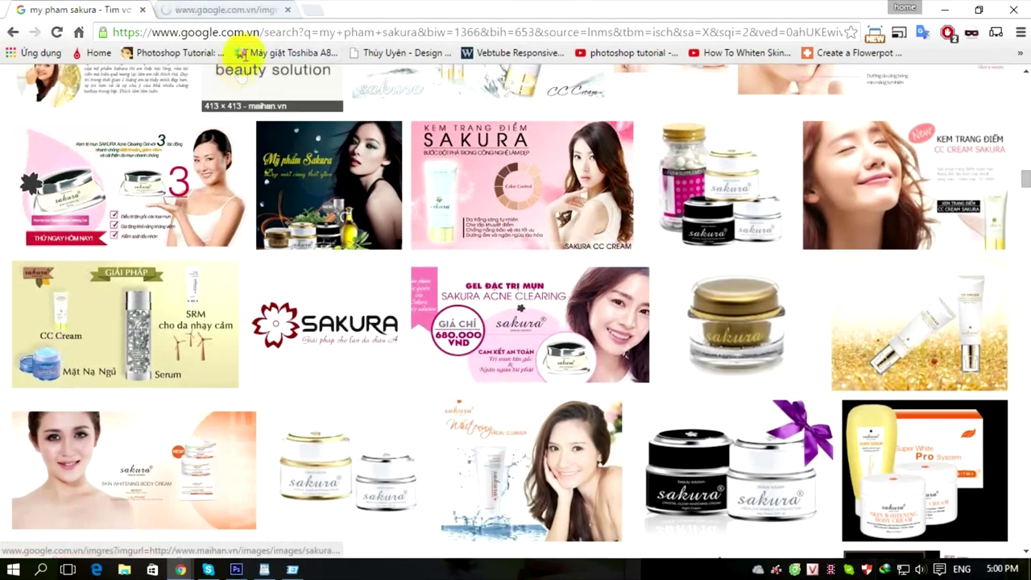
{"action": "scroll", "coordinate": [339, 418], "scroll_direction": "down", "scroll_amount": 2}
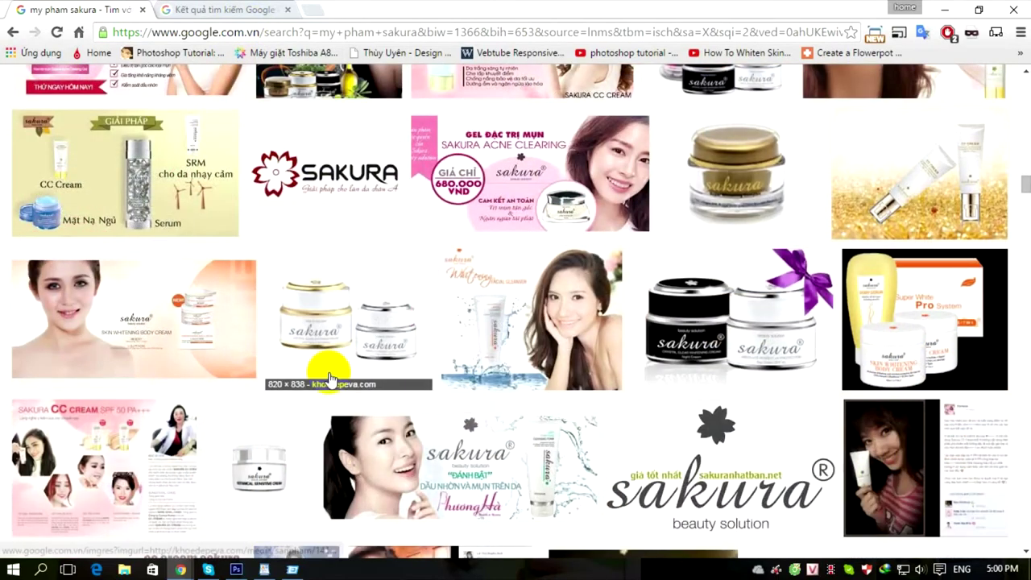
{"action": "middle_click", "coordinate": [332, 302]}
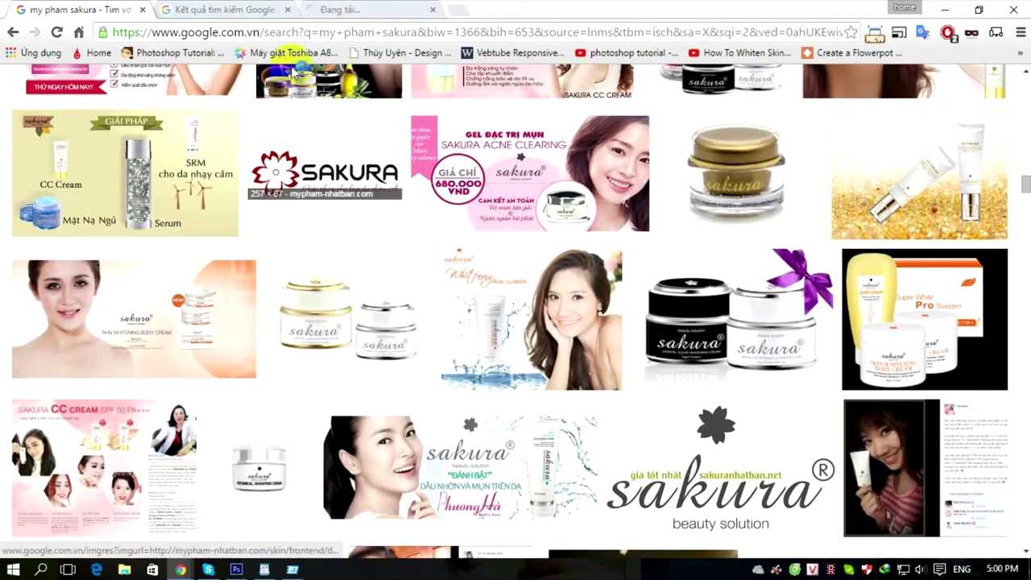
Save the Sakura jars image as Mỹ phẩm sakura.jpg in the D:\hotgirl folder.
{"action": "left_click", "coordinate": [345, 8]}
{"action": "left_click", "coordinate": [221, 11]}
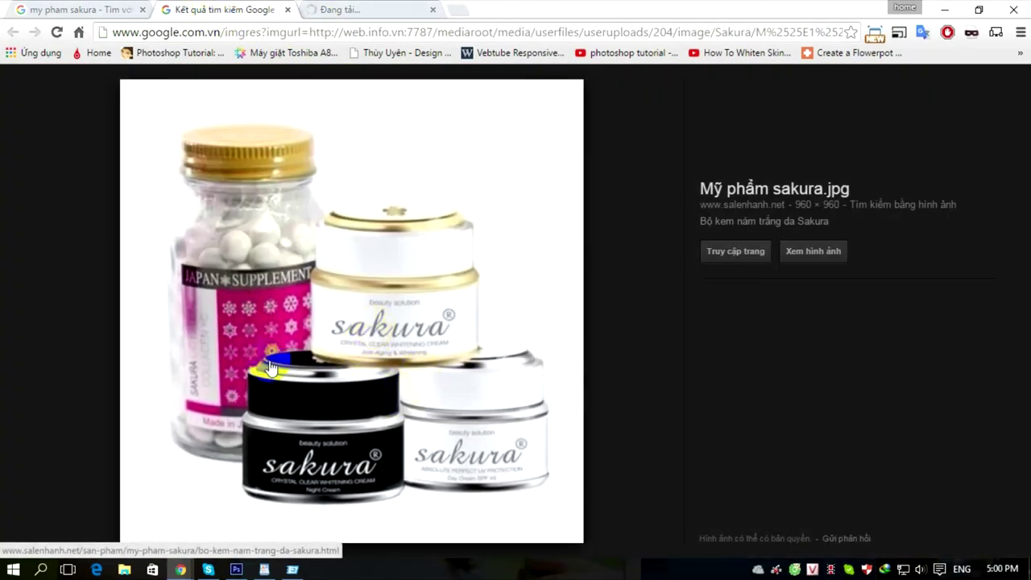
{"action": "right_click", "coordinate": [338, 261]}
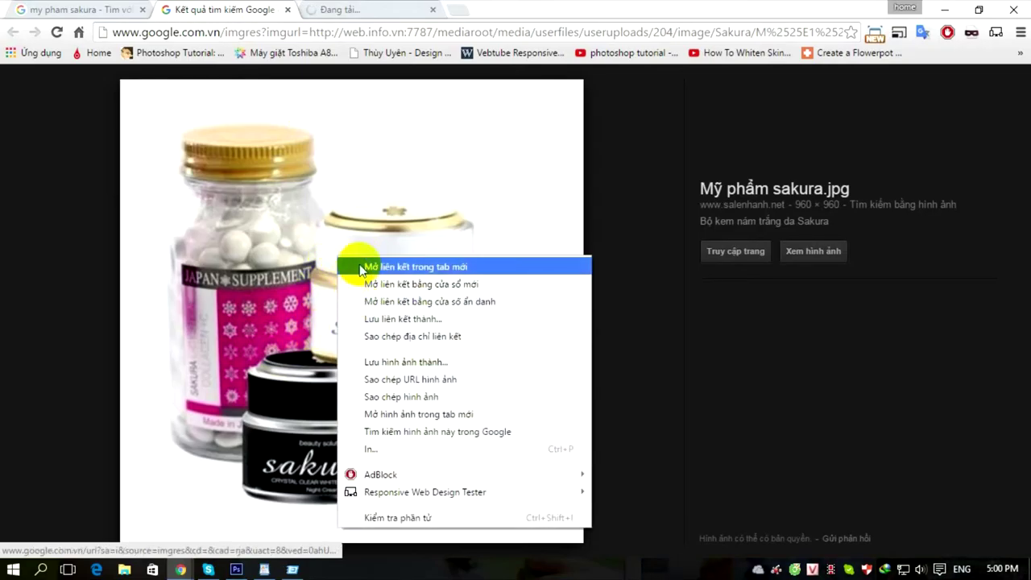
{"action": "left_click", "coordinate": [386, 365]}
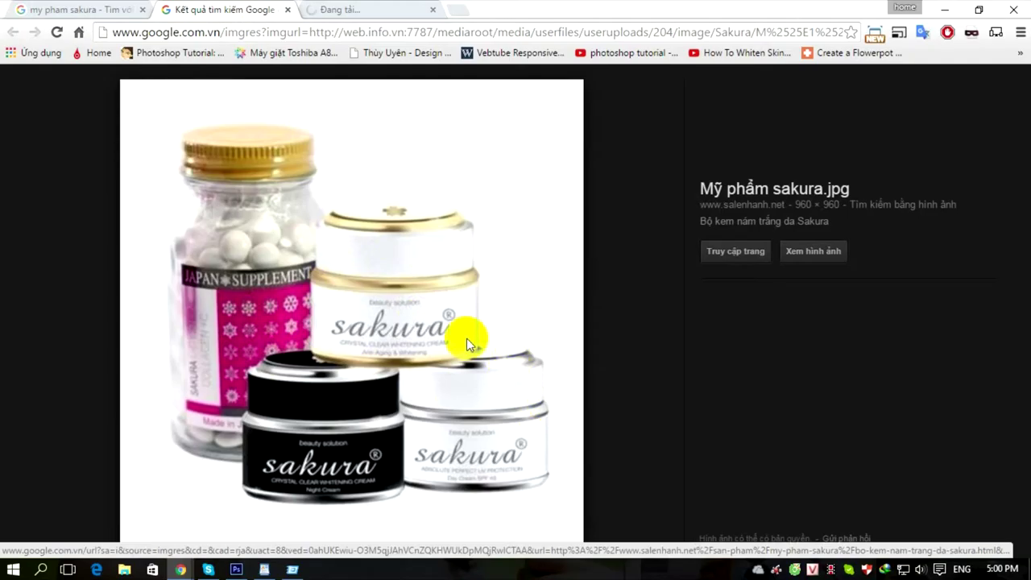
{"action": "right_click", "coordinate": [387, 247]}
{"action": "key", "text": "v"}
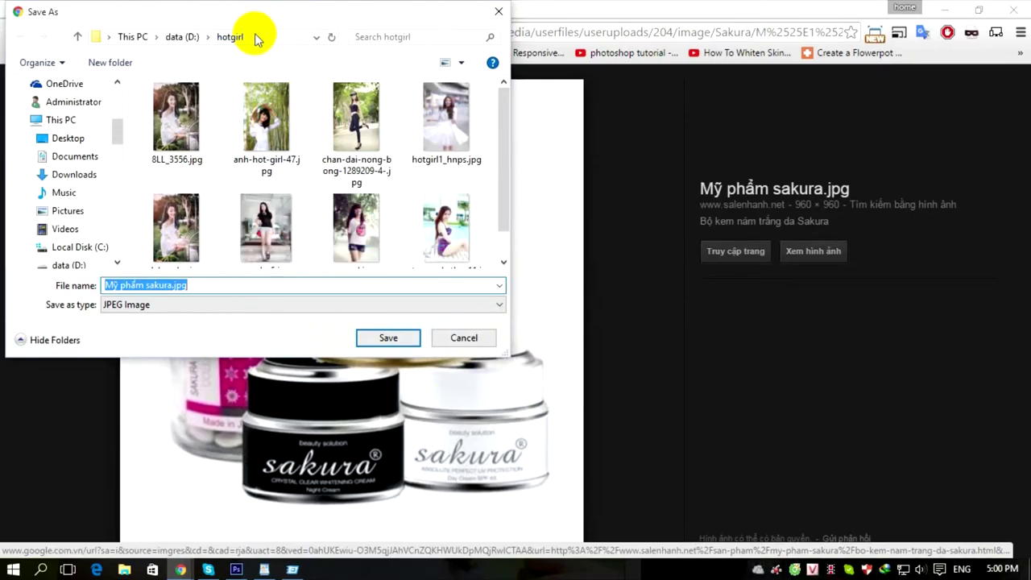
{"action": "left_click", "coordinate": [256, 36]}
{"action": "left_click", "coordinate": [383, 337]}
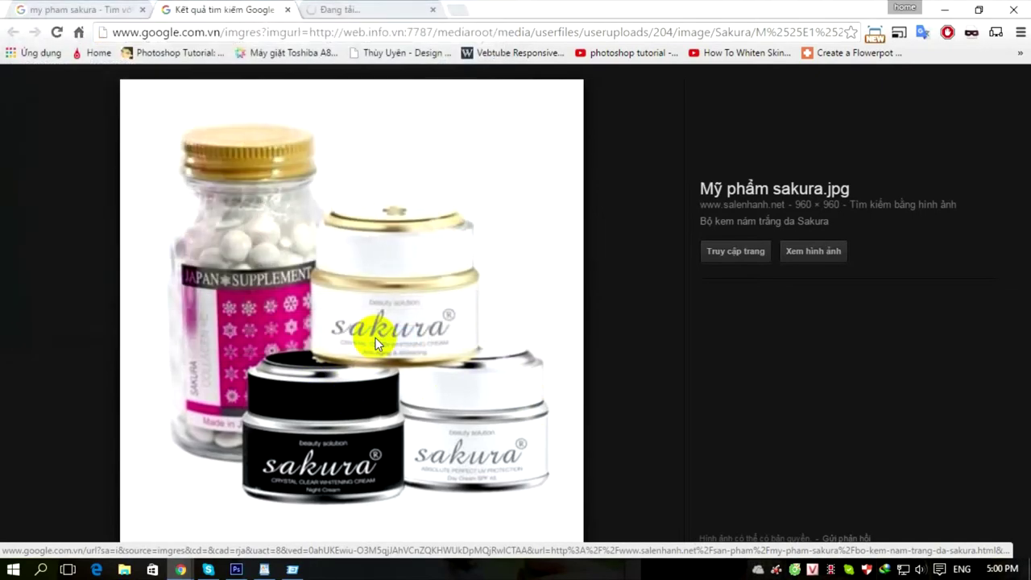
In Photoshop, open Mỹ phẩm sakura.jpg from D:\hotgirl.
{"action": "left_click", "coordinate": [236, 569]}
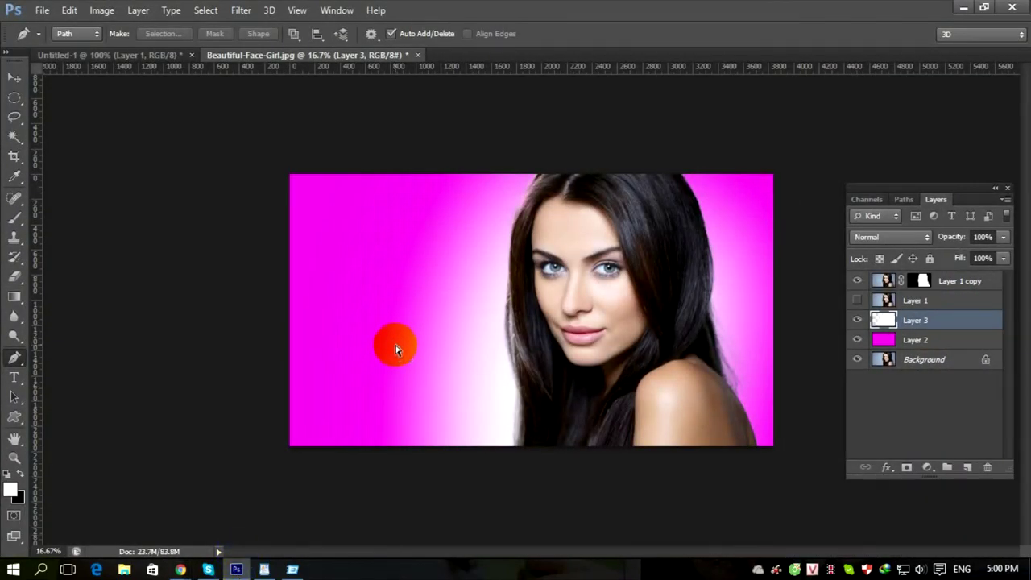
{"action": "key", "text": "ctrl+o"}
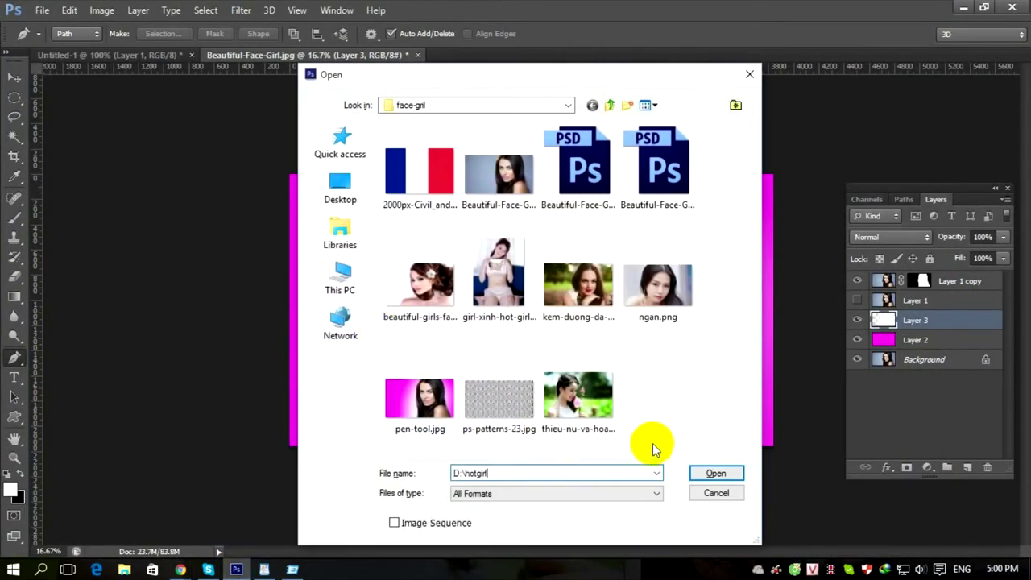
{"action": "type", "text": "D:\\hotgirl"}
{"action": "key", "text": "Return"}
{"action": "left_click", "coordinate": [500, 281]}
{"action": "left_click", "coordinate": [716, 473]}
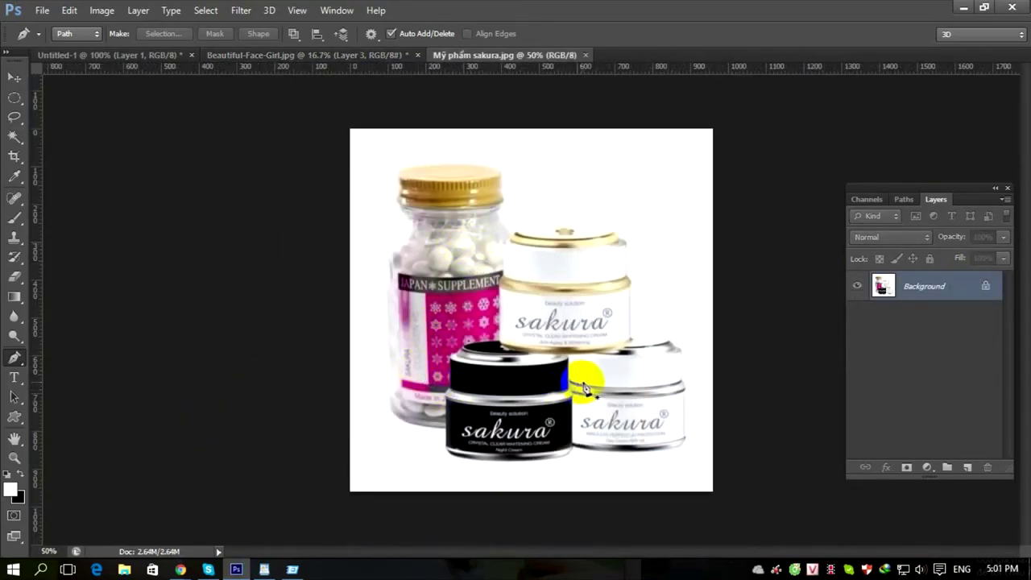
Zoom to 200% on the top jar and trace a Pen path from the lid around the rim and left side.
{"action": "key", "text": "ctrl+plus"}
{"action": "key", "text": "ctrl+plus"}
{"action": "left_click_drag", "start_coordinate": [600, 346], "coordinate": [423, 333]}
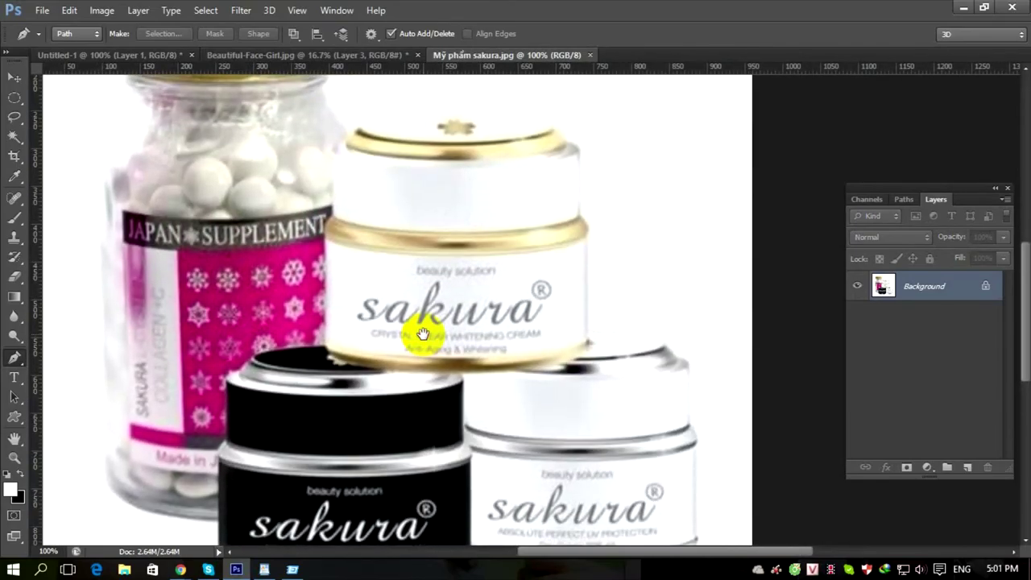
{"action": "key", "text": "ctrl+plus"}
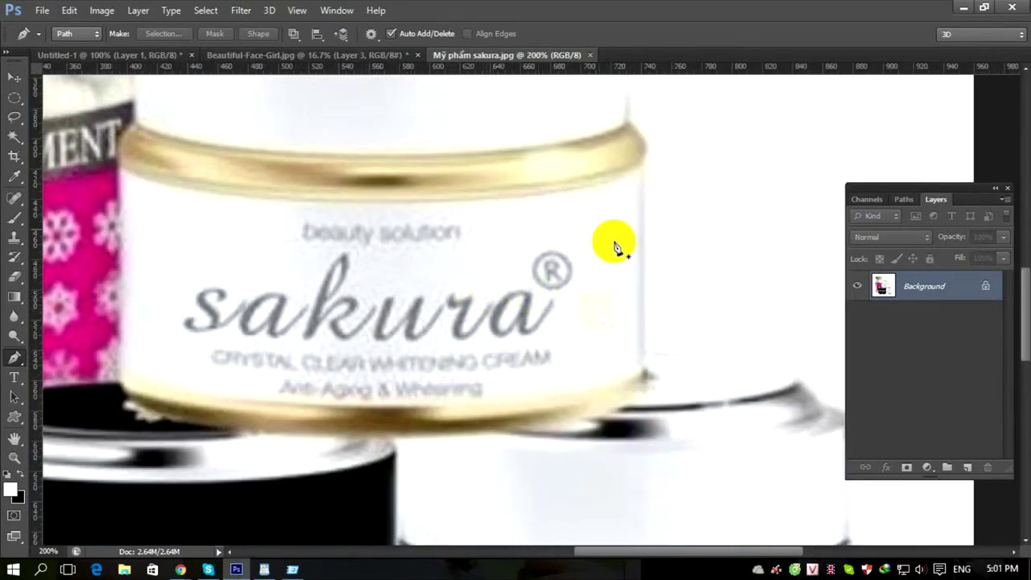
{"action": "left_click", "coordinate": [645, 157]}
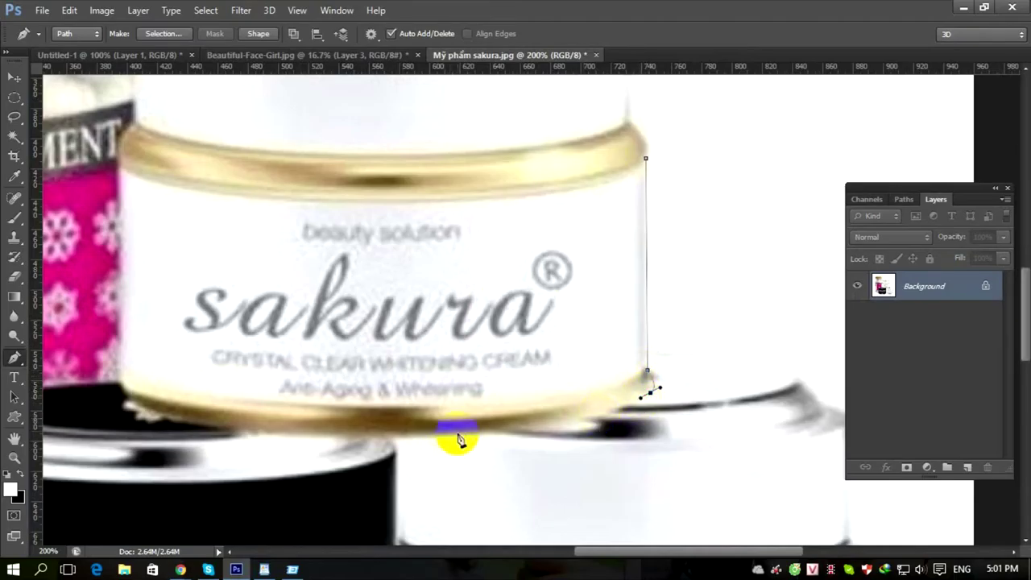
{"action": "left_click_drag", "start_coordinate": [459, 435], "coordinate": [373, 439]}
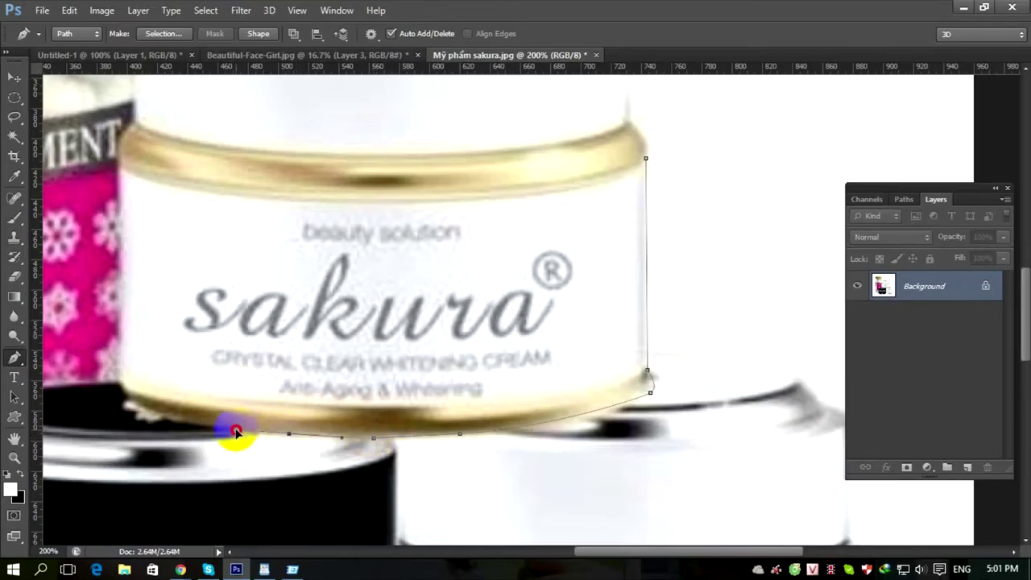
{"action": "left_click_drag", "start_coordinate": [236, 435], "coordinate": [322, 454]}
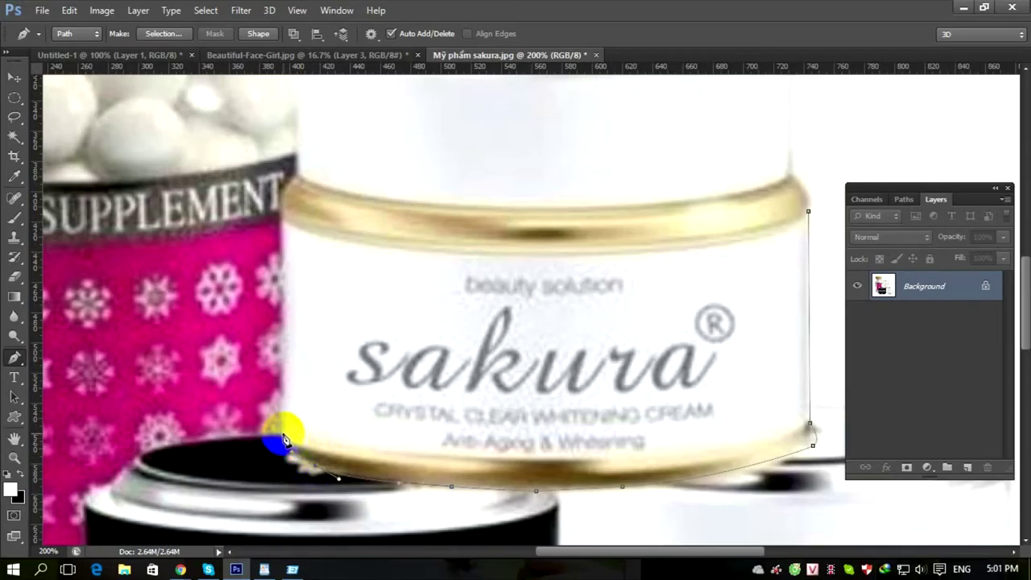
{"action": "scroll", "coordinate": [283, 222], "scroll_direction": "up", "scroll_amount": 3}
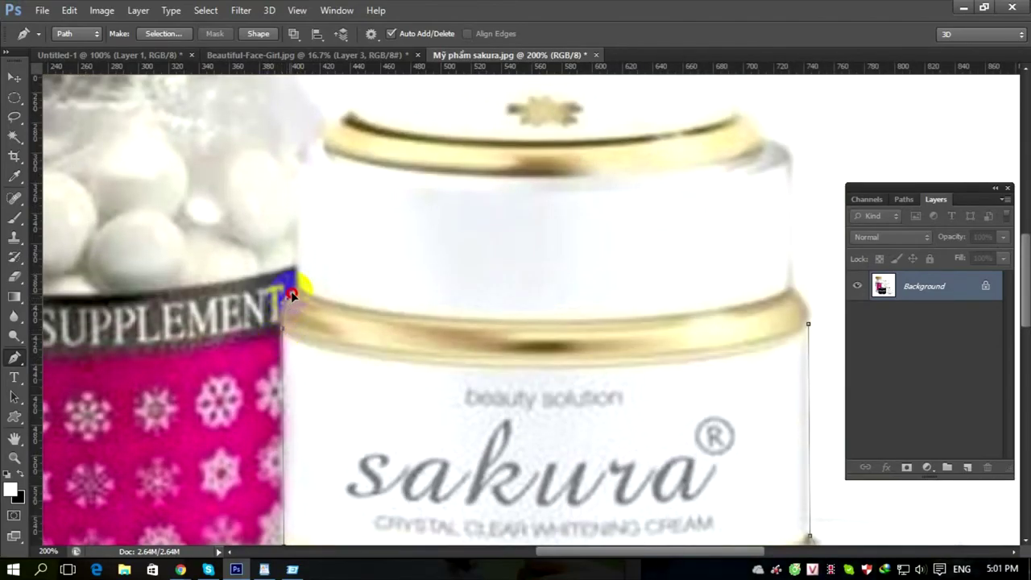
{"action": "scroll", "coordinate": [317, 288], "scroll_direction": "up", "scroll_amount": 4}
{"action": "scroll", "coordinate": [317, 288], "scroll_direction": "left", "scroll_amount": 1}
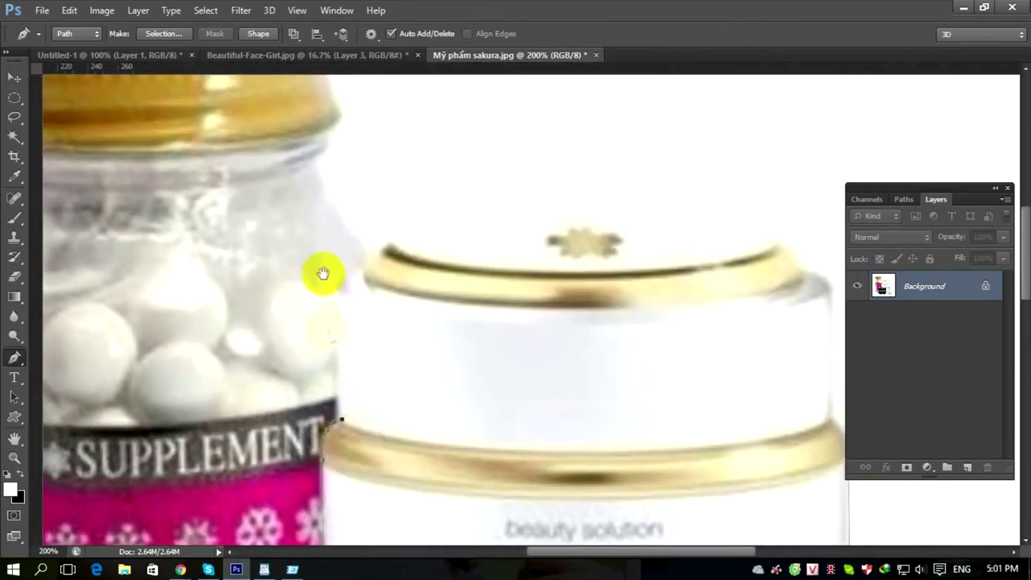
{"action": "left_click", "coordinate": [342, 306]}
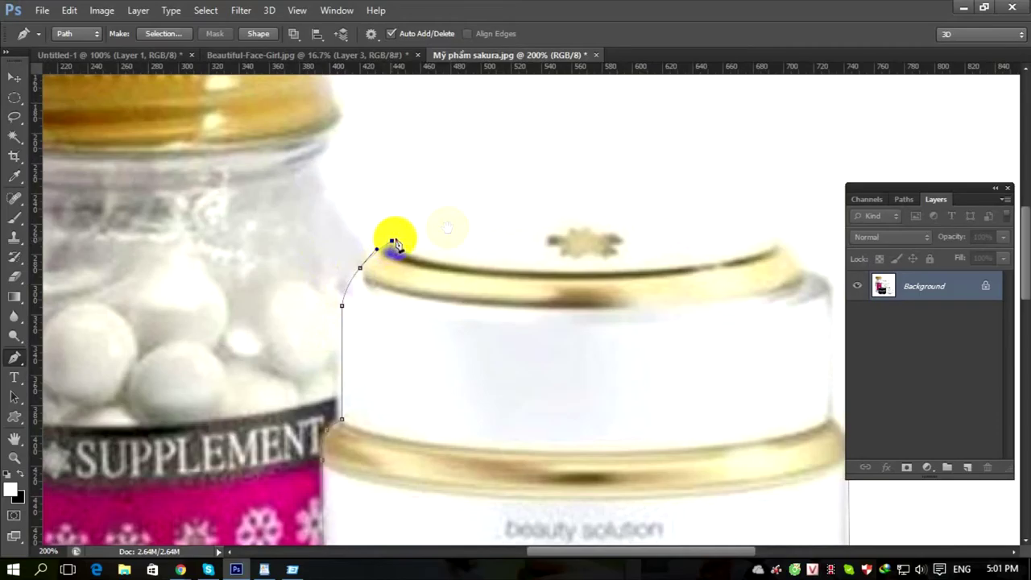
Finish the path over the lid and down the jar's right side, then load it as a selection.
{"action": "scroll", "coordinate": [338, 251], "scroll_direction": "up", "scroll_amount": 1}
{"action": "scroll", "coordinate": [338, 251], "scroll_direction": "right", "scroll_amount": 4}
{"action": "left_click_drag", "start_coordinate": [354, 246], "coordinate": [392, 248]}
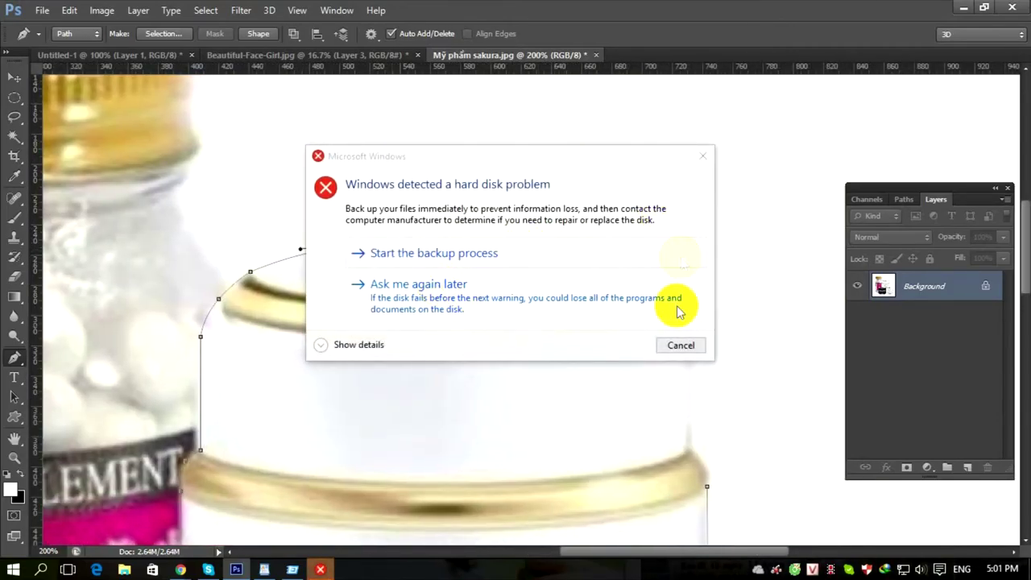
{"action": "left_click", "coordinate": [703, 156]}
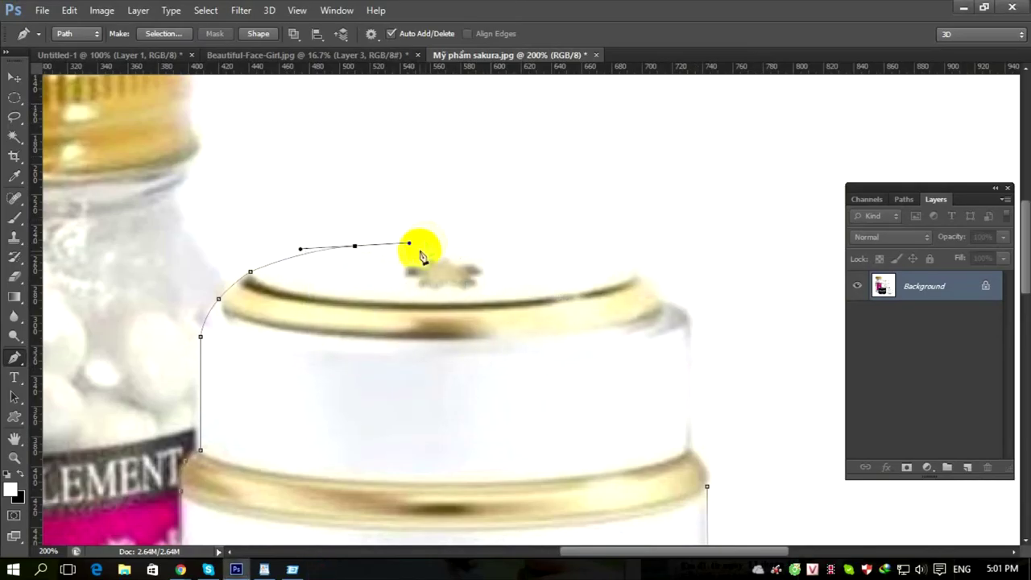
{"action": "left_click_drag", "start_coordinate": [512, 244], "coordinate": [567, 249]}
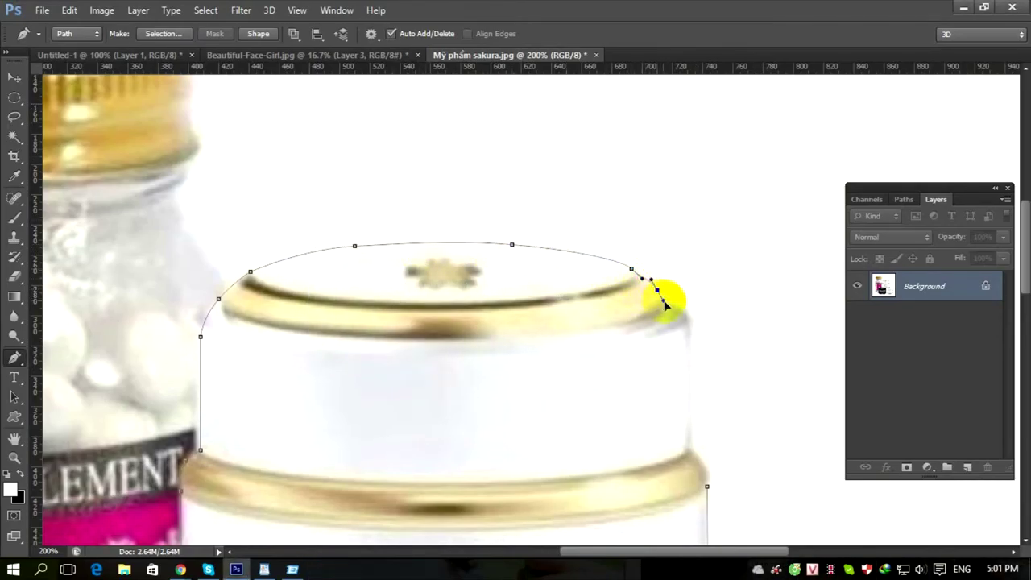
{"action": "left_click", "coordinate": [666, 303]}
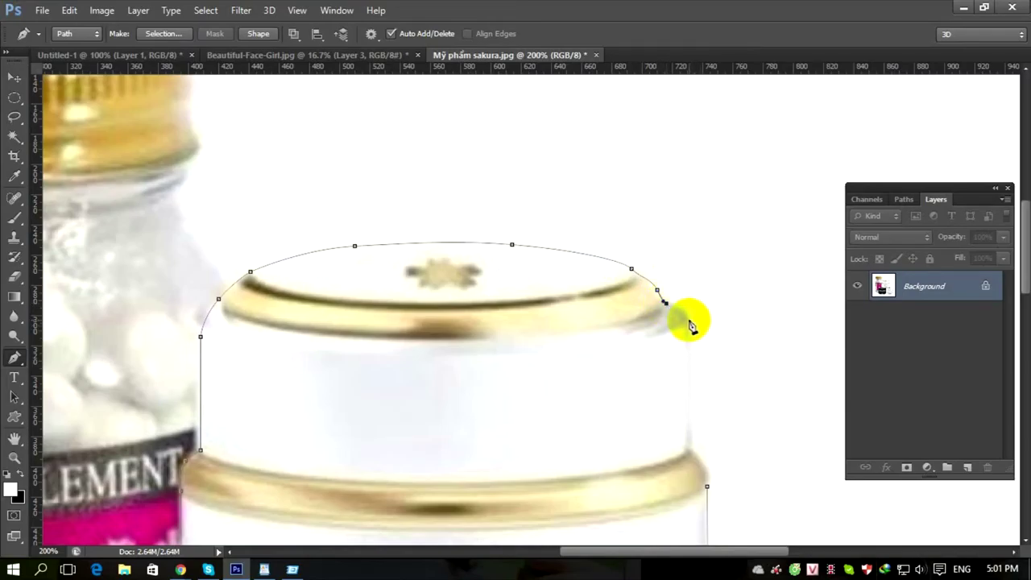
{"action": "left_click_drag", "start_coordinate": [687, 336], "coordinate": [688, 336]}
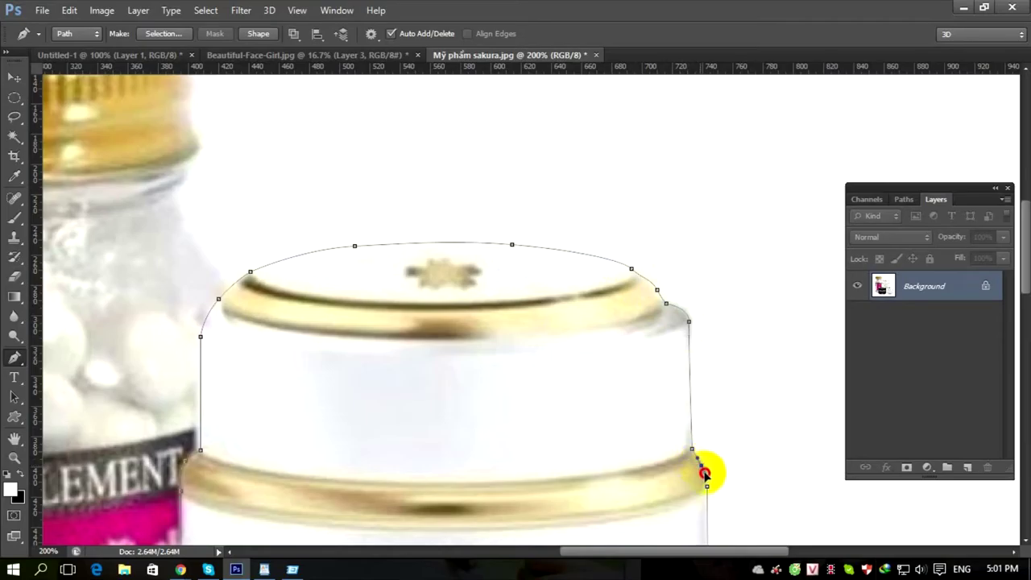
{"action": "left_click_drag", "start_coordinate": [704, 475], "coordinate": [705, 477]}
{"action": "key", "text": "ctrl+Return"}
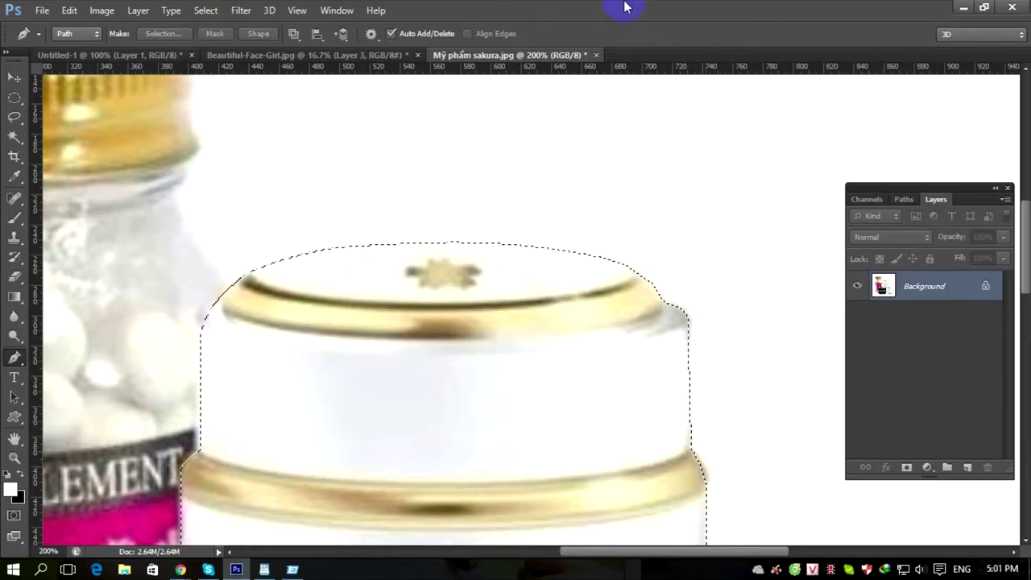
Copy the jar to its own layer and add a white-filled layer above Background.
{"action": "key", "text": "ctrl+j"}
{"action": "left_click", "coordinate": [920, 318]}
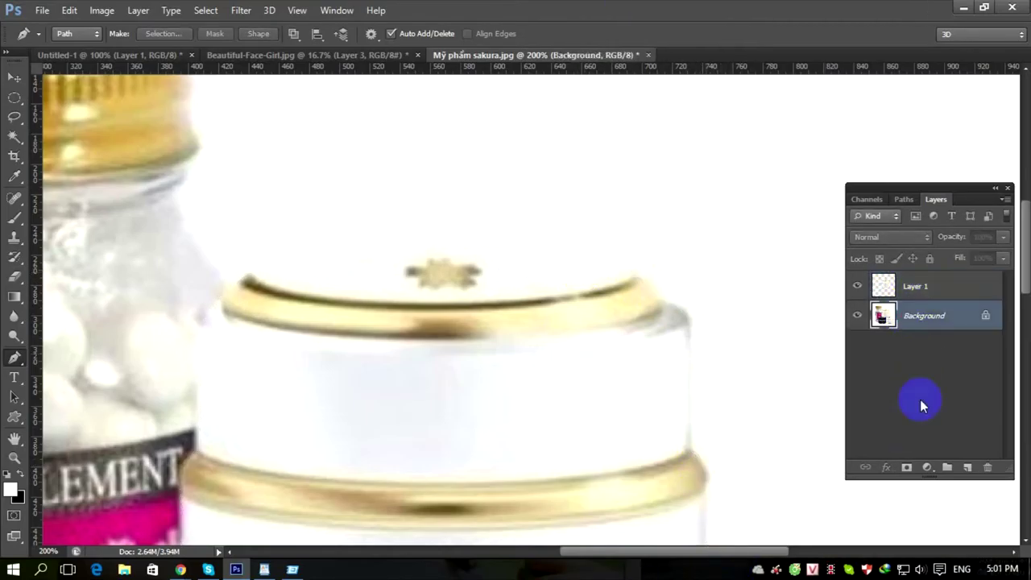
{"action": "left_click", "coordinate": [967, 467]}
{"action": "key", "text": "alt+BackSpace"}
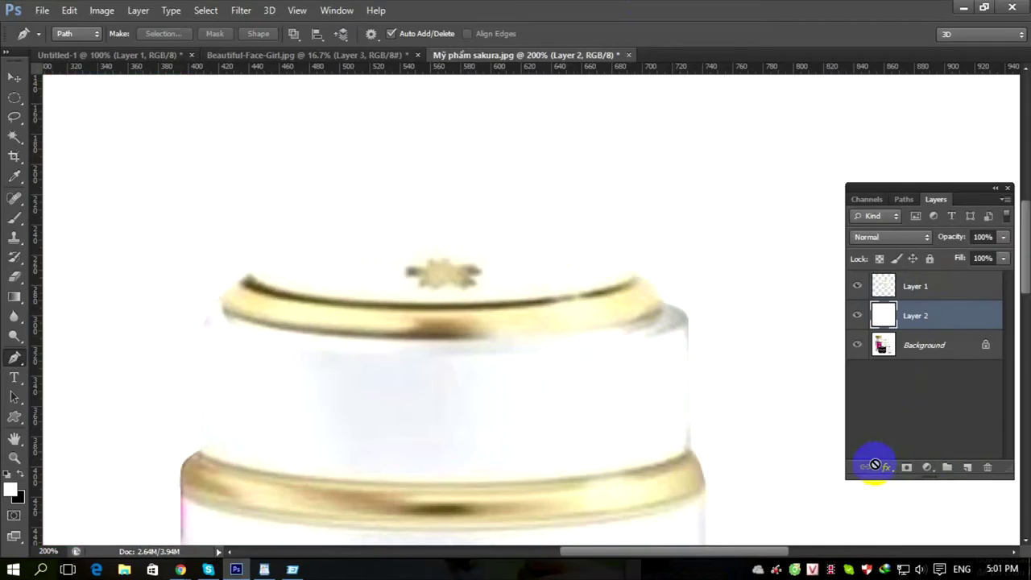
Fill Layer 2 with bright blue #079cf2, then select Layer 1 and begin a new outline.
{"action": "key", "text": "ctrl+minus"}
{"action": "key", "text": "ctrl+minus"}
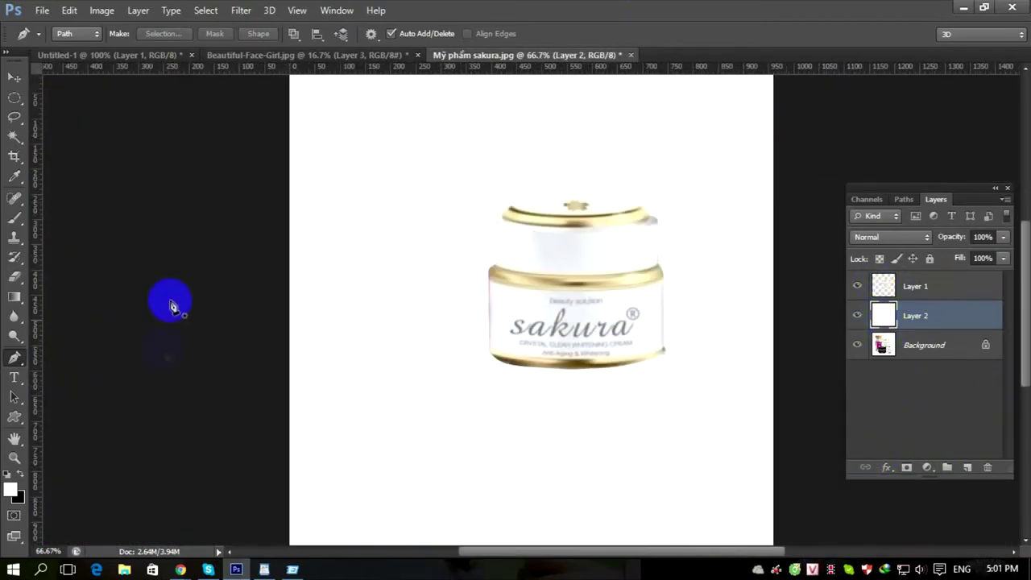
{"action": "key", "text": "ctrl+plus"}
{"action": "key", "text": "ctrl+plus"}
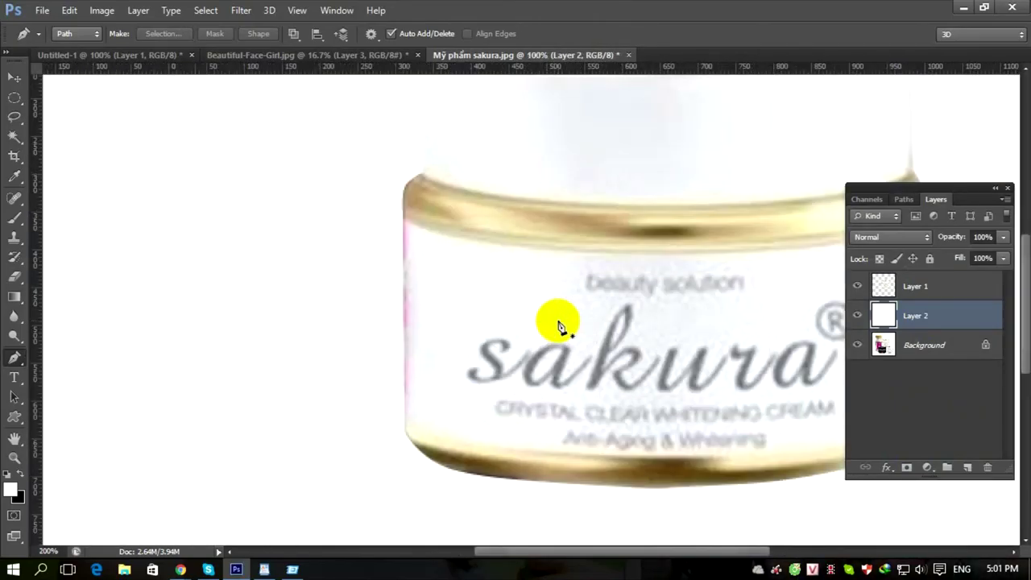
{"action": "left_click_drag", "start_coordinate": [472, 333], "coordinate": [385, 290]}
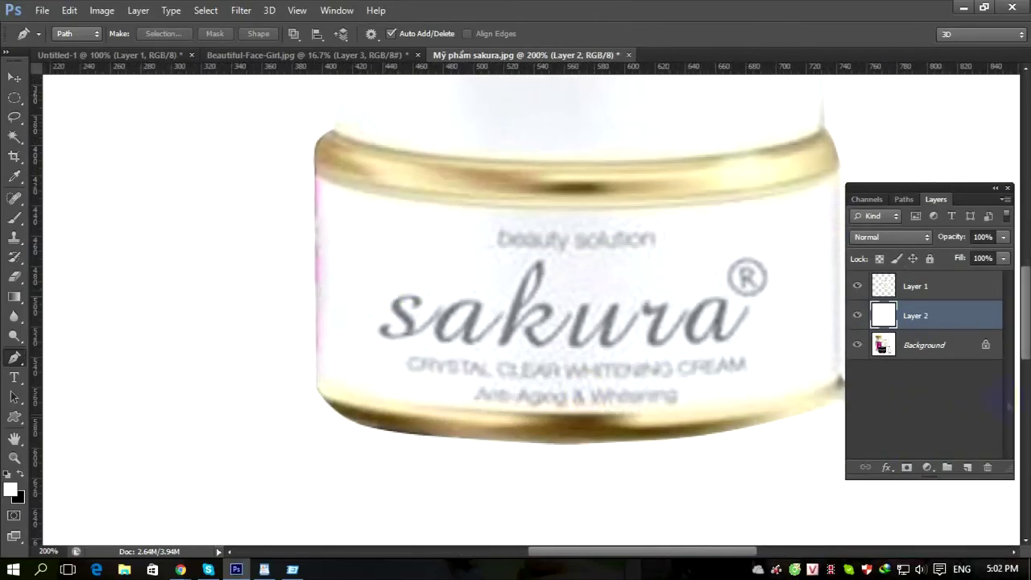
{"action": "left_click", "coordinate": [8, 491]}
{"action": "left_click", "coordinate": [92, 483]}
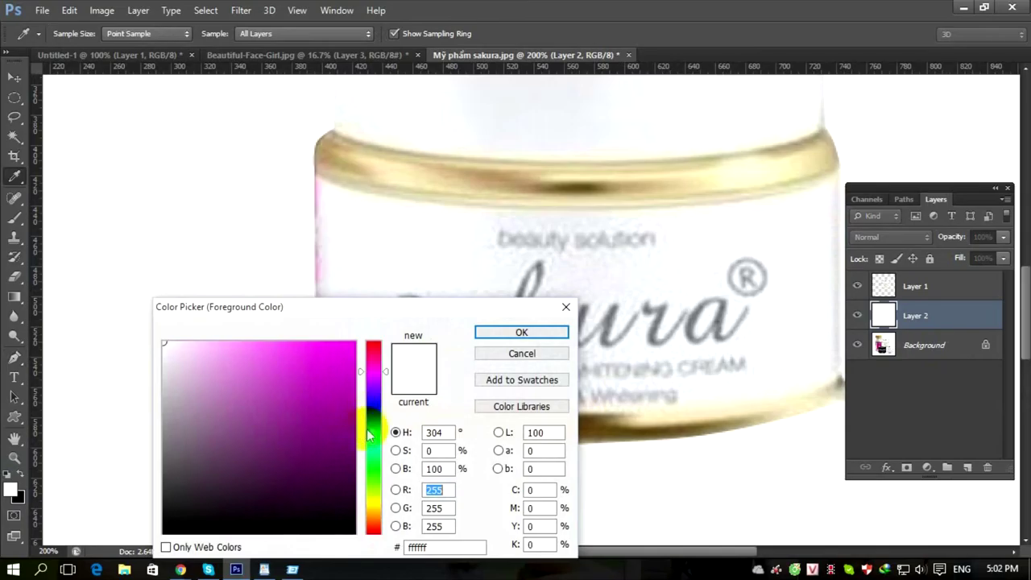
{"action": "left_click", "coordinate": [372, 427]}
{"action": "left_click", "coordinate": [353, 357]}
{"action": "key", "text": "Return"}
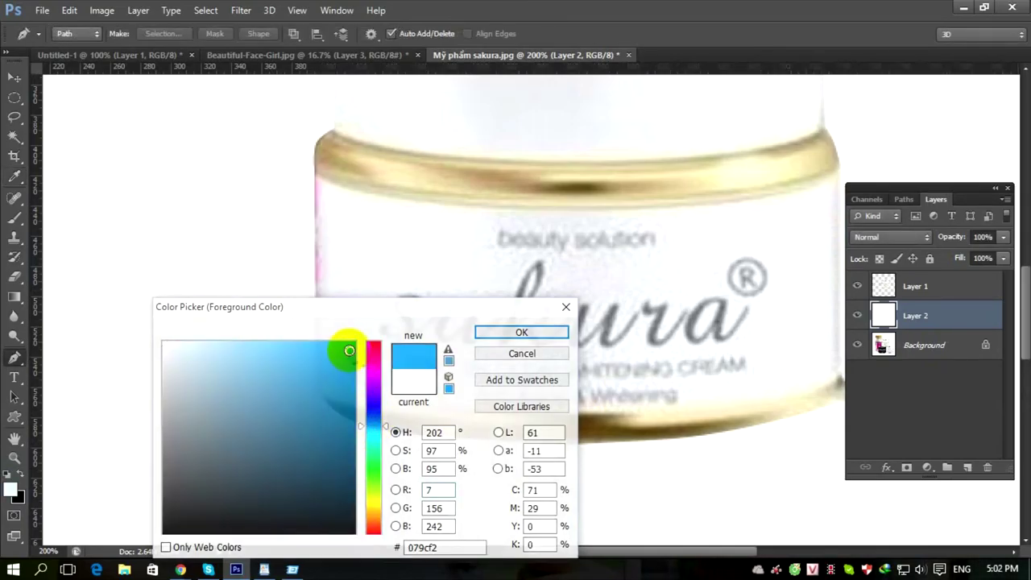
{"action": "key", "text": "alt+BackSpace"}
{"action": "left_click", "coordinate": [883, 286]}
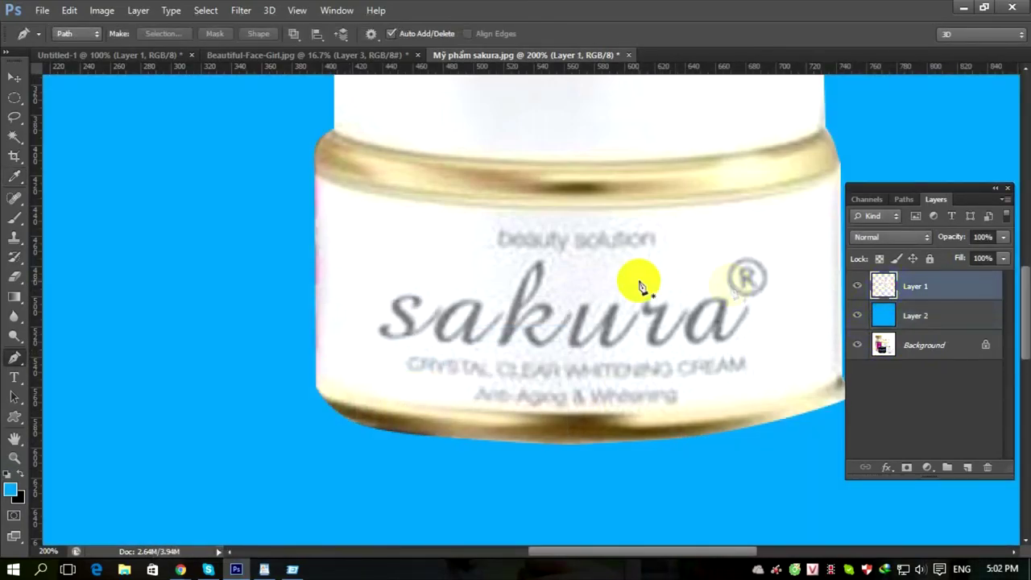
{"action": "left_click", "coordinate": [326, 136]}
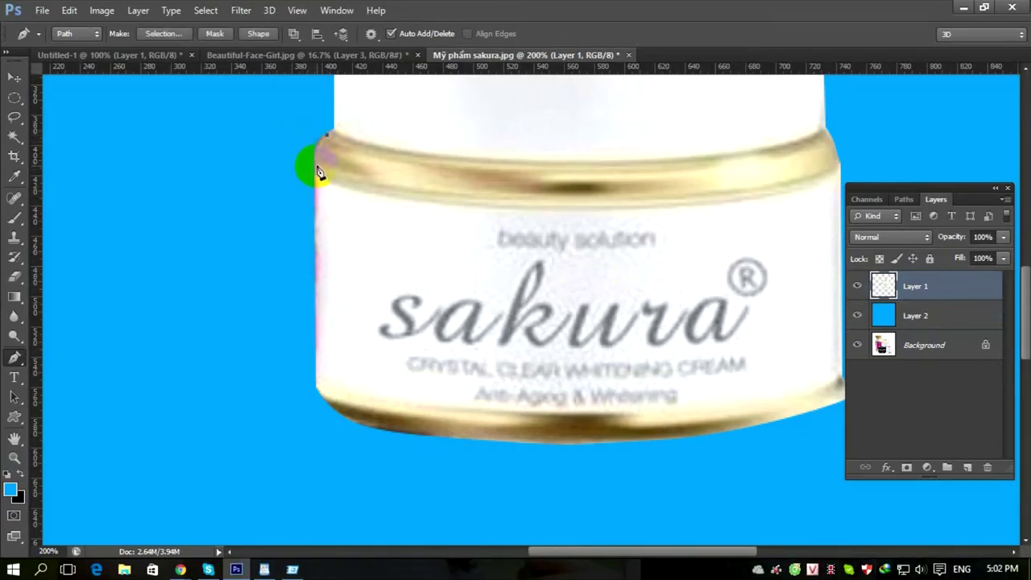
Close the jar's outline path, load it as a selection and feather it.
{"action": "left_click_drag", "start_coordinate": [317, 167], "coordinate": [317, 184]}
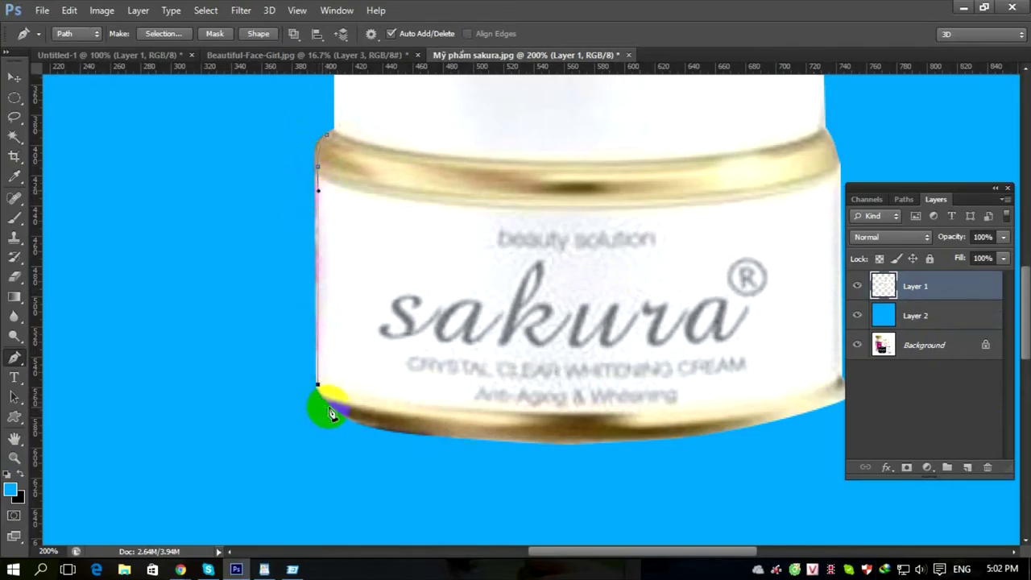
{"action": "left_click_drag", "start_coordinate": [337, 413], "coordinate": [260, 131]}
{"action": "left_click", "coordinate": [293, 111]}
{"action": "key", "text": "ctrl+Return"}
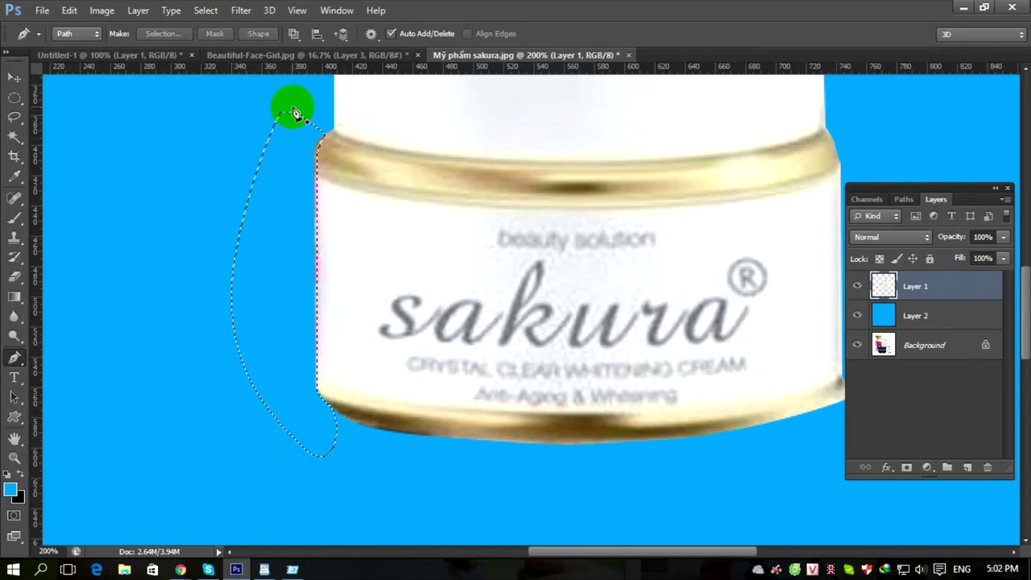
{"action": "key", "text": "shift+F6"}
{"action": "key", "text": "Return"}
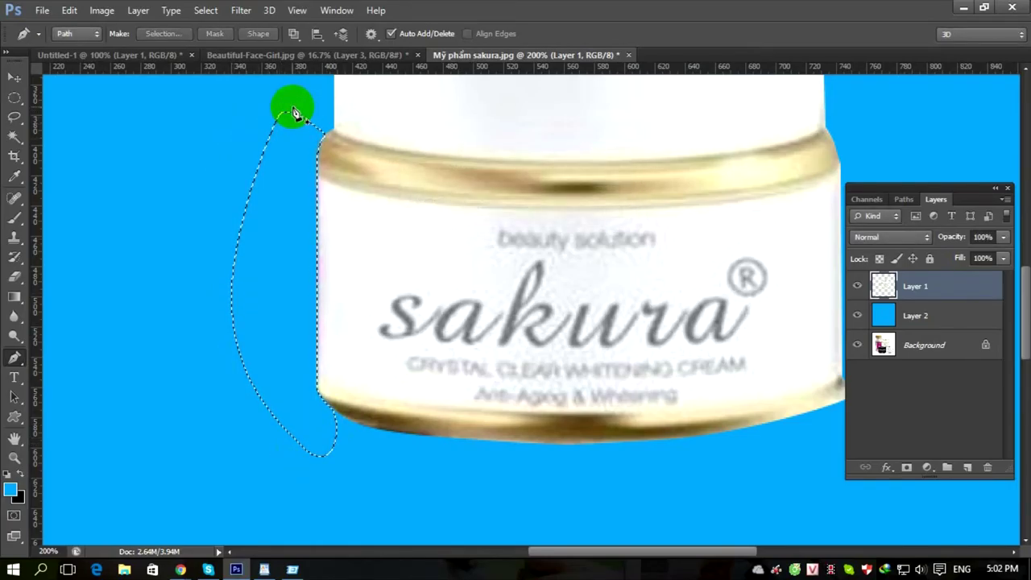
Move the jar lower and slightly left, then add an empty Layer 3 above Layer 2.
{"action": "key", "text": "ctrl+minus"}
{"action": "key", "text": "ctrl+minus"}
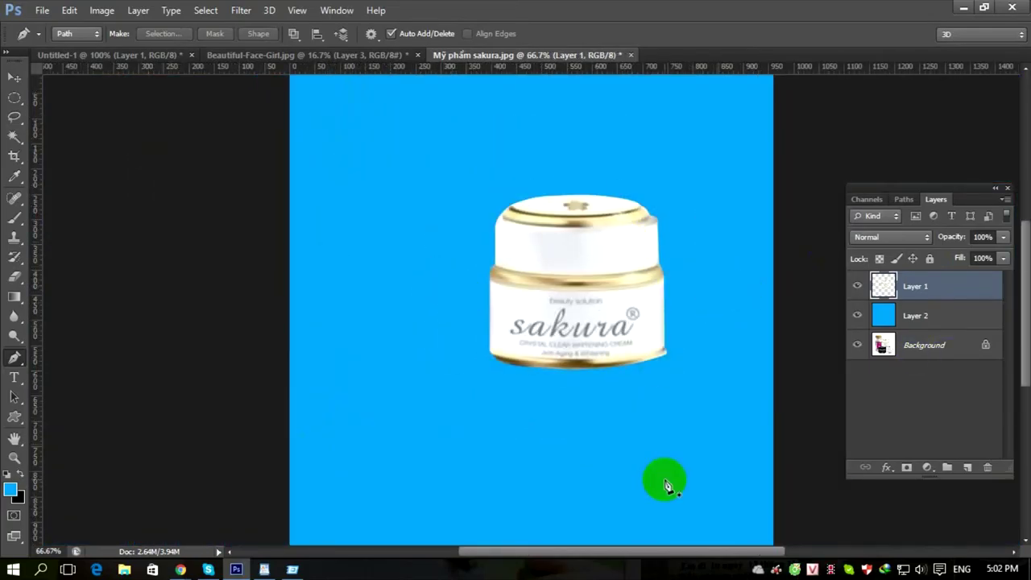
{"action": "key", "text": "ctrl+minus"}
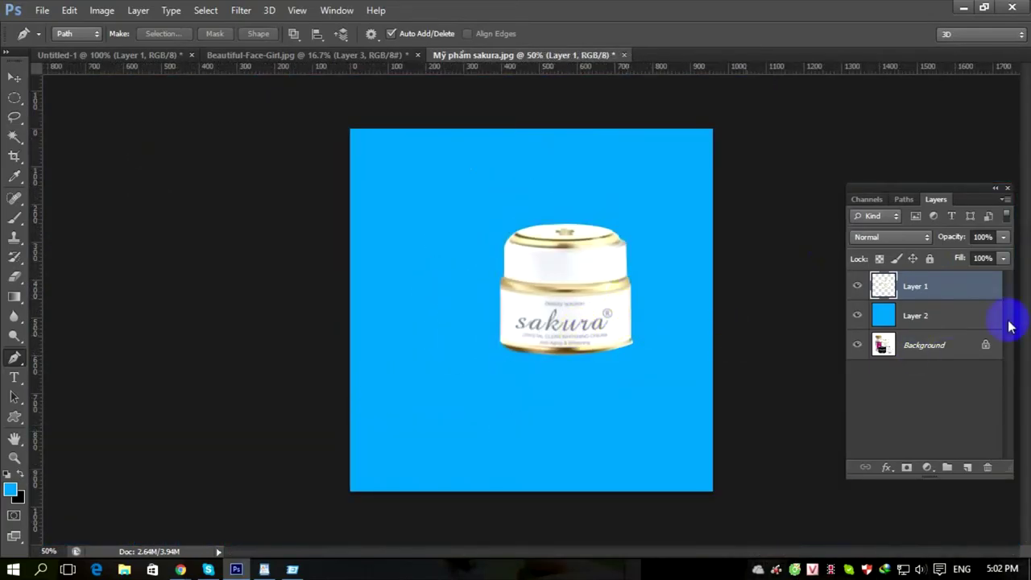
{"action": "key", "text": "v"}
{"action": "left_click_drag", "start_coordinate": [560, 288], "coordinate": [550, 377]}
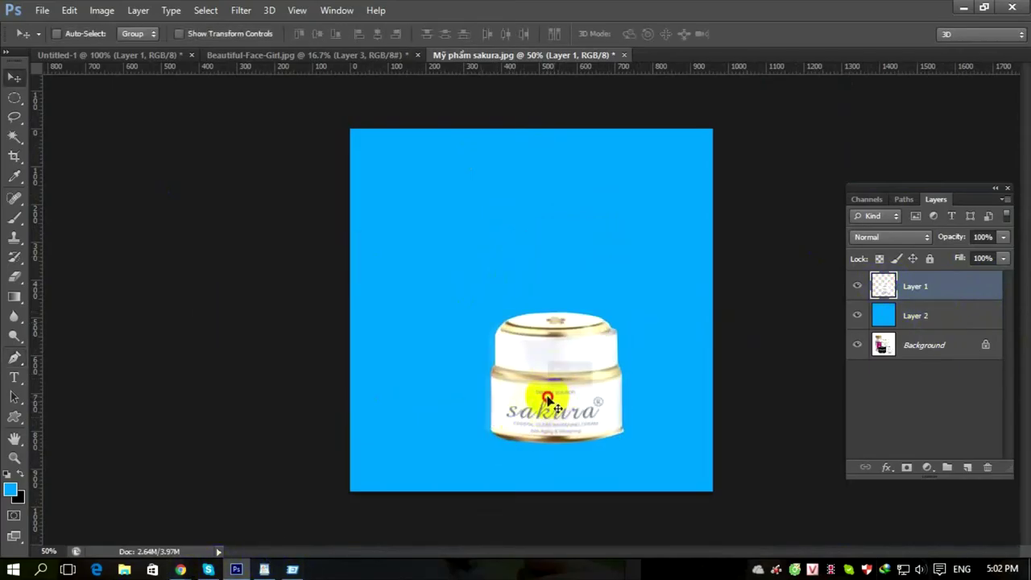
{"action": "left_click_drag", "start_coordinate": [548, 400], "coordinate": [521, 405]}
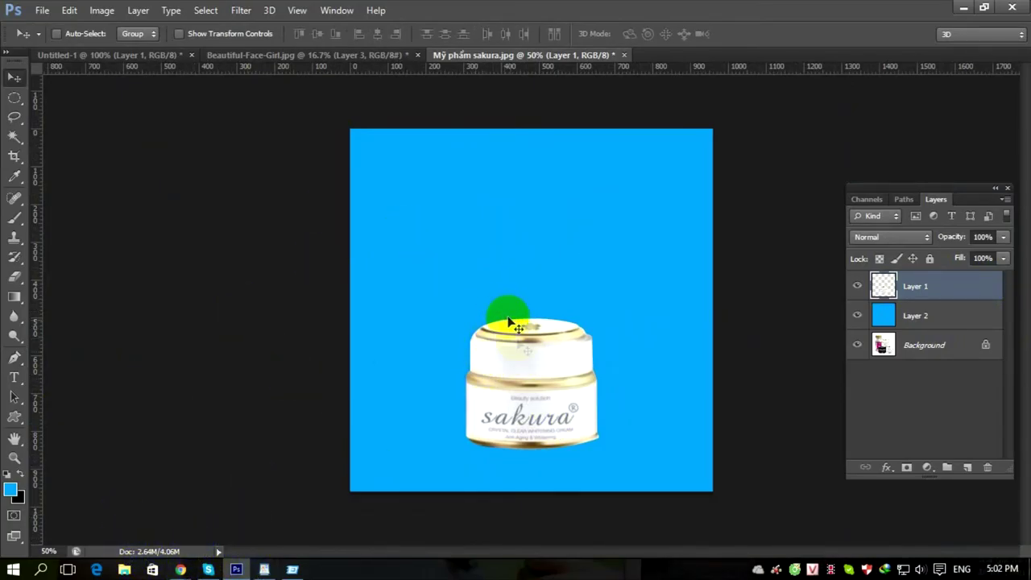
{"action": "left_click", "coordinate": [883, 320]}
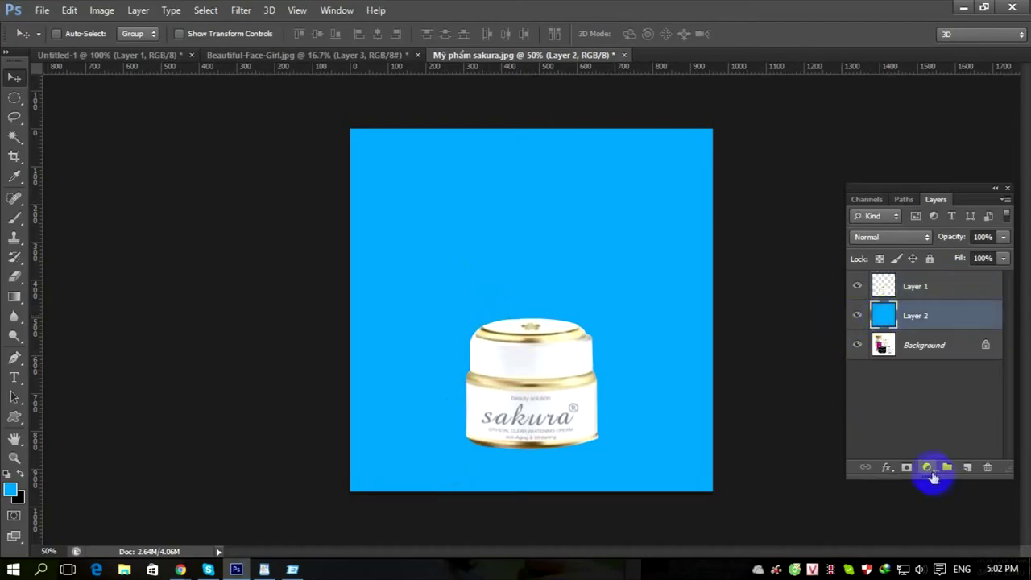
{"action": "left_click", "coordinate": [964, 468]}
Use the Rectangular Marquee in Normal style to select several tall vertical rectangles of varying widths.
{"action": "left_click_drag", "start_coordinate": [13, 98], "coordinate": [56, 125]}
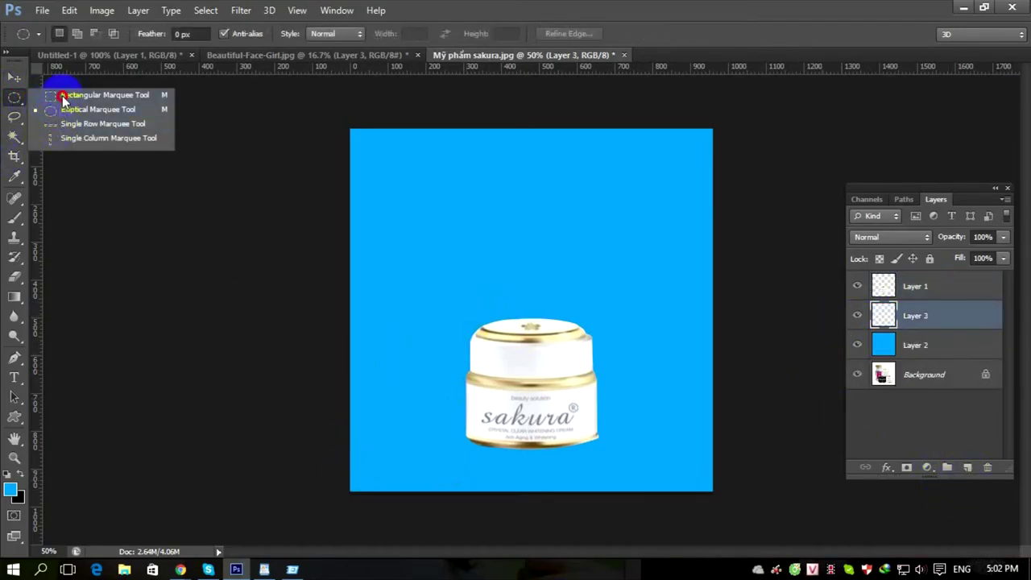
{"action": "left_click", "coordinate": [62, 98]}
{"action": "left_click", "coordinate": [427, 464]}
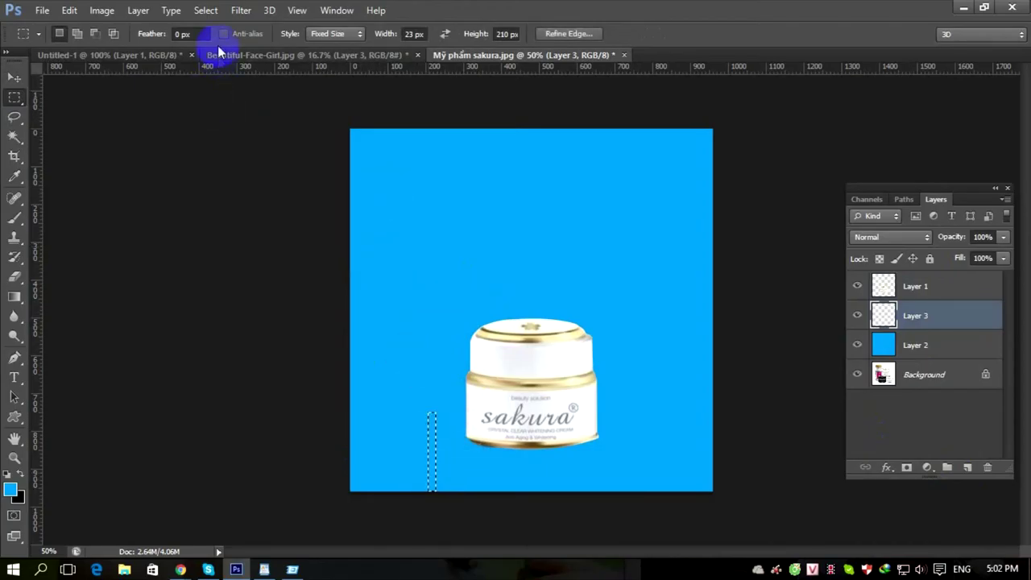
{"action": "left_click", "coordinate": [361, 34]}
{"action": "left_click", "coordinate": [326, 46]}
{"action": "left_click", "coordinate": [381, 189]}
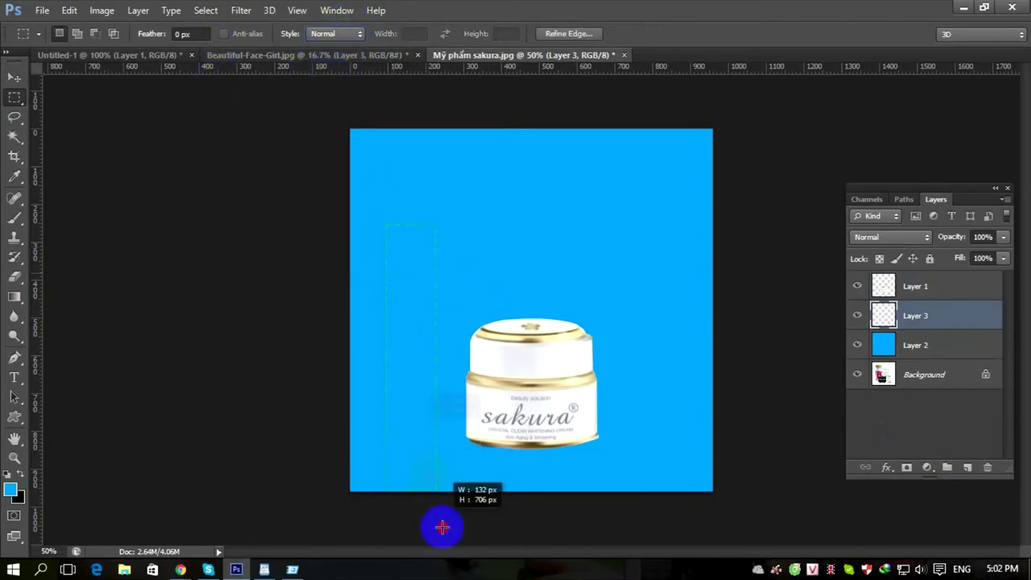
{"action": "key", "text": "ctrl+shift+d"}
{"action": "left_click_drag", "start_coordinate": [518, 523], "coordinate": [496, 209]}
{"action": "left_click_drag", "start_coordinate": [551, 200], "coordinate": [554, 495]}
{"action": "left_click_drag", "start_coordinate": [607, 271], "coordinate": [619, 492]}
{"action": "left_click_drag", "start_coordinate": [628, 97], "coordinate": [672, 229]}
{"action": "left_click_drag", "start_coordinate": [665, 311], "coordinate": [675, 493]}
Fill the rectangle selections with white on Layer 3 and deselect.
{"action": "key", "text": "alt+d"}
{"action": "key", "text": "Escape"}
{"action": "key", "text": "alt+BackSpace"}
{"action": "key", "text": "ctrl+z"}
{"action": "key", "text": "ctrl+BackSpace"}
{"action": "key", "text": "ctrl+d"}
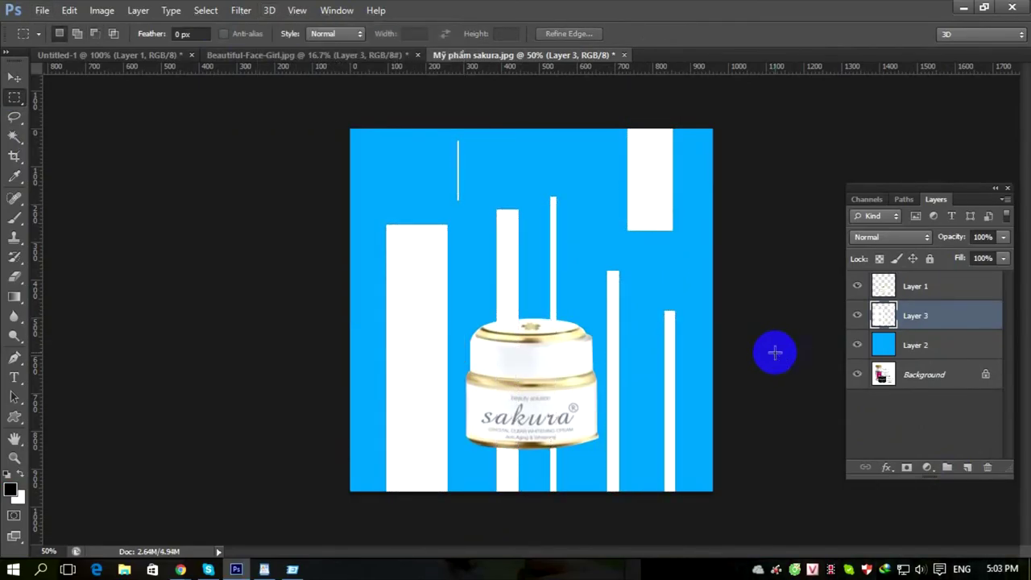
{"action": "left_click", "coordinate": [230, 12]}
Apply a Gaussian Blur of about 44–55 px radius to Layer 3's white stripes.
{"action": "mouse_move", "coordinate": [295, 161]}
{"action": "left_click", "coordinate": [446, 271]}
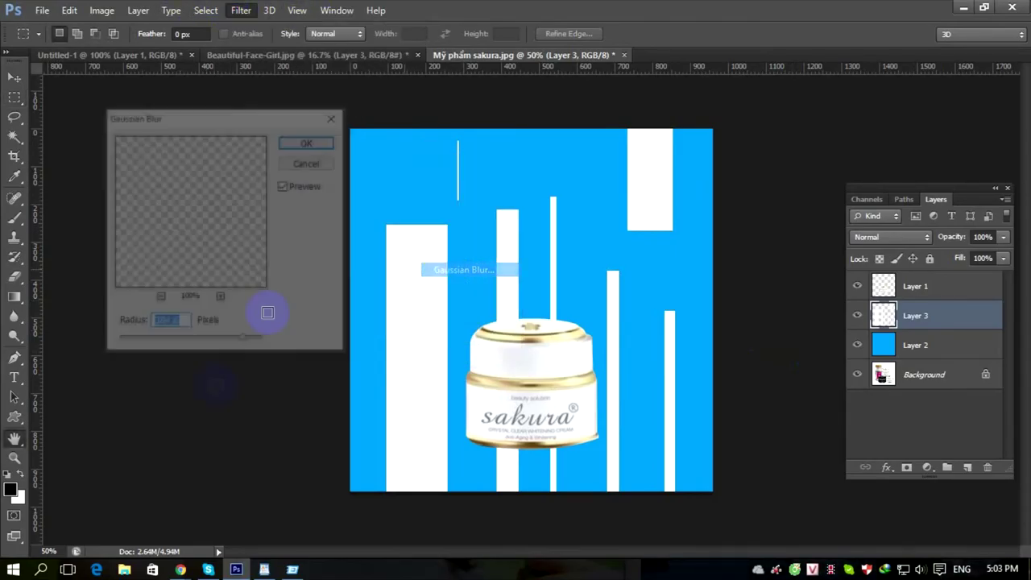
{"action": "left_click_drag", "start_coordinate": [165, 342], "coordinate": [199, 339]}
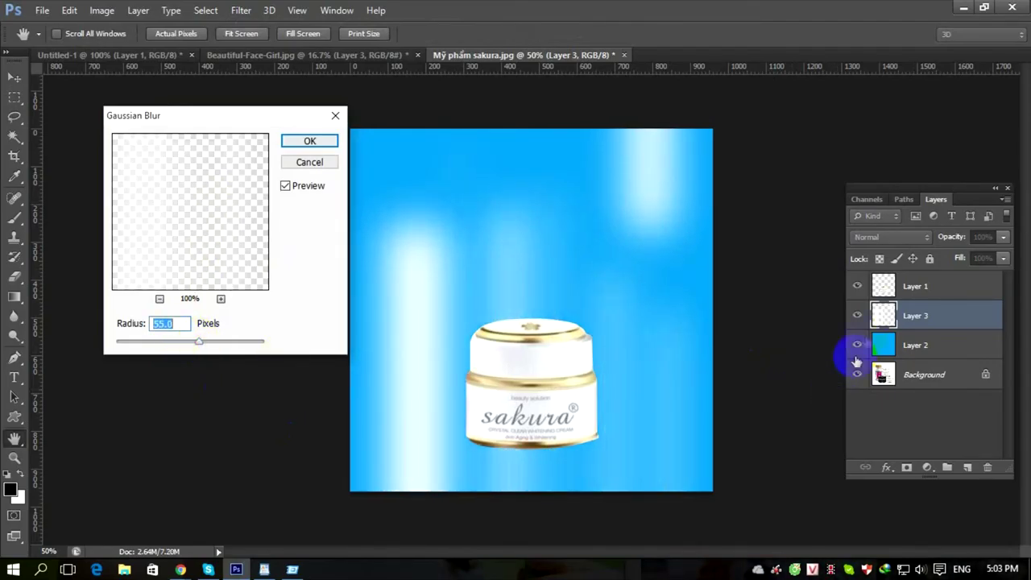
{"action": "key", "text": "Return"}
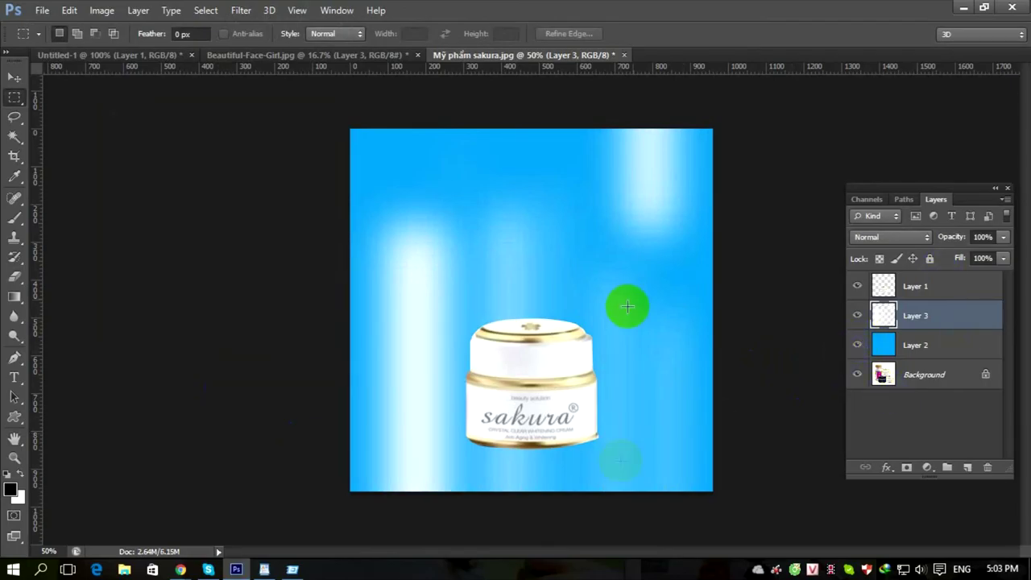
{"action": "key", "text": "ctrl+plus"}
{"action": "key", "text": "ctrl+plus"}
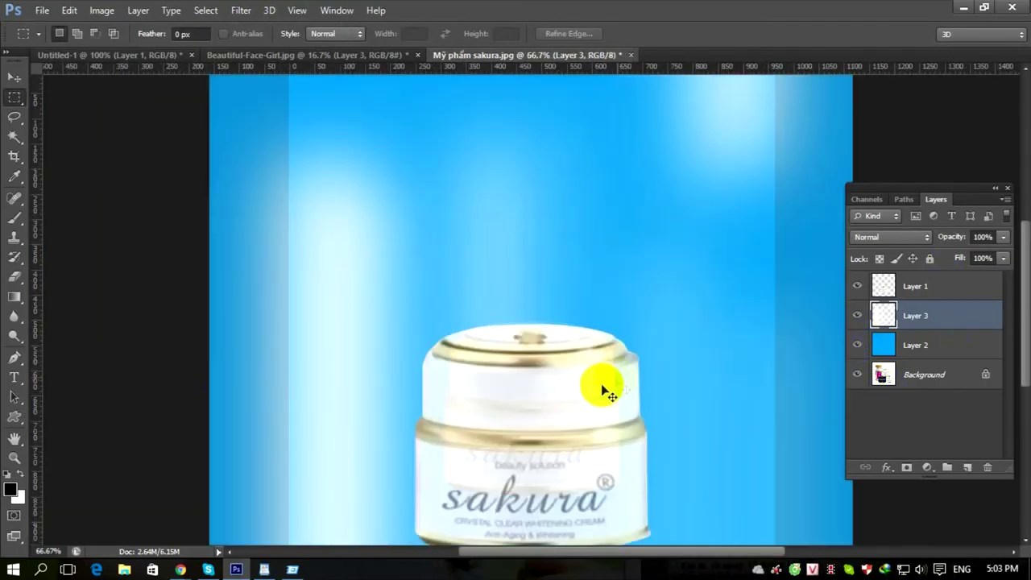
Zoom in on the jar's lower-right corner, select Layer 1 and switch to the Pen tool.
{"action": "left_click_drag", "start_coordinate": [534, 431], "coordinate": [499, 219]}
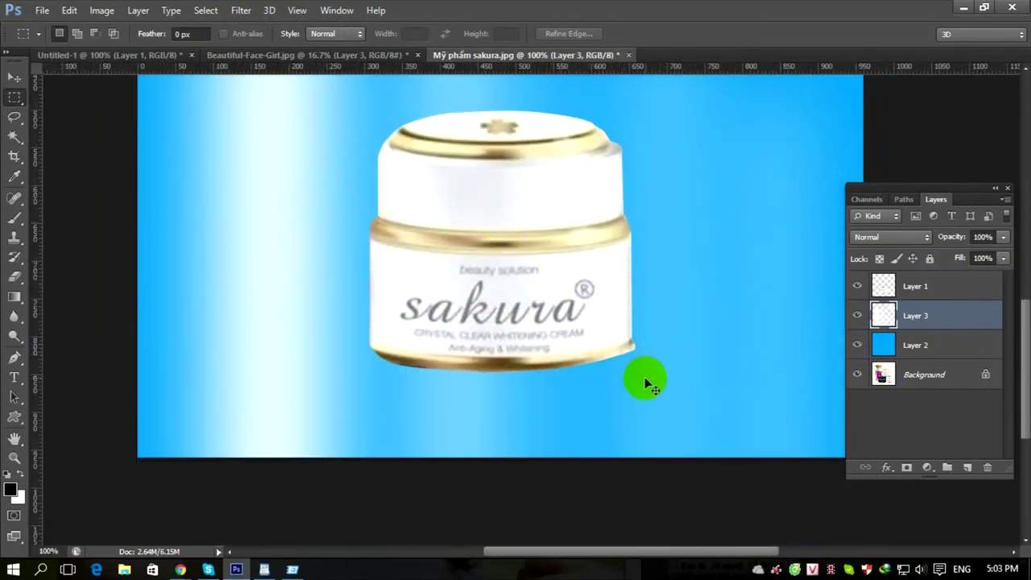
{"action": "key", "text": "ctrl+plus"}
{"action": "left_click_drag", "start_coordinate": [625, 265], "coordinate": [484, 341]}
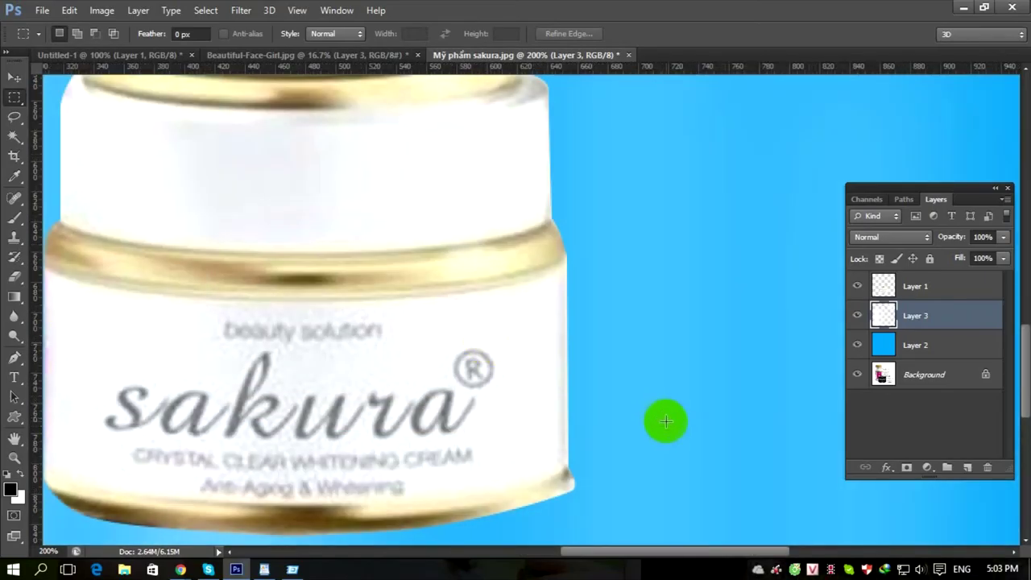
{"action": "left_click", "coordinate": [894, 286]}
{"action": "key", "text": "r"}
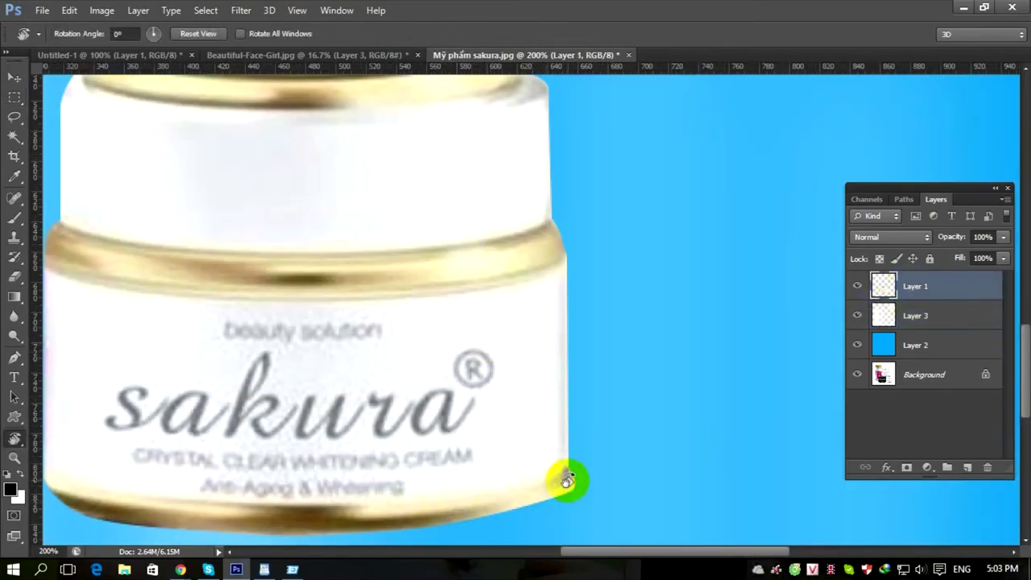
{"action": "key", "text": "p"}
{"action": "key", "text": "ctrl+plus"}
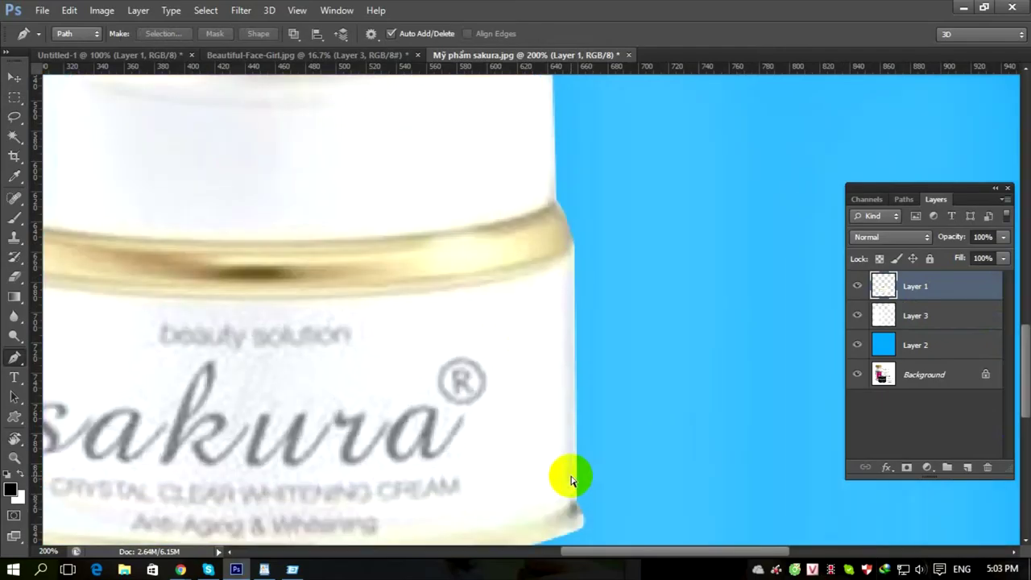
{"action": "left_click_drag", "start_coordinate": [557, 467], "coordinate": [559, 223]}
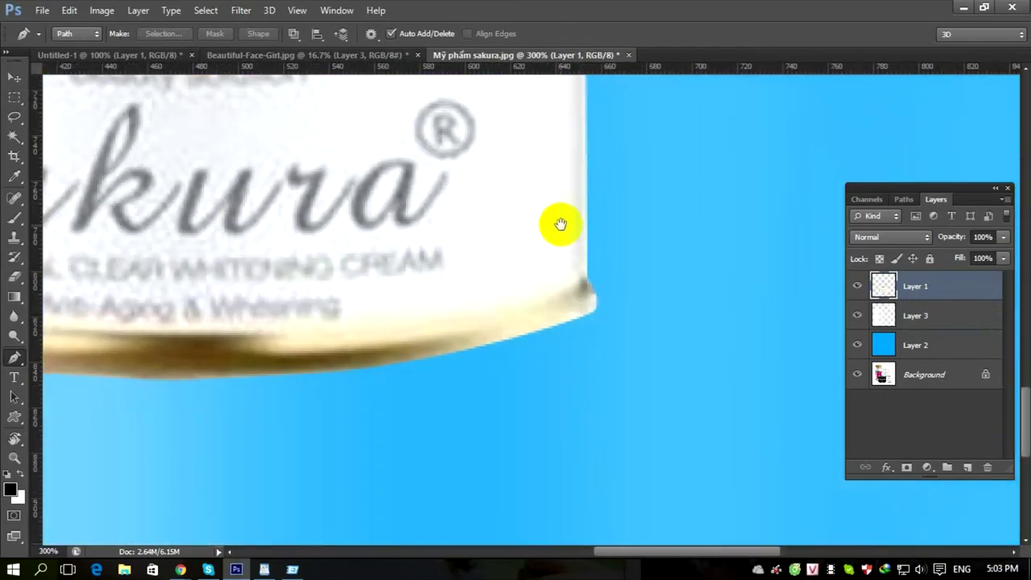
Trace a pen path around the jar's lower-right corner and turn it into a feathered selection.
{"action": "left_click", "coordinate": [586, 277]}
{"action": "left_click_drag", "start_coordinate": [552, 327], "coordinate": [504, 341]}
{"action": "left_click_drag", "start_coordinate": [601, 385], "coordinate": [640, 368]}
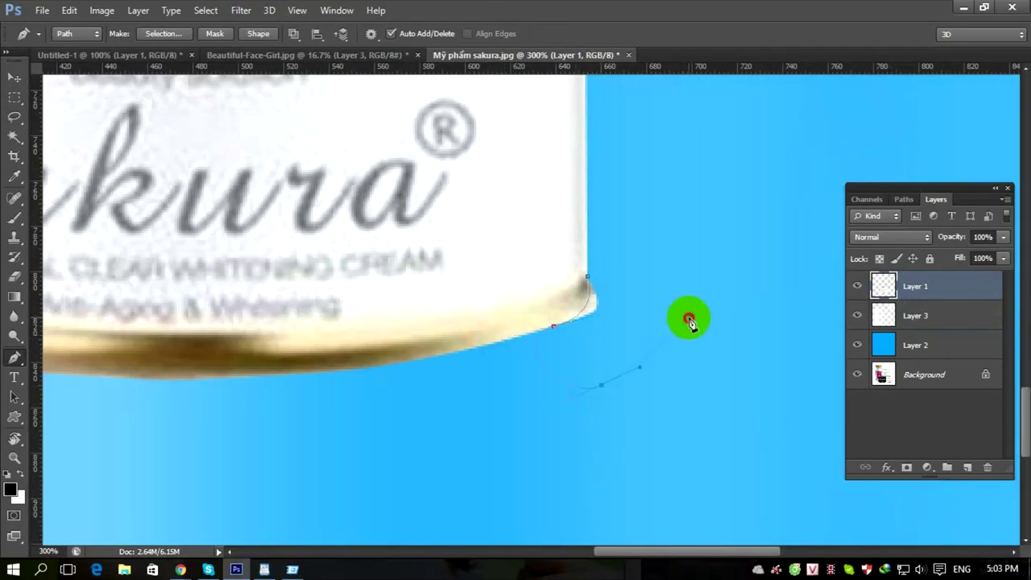
{"action": "left_click", "coordinate": [688, 317]}
{"action": "left_click", "coordinate": [661, 266]}
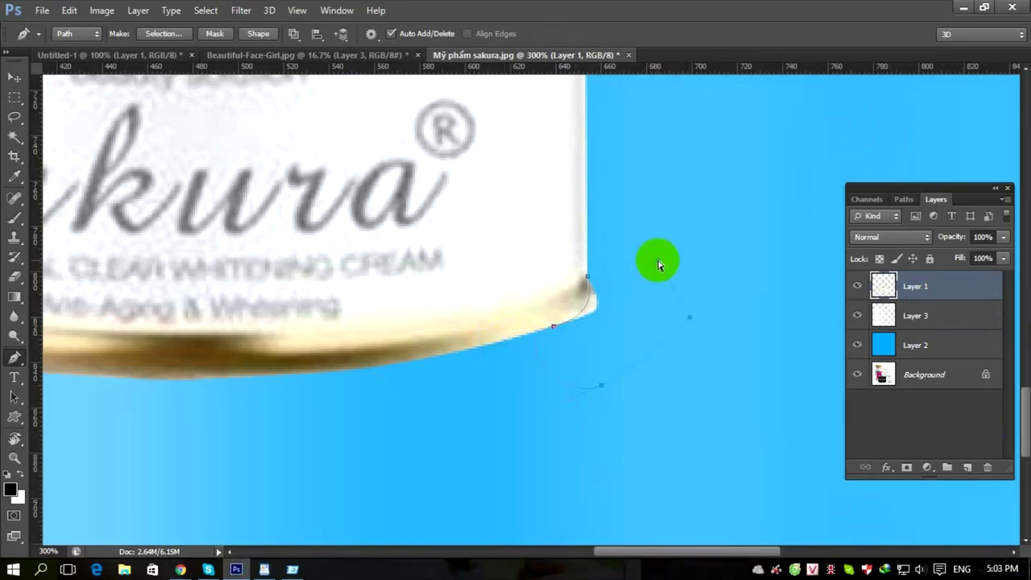
{"action": "key", "text": "ctrl+Return"}
{"action": "key", "text": "shift+F6"}
{"action": "key", "text": "Return"}
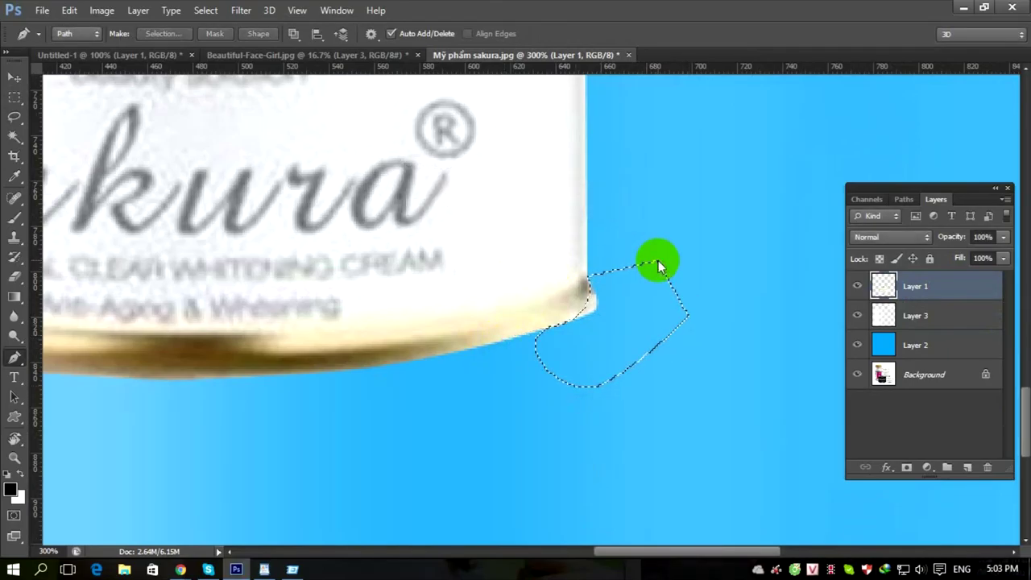
Zoom back out to fit and centre the whole image in view.
{"action": "key", "text": "ctrl+s"}
{"action": "key", "text": "Escape"}
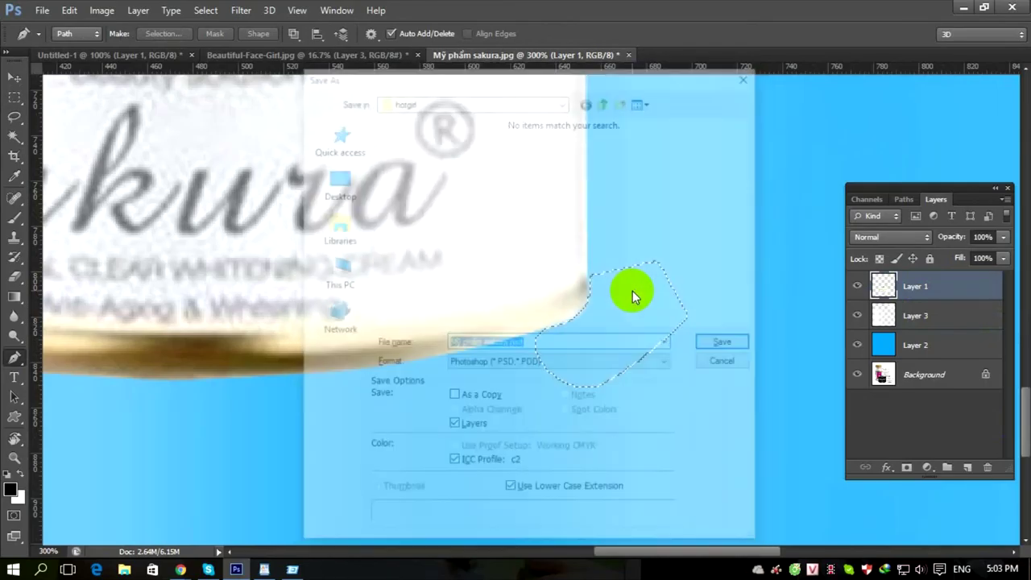
{"action": "key", "text": "ctrl+1"}
{"action": "key", "text": "ctrl+0"}
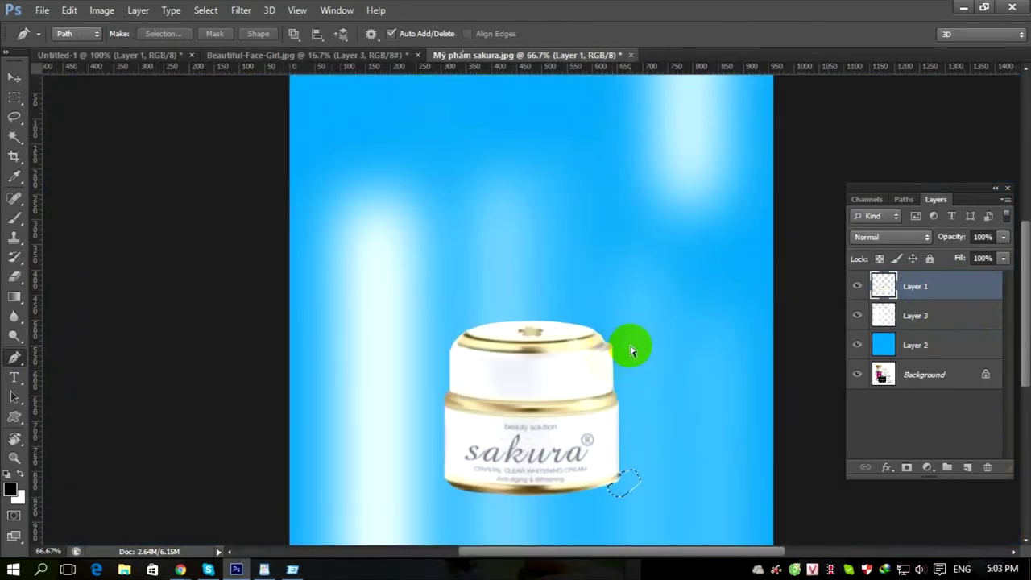
{"action": "left_click_drag", "start_coordinate": [555, 427], "coordinate": [549, 330]}
Select Layer 1 with the Move tool, undoing an accidental drag of the jar.
{"action": "key", "text": "v"}
{"action": "left_click", "coordinate": [881, 286]}
{"action": "left_click_drag", "start_coordinate": [223, 405], "coordinate": [592, 318]}
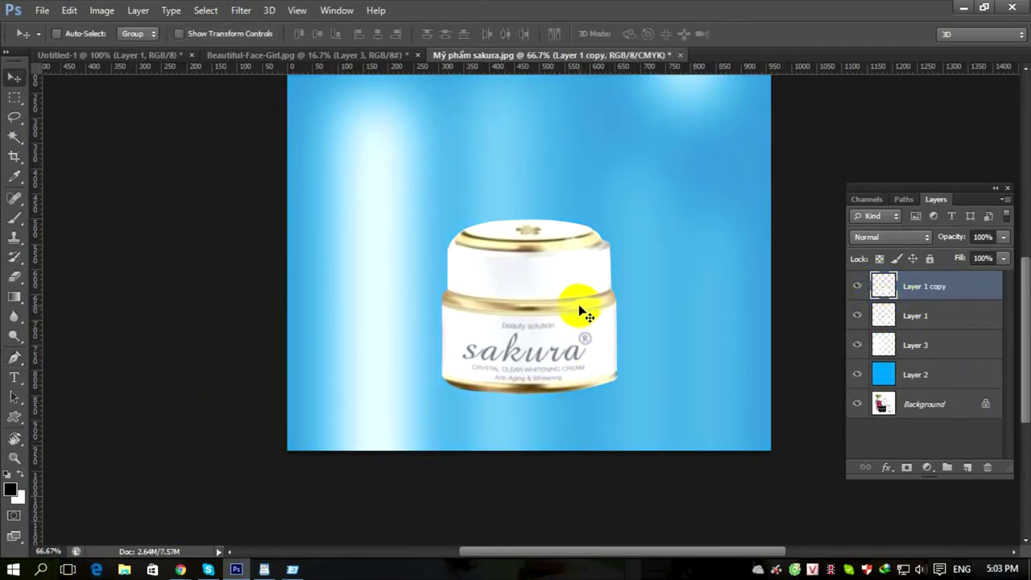
{"action": "key", "text": "ctrl+z"}
{"action": "key", "text": "ctrl+t"}
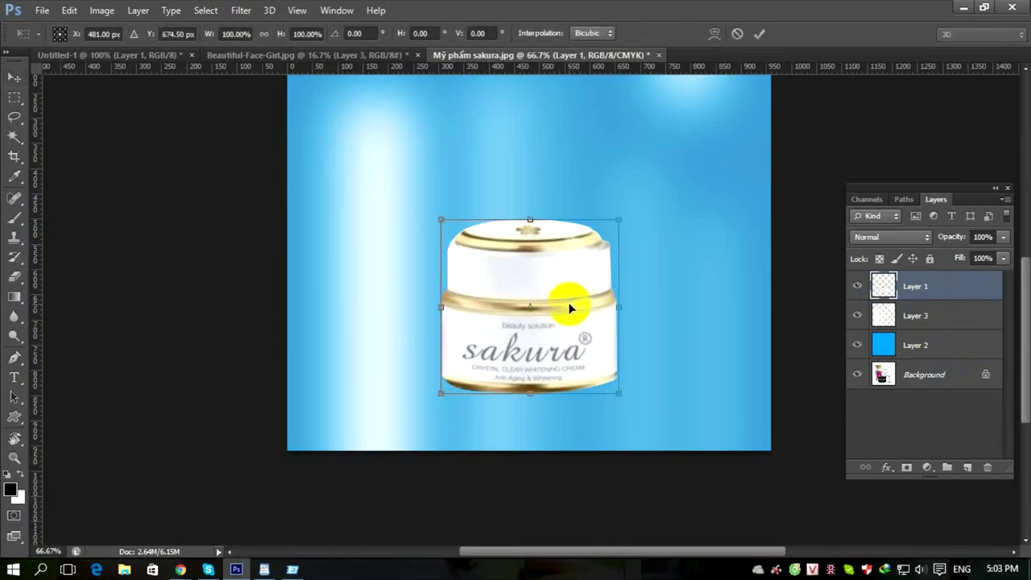
{"action": "key", "text": "Return"}
Duplicate Layer 1, rotate the copy 180° and flip it horizontally, then move it below the jar.
{"action": "key", "text": "ctrl+j"}
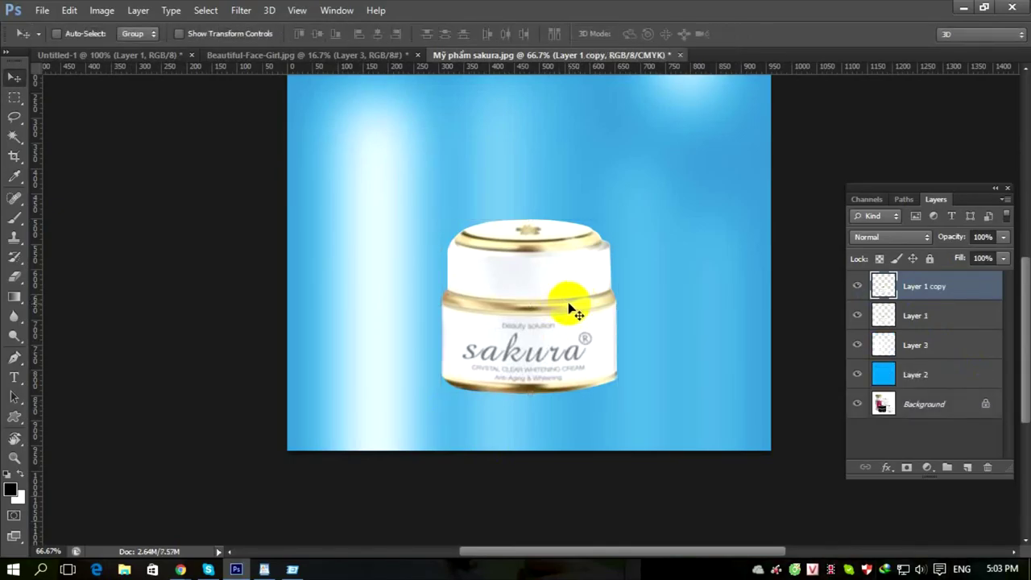
{"action": "key", "text": "ctrl+t"}
{"action": "left_click_drag", "start_coordinate": [534, 219], "coordinate": [530, 266]}
{"action": "key", "text": "ctrl+z"}
{"action": "right_click", "coordinate": [527, 286]}
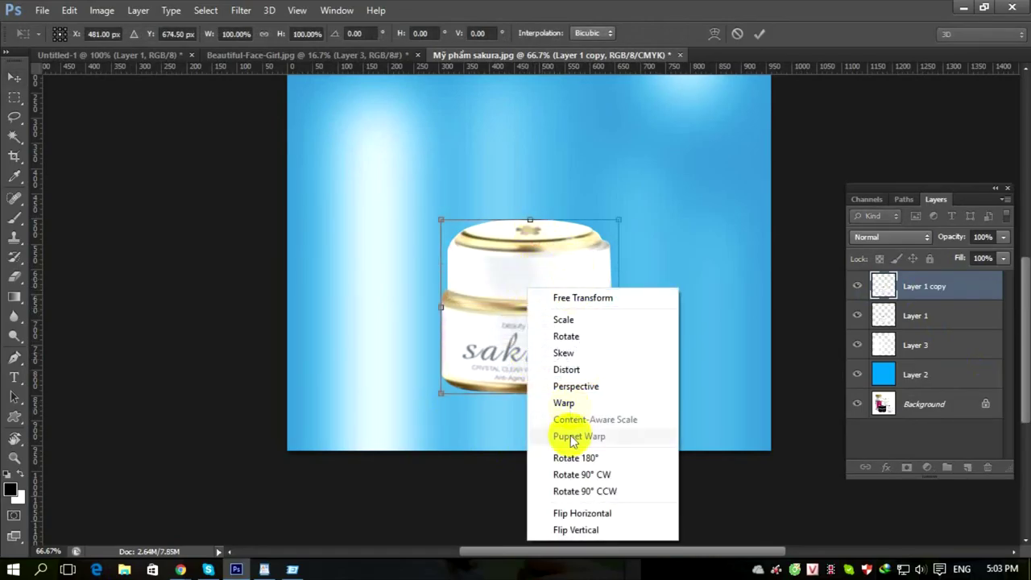
{"action": "left_click", "coordinate": [569, 460]}
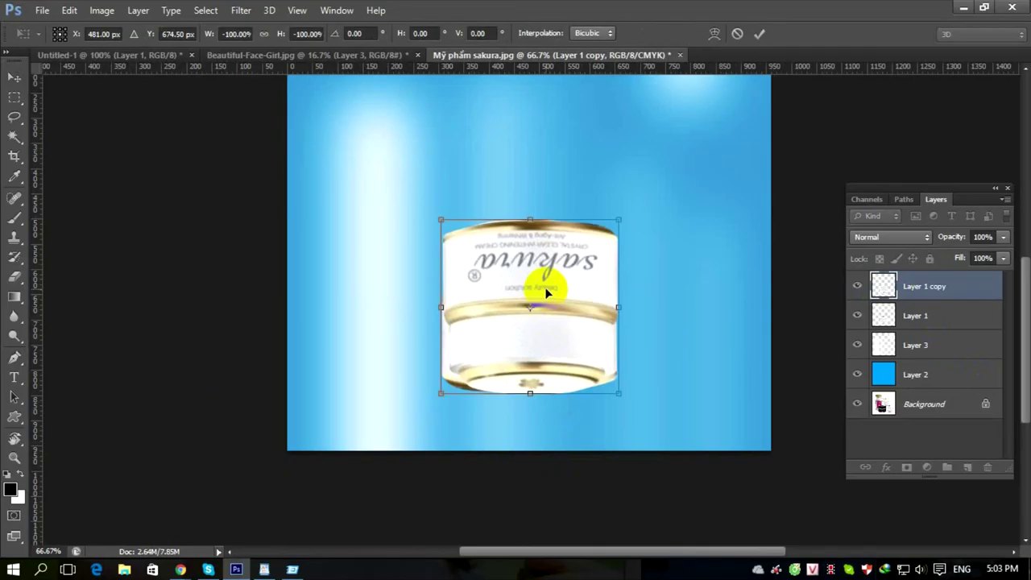
{"action": "right_click", "coordinate": [544, 288]}
{"action": "left_click", "coordinate": [604, 517]}
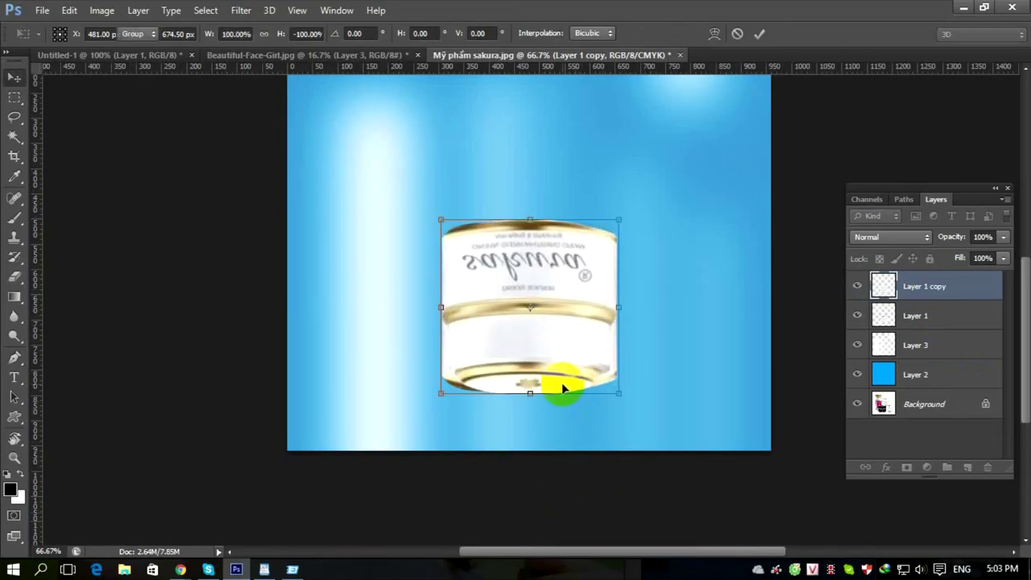
{"action": "key", "text": "Return"}
{"action": "left_click_drag", "start_coordinate": [545, 288], "coordinate": [536, 436]}
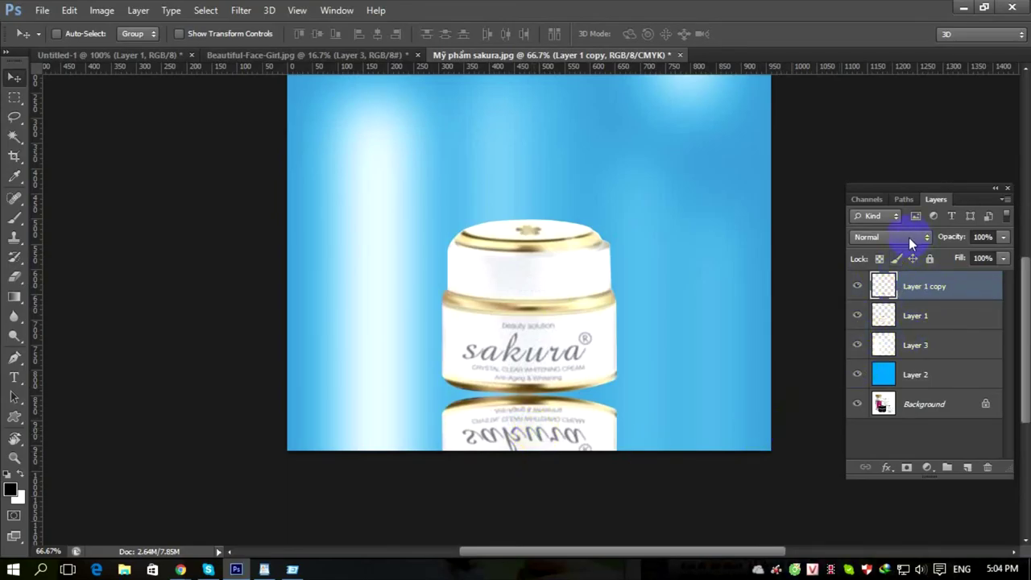
Add a layer mask to Layer 1 copy and drag a gradient to fade it downward.
{"action": "left_click", "coordinate": [907, 468]}
{"action": "key", "text": "g"}
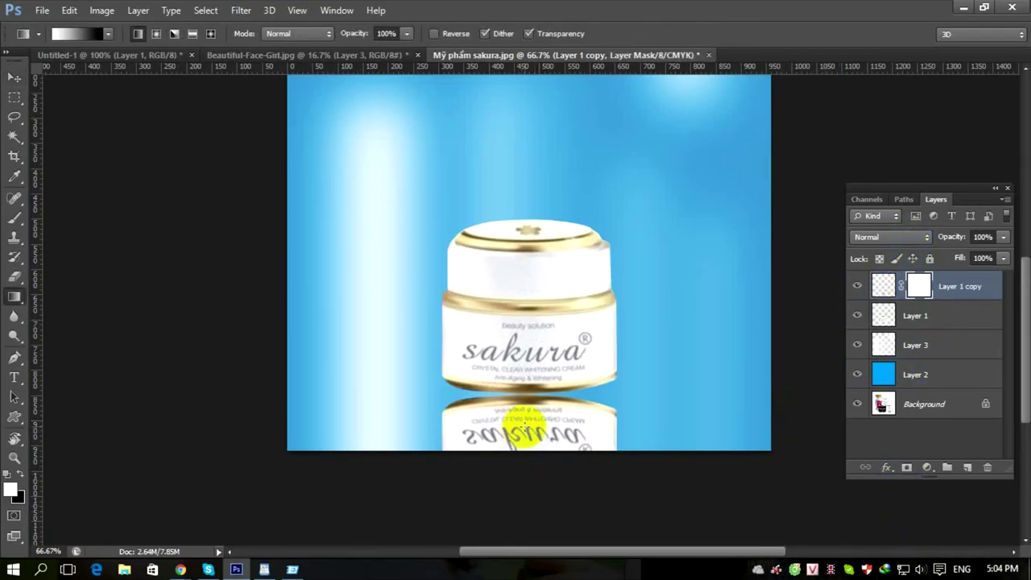
{"action": "left_click_drag", "start_coordinate": [526, 422], "coordinate": [524, 448]}
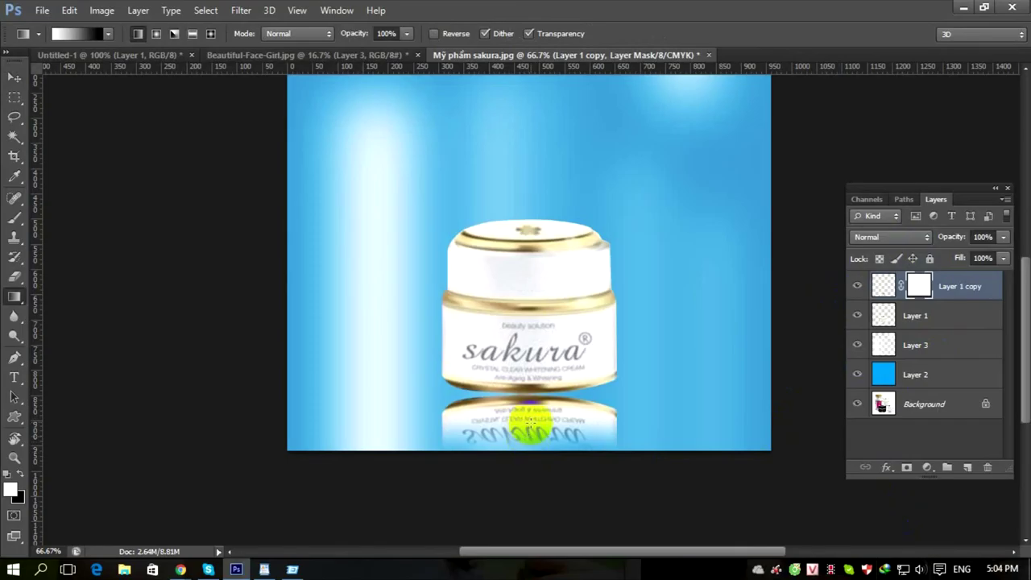
Set the reflection's opacity to 24% and nudge it up against the jar's base.
{"action": "left_click", "coordinate": [883, 286]}
{"action": "left_click", "coordinate": [1002, 236]}
{"action": "left_click_drag", "start_coordinate": [999, 241], "coordinate": [946, 256]}
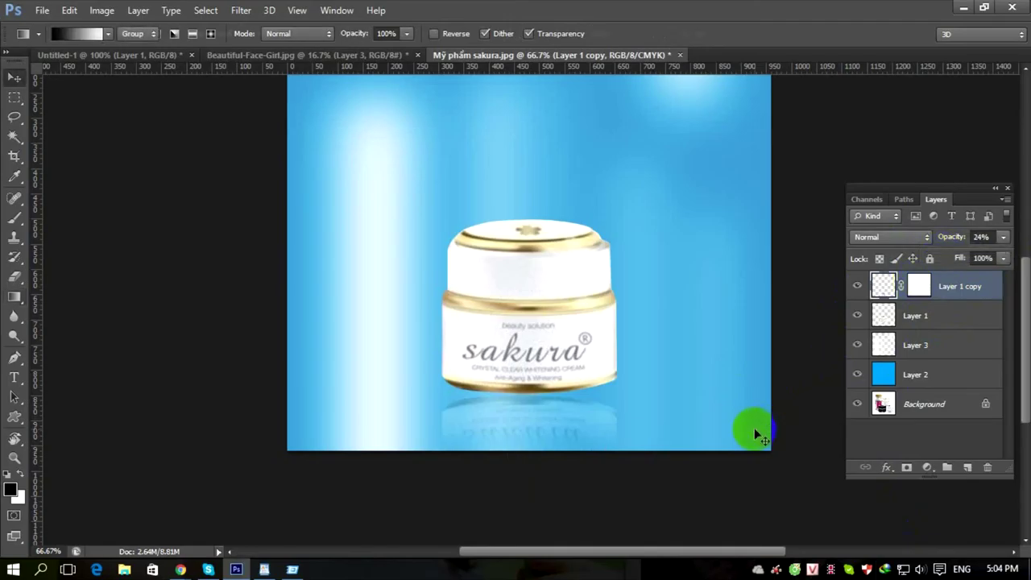
{"action": "key", "text": "v"}
{"action": "mouse_move", "coordinate": [527, 435]}
{"action": "left_mouse_down"}
{"action": "mouse_move", "coordinate": [524, 427]}
{"action": "mouse_move", "coordinate": [524, 436]}
{"action": "left_mouse_up"}
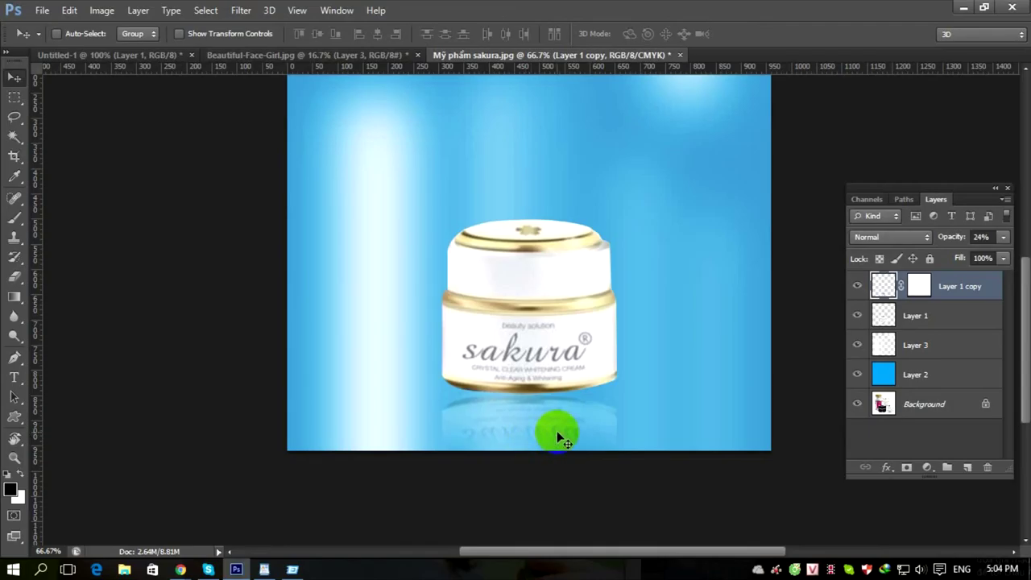
{"action": "key", "text": "ctrl+minus"}
{"action": "key", "text": "ctrl+minus"}
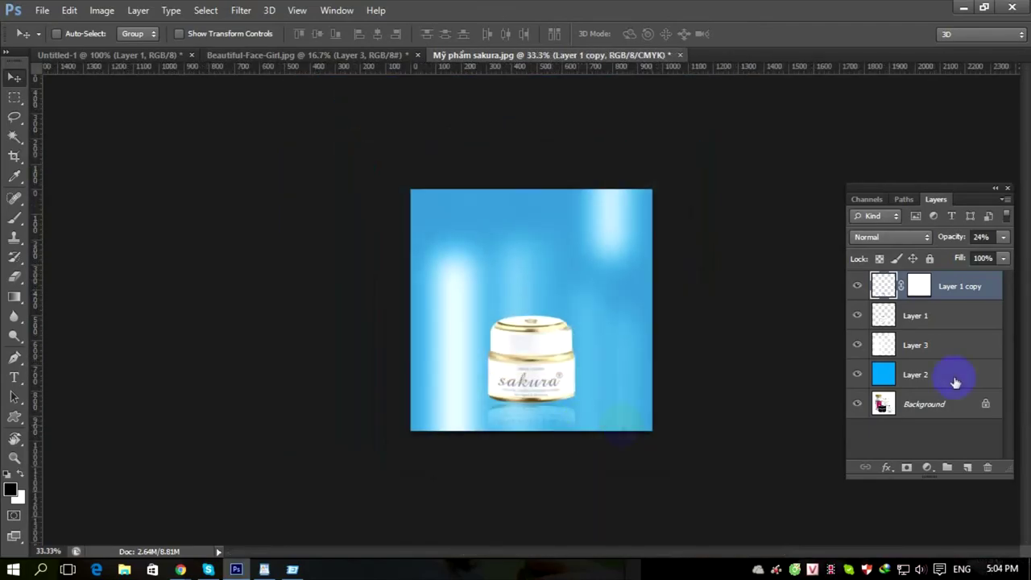
{"action": "left_click", "coordinate": [516, 388]}
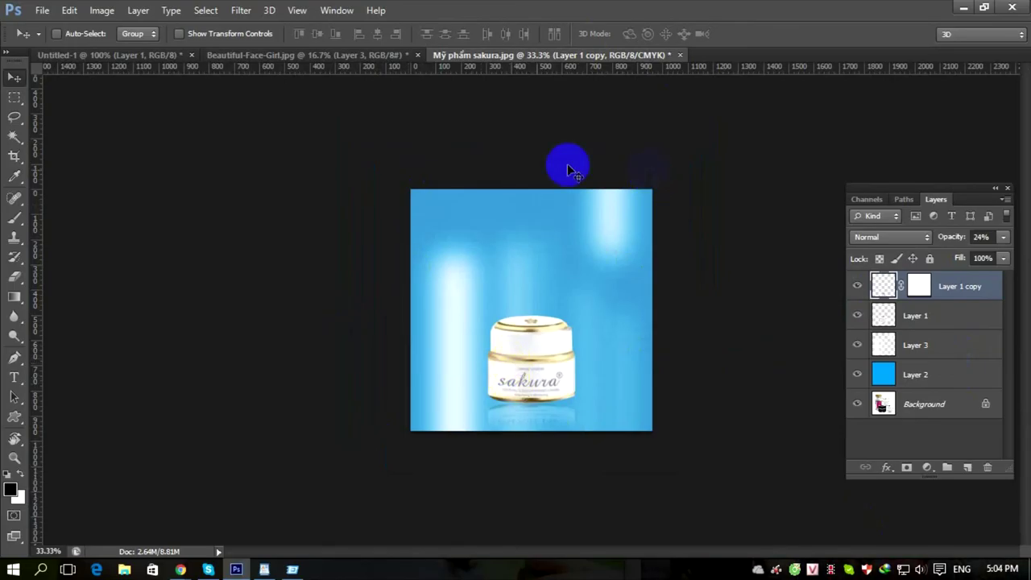
In WordPad, replace the note with a Vietnamese line saying the pen tool has many other uses.
{"action": "left_click", "coordinate": [263, 570]}
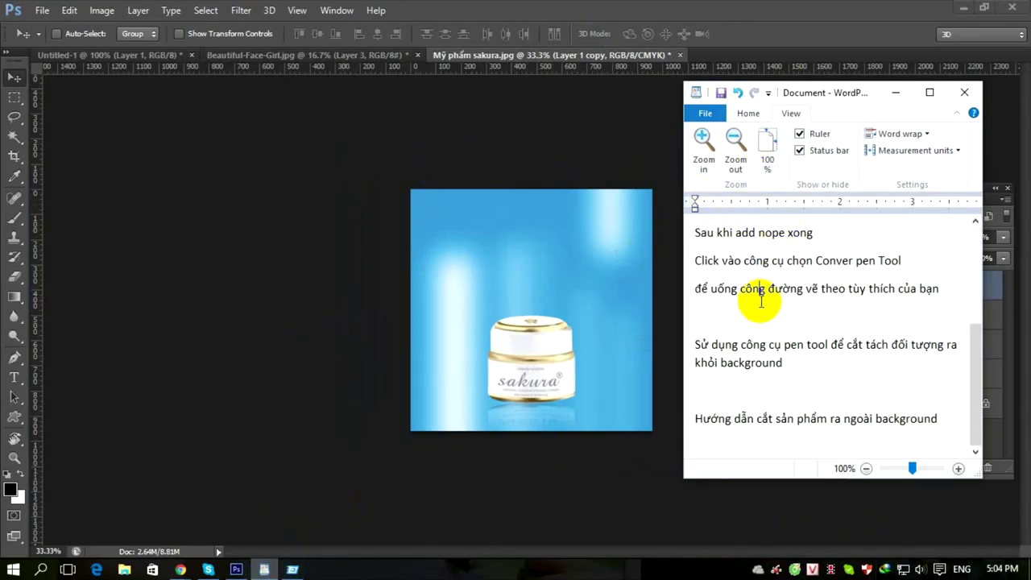
{"action": "key", "text": "ctrl+a"}
{"action": "type", "text": "c"}
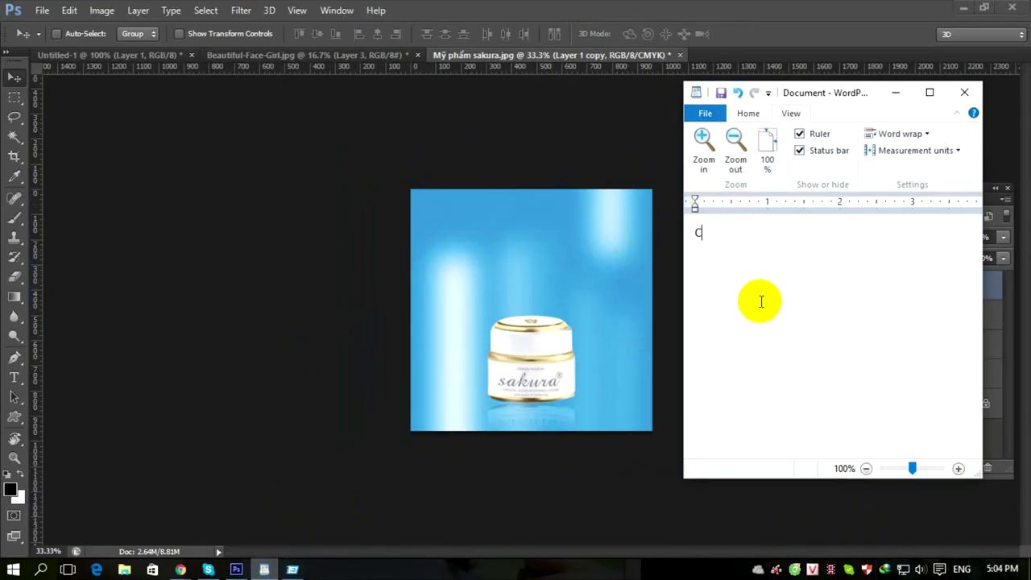
{"action": "type", "text": "ác bạn có thể sư"}
{"action": "type", "text": "ử dụng "}
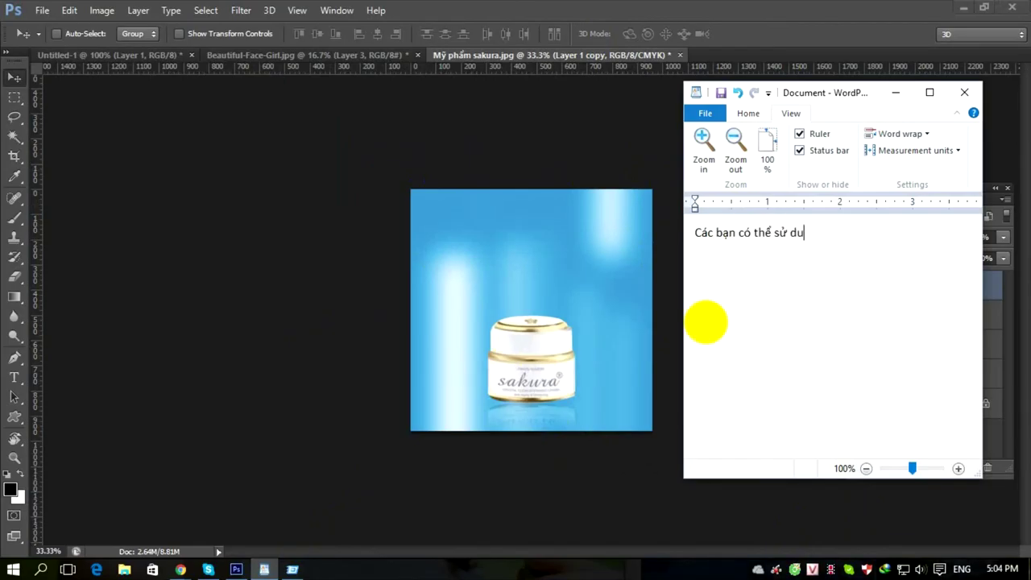
{"action": "type", "text": "pen toôol với nhie"}
{"action": "type", "text": "u tiện ích khách"}
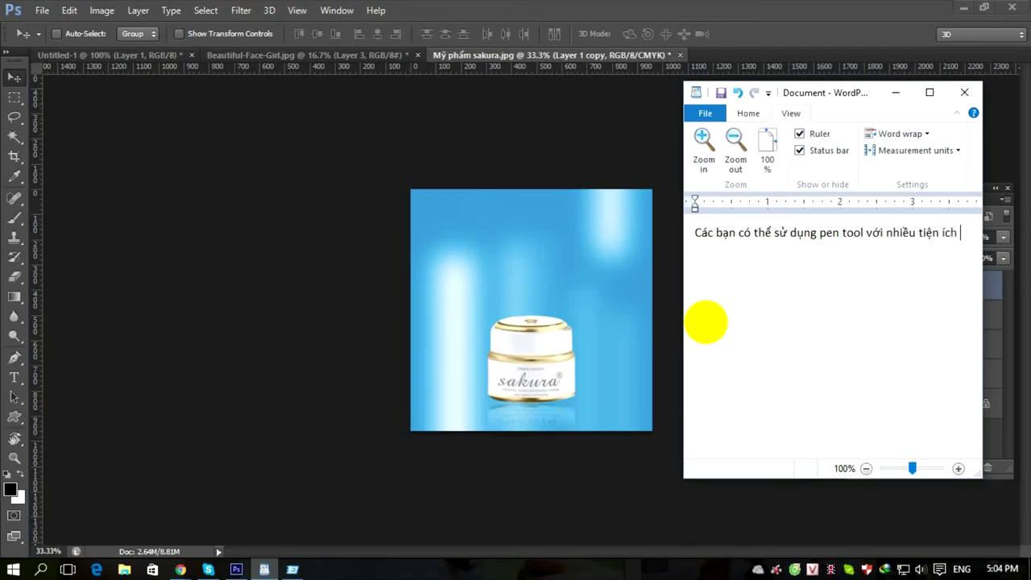
{"action": "key", "text": "BackSpace"}
{"action": "key", "text": "BackSpace"}
{"action": "key", "text": "BackSpace"}
{"action": "key", "text": "BackSpace"}
{"action": "type", "text": "nhâu"}
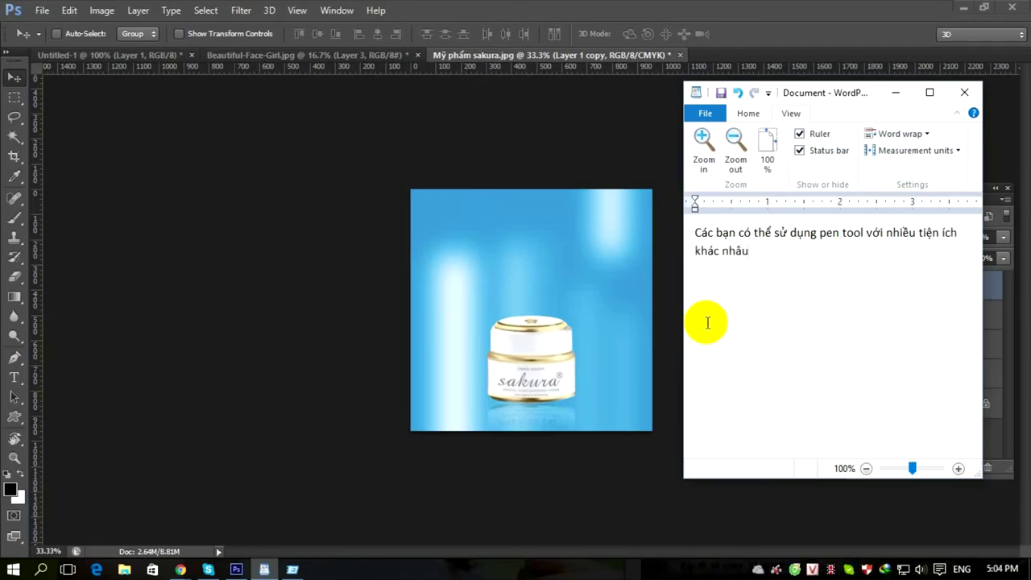
{"action": "type", "text": " như các bước mình đã thực hiện"}
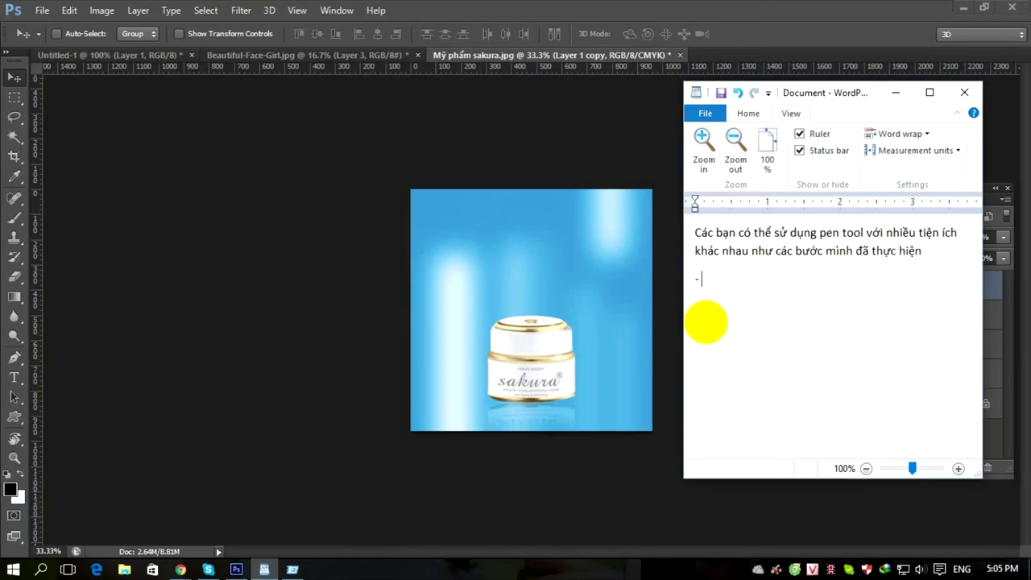
Add a good-luck and like-and-subscribe sign-off, then close WordPad without saving.
{"action": "type", "text": "chúc các bạn thanh công"}
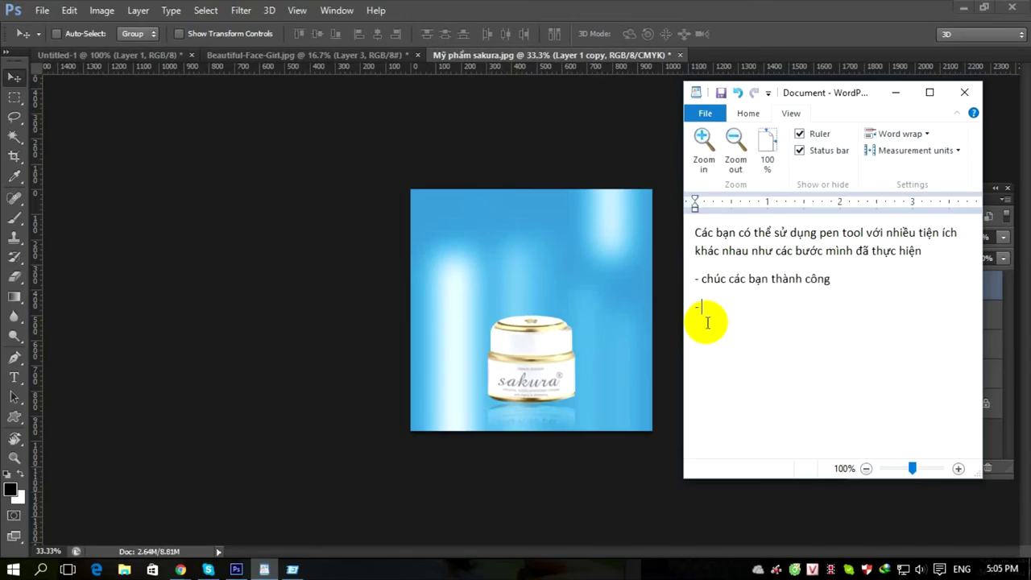
{"action": "type", "text": " Like su"}
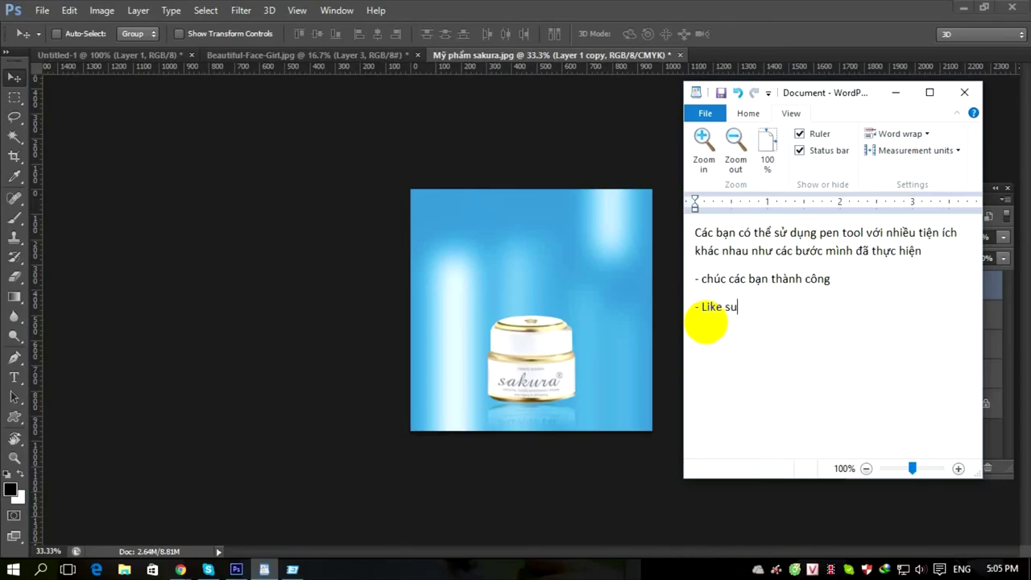
{"action": "type", "text": "bĐăng "}
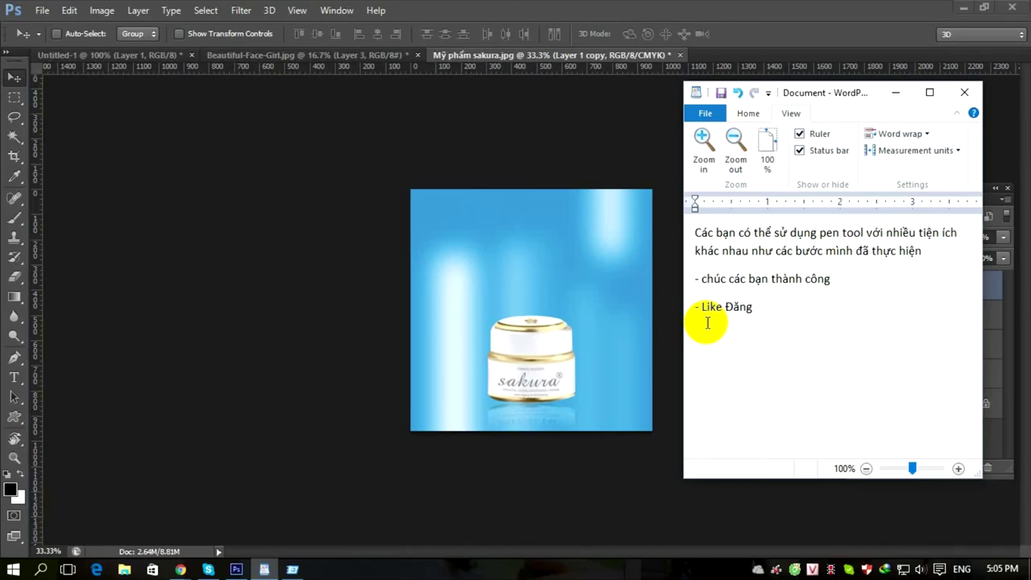
{"action": "type", "text": "ký kênh để thu"}
{"action": "key", "text": "BackSpace"}
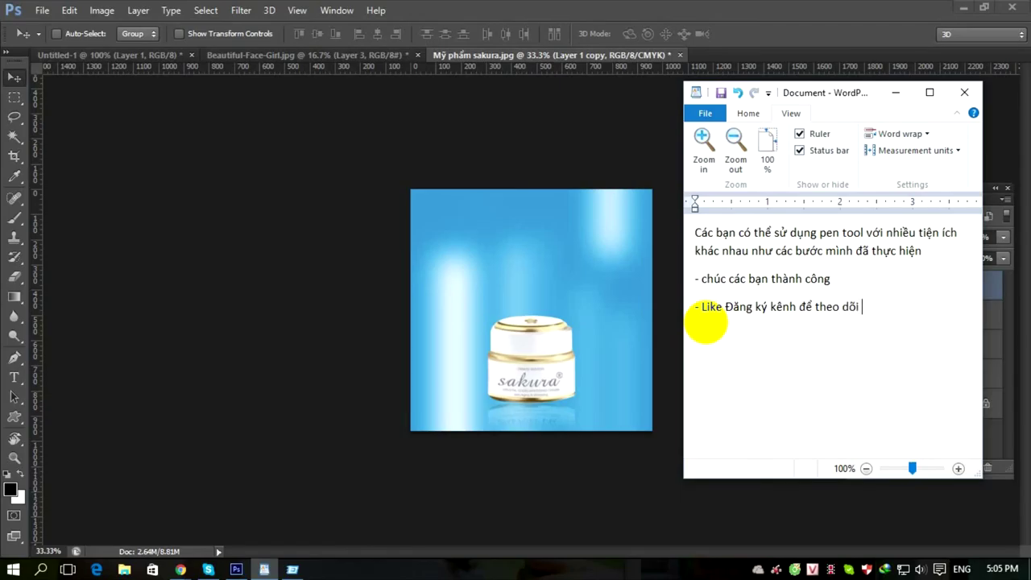
{"action": "key", "text": "BackSpace"}
{"action": "key", "text": "BackSpace"}
{"action": "key", "text": "BackSpace"}
{"action": "type", "text": "hiều hơn nhé"}
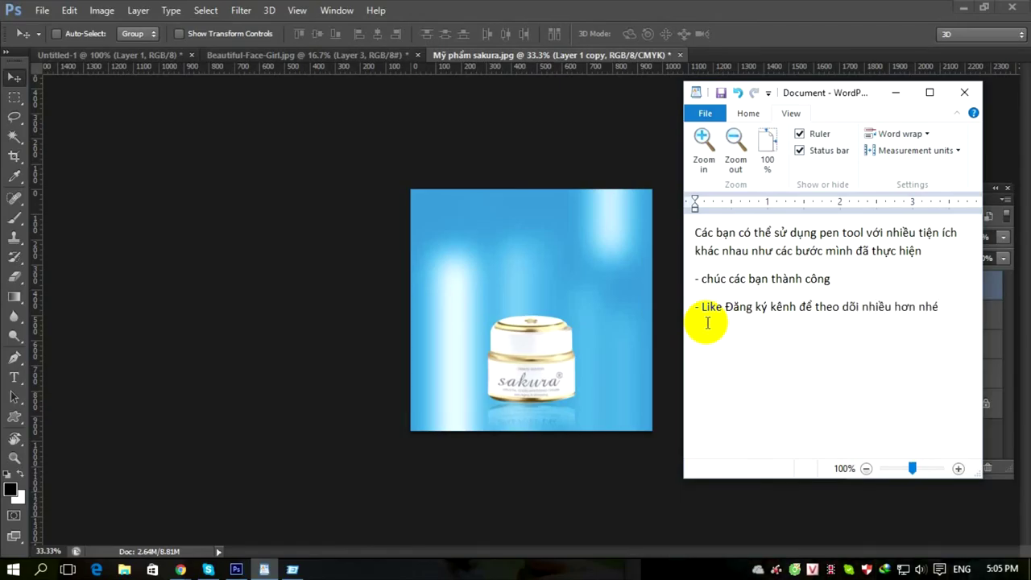
{"action": "left_click", "coordinate": [965, 94]}
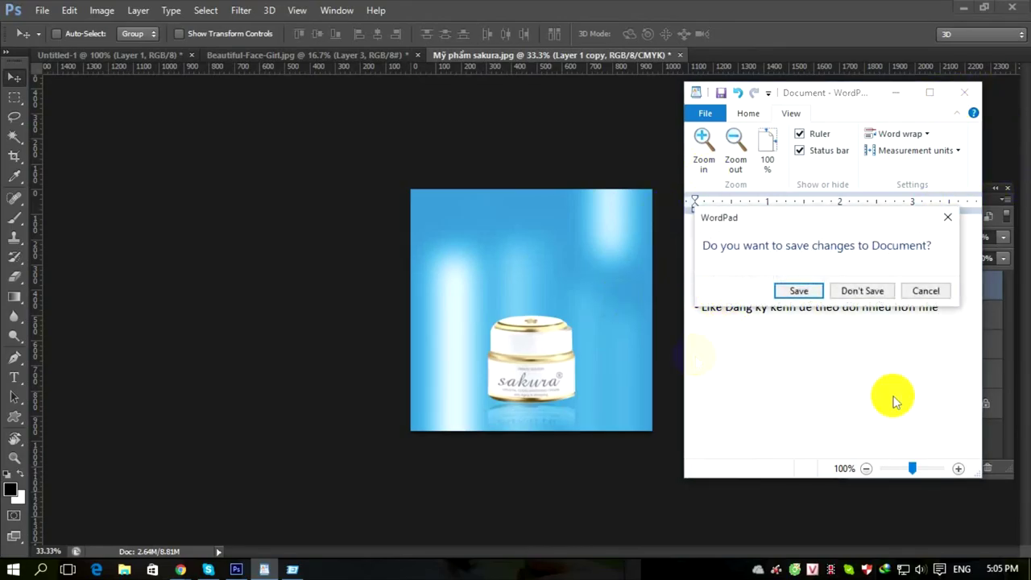
{"action": "left_click", "coordinate": [860, 289]}
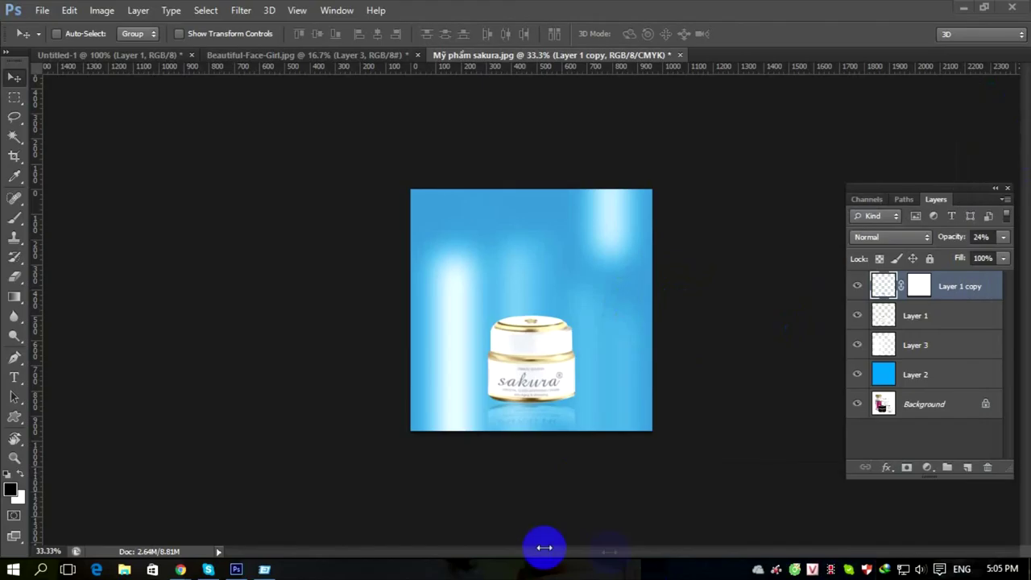